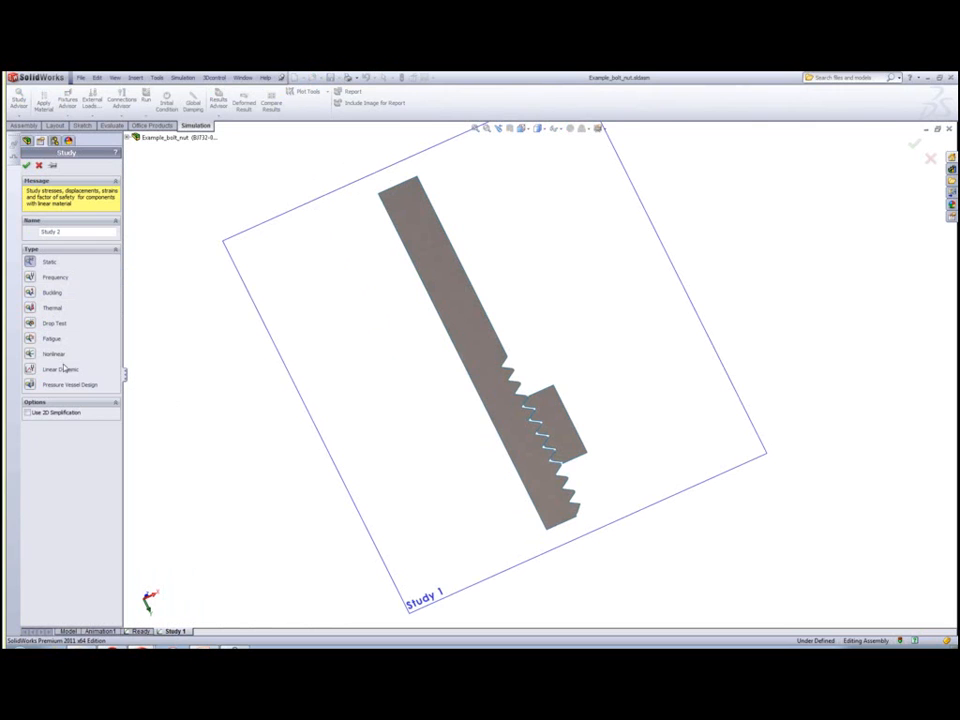
Step: Create a nonlinear static study that uses 2D simplification
{"action": "left_click", "coordinate": [30, 357]}
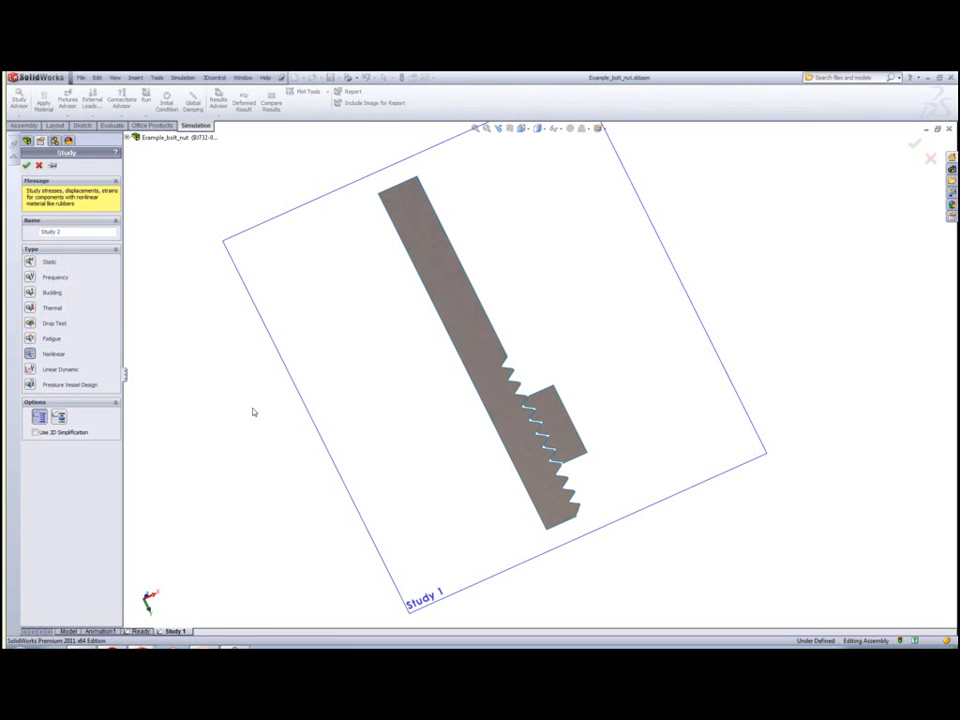
{"action": "left_click", "coordinate": [35, 432]}
{"action": "left_click", "coordinate": [27, 166]}
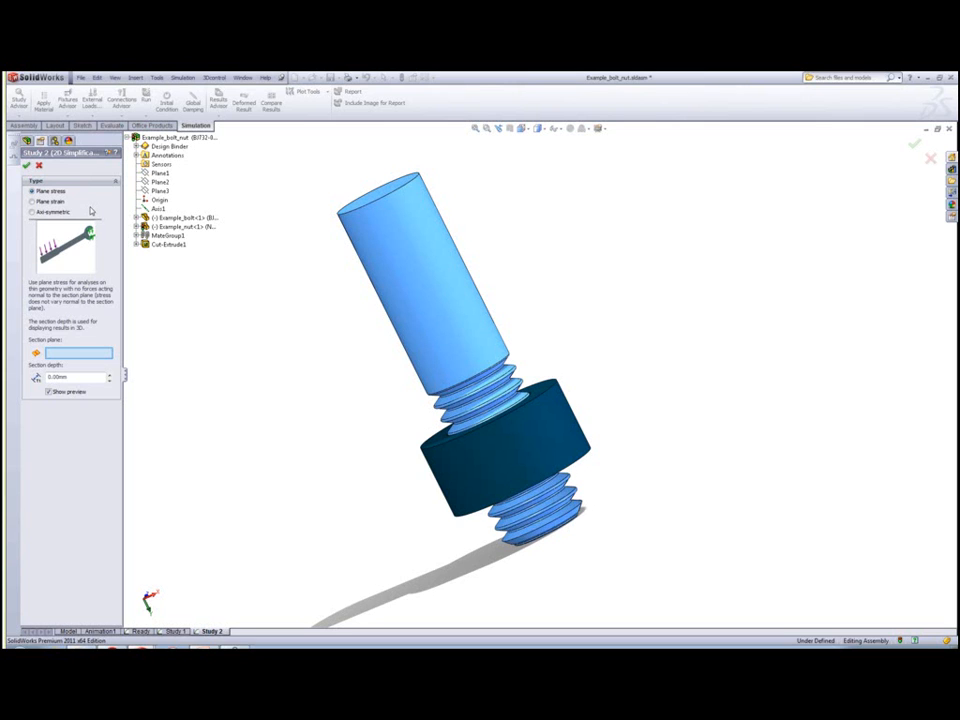
Step: Define the 2D simplification as axi-symmetric, with Plane1 as the section plane and Axis1 as the axis of symmetry
{"action": "left_click", "coordinate": [32, 213]}
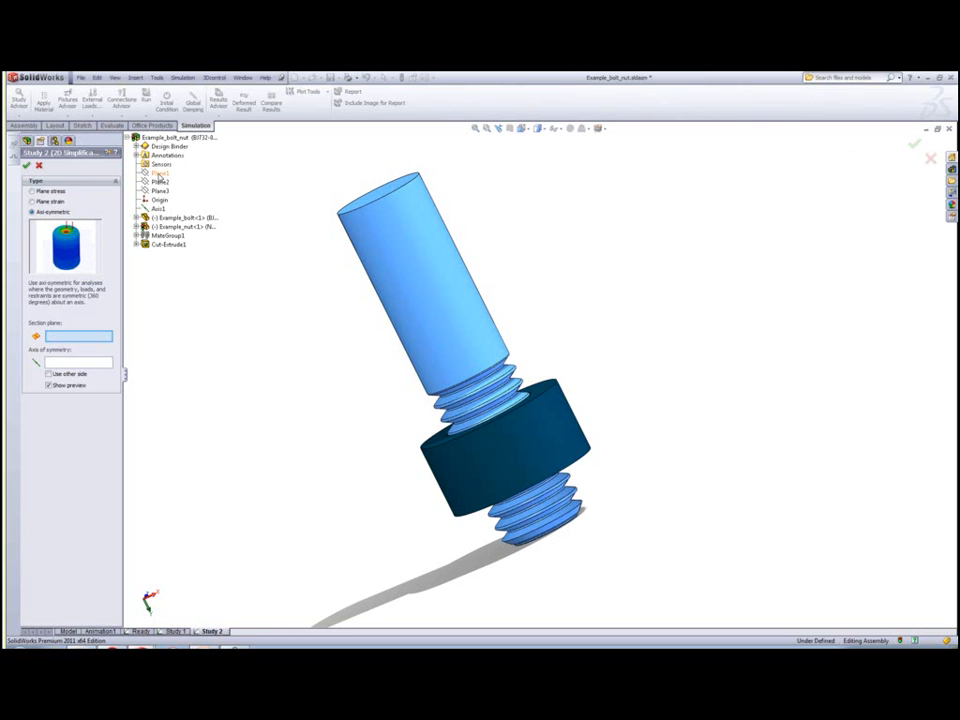
{"action": "left_click", "coordinate": [159, 174]}
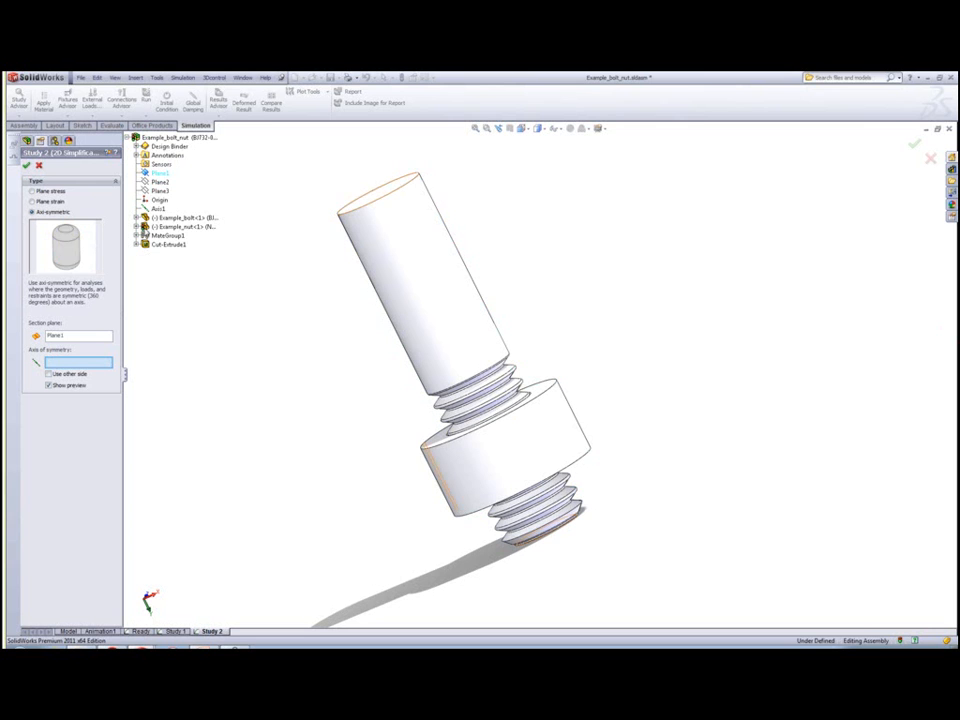
{"action": "left_click", "coordinate": [158, 208]}
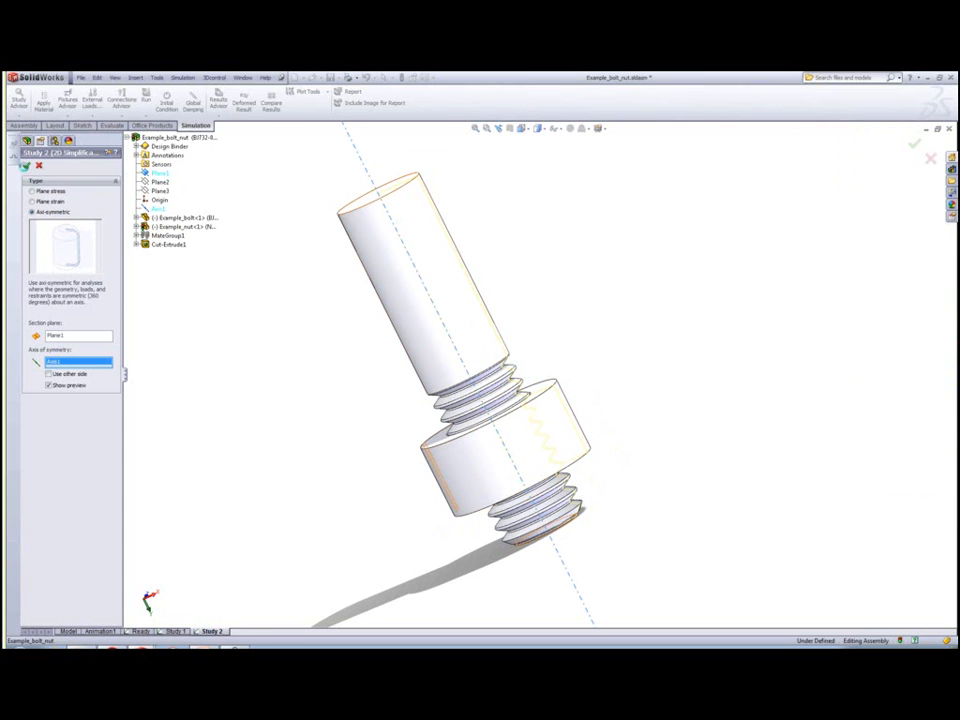
{"action": "left_click", "coordinate": [26, 167]}
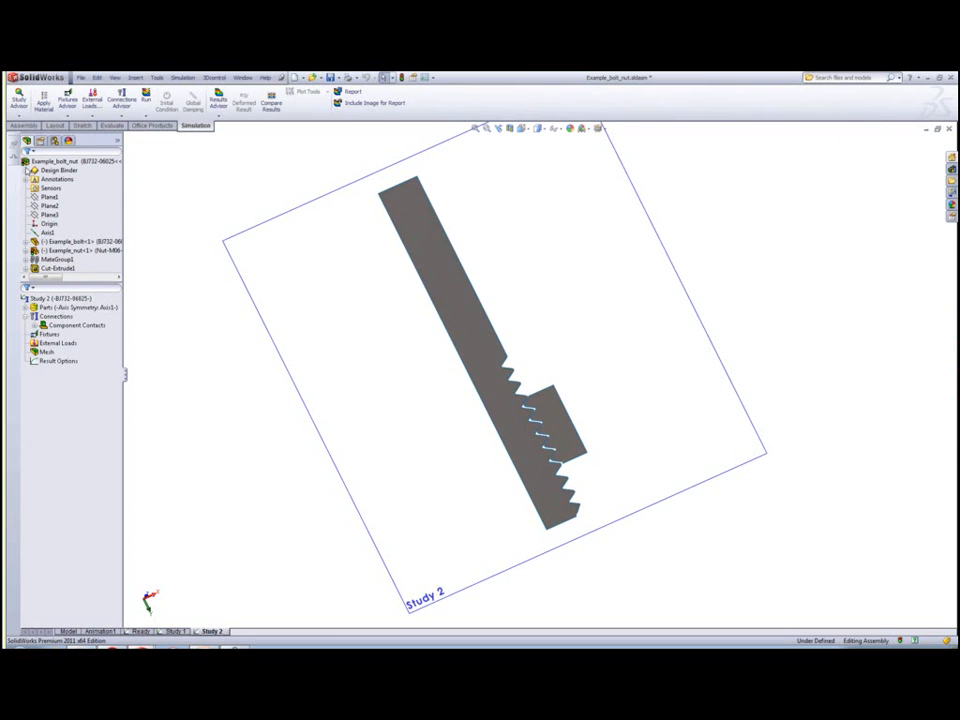
Step: Enable the large strain option in the properties of Study 2
{"action": "left_click", "coordinate": [56, 268]}
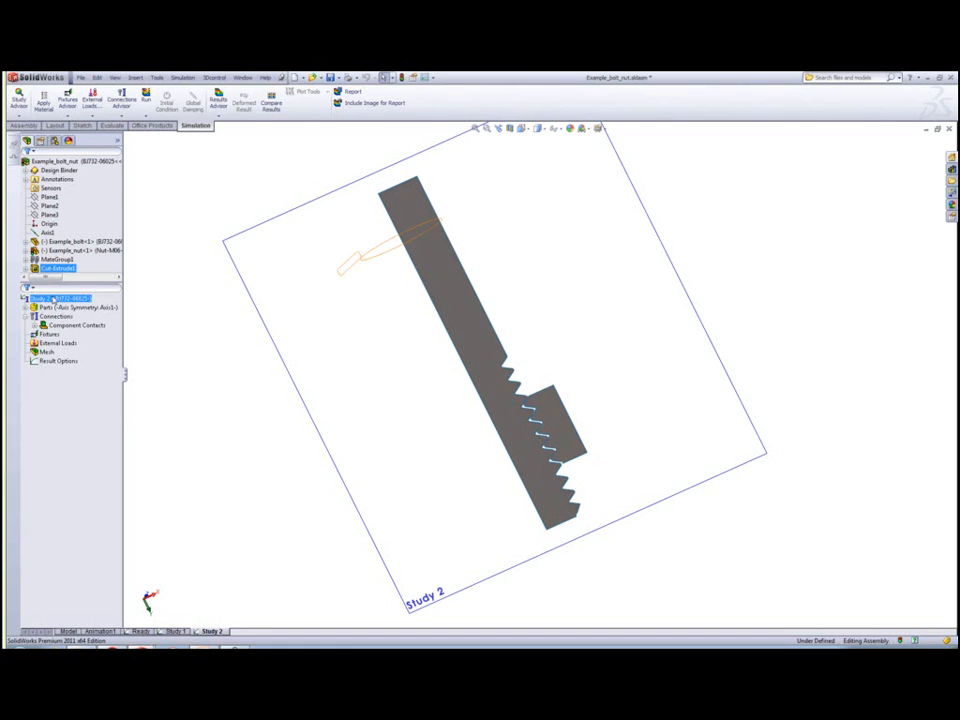
{"action": "right_click", "coordinate": [55, 298]}
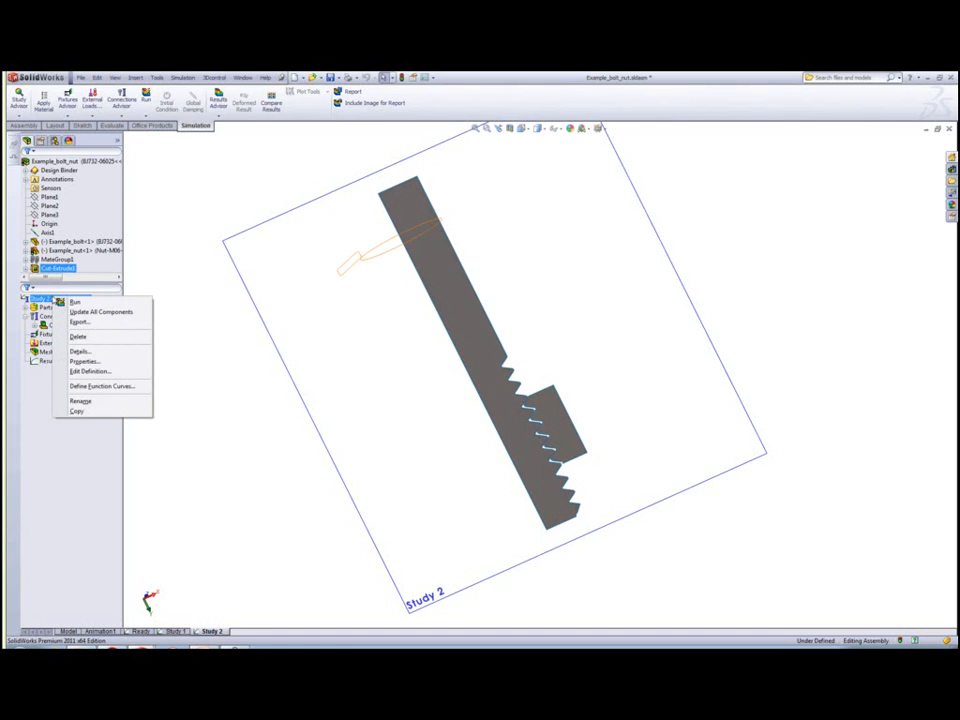
{"action": "left_click", "coordinate": [85, 362]}
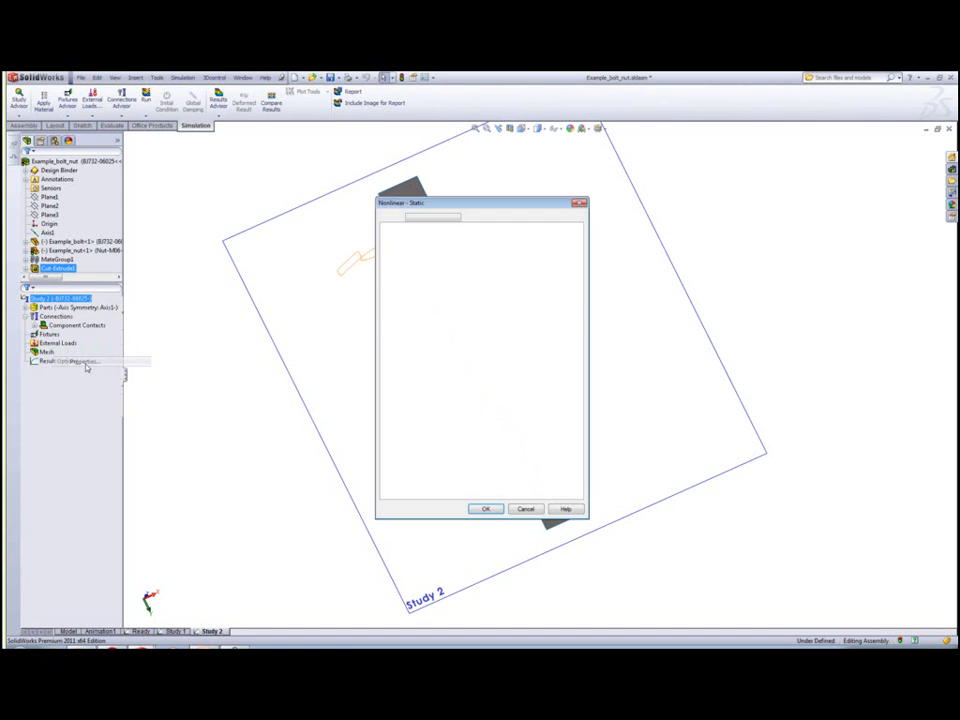
{"action": "left_click", "coordinate": [398, 422]}
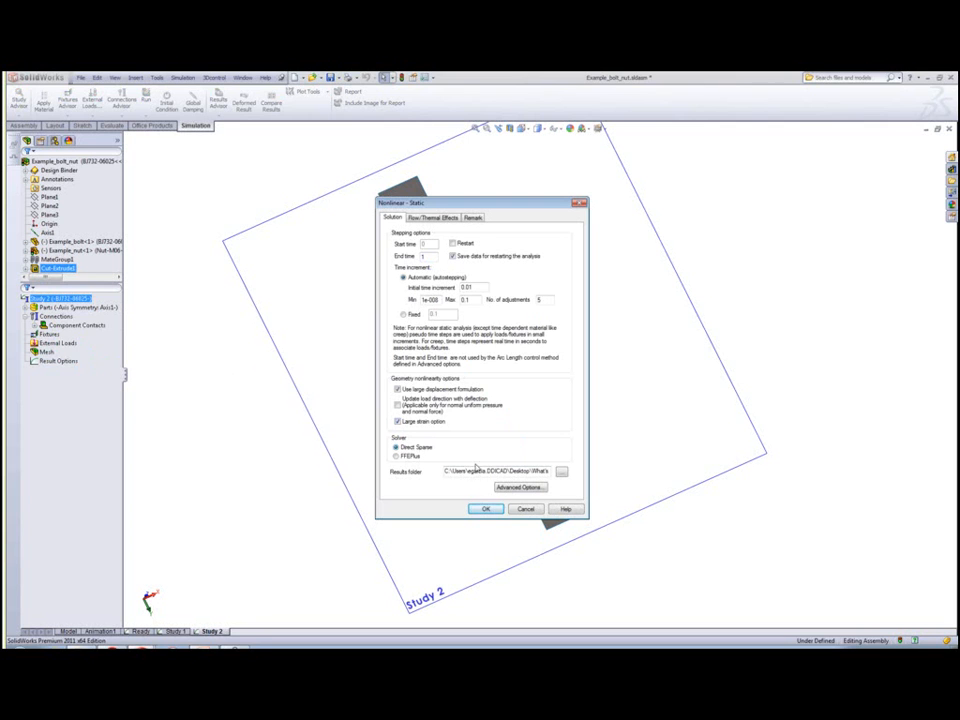
{"action": "left_click", "coordinate": [486, 510]}
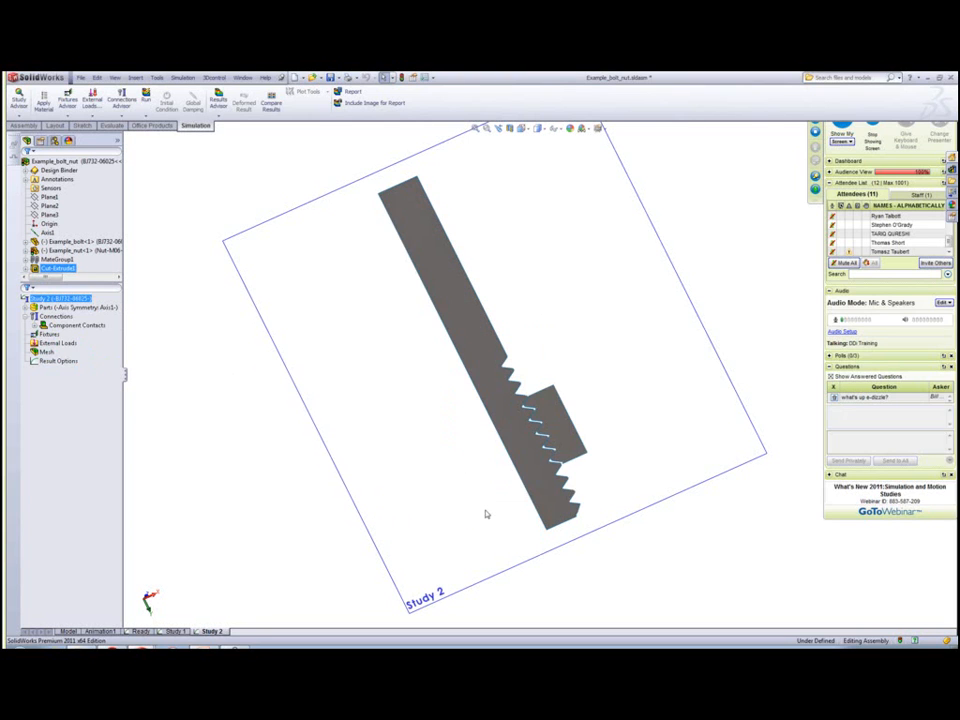
Step: Apply Alloy Steel with the Plasticity - von Mises model type to all parts of the study
{"action": "right_click", "coordinate": [80, 310]}
{"action": "left_click", "coordinate": [101, 315]}
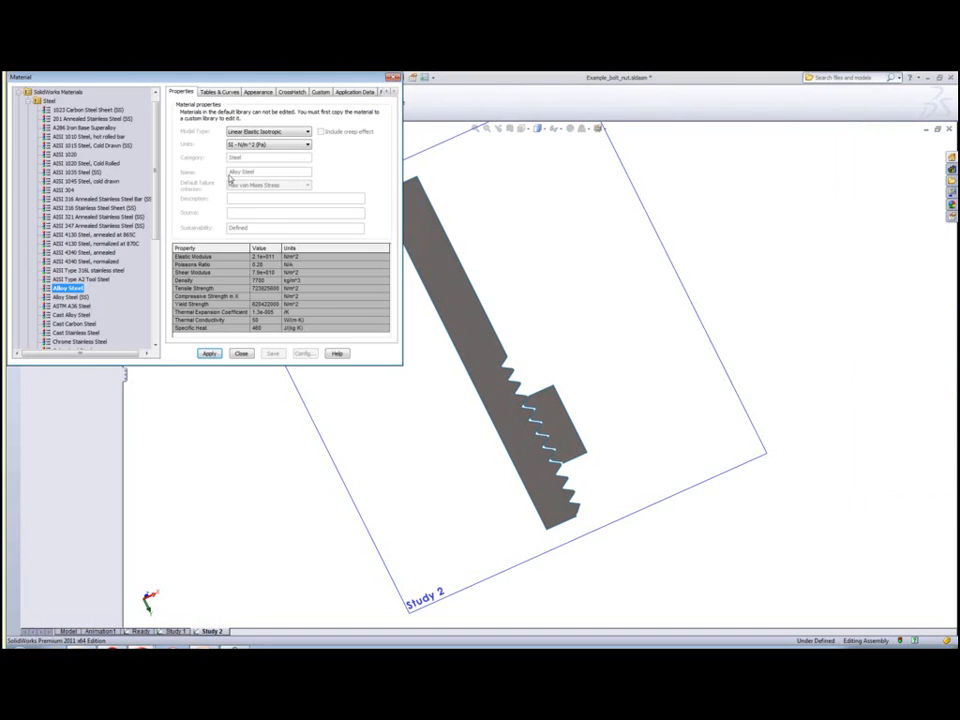
{"action": "left_click", "coordinate": [262, 132]}
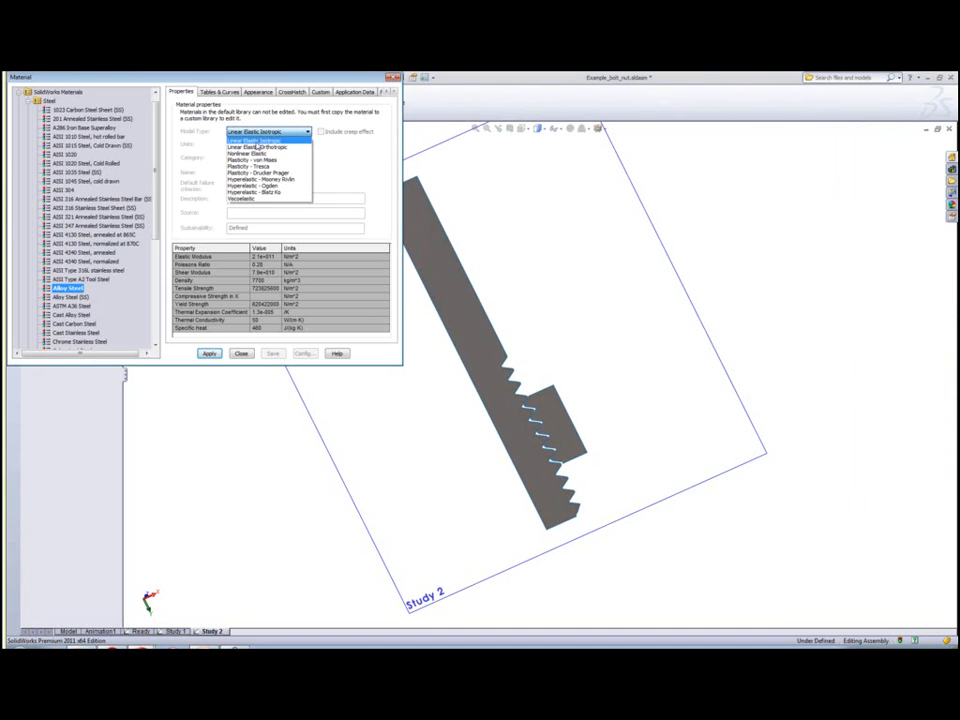
{"action": "left_click", "coordinate": [251, 161]}
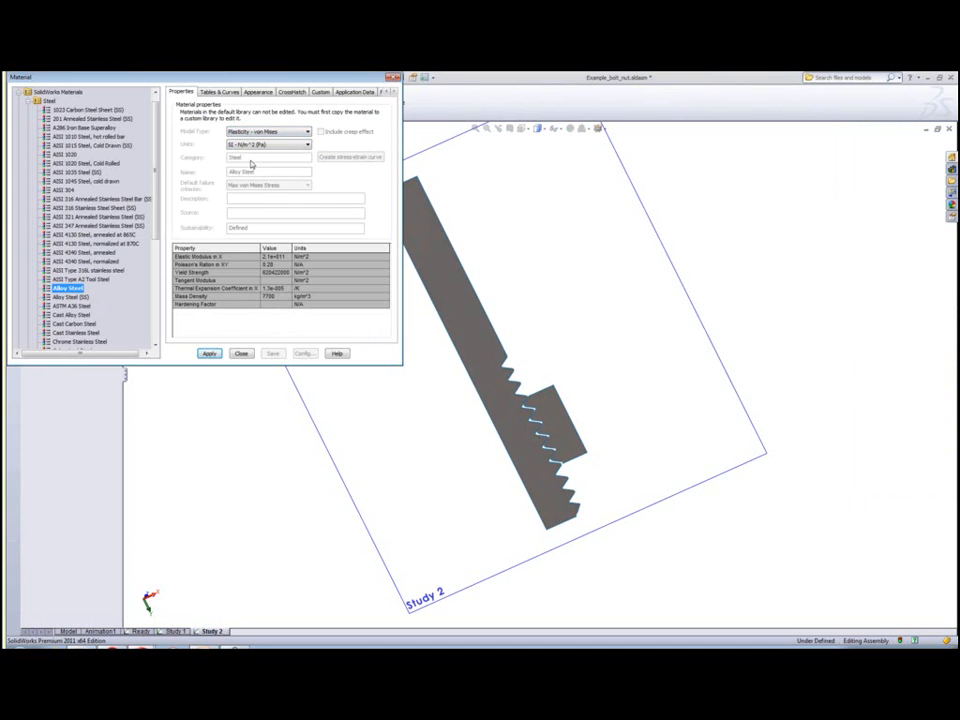
{"action": "left_click", "coordinate": [211, 354]}
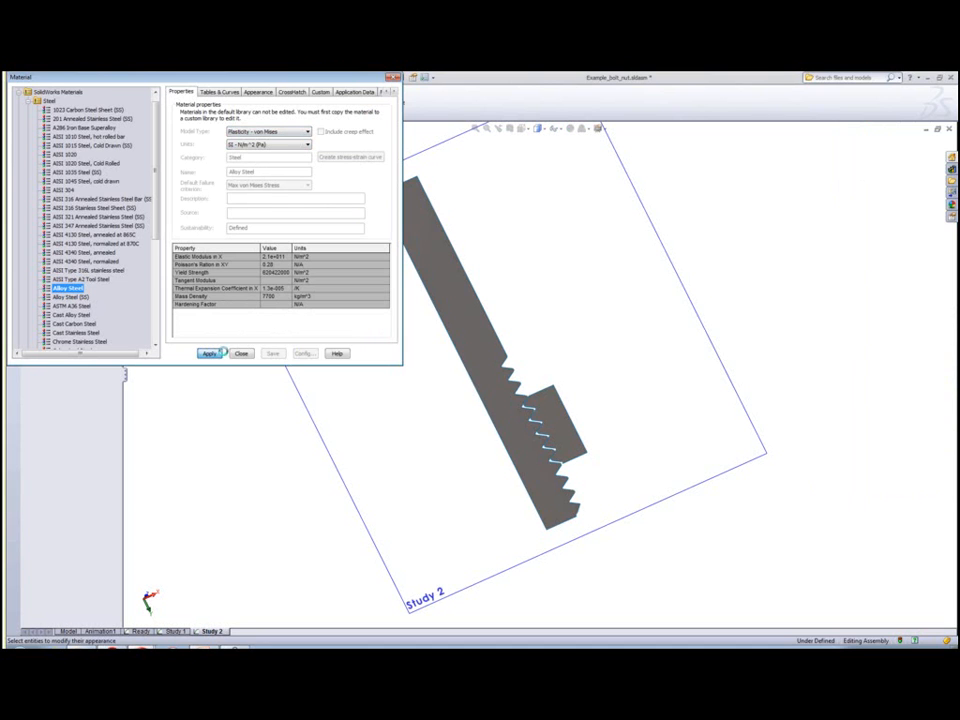
{"action": "left_click", "coordinate": [241, 355]}
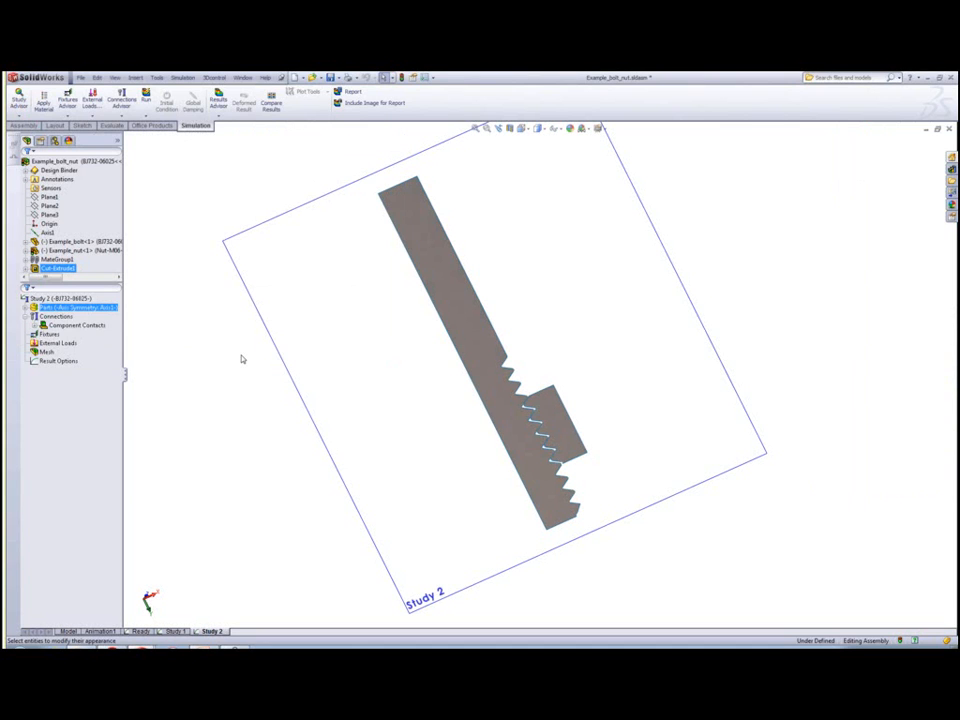
Step: Create a No Penetration contact set between the bolt face and the nut face with the advanced surface-to-surface option
{"action": "left_click", "coordinate": [62, 325]}
{"action": "right_click", "coordinate": [55, 316]}
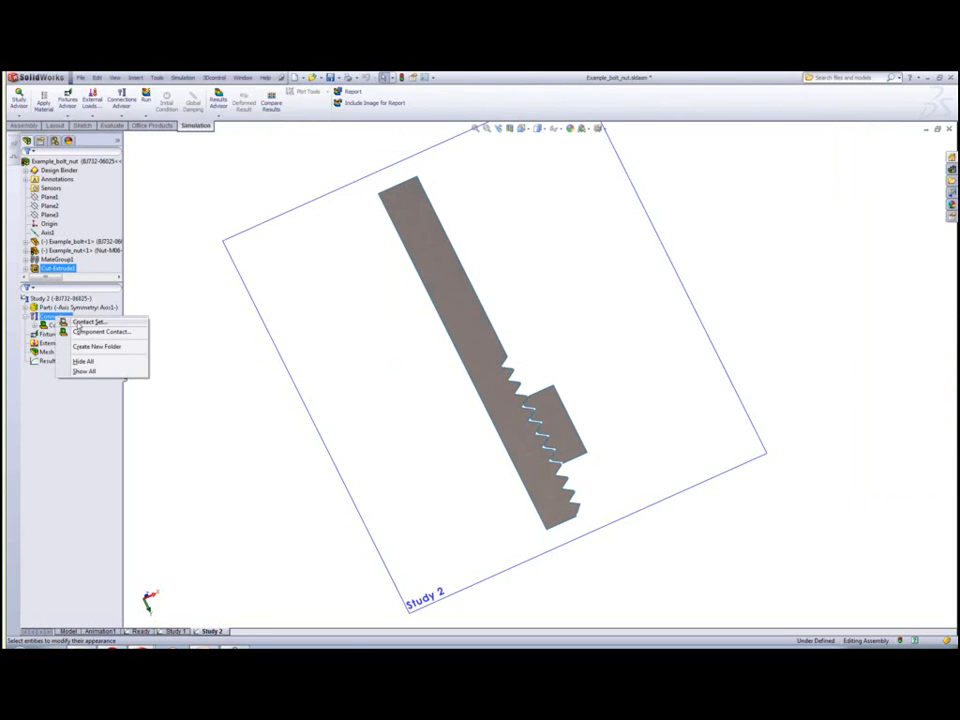
{"action": "left_click", "coordinate": [80, 331]}
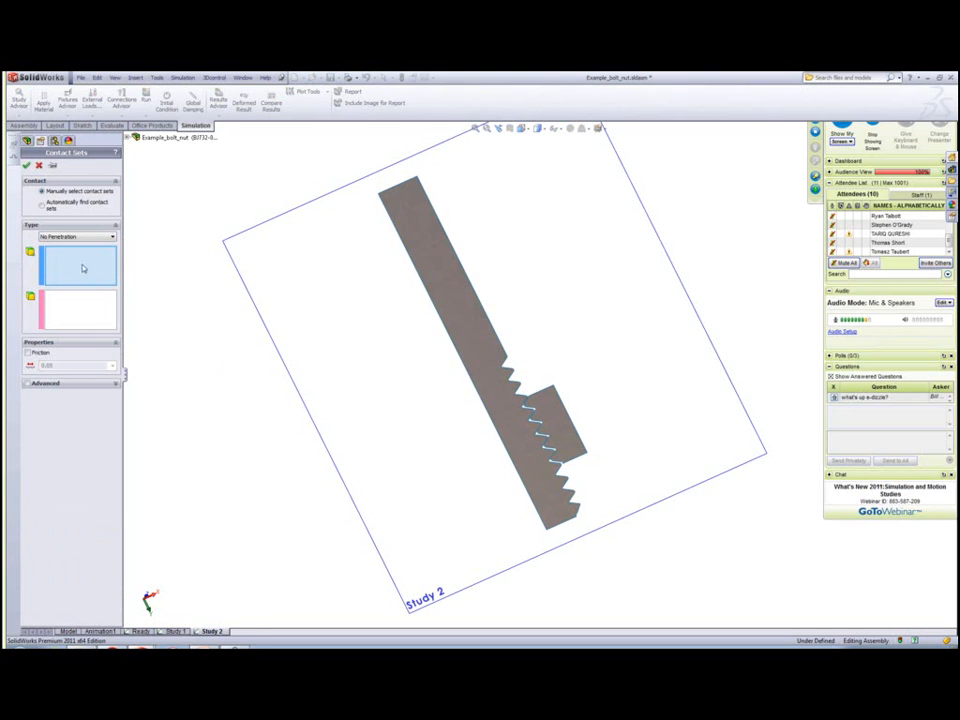
{"action": "left_click", "coordinate": [452, 329]}
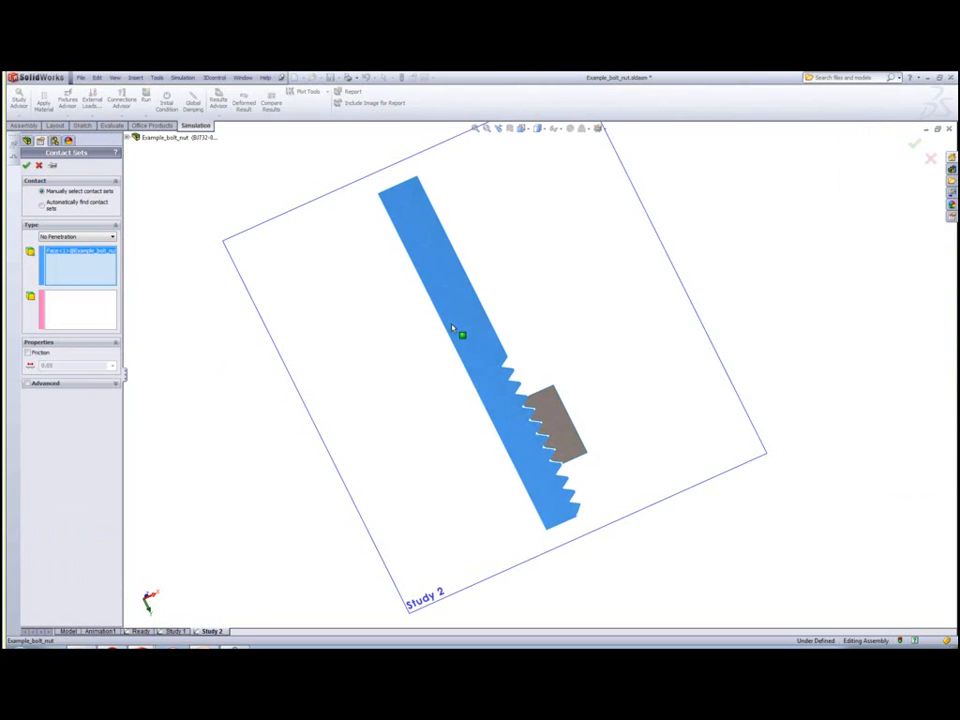
{"action": "left_click", "coordinate": [86, 315]}
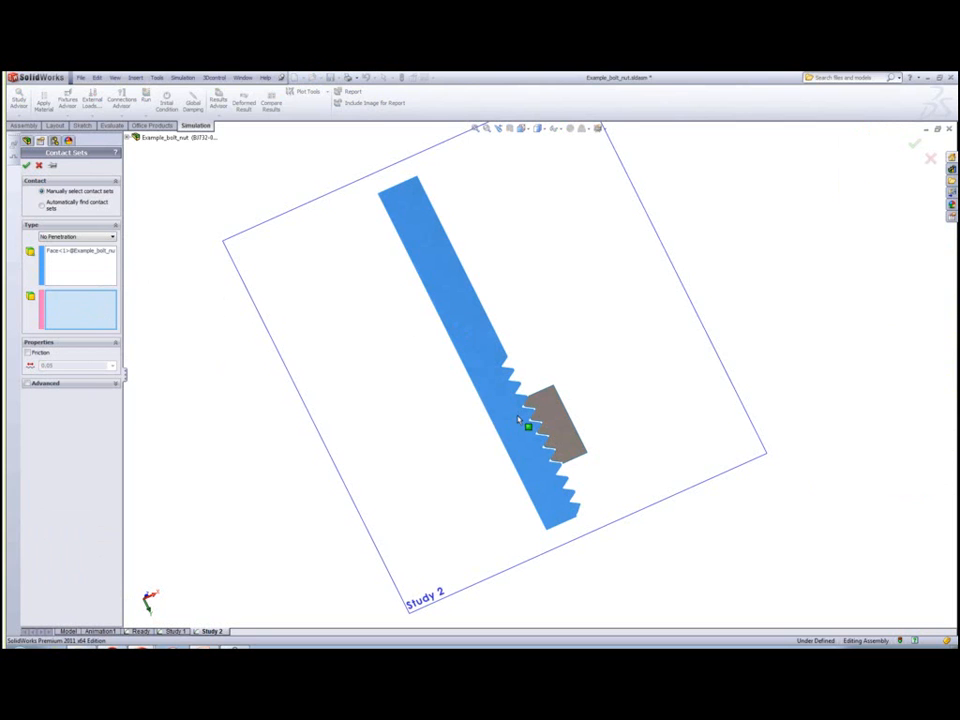
{"action": "left_click", "coordinate": [549, 423]}
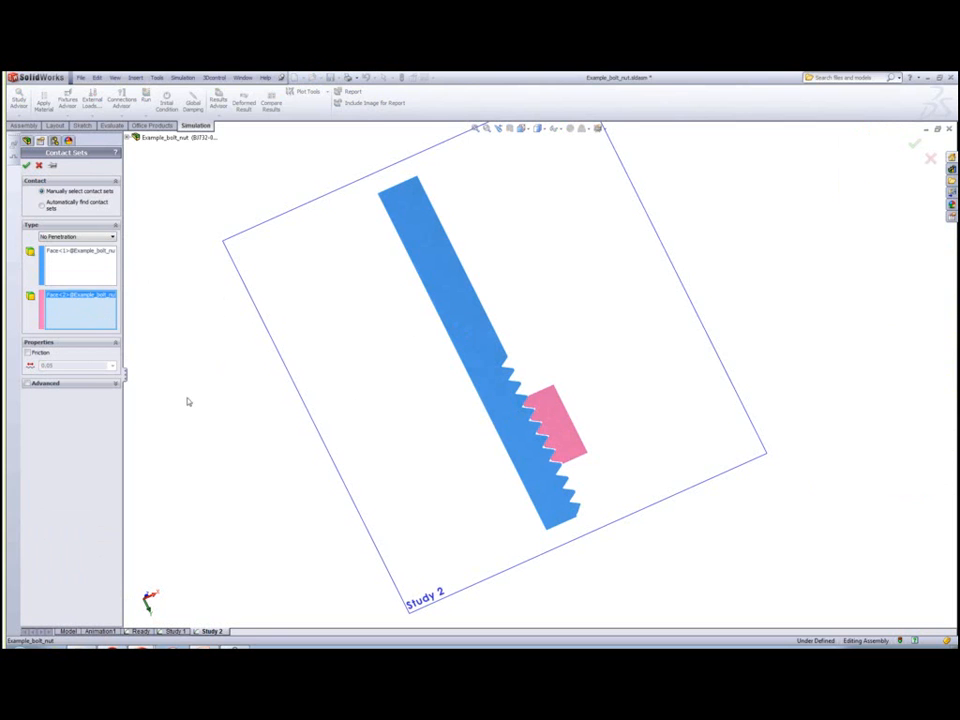
{"action": "left_click", "coordinate": [28, 384]}
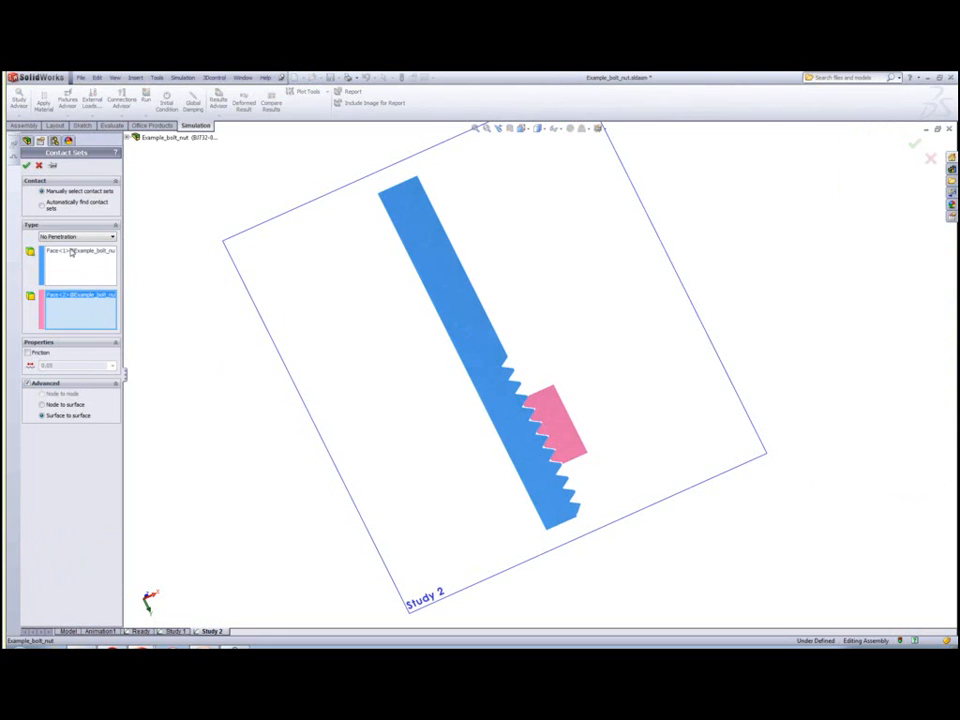
{"action": "left_click", "coordinate": [27, 167]}
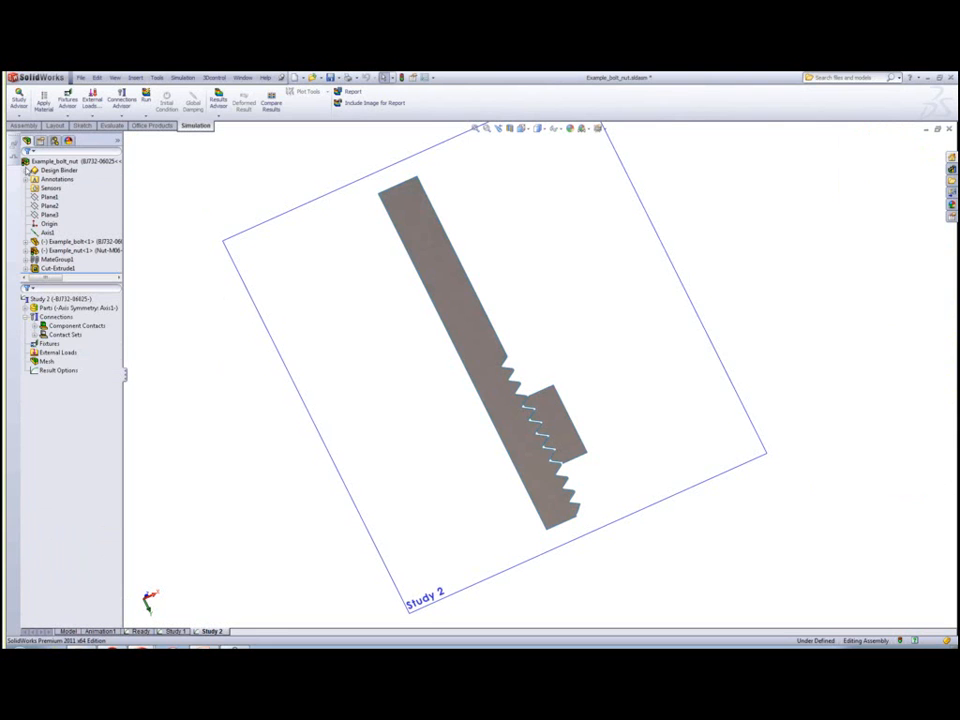
Step: Add a Roller/Slider fixture to the bolt's long edge on the symmetry axis and the nut's upper edge
{"action": "right_click", "coordinate": [52, 343]}
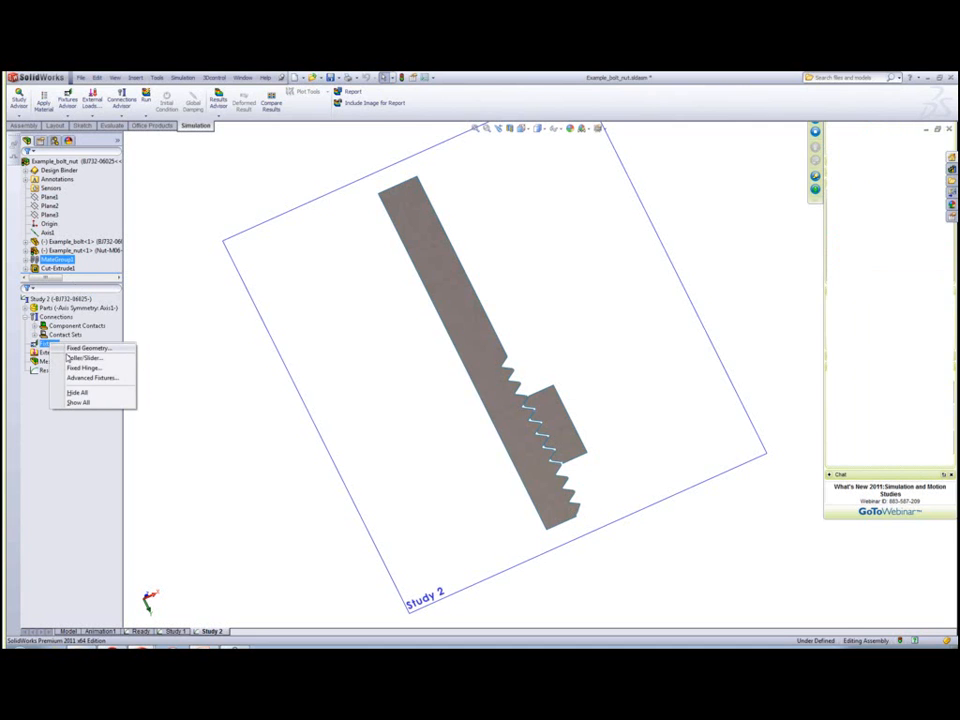
{"action": "left_click", "coordinate": [163, 354]}
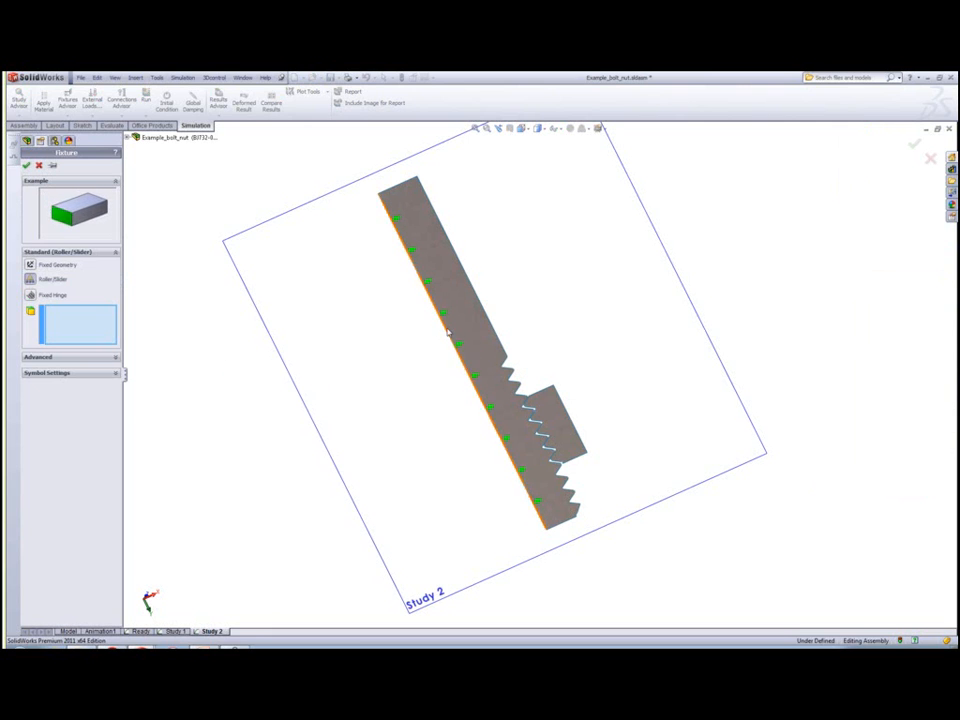
{"action": "left_click", "coordinate": [447, 333]}
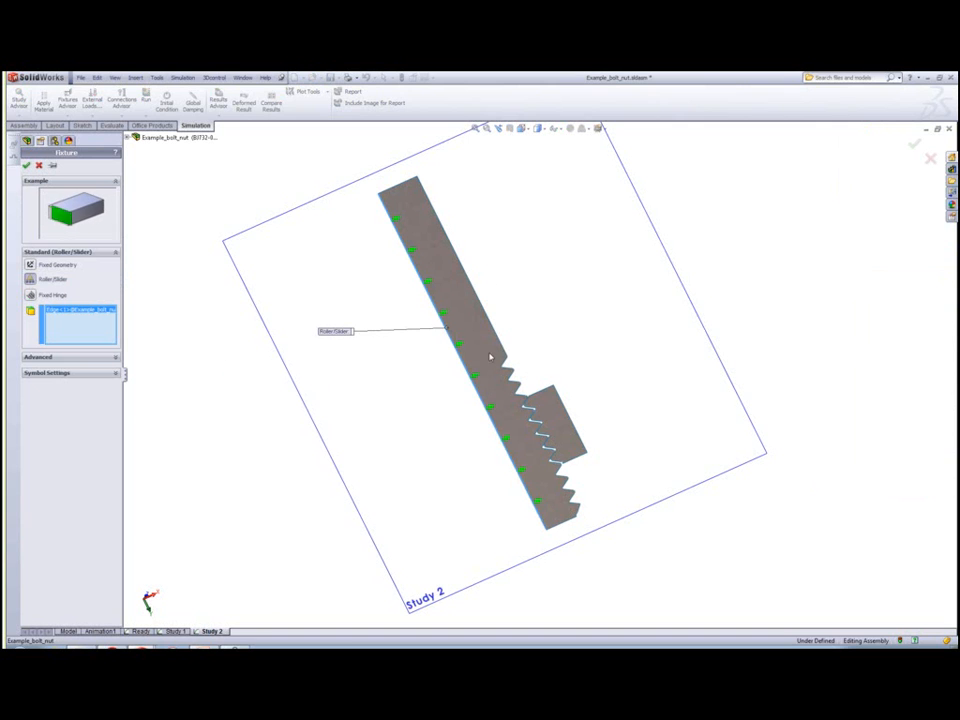
{"action": "left_click", "coordinate": [550, 394]}
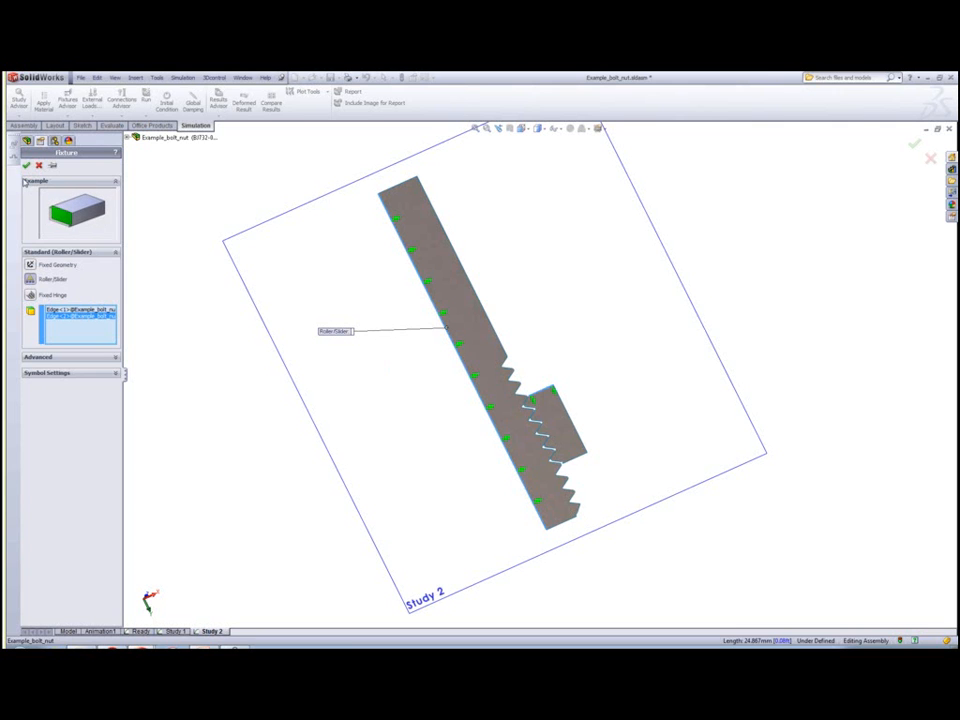
{"action": "left_click", "coordinate": [26, 165]}
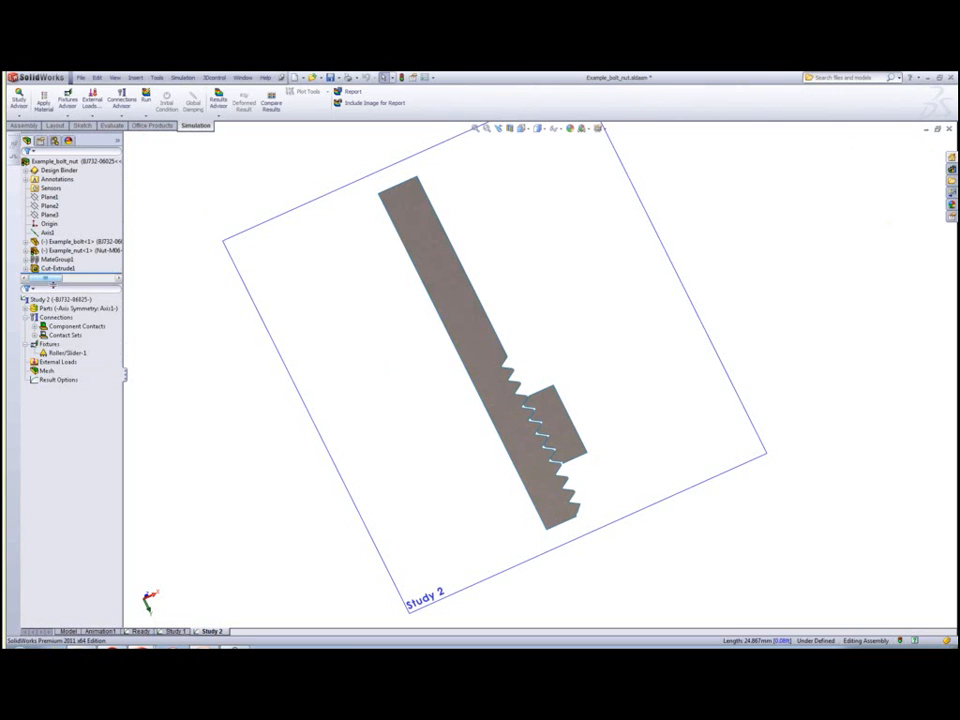
Step: Apply a 3000 lbf force to the bolt's upper end edge along the second direction of Plane1, using English (IPS) units
{"action": "right_click", "coordinate": [52, 362]}
{"action": "left_click", "coordinate": [90, 369]}
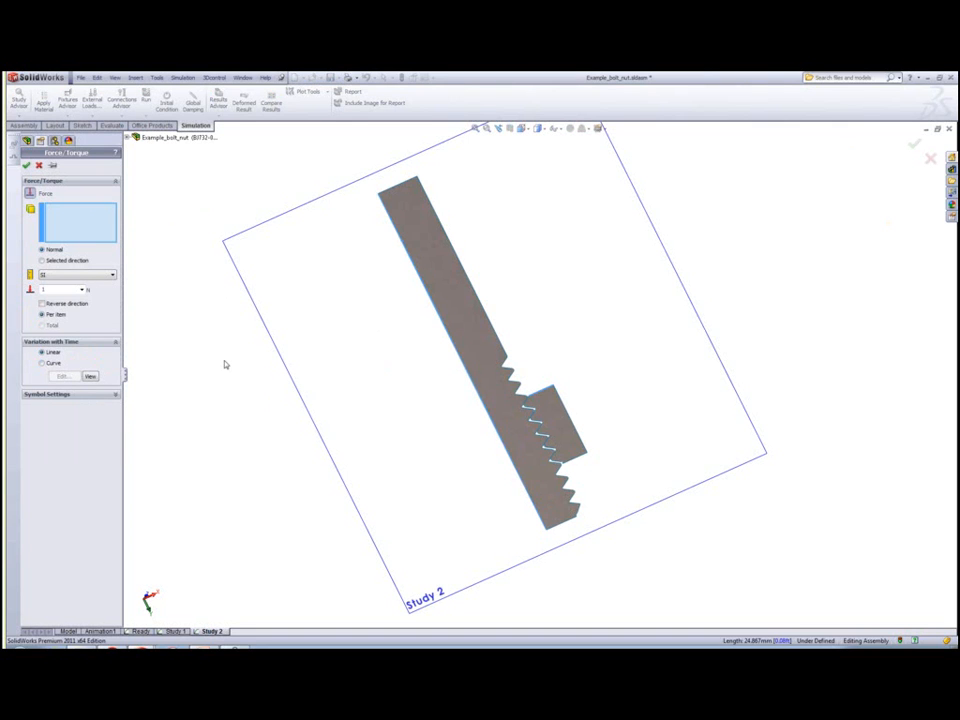
{"action": "left_click", "coordinate": [390, 198]}
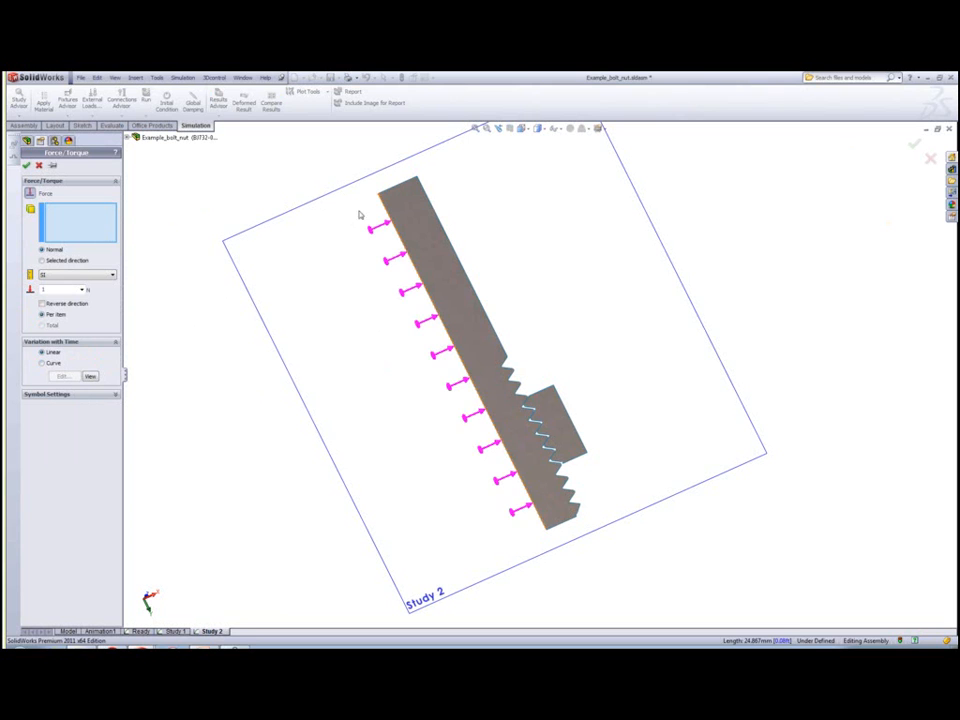
{"action": "left_click", "coordinate": [394, 189]}
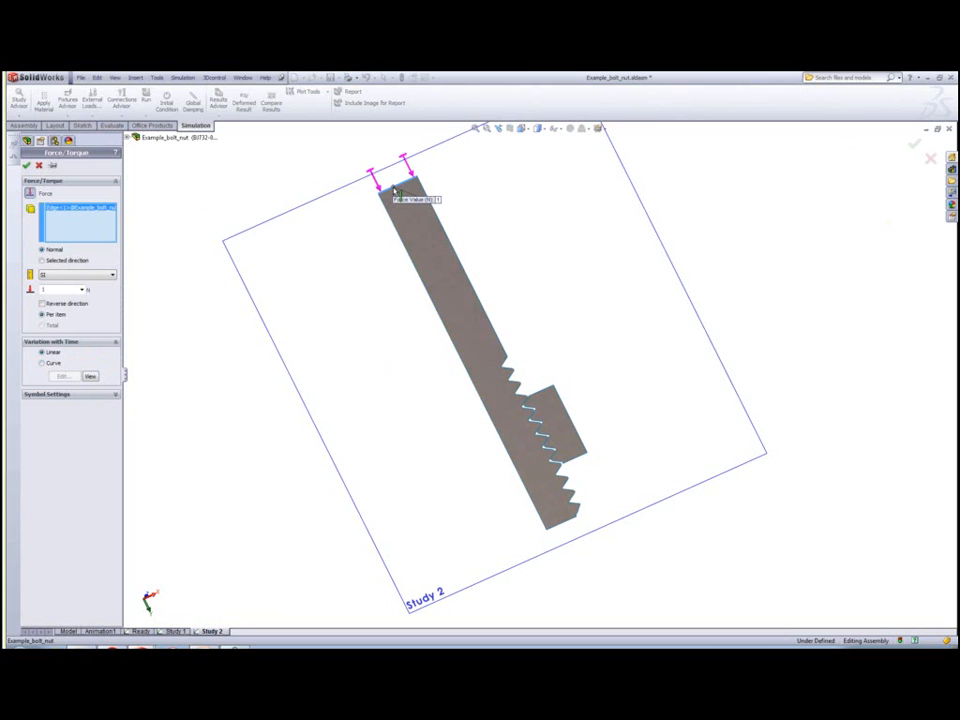
{"action": "left_click", "coordinate": [42, 260]}
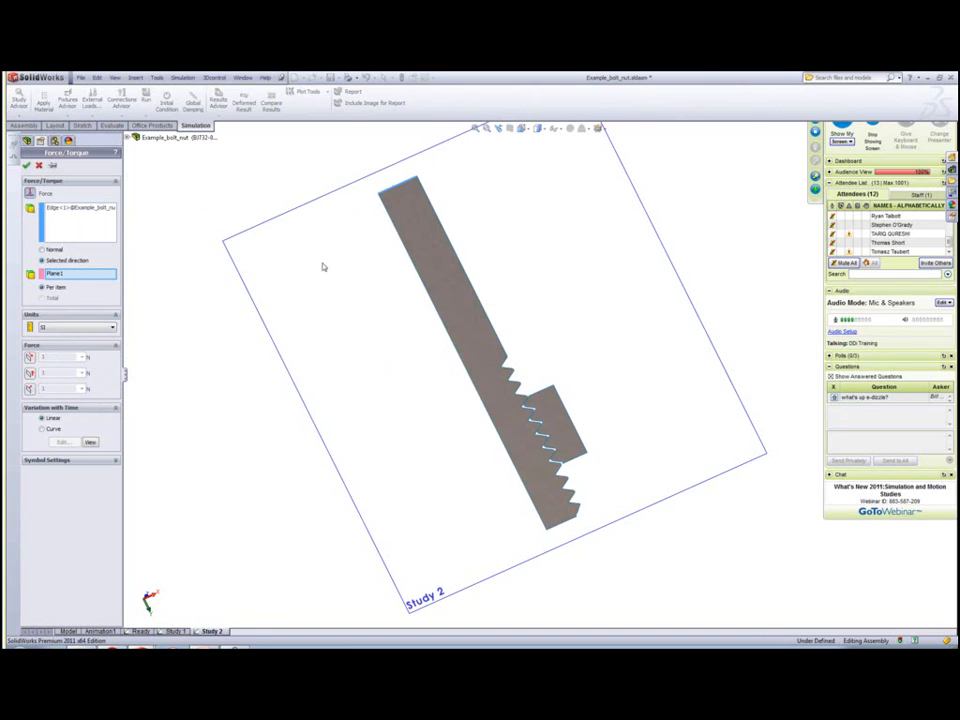
{"action": "left_click", "coordinate": [57, 327]}
{"action": "left_click", "coordinate": [55, 342]}
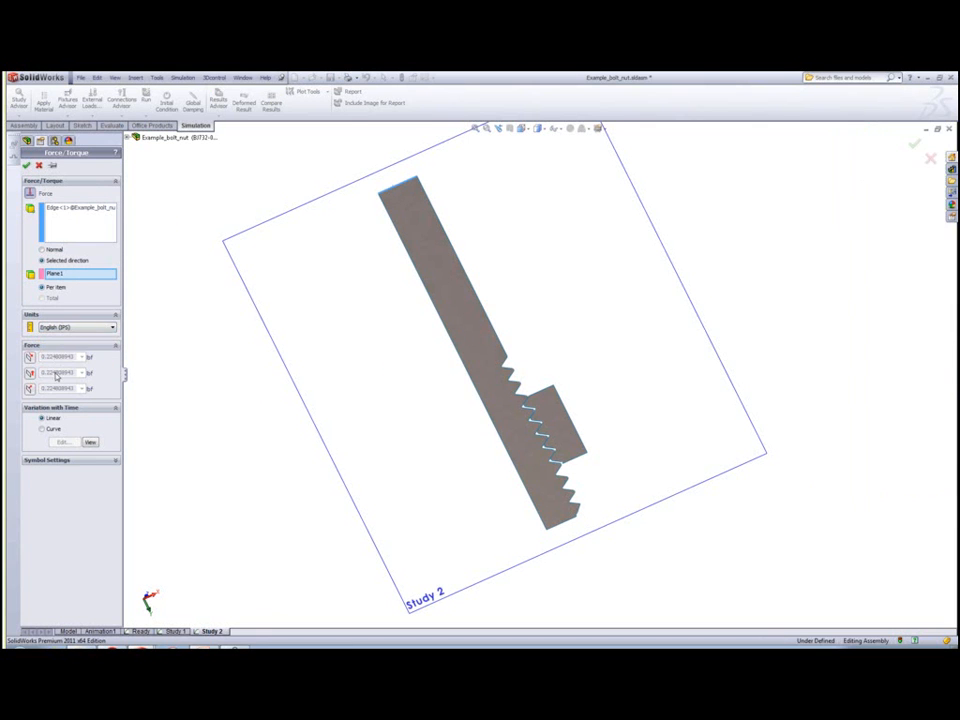
{"action": "left_click", "coordinate": [57, 373]}
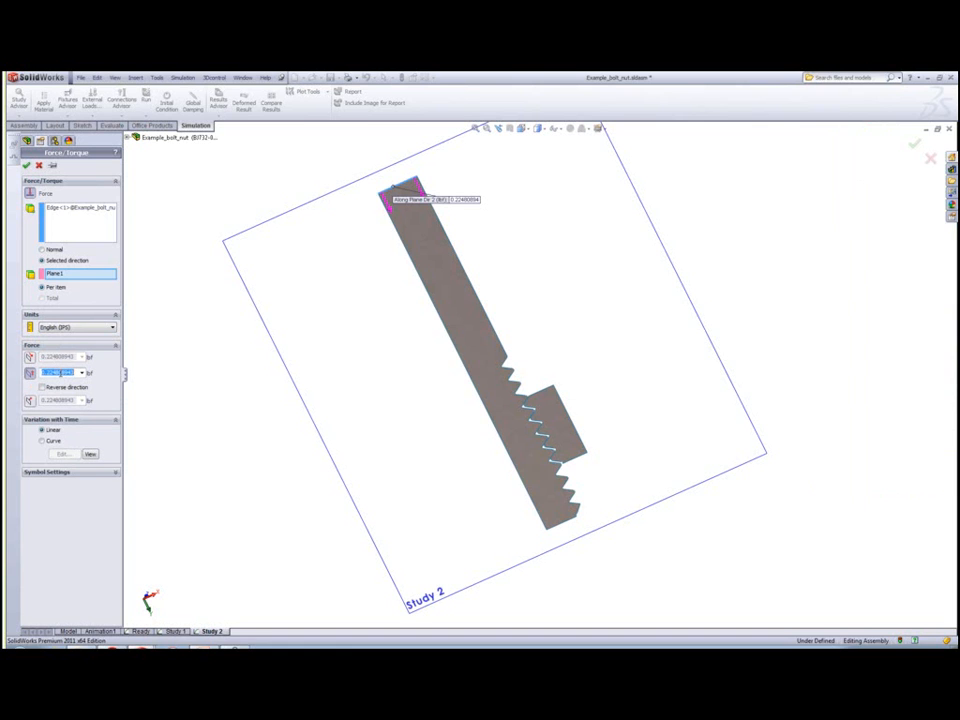
{"action": "type", "text": "1000"}
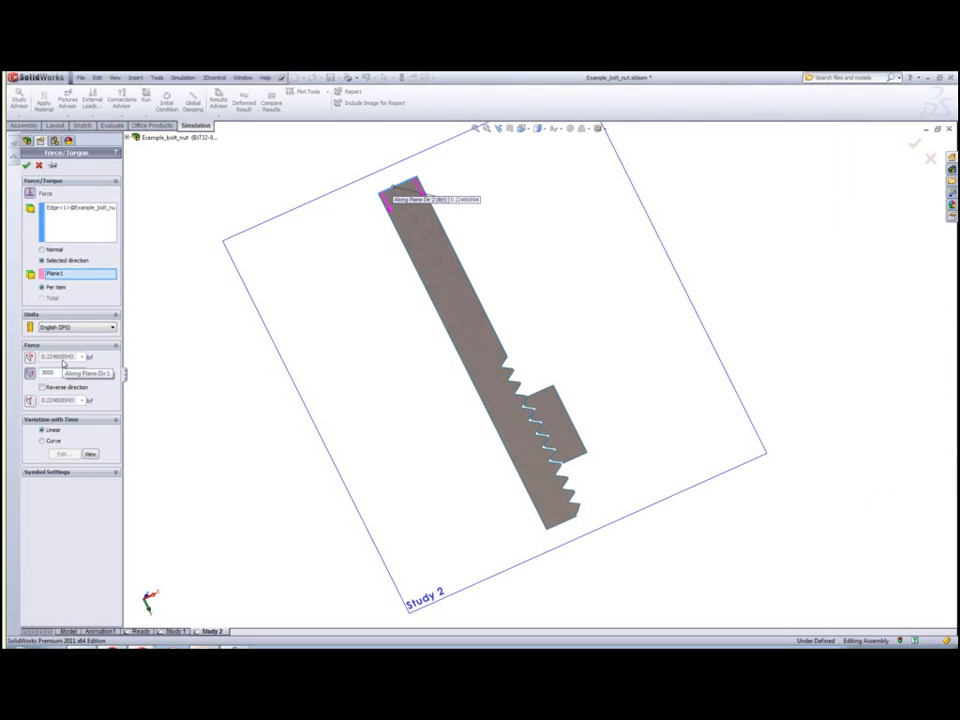
{"action": "left_click", "coordinate": [26, 167]}
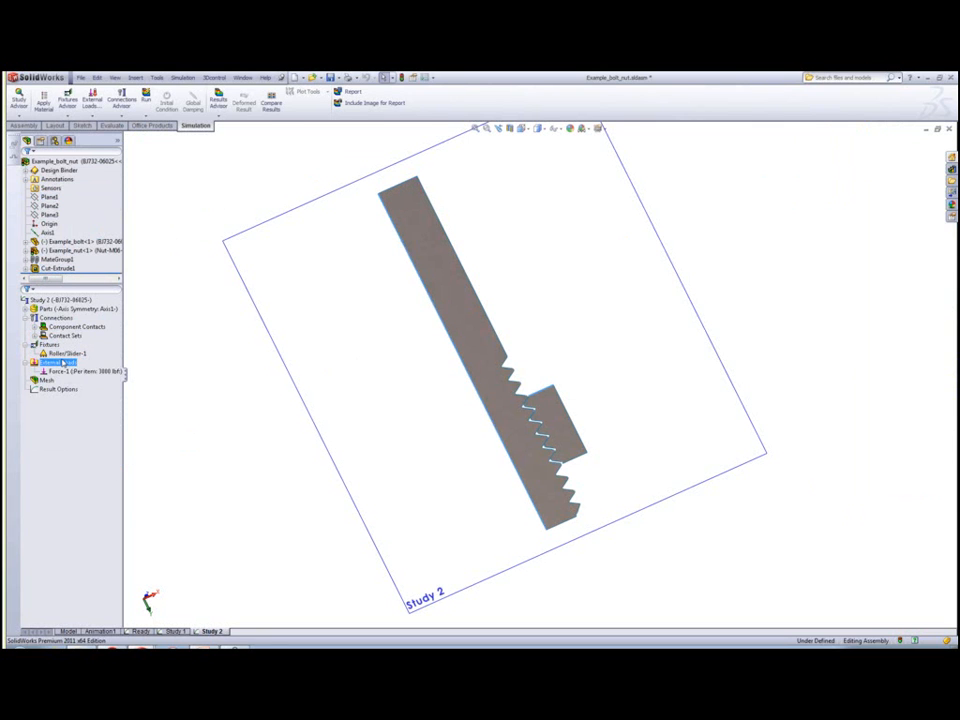
Step: Mesh Study 2 with the default mesh density and examine the elements around the bolt and nut threads
{"action": "right_click", "coordinate": [57, 299]}
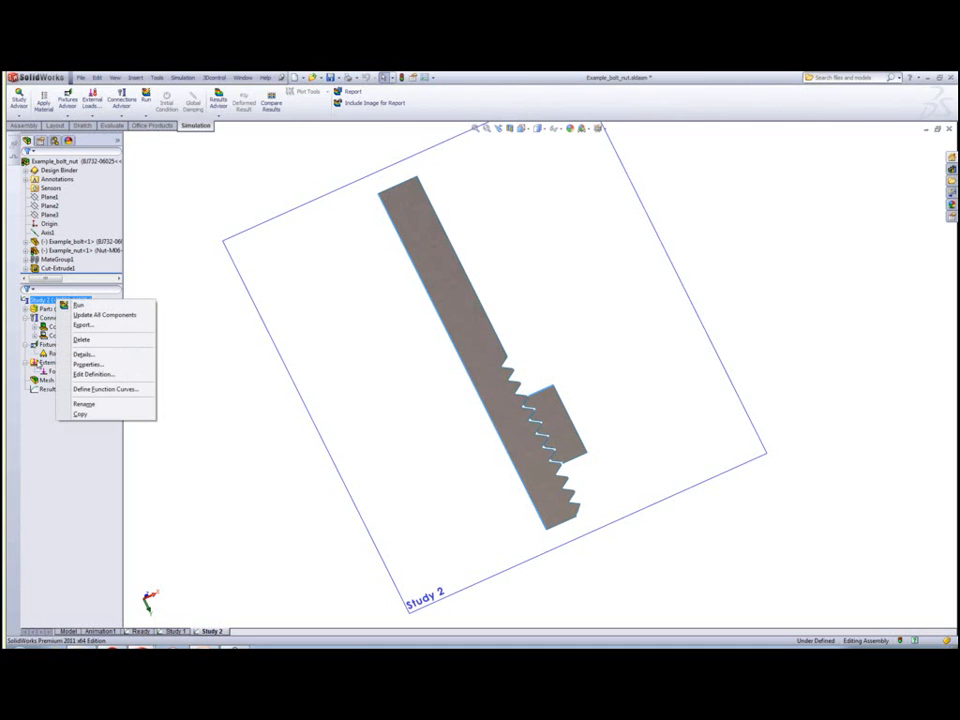
{"action": "left_click", "coordinate": [44, 380]}
{"action": "right_click", "coordinate": [44, 381]}
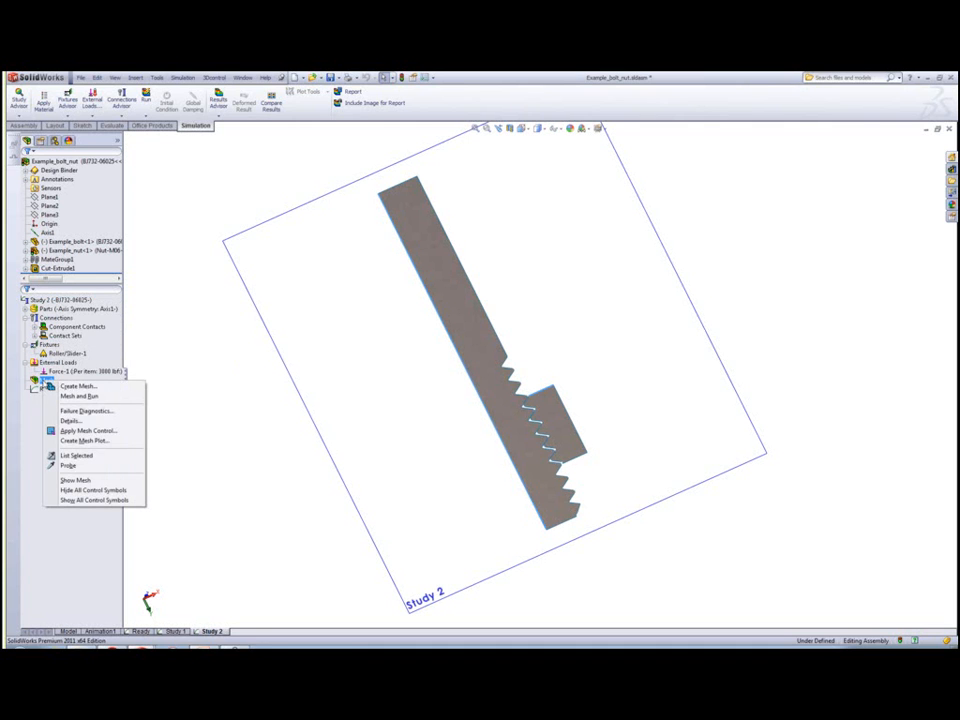
{"action": "left_click", "coordinate": [66, 386]}
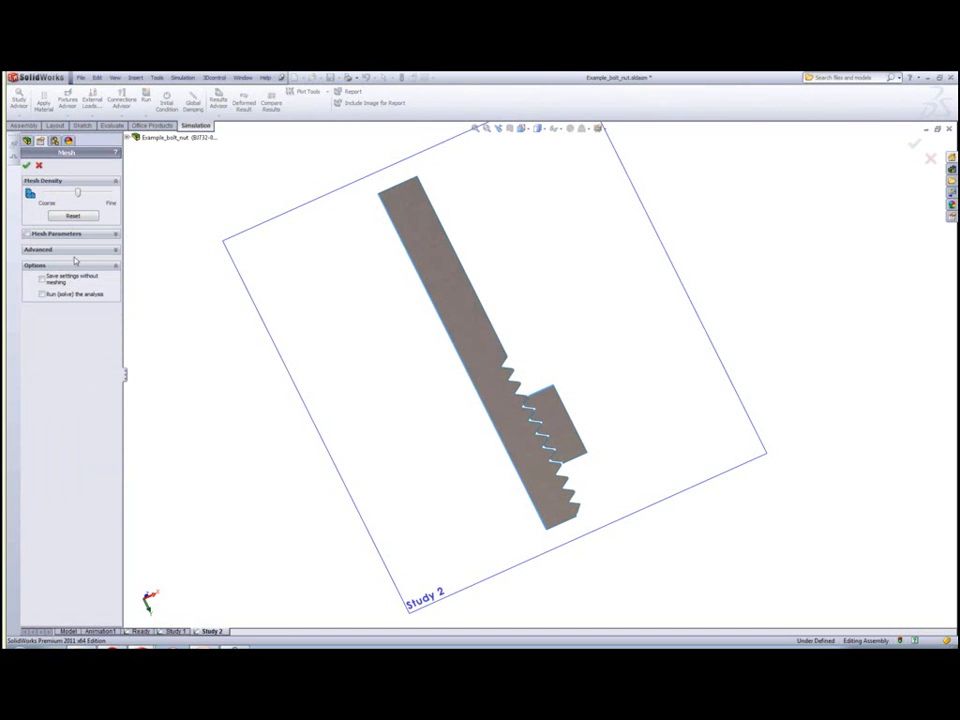
{"action": "left_click", "coordinate": [26, 165]}
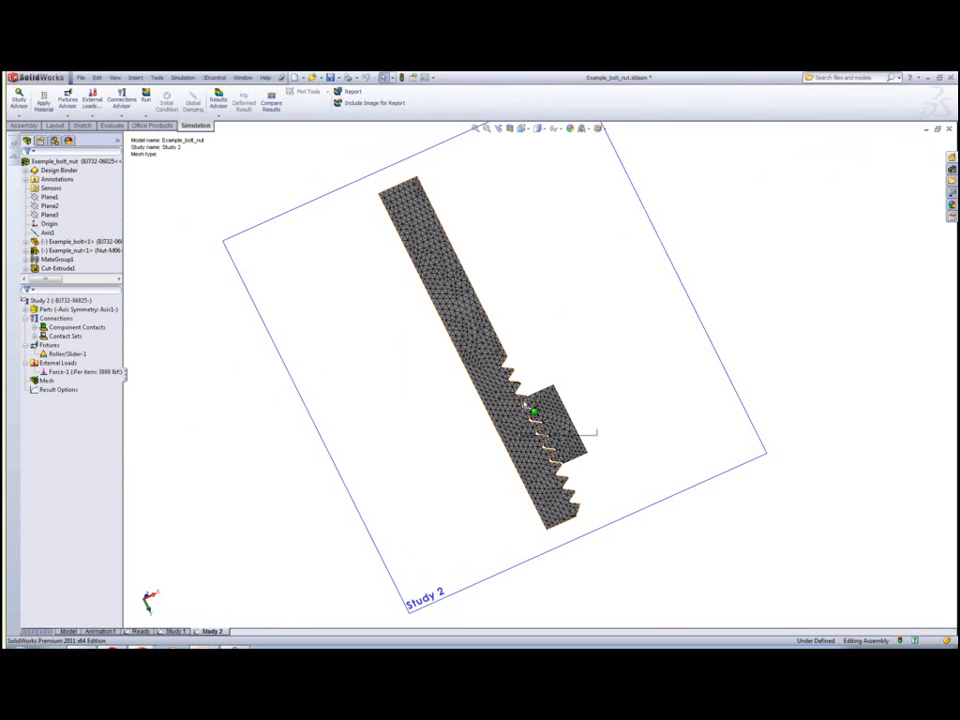
{"action": "scroll", "coordinate": [527, 405], "scroll_direction": "down", "scroll_amount": 3}
{"action": "scroll", "coordinate": [527, 405], "scroll_direction": "down", "scroll_amount": 3}
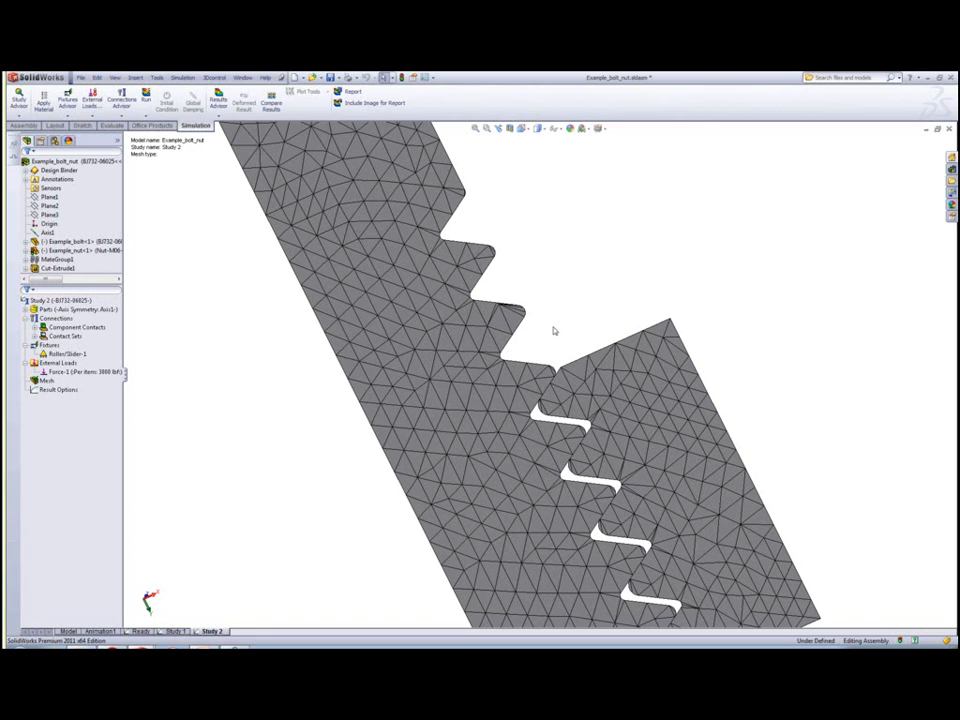
{"action": "scroll", "coordinate": [535, 323], "scroll_direction": "up", "scroll_amount": 5}
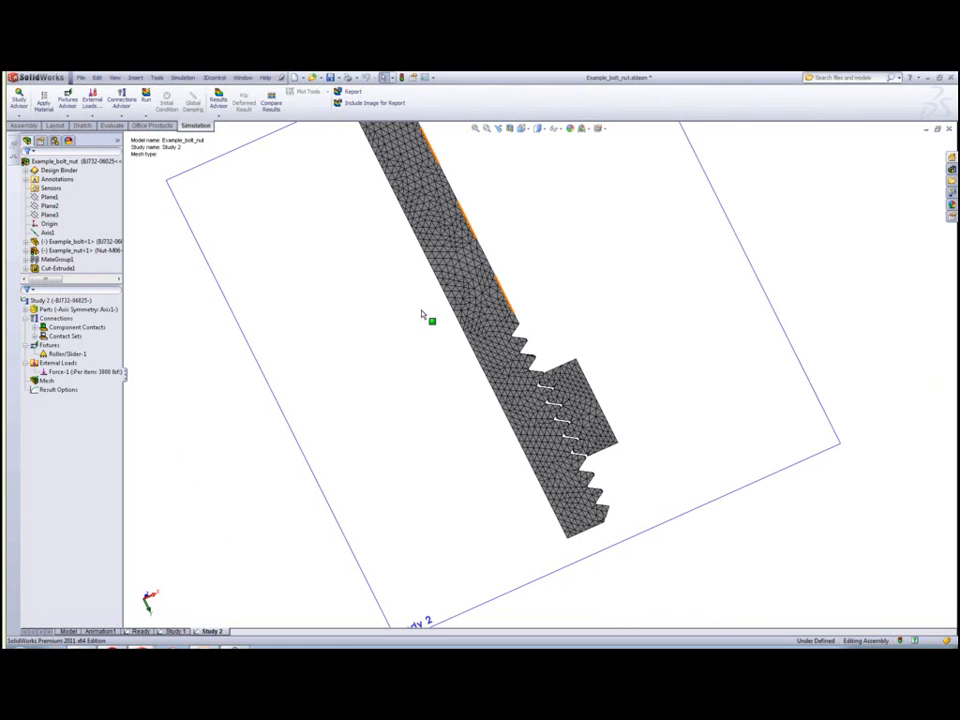
Step: Run Study 2 and expand the solver status details
{"action": "right_click", "coordinate": [70, 300]}
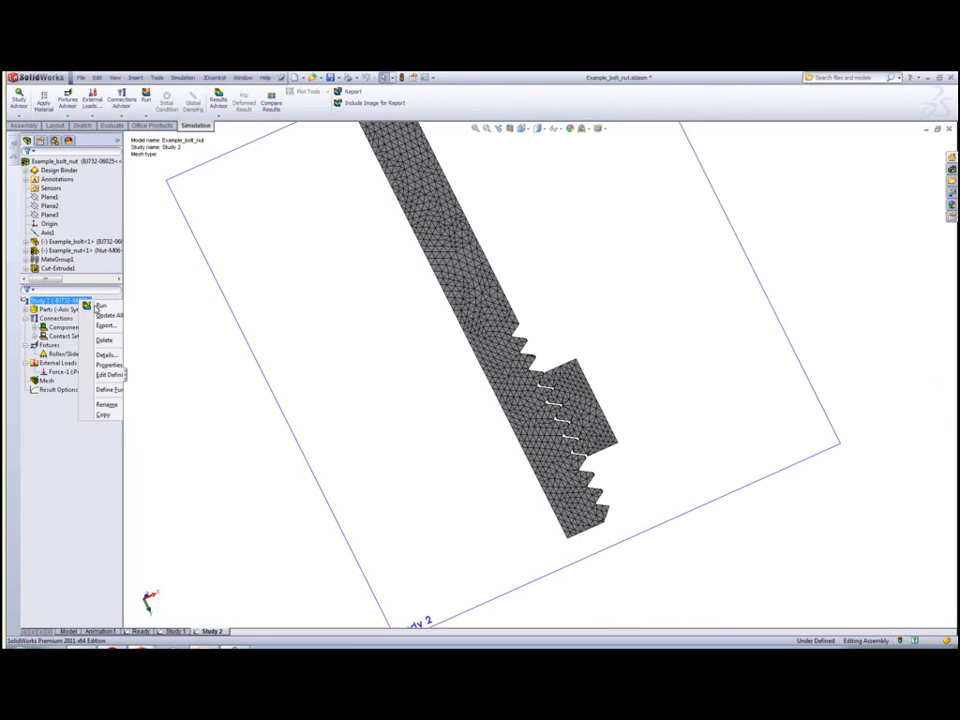
{"action": "left_click", "coordinate": [99, 305]}
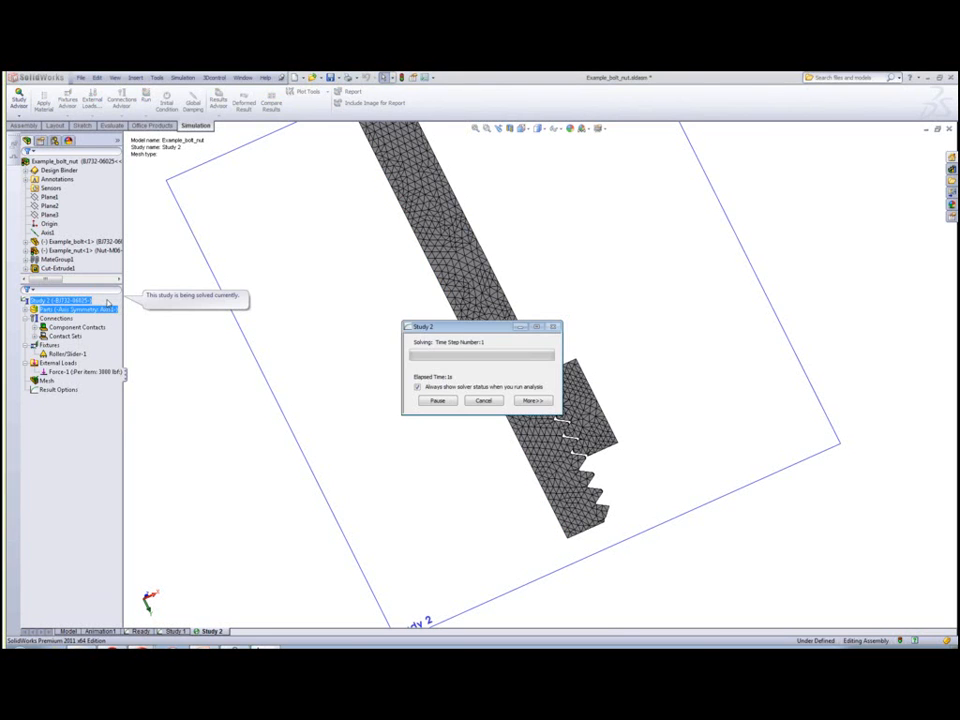
{"action": "left_click", "coordinate": [531, 400]}
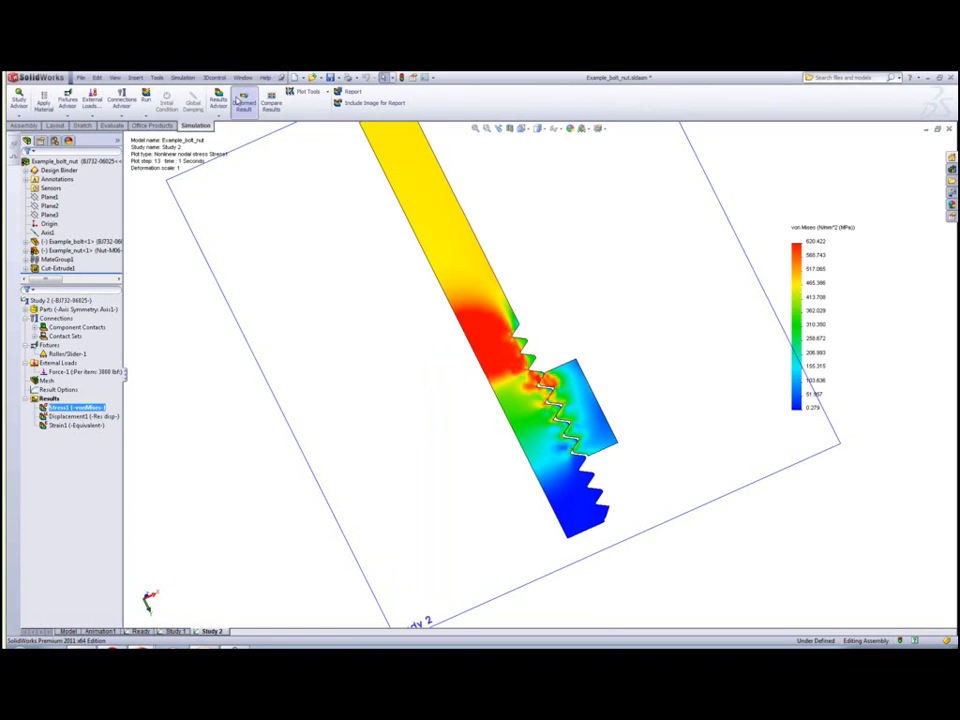
{"action": "left_click", "coordinate": [178, 79]}
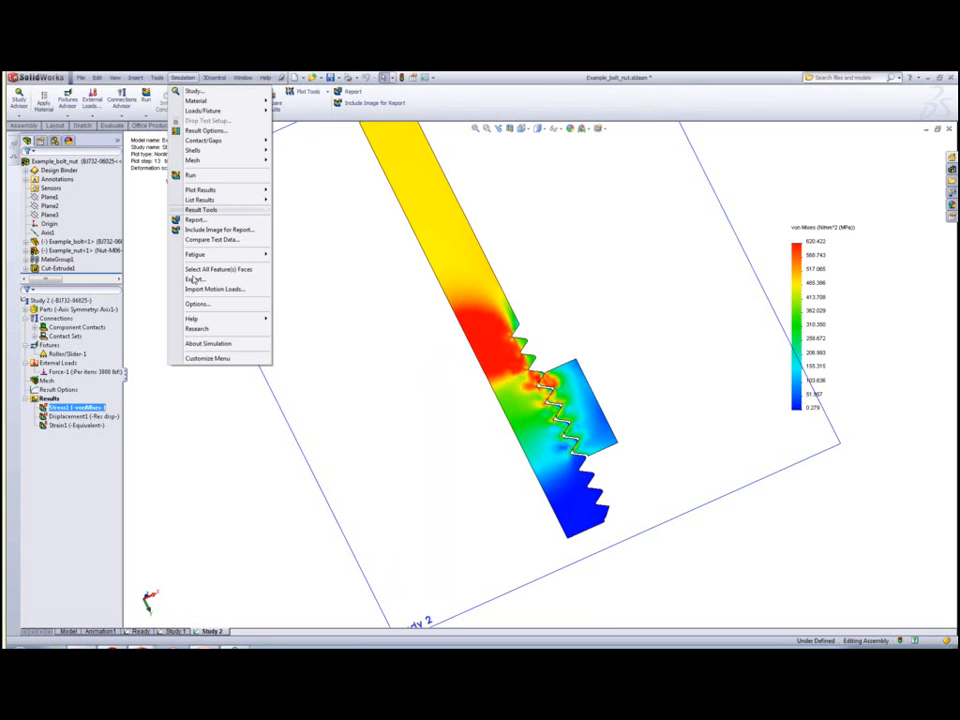
{"action": "left_click", "coordinate": [167, 424]}
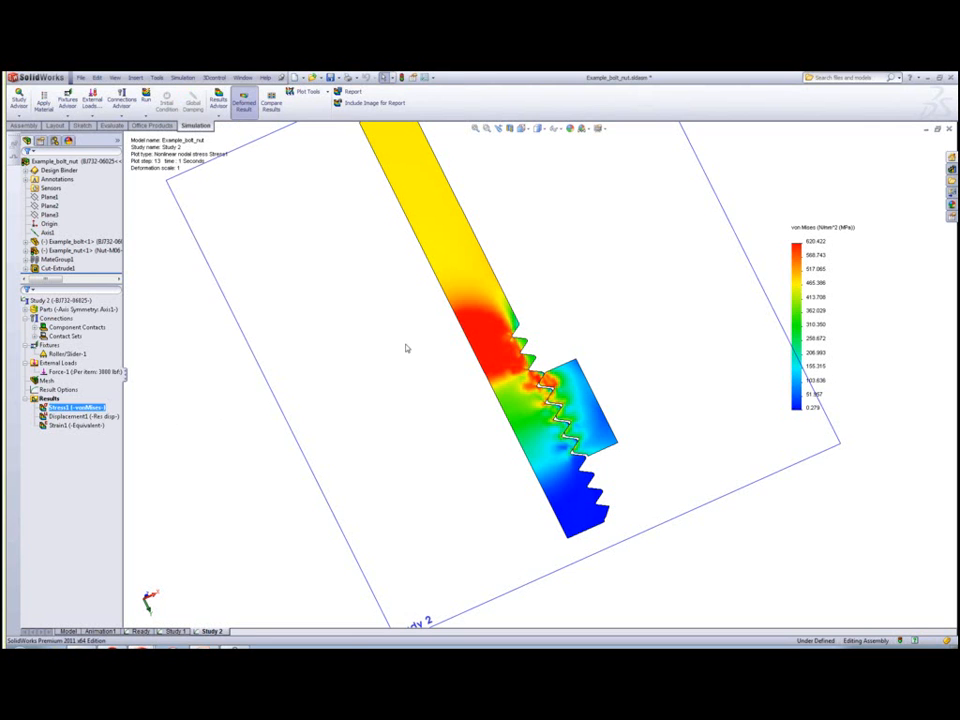
Step: Show the von Mises stress result Stress1 as a 3D plot and examine the revolved bolt and nut from an angle
{"action": "scroll", "coordinate": [414, 347], "scroll_direction": "up", "scroll_amount": 2}
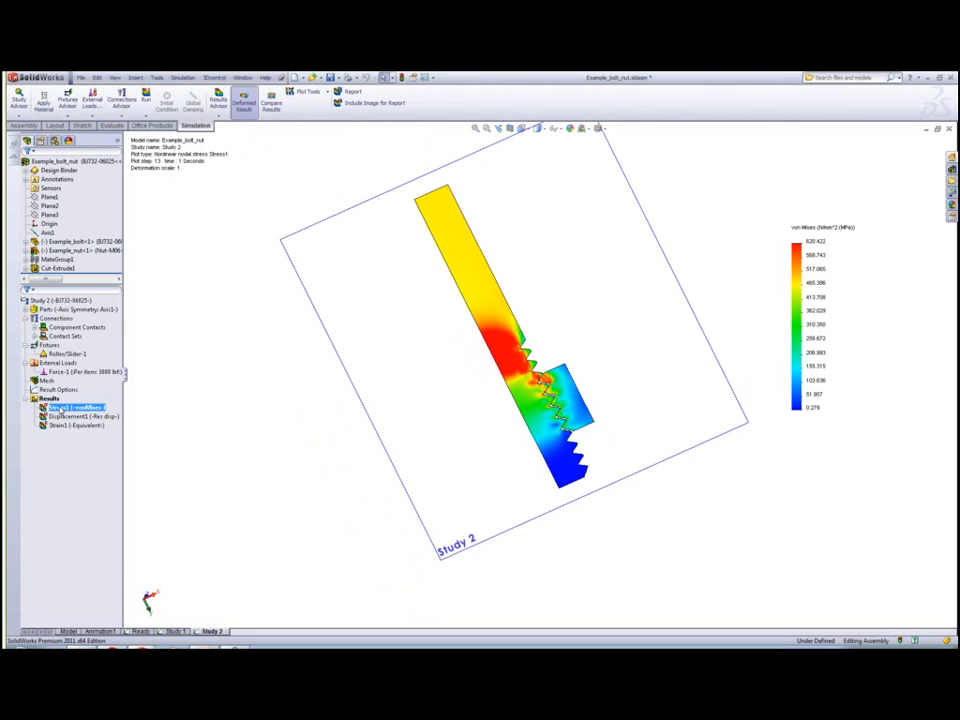
{"action": "right_click", "coordinate": [60, 409]}
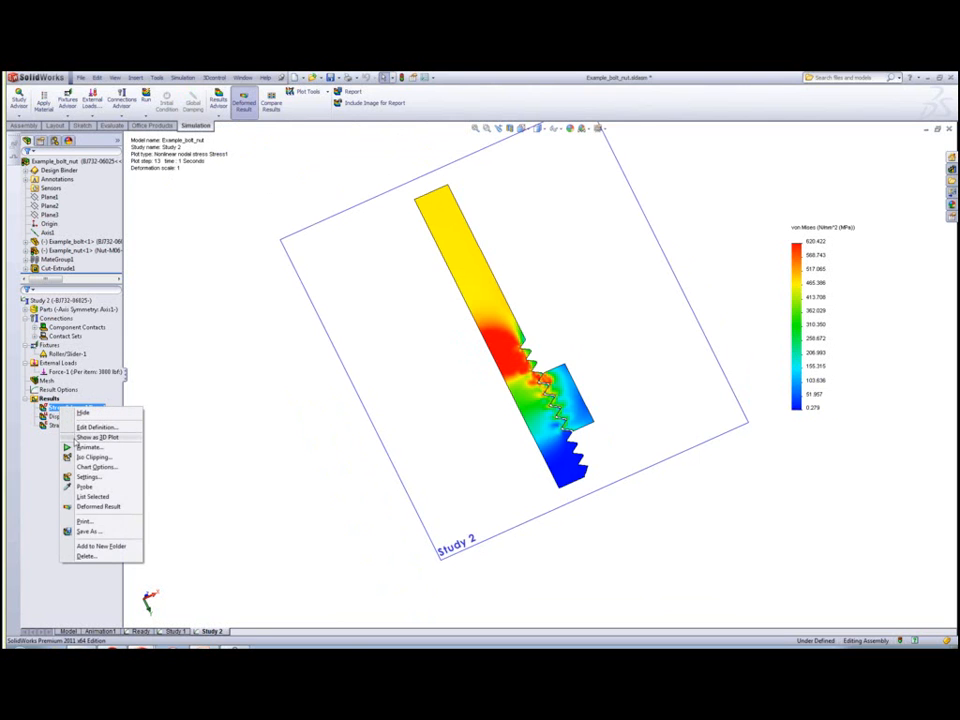
{"action": "left_click", "coordinate": [92, 438]}
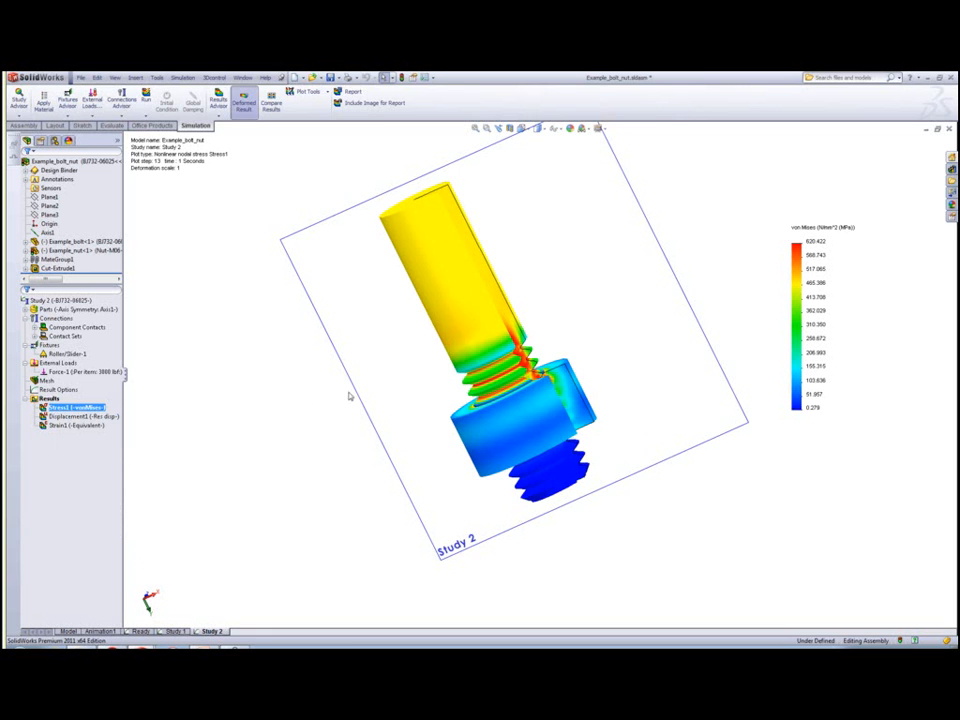
{"action": "middle_click_drag", "start_coordinate": [409, 394], "coordinate": [373, 452]}
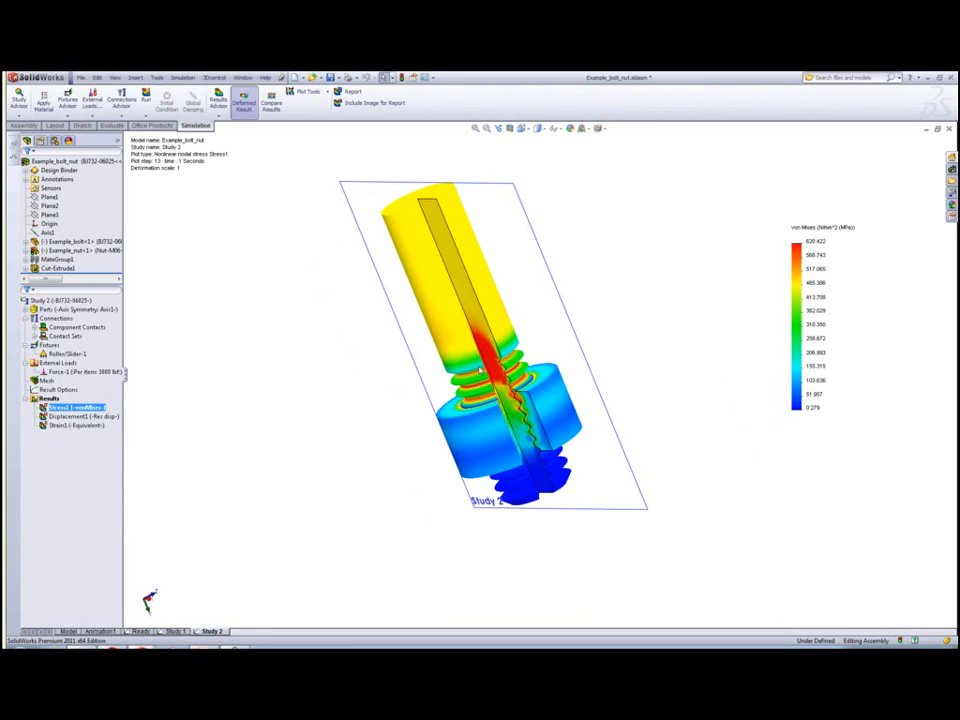
{"action": "middle_click_drag", "start_coordinate": [356, 371], "coordinate": [366, 407]}
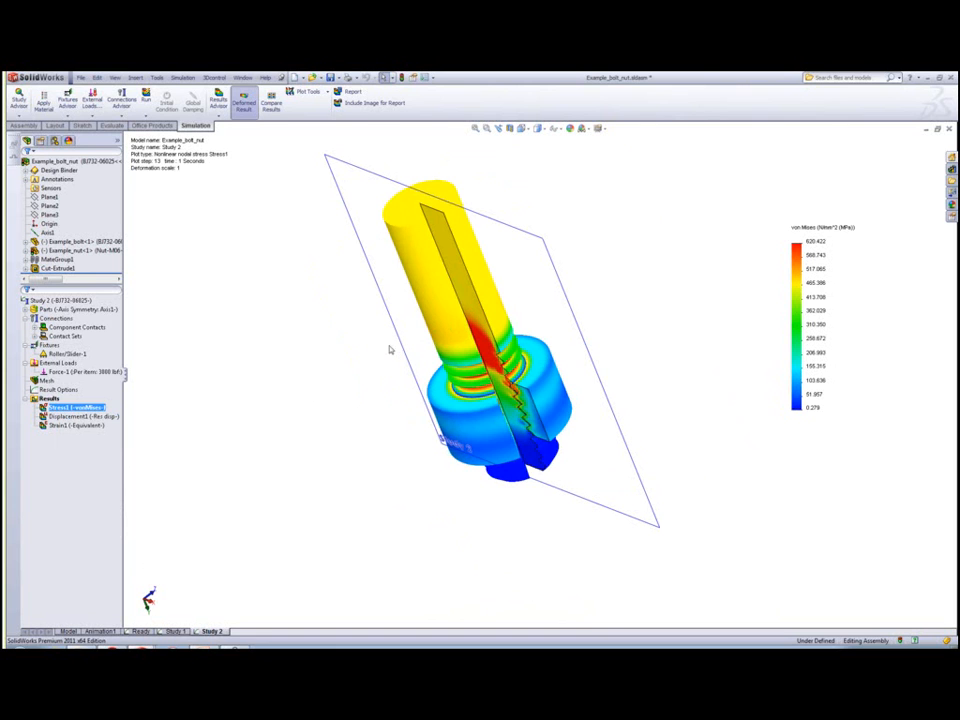
Step: Reduce the revolve angle in the advanced options of the 3D von Mises stress plot to open a wider cutaway on the section
{"action": "right_click", "coordinate": [67, 408]}
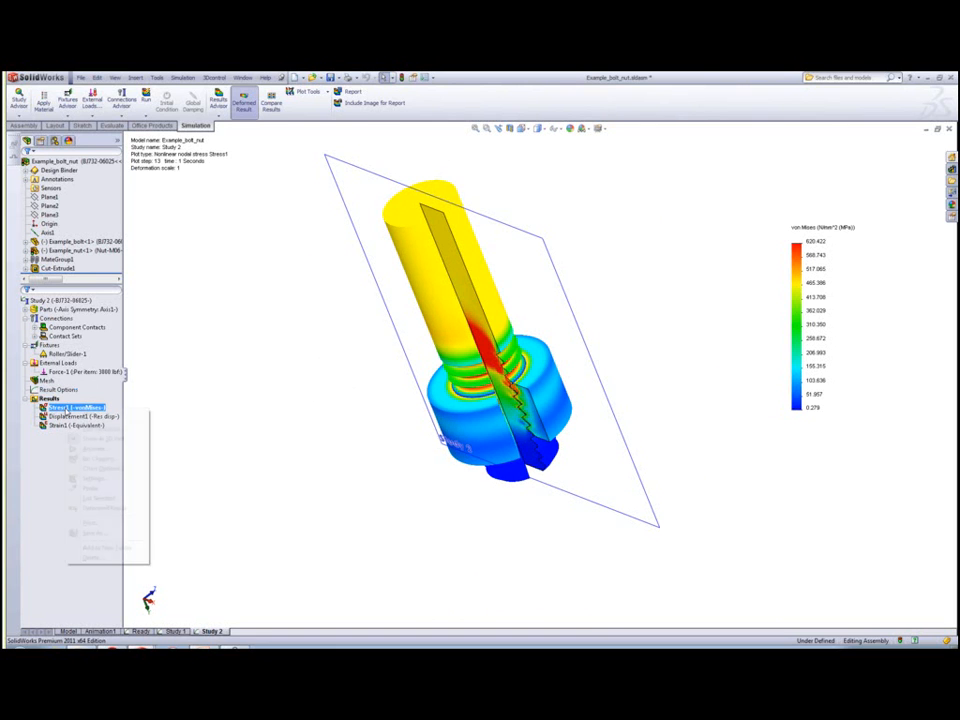
{"action": "left_click", "coordinate": [100, 429]}
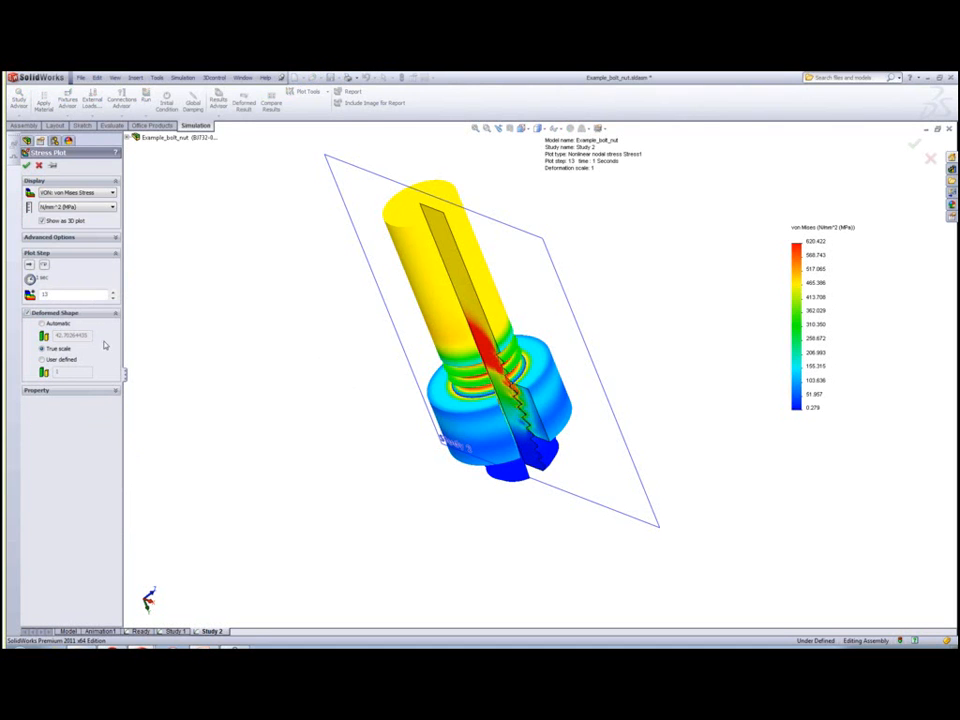
{"action": "left_click", "coordinate": [117, 238]}
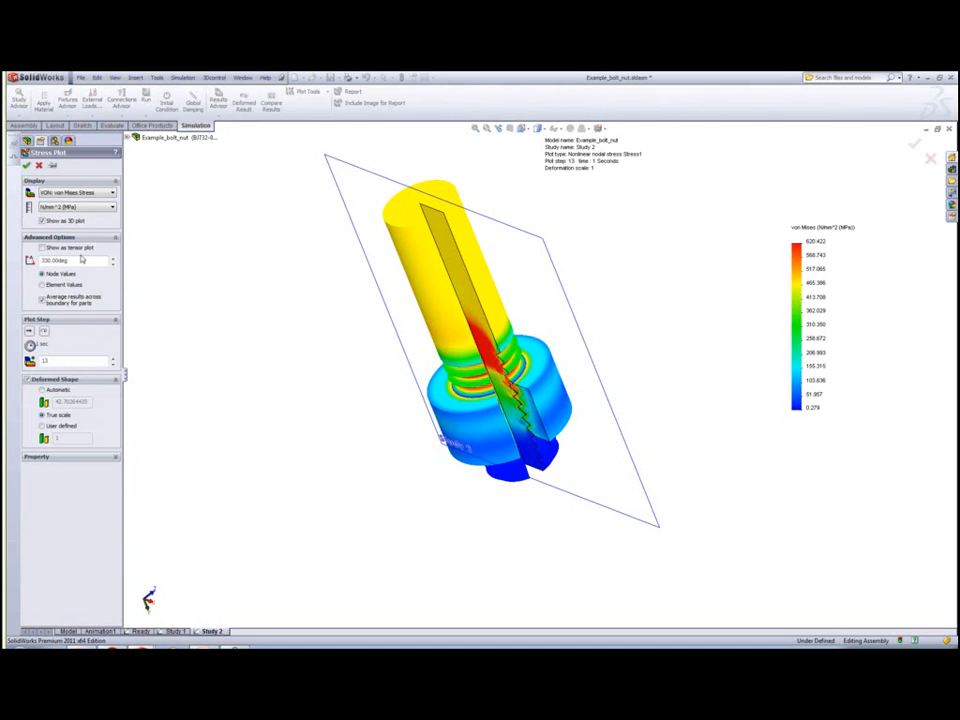
{"action": "double_click", "coordinate": [76, 260]}
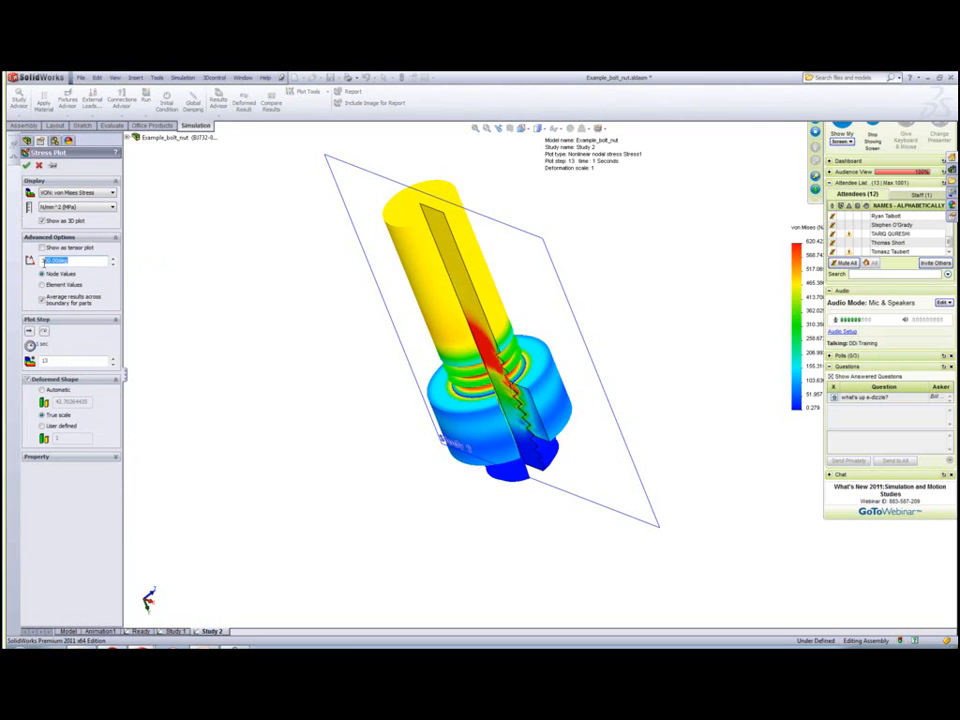
{"action": "type", "text": "3"}
{"action": "type", "text": "00"}
{"action": "left_click", "coordinate": [27, 165]}
{"action": "middle_click_drag", "start_coordinate": [379, 323], "coordinate": [448, 285]}
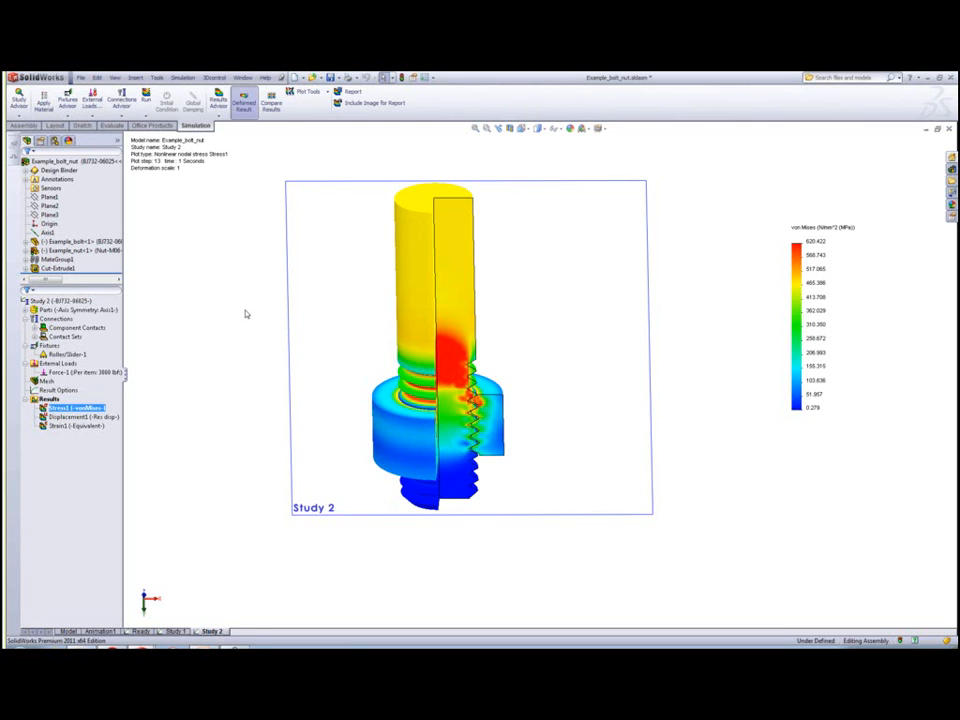
Step: Switch to the open Examplecircuit_board assembly
{"action": "key", "text": "ctrl+Tab"}
{"action": "key", "text": "ctrl+Tab"}
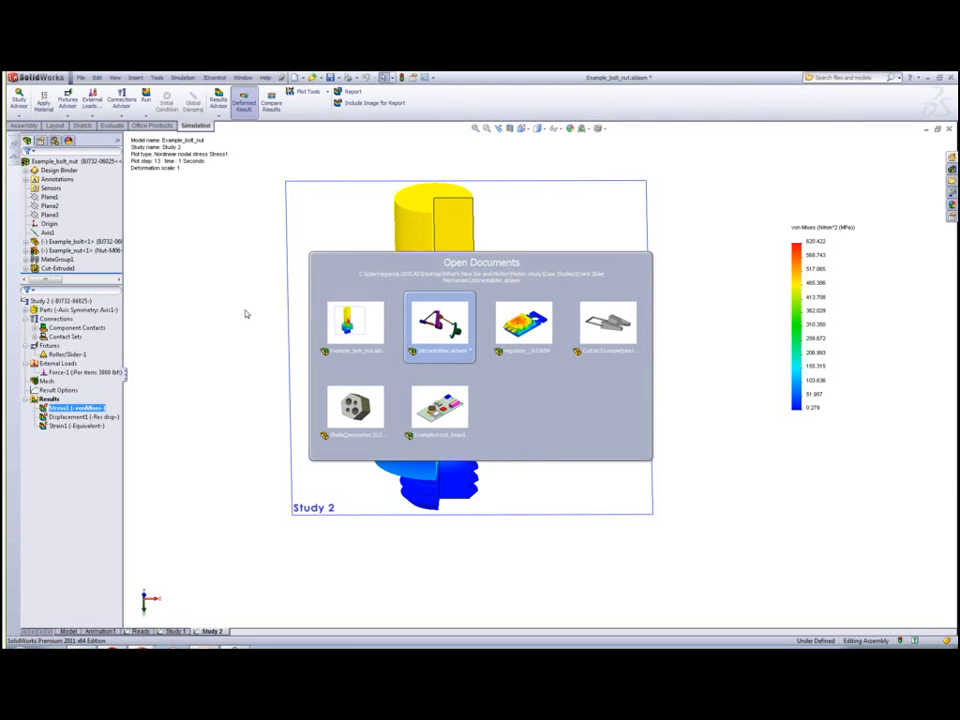
{"action": "key", "text": "ctrl+Tab"}
{"action": "key", "text": "ctrl+Tab"}
{"action": "key", "text": "ctrl+Tab"}
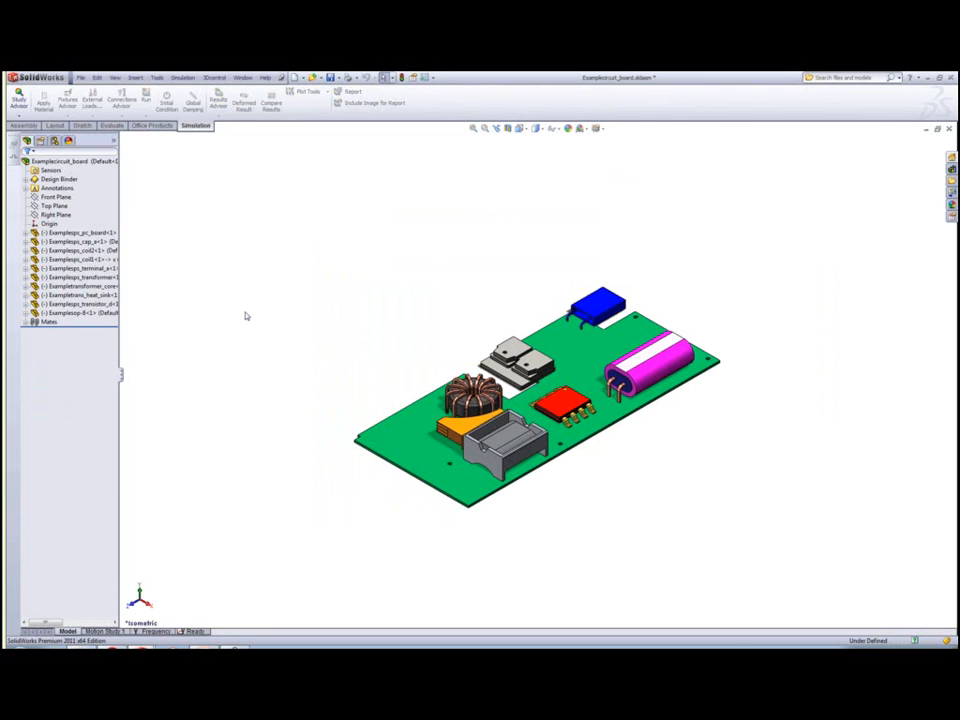
Step: Create a Linear Dynamic study named Study 1 for the circuit board, using the response spectrum analysis option
{"action": "left_click", "coordinate": [190, 632]}
{"action": "right_click", "coordinate": [190, 632]}
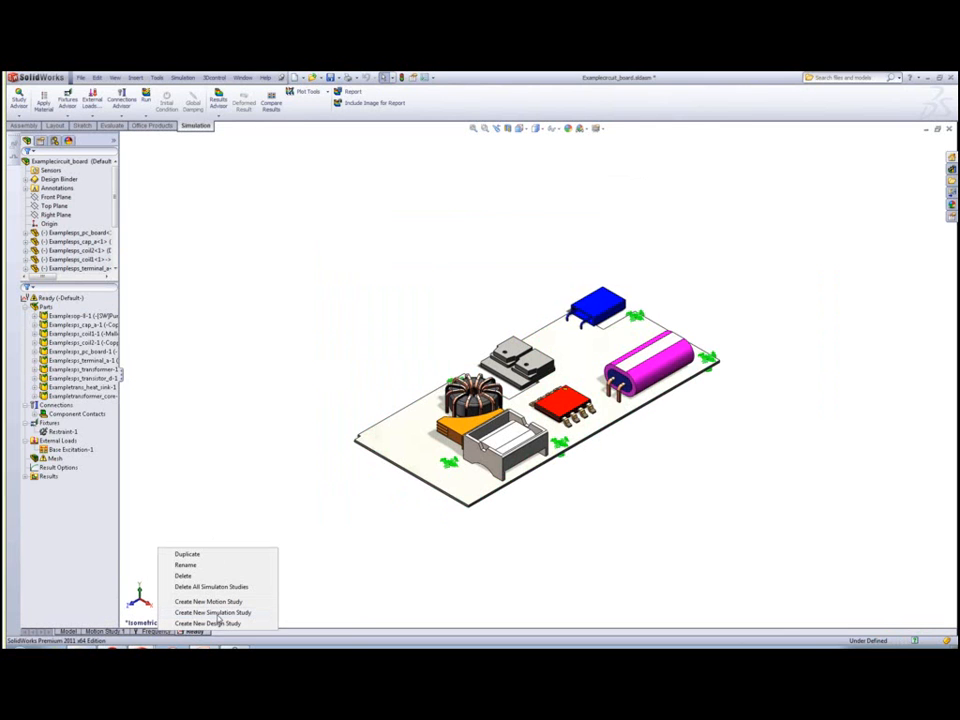
{"action": "left_click", "coordinate": [216, 613]}
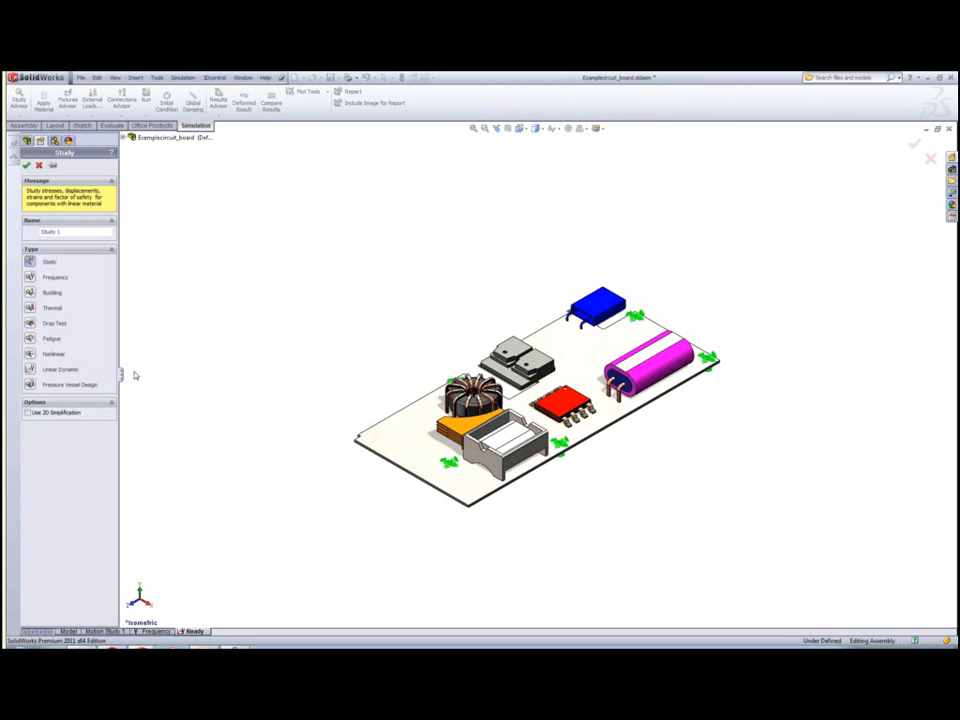
{"action": "left_click", "coordinate": [56, 371]}
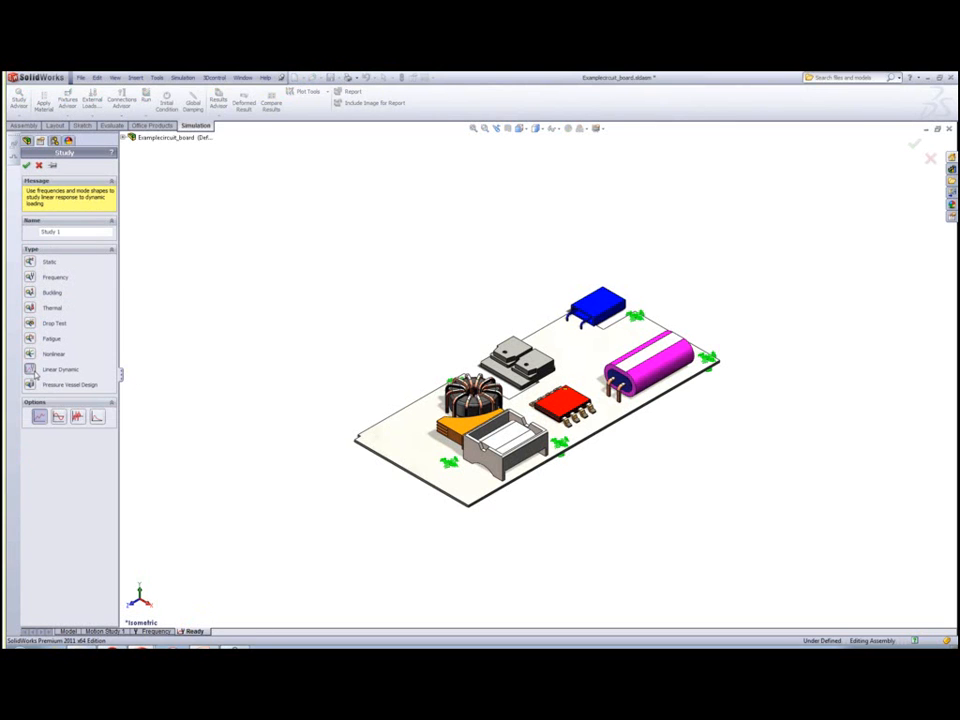
{"action": "left_click", "coordinate": [97, 418]}
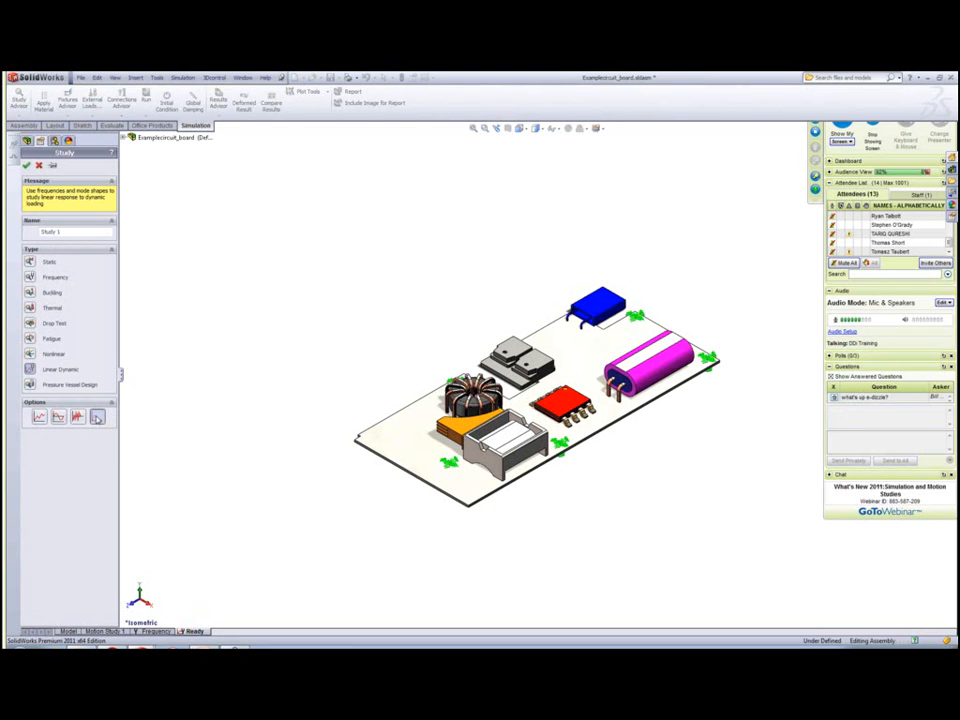
{"action": "left_click", "coordinate": [27, 166]}
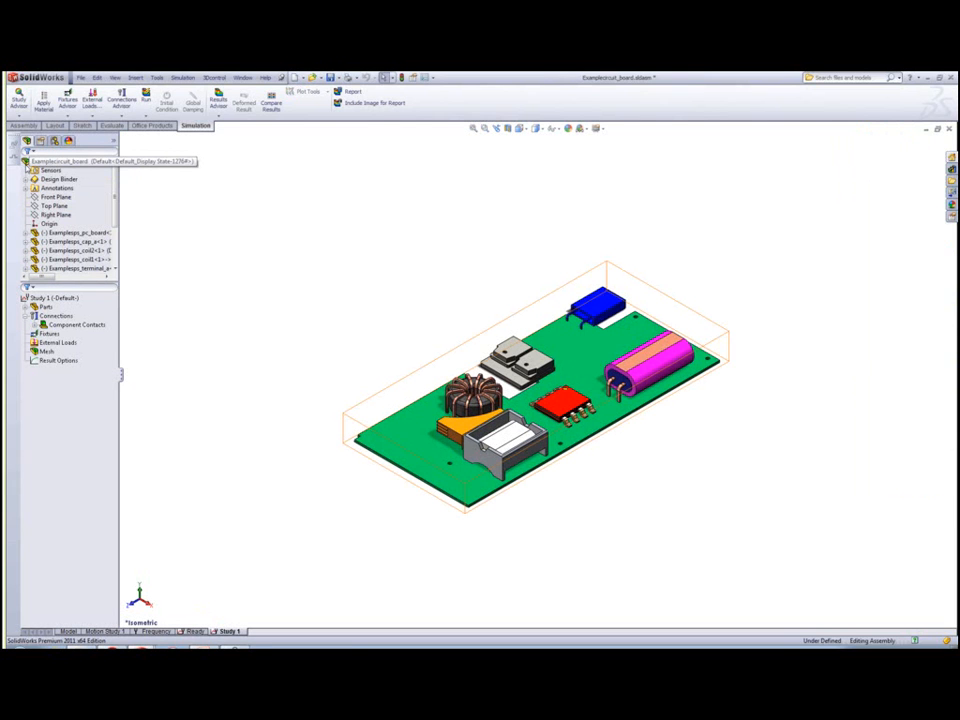
{"action": "left_click", "coordinate": [26, 163]}
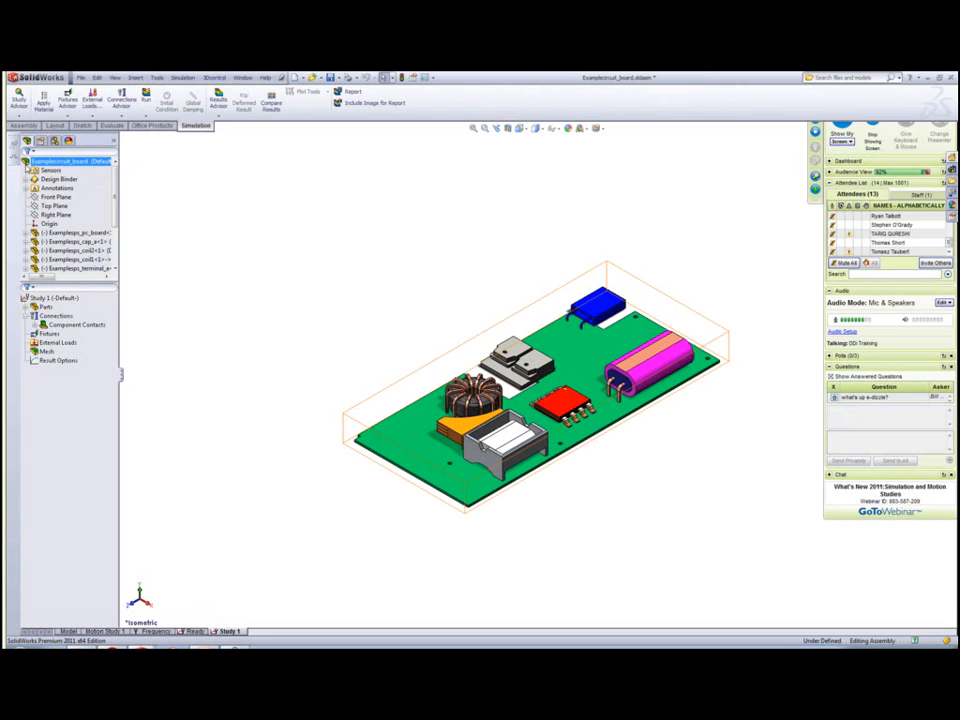
{"action": "key", "text": "Escape"}
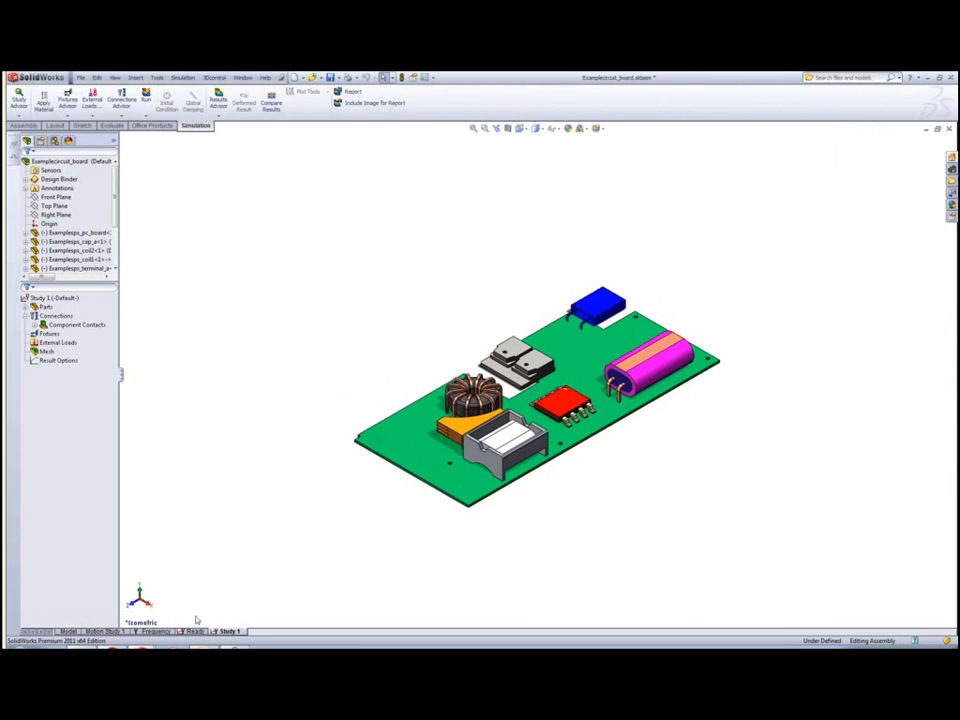
Step: Switch to the Ready study and review the definition of its Base Excitation-1 load
{"action": "left_click", "coordinate": [192, 631]}
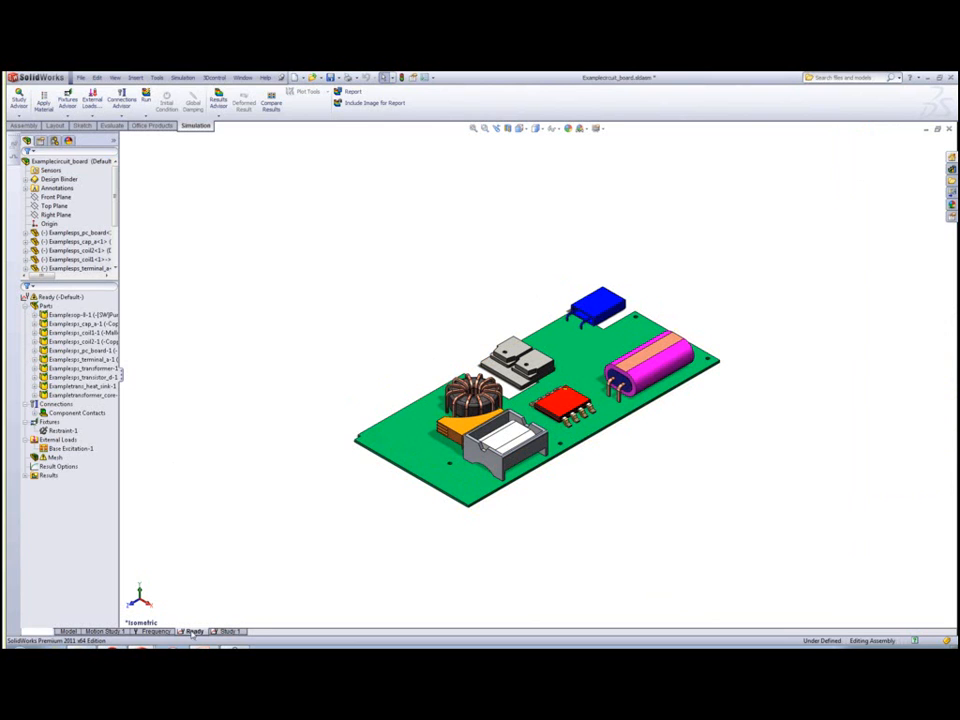
{"action": "left_click", "coordinate": [70, 449]}
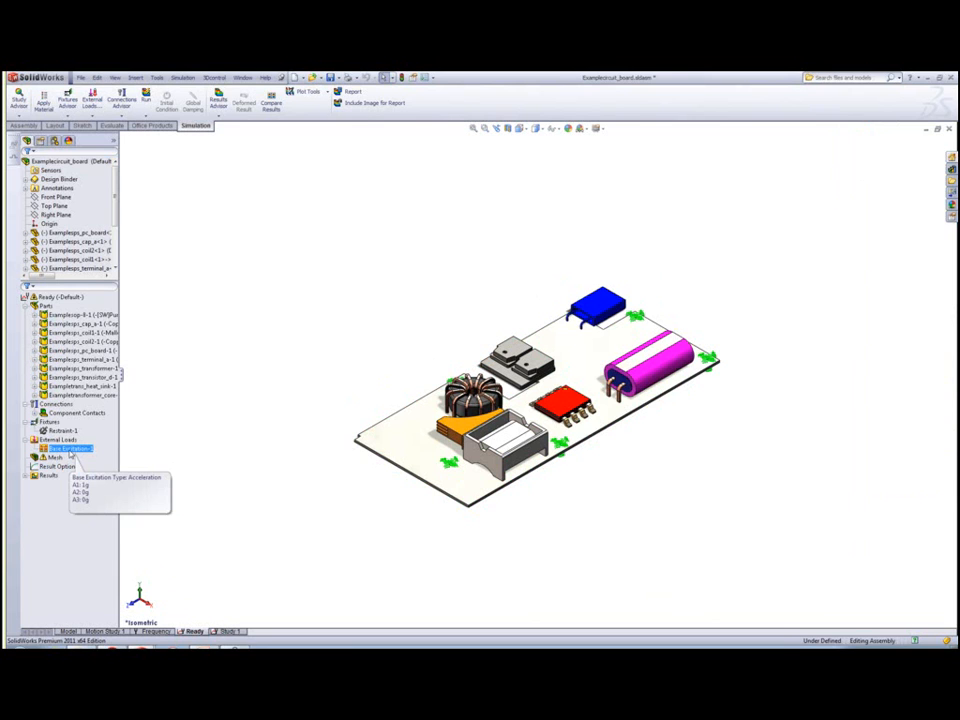
{"action": "right_click", "coordinate": [70, 451]}
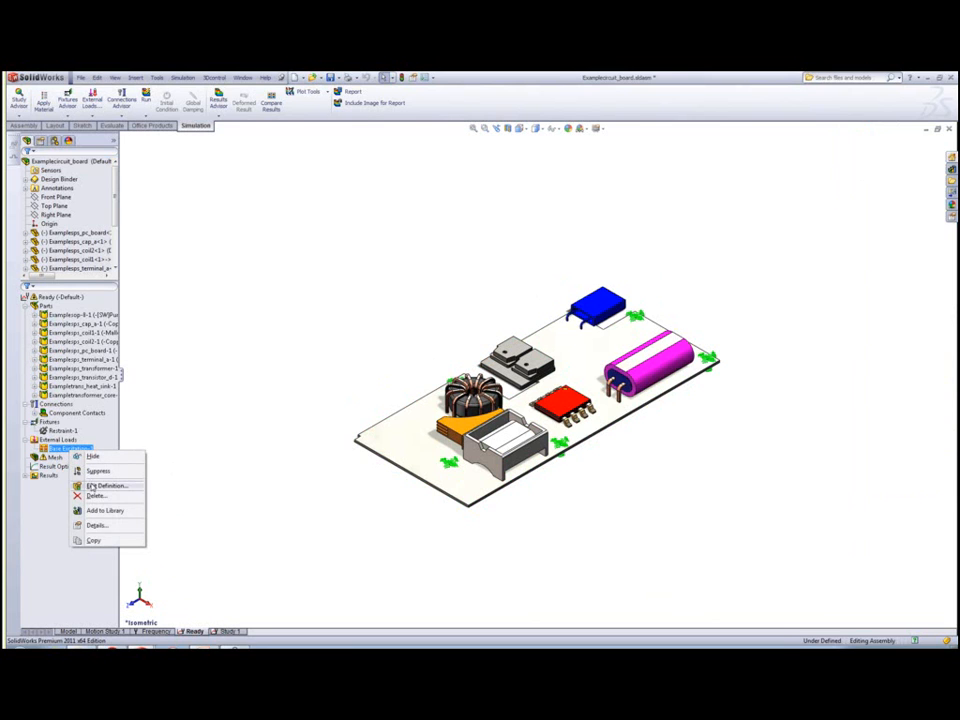
{"action": "left_click", "coordinate": [91, 486]}
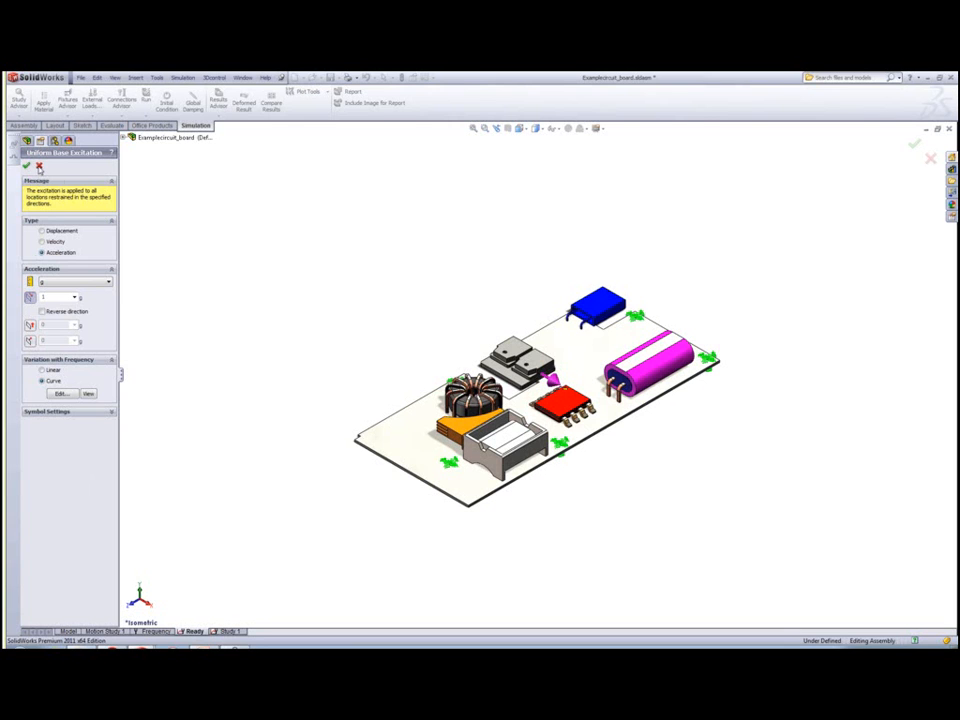
{"action": "left_click", "coordinate": [27, 165]}
{"action": "left_click", "coordinate": [153, 392]}
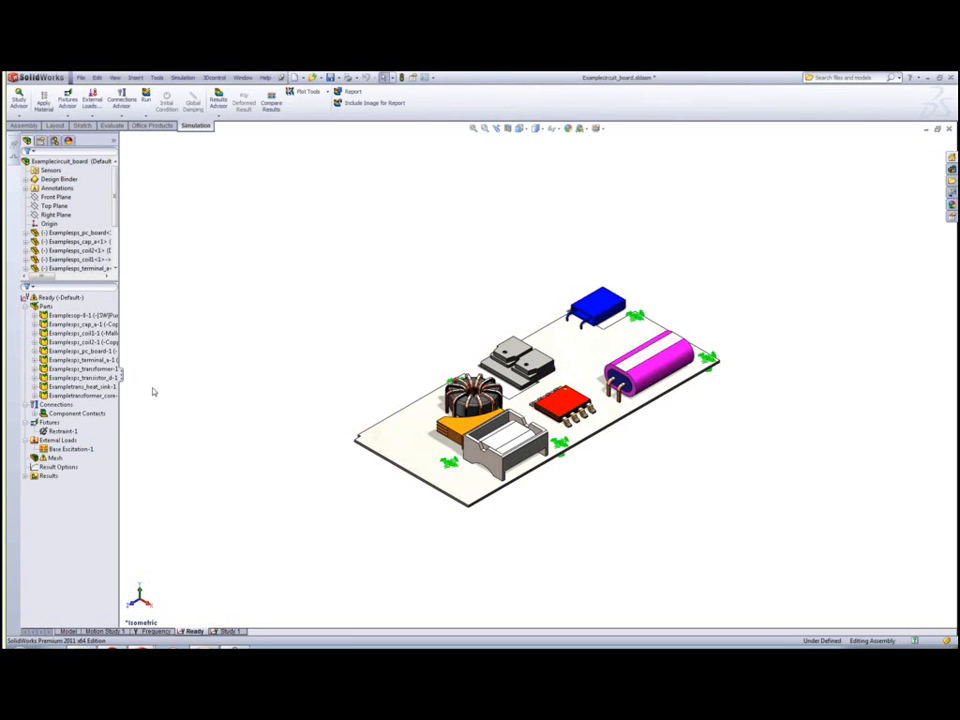
Step: Expand the Ready study's results and show the Displacement1 plot on the circuit board
{"action": "left_click", "coordinate": [33, 477]}
{"action": "left_click", "coordinate": [29, 477]}
{"action": "left_click", "coordinate": [50, 485]}
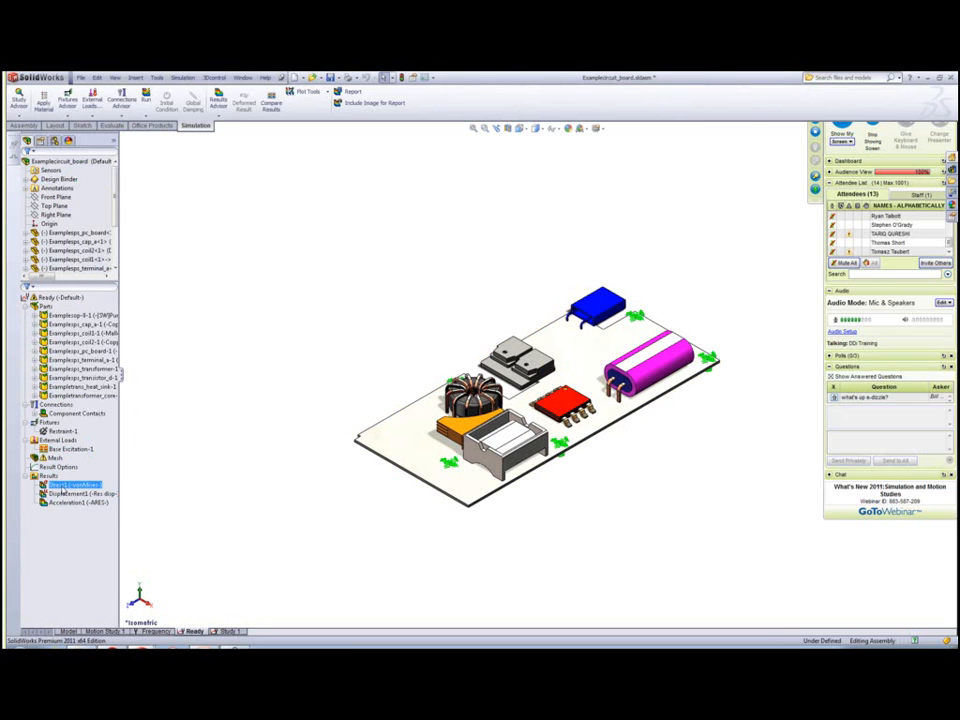
{"action": "double_click", "coordinate": [62, 495]}
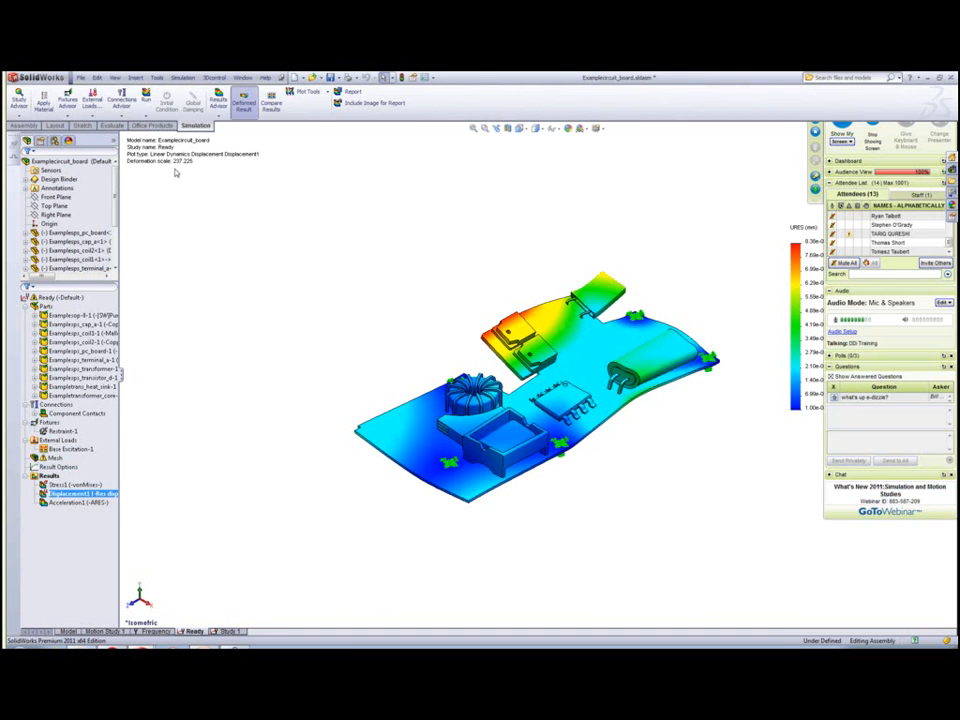
{"action": "double_click", "coordinate": [60, 486]}
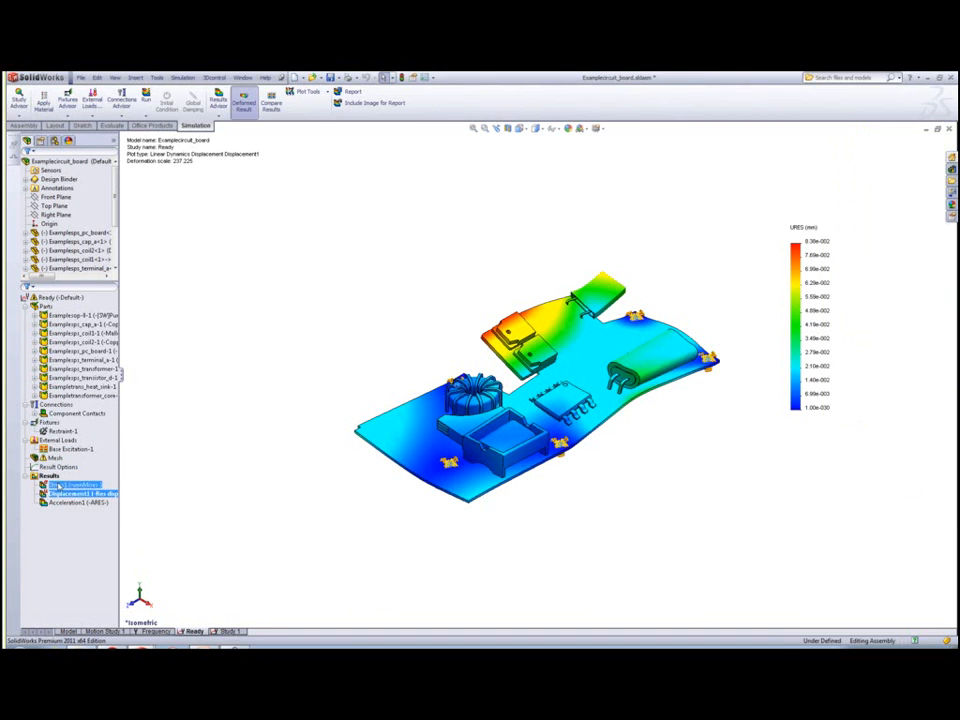
Step: Animate the Displacement1 plot to examine the board's motion, and close the animation
{"action": "right_click", "coordinate": [77, 493]}
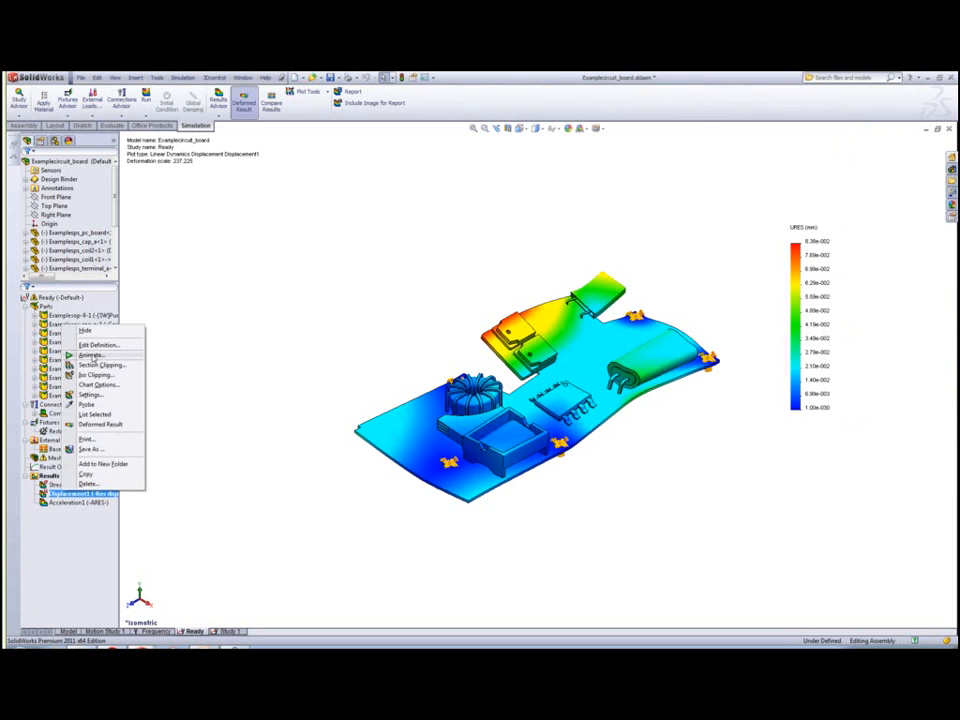
{"action": "left_click", "coordinate": [91, 356]}
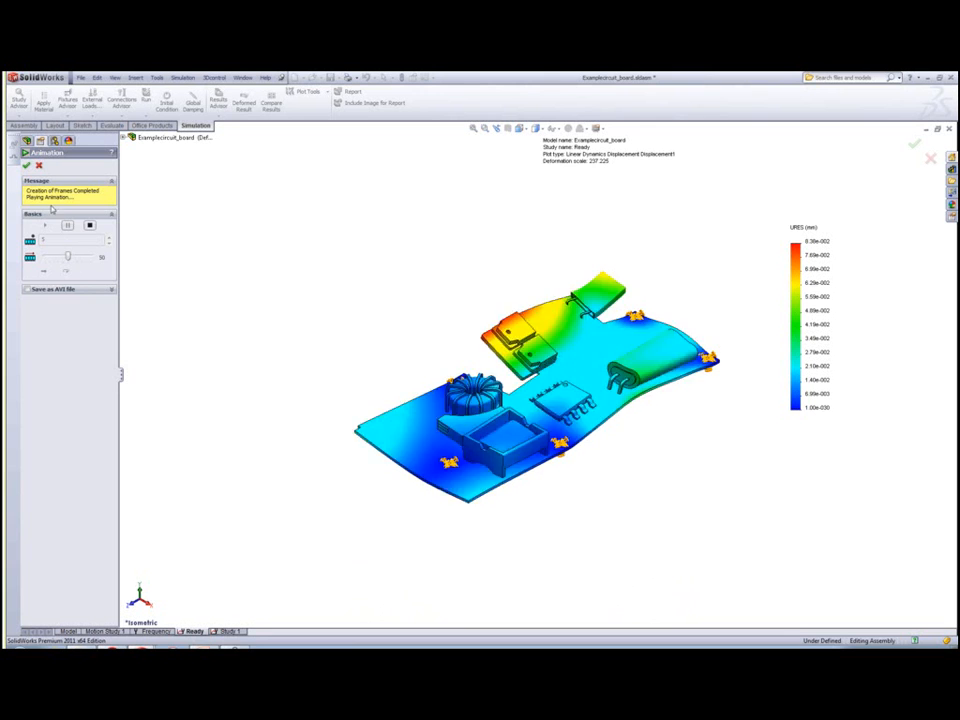
{"action": "left_click", "coordinate": [38, 166]}
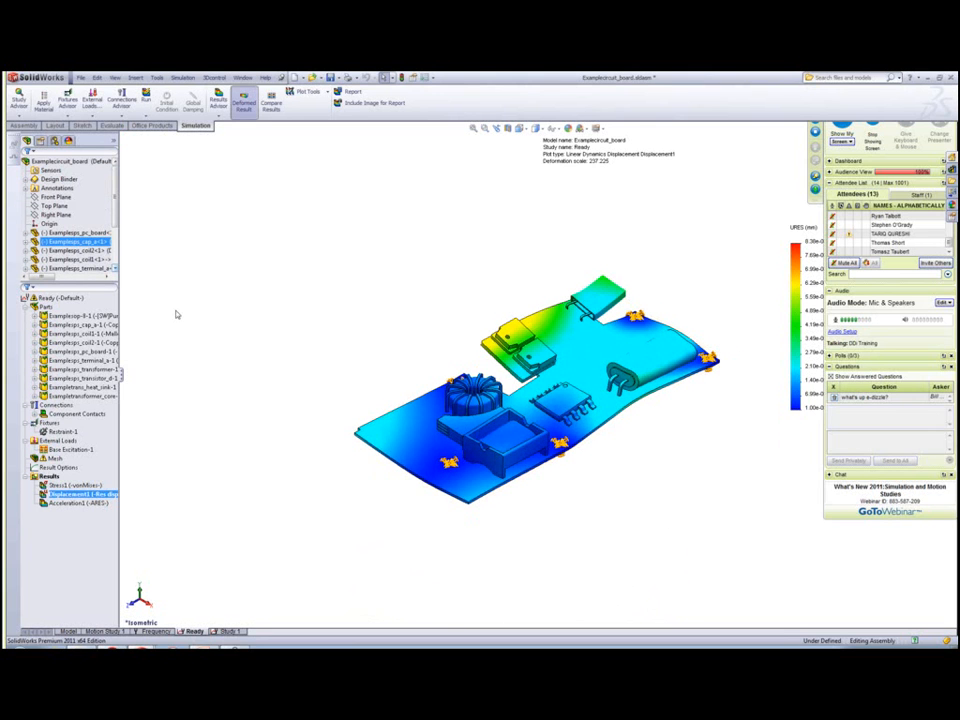
Step: Review the frequency options and response spectrum options in the Ready study's properties, leaving without changes
{"action": "left_click", "coordinate": [84, 299]}
{"action": "right_click", "coordinate": [75, 299]}
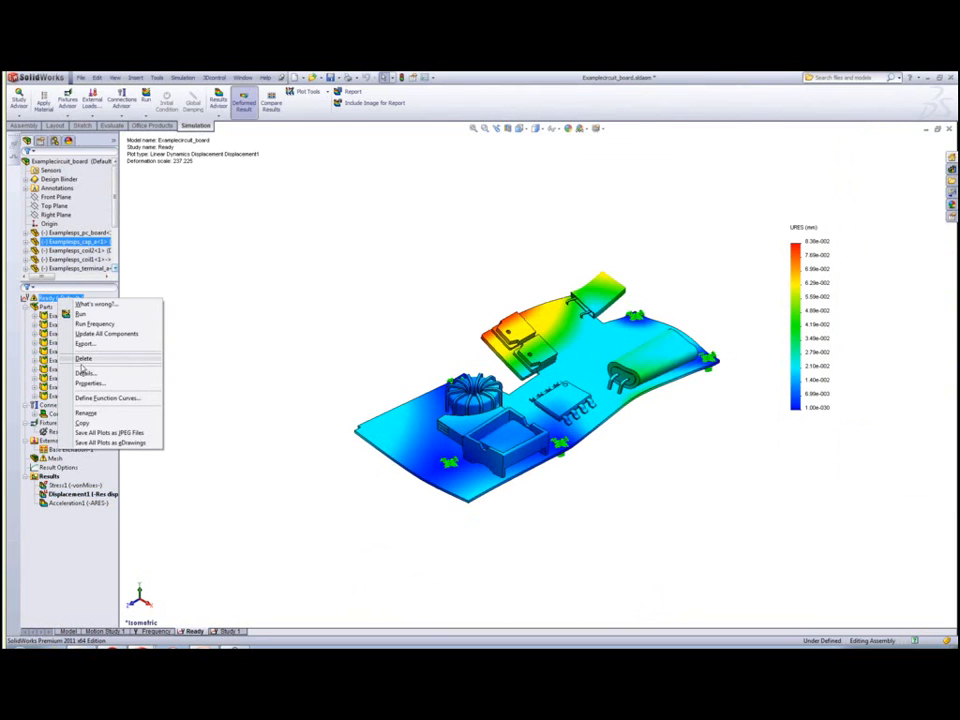
{"action": "left_click", "coordinate": [88, 383]}
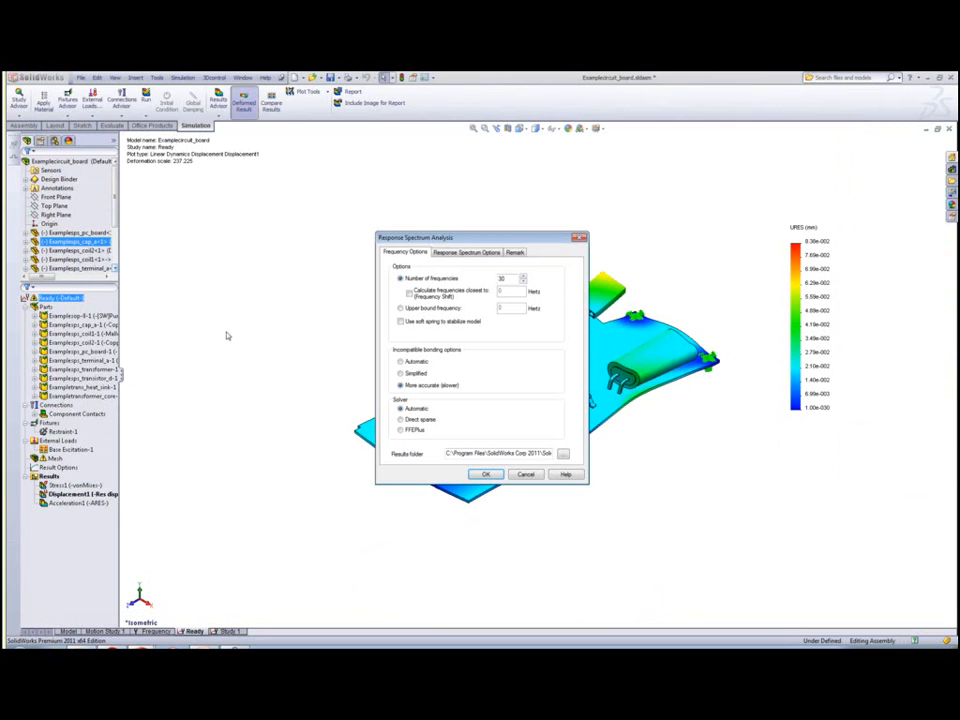
{"action": "left_click", "coordinate": [463, 253]}
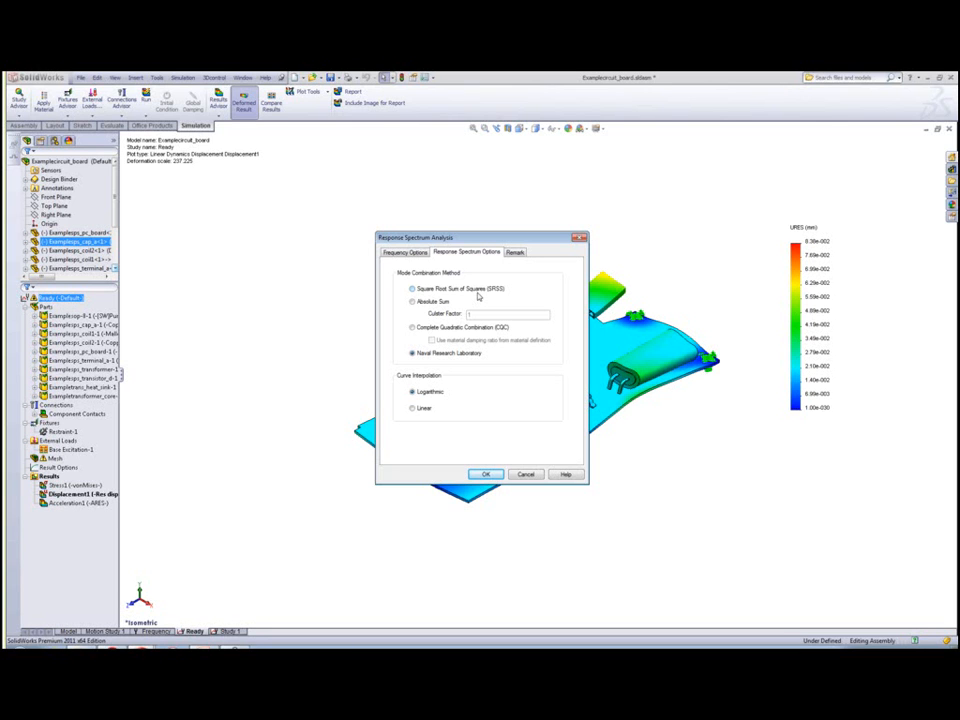
{"action": "left_click", "coordinate": [525, 476]}
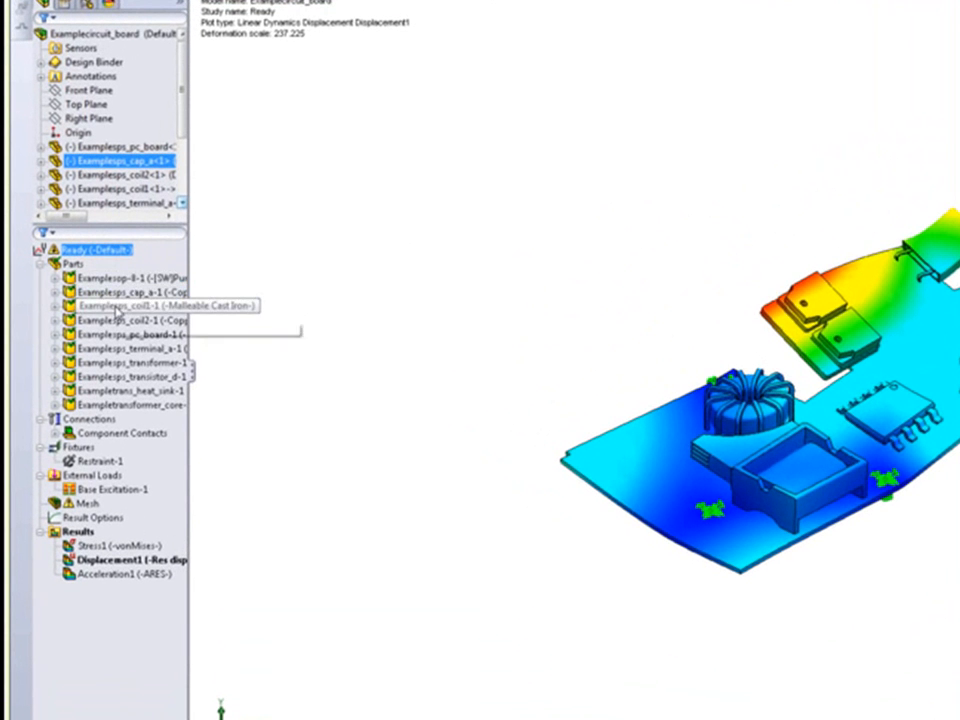
Step: Add the Examplesps_coil1-1 part to a new folder among the Ready study's parts
{"action": "right_click", "coordinate": [117, 310]}
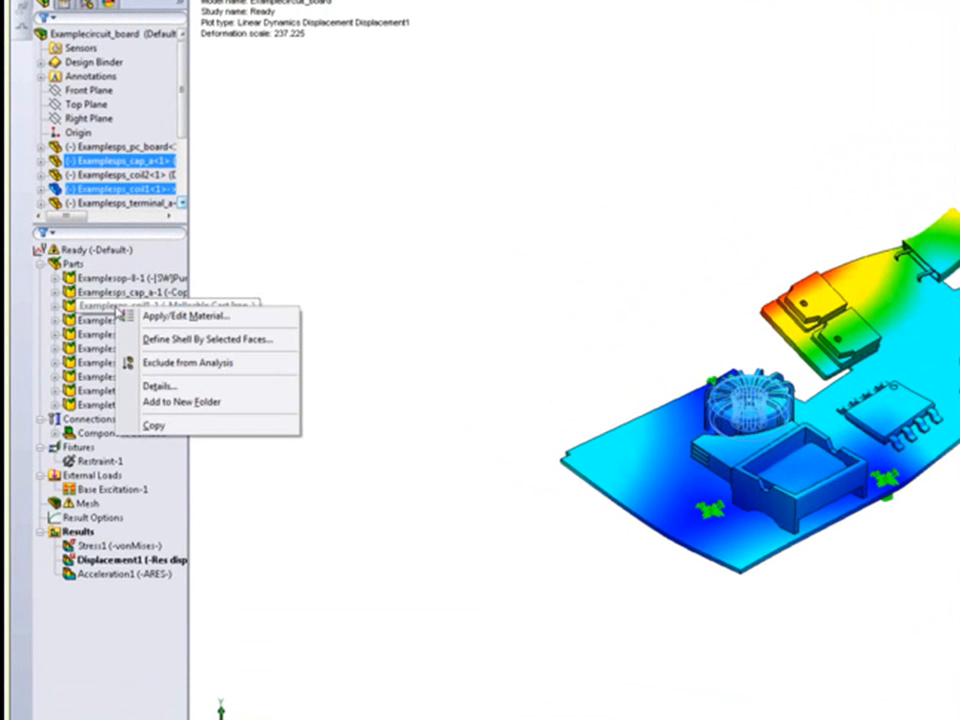
{"action": "left_click", "coordinate": [170, 401]}
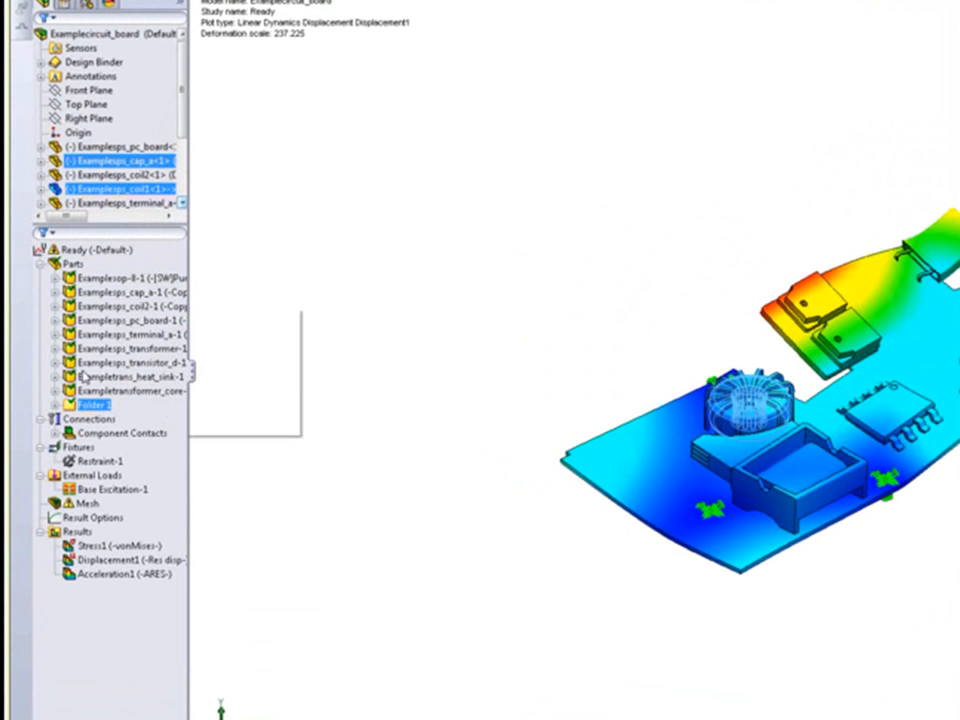
{"action": "key", "text": "Return"}
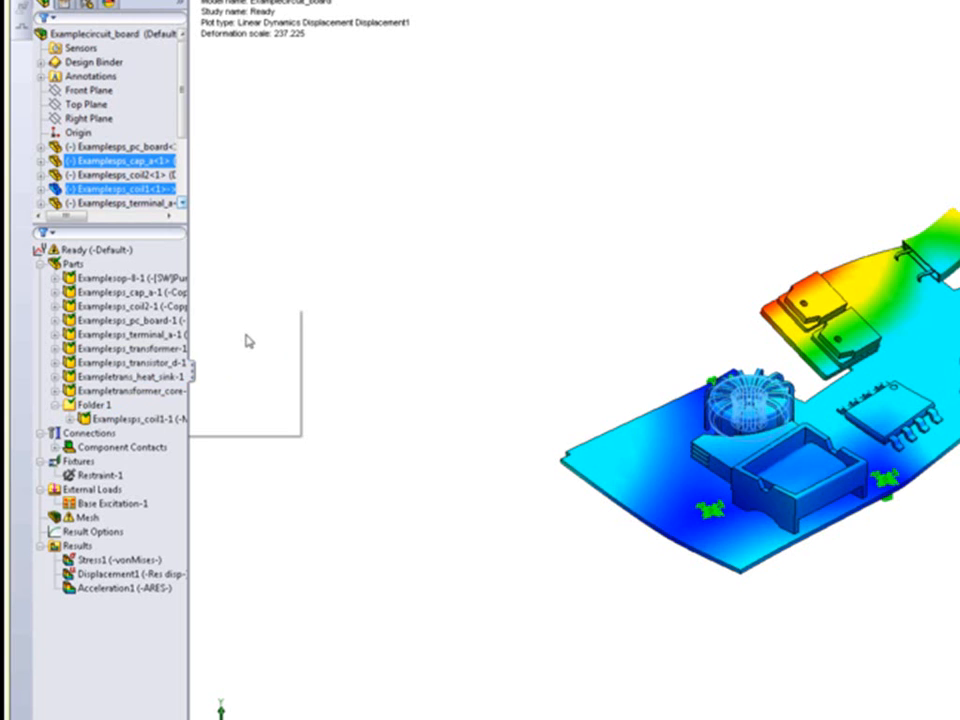
Step: Delete the folder holding the Examplesps_coil1-1 part from the Ready study
{"action": "right_click", "coordinate": [72, 404]}
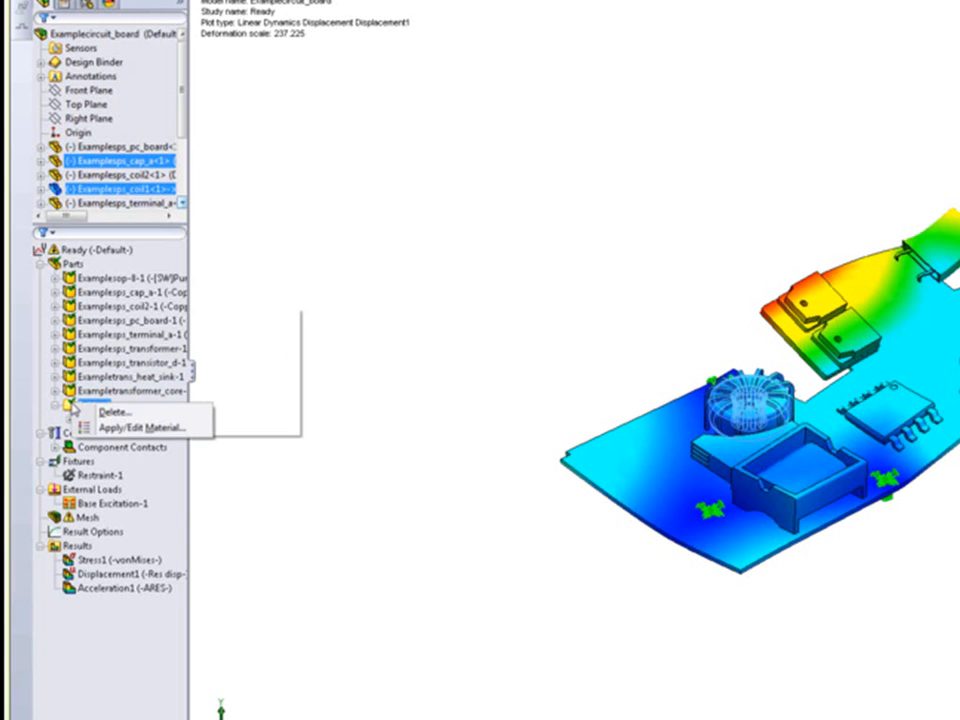
{"action": "left_click", "coordinate": [90, 413]}
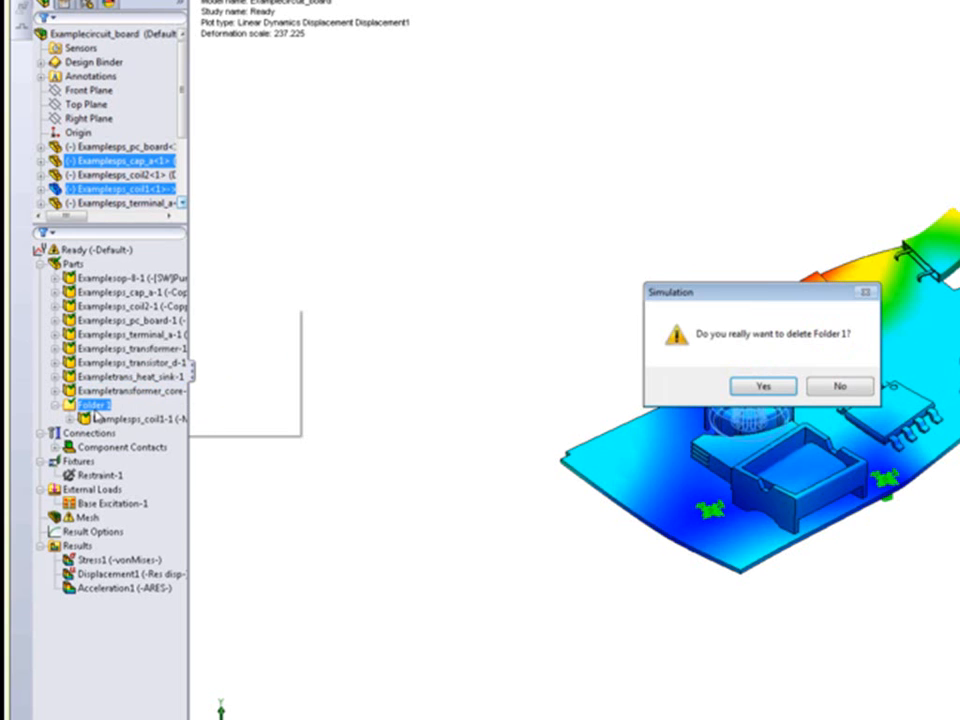
{"action": "left_click", "coordinate": [755, 387]}
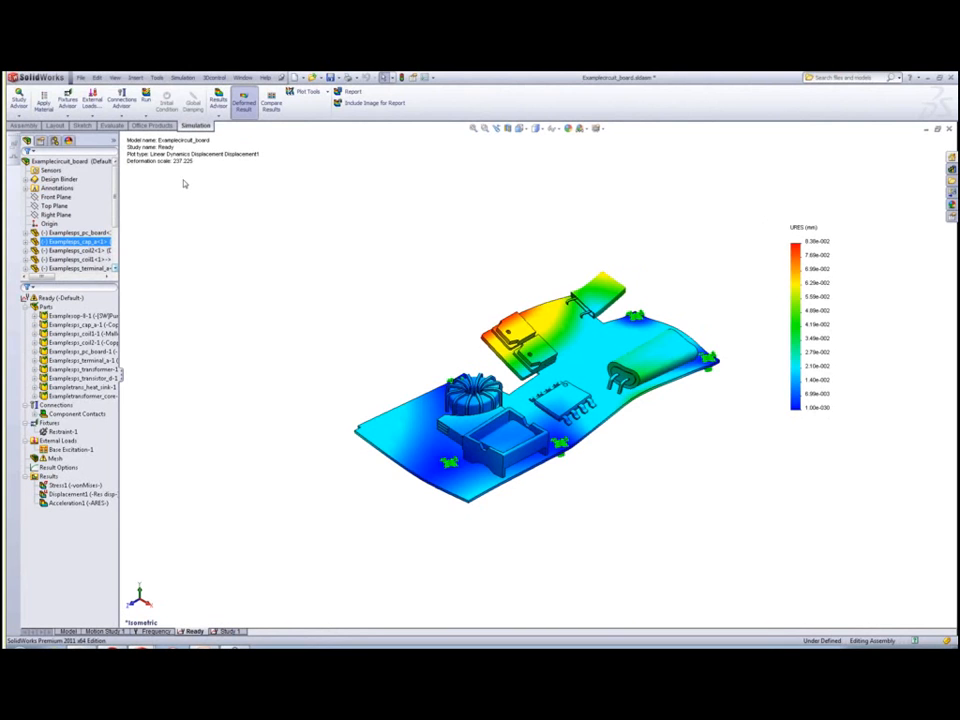
Step: Switch to the open CutList Example&NonUniformBeam part, activate Study 2 and expand its cut list
{"action": "key", "text": "ctrl+Tab"}
{"action": "key", "text": "ctrl+Tab"}
{"action": "key", "text": "ctrl+Tab"}
{"action": "key", "text": "ctrl+Tab"}
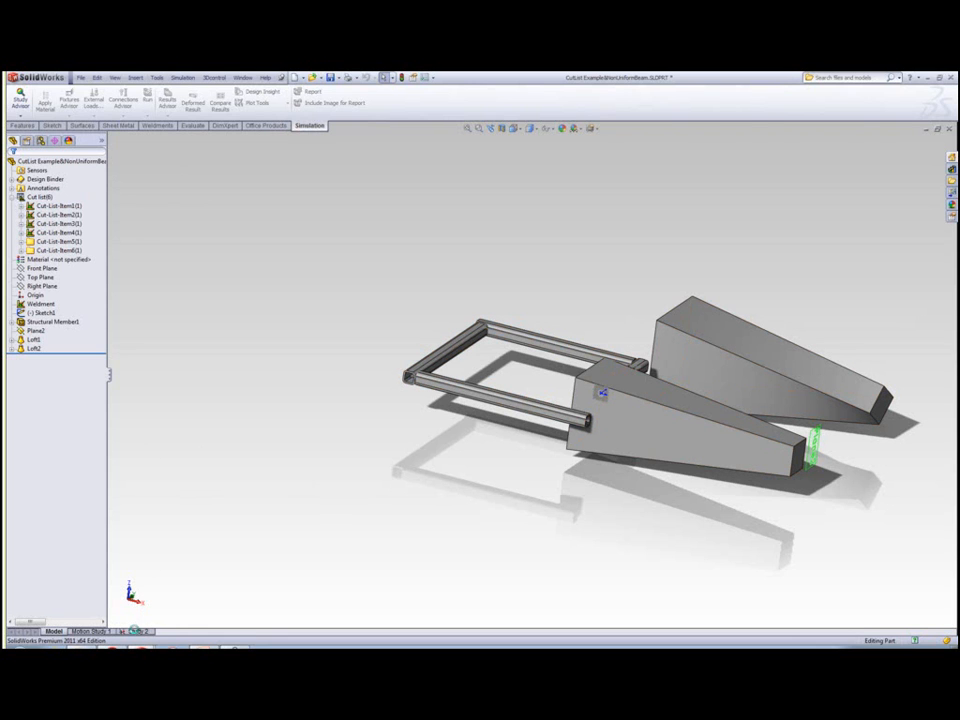
{"action": "left_click", "coordinate": [133, 631]}
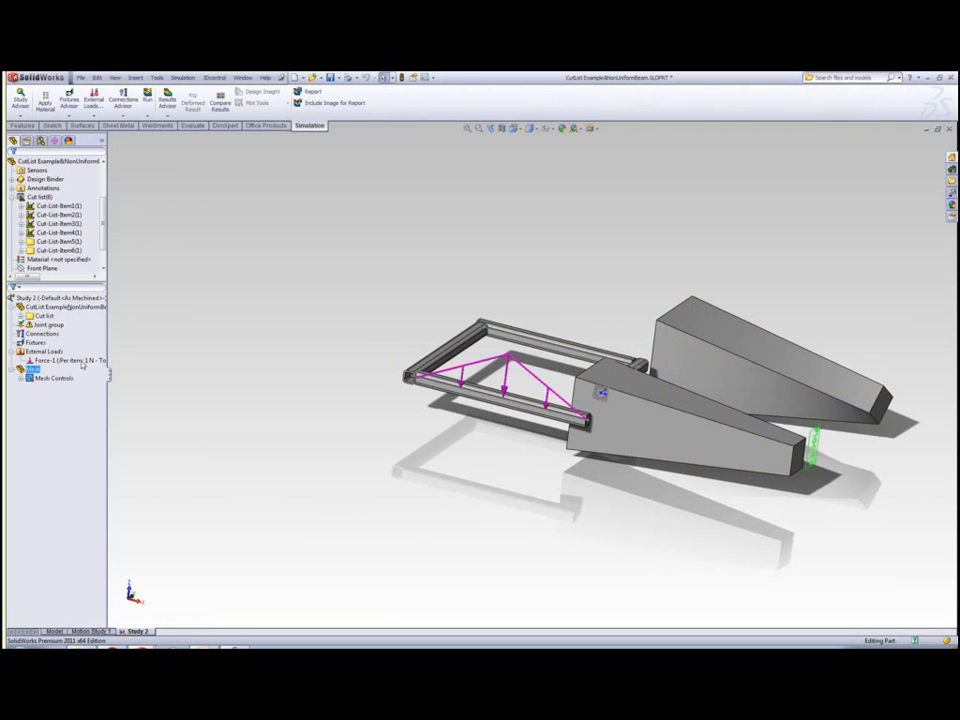
{"action": "left_click", "coordinate": [20, 316]}
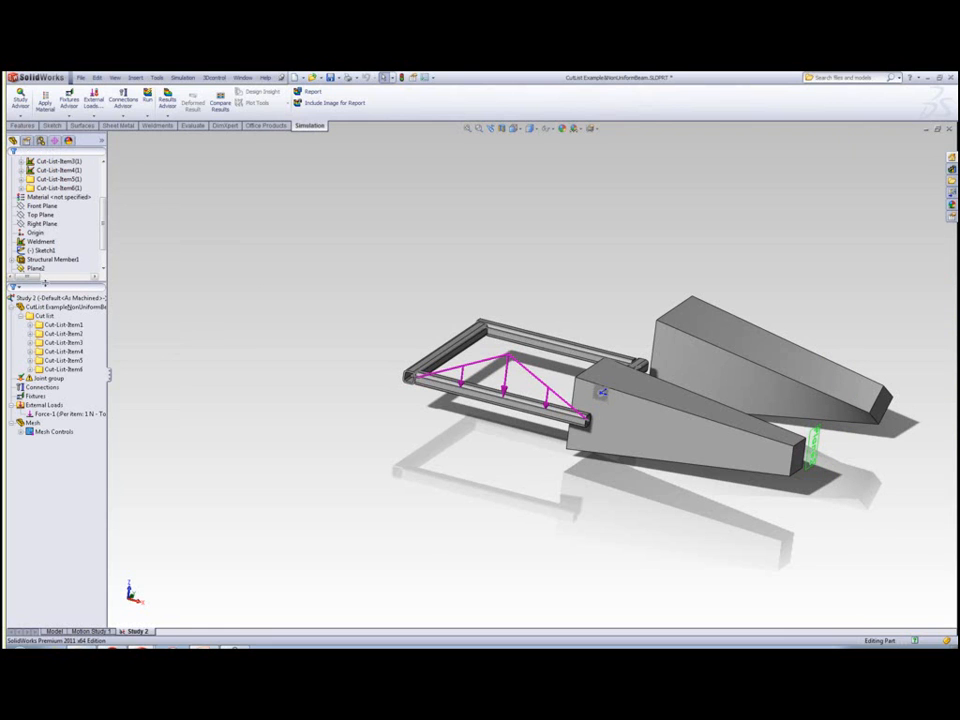
Step: Filter the Study 2 tree by "r" and then by "2", leaving the Filter Graphics View option enabled
{"action": "left_click", "coordinate": [45, 288]}
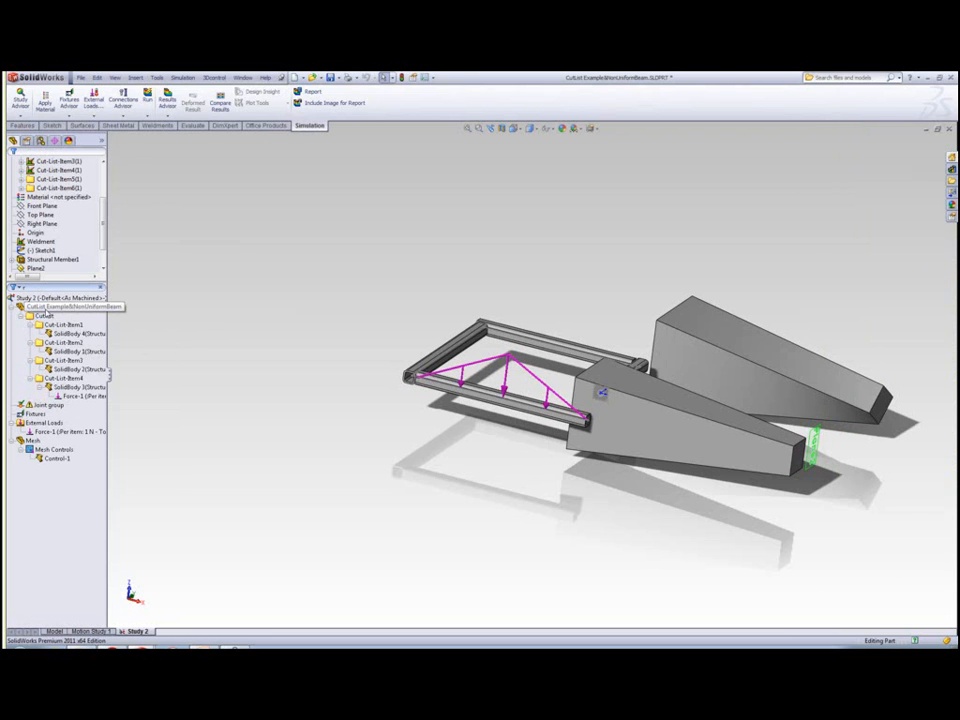
{"action": "left_click", "coordinate": [63, 343]}
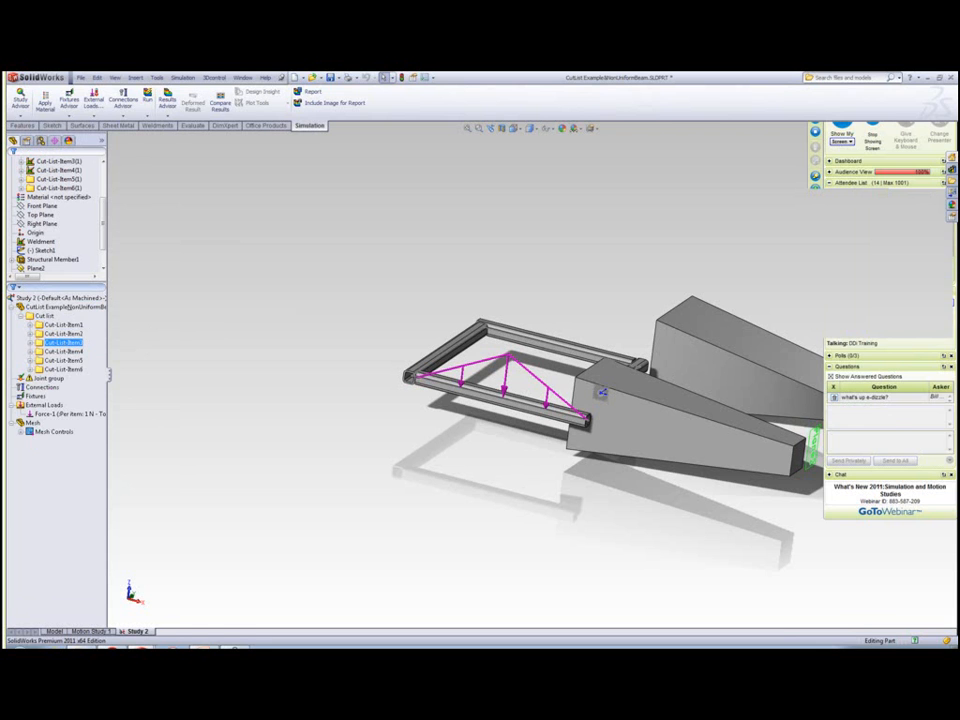
{"action": "left_click", "coordinate": [50, 287]}
{"action": "type", "text": "2"}
{"action": "scroll", "coordinate": [153, 302], "scroll_direction": "up", "scroll_amount": 1}
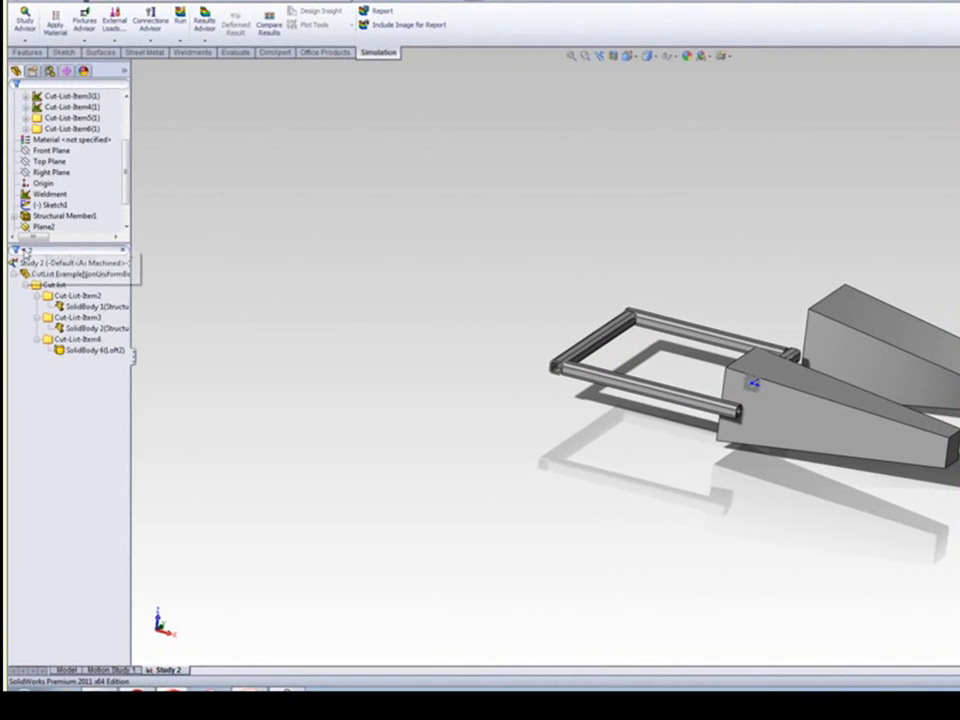
{"action": "left_click", "coordinate": [17, 251]}
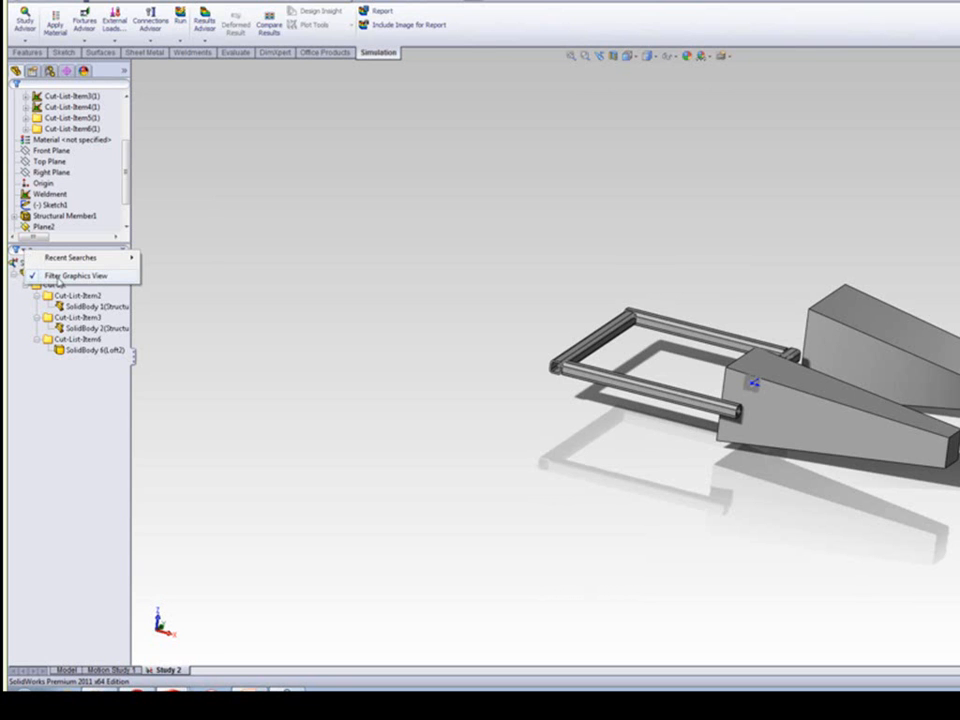
{"action": "left_click", "coordinate": [171, 283]}
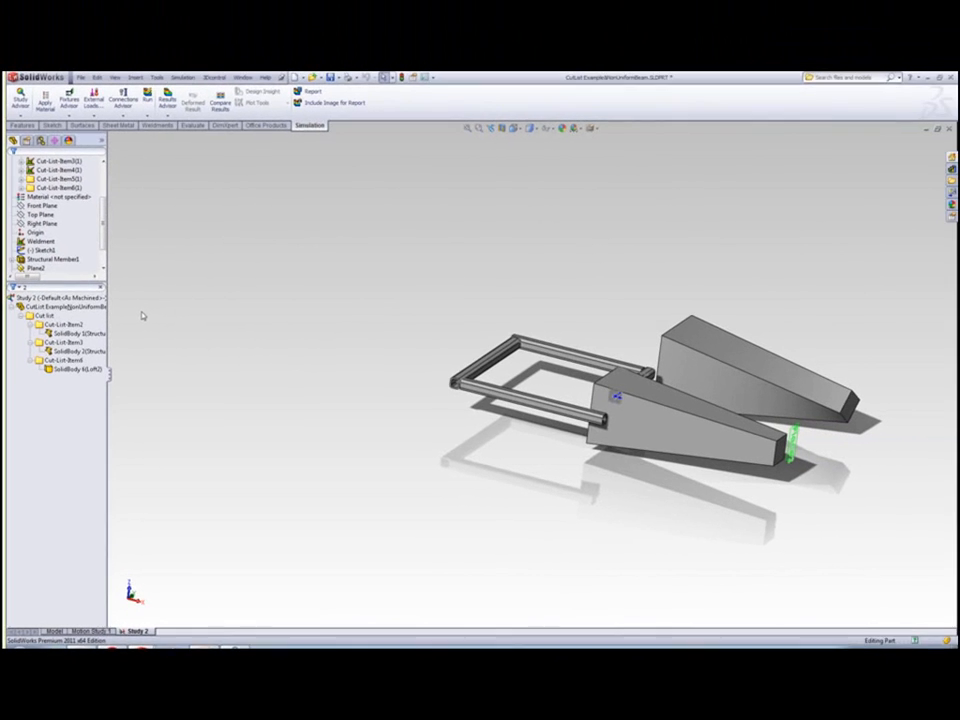
Step: Switch to the Examplecircuit_board assembly, filter the Study 1 tree by "pc" and clear the filter
{"action": "key", "text": "ctrl+Tab"}
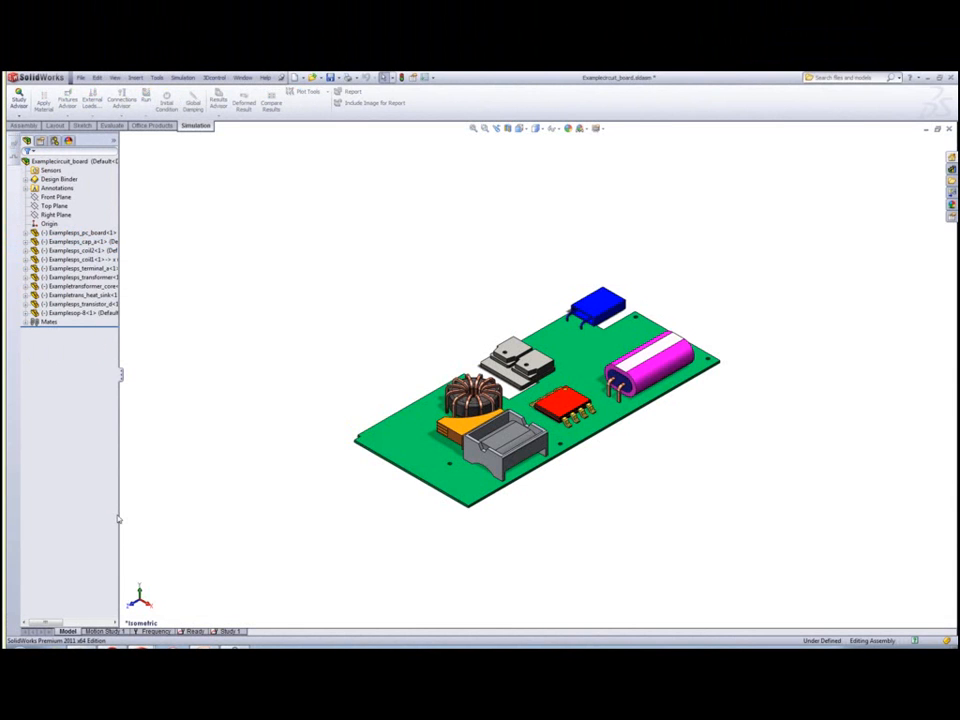
{"action": "left_click", "coordinate": [228, 631]}
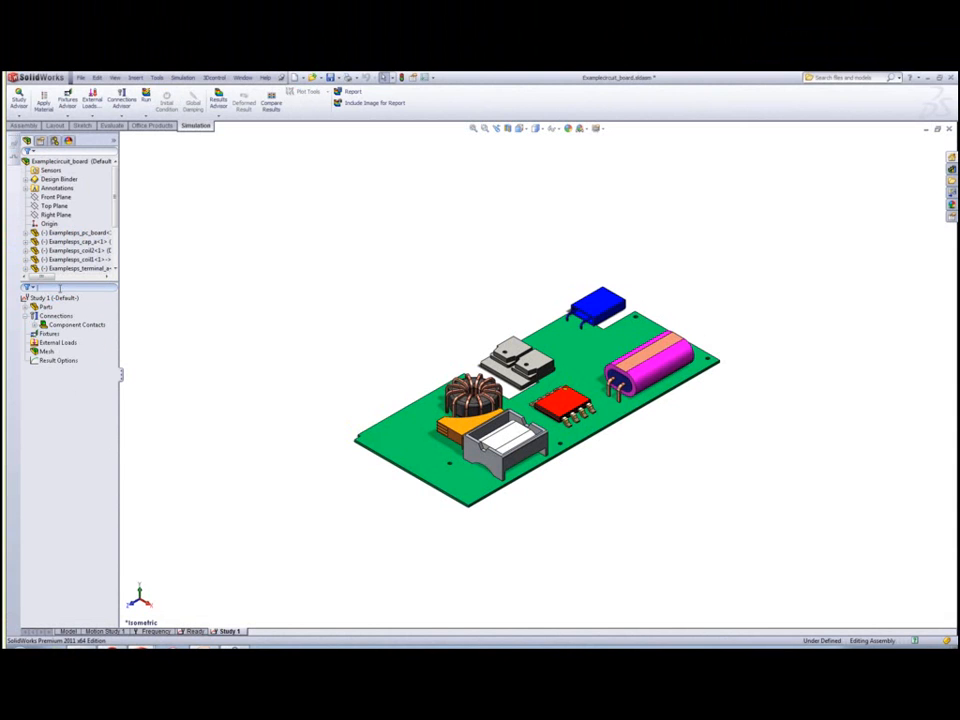
{"action": "type", "text": "pc"}
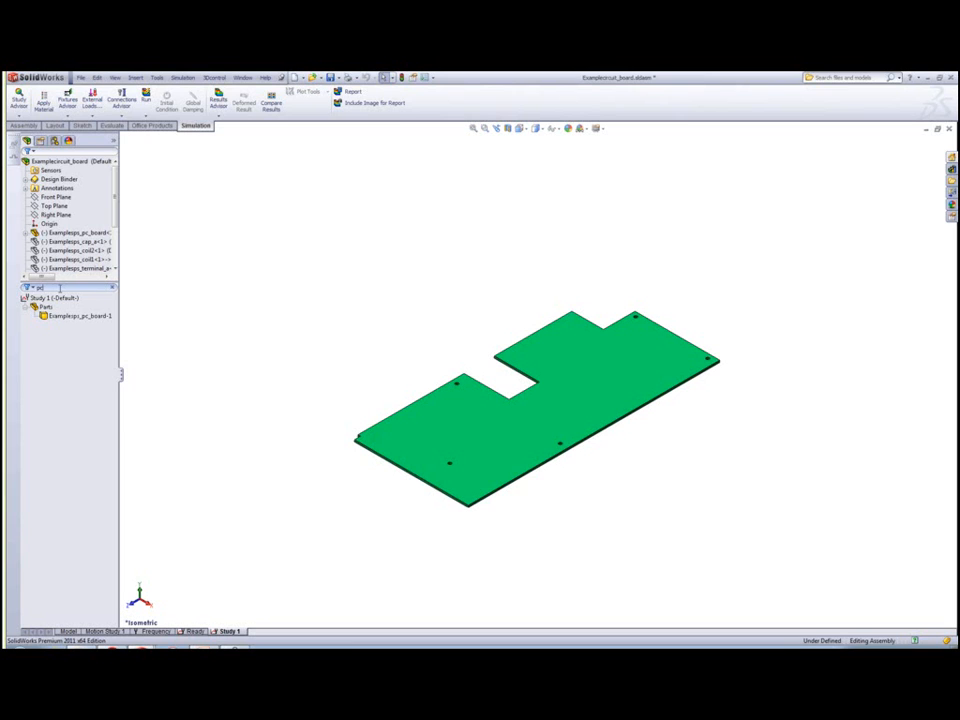
{"action": "left_click", "coordinate": [90, 299]}
{"action": "left_click", "coordinate": [112, 288]}
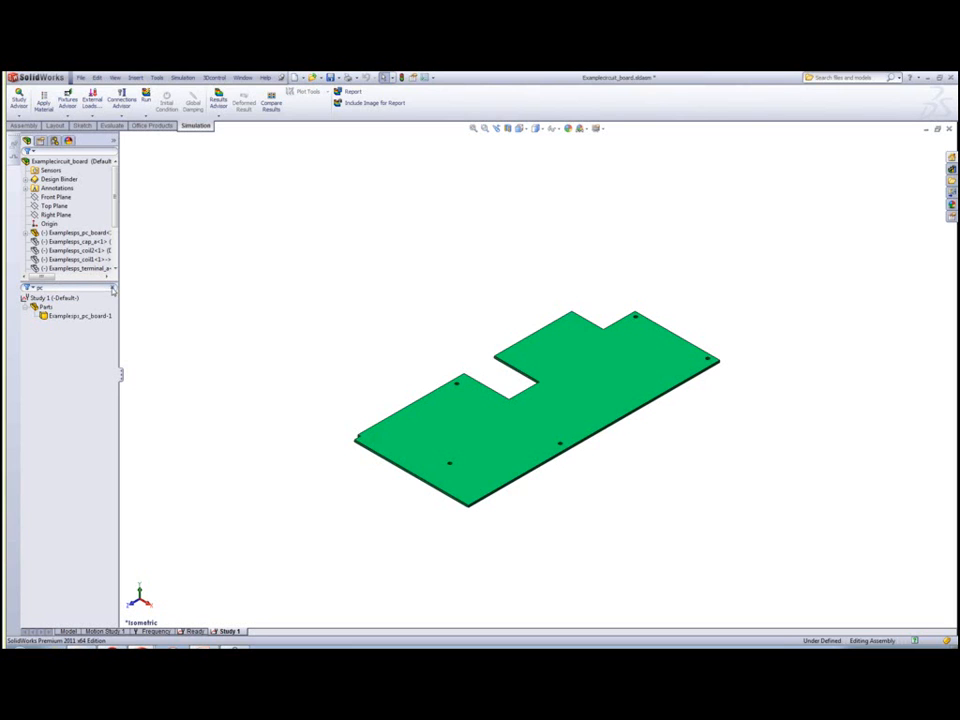
{"action": "left_click", "coordinate": [112, 288]}
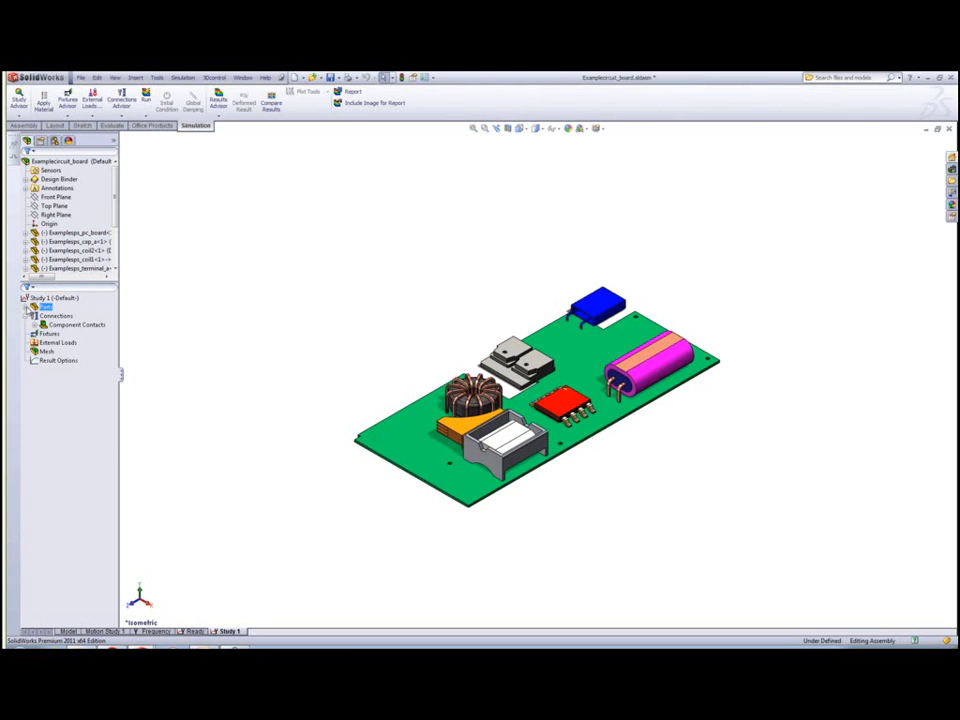
Step: Exclude the Examplesps_coil1-1 part from analysis in Study 1 and inspect the coil up close
{"action": "left_click", "coordinate": [26, 307]}
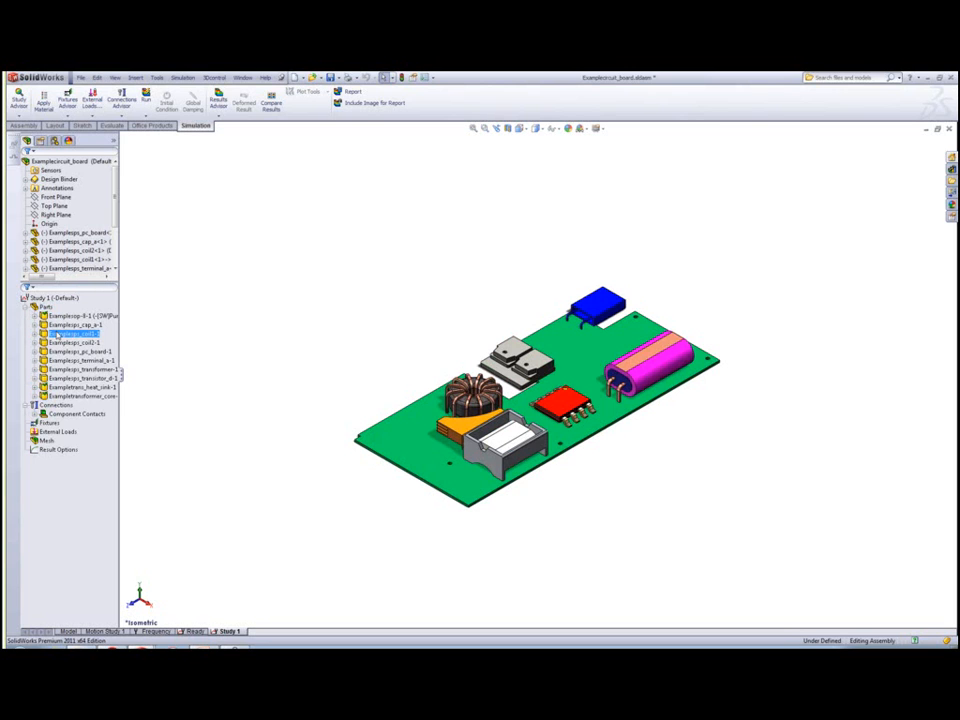
{"action": "right_click", "coordinate": [58, 334]}
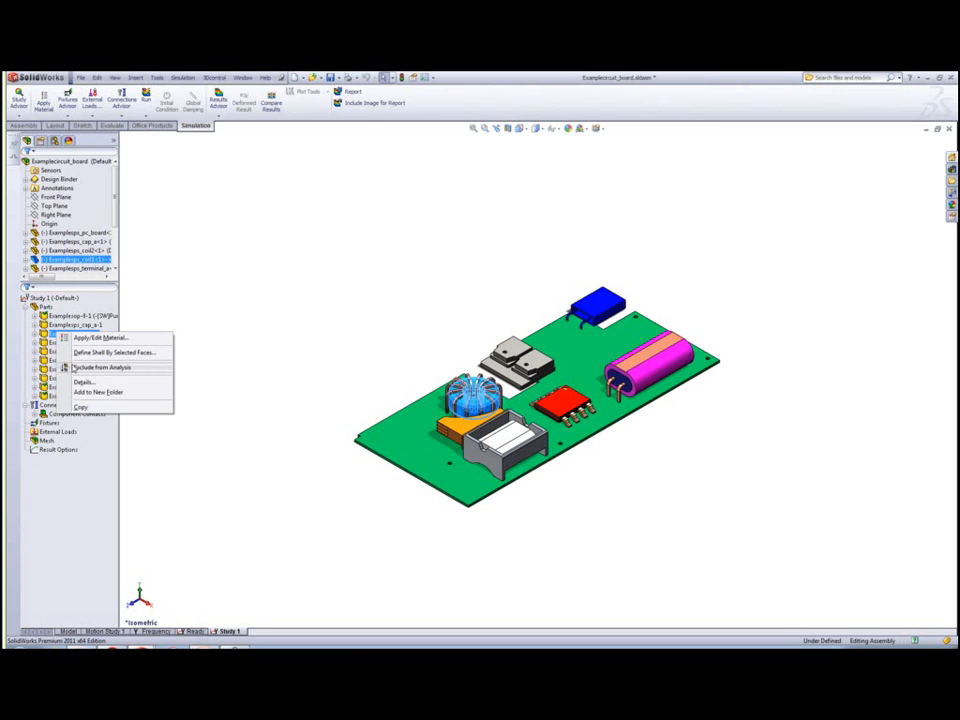
{"action": "left_click", "coordinate": [72, 368]}
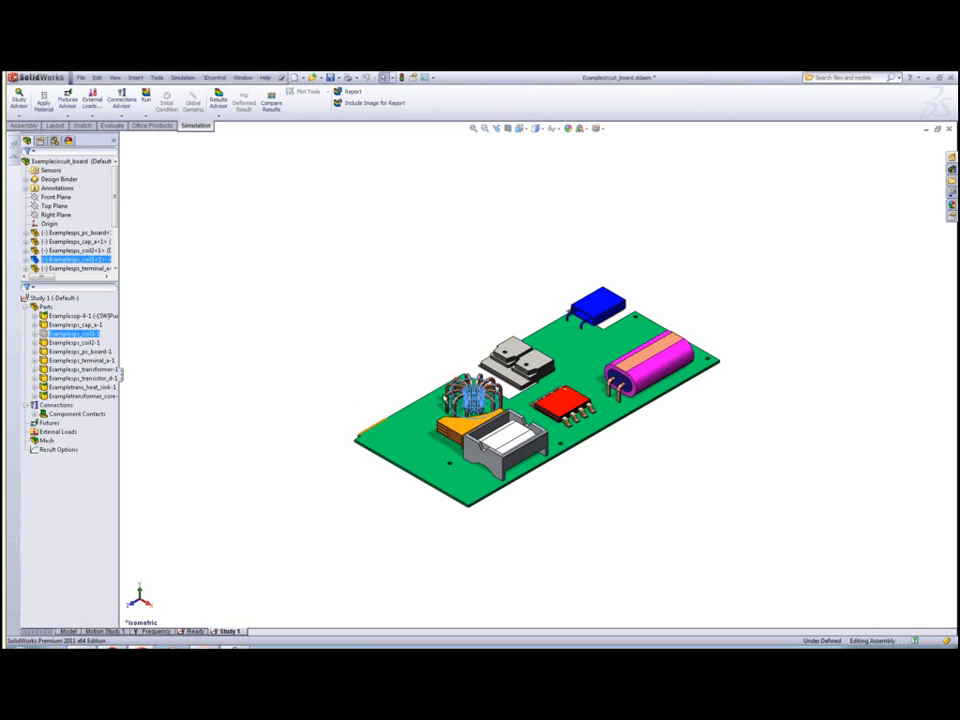
{"action": "scroll", "coordinate": [450, 399], "scroll_direction": "down", "scroll_amount": 3}
{"action": "scroll", "coordinate": [478, 402], "scroll_direction": "down", "scroll_amount": 3}
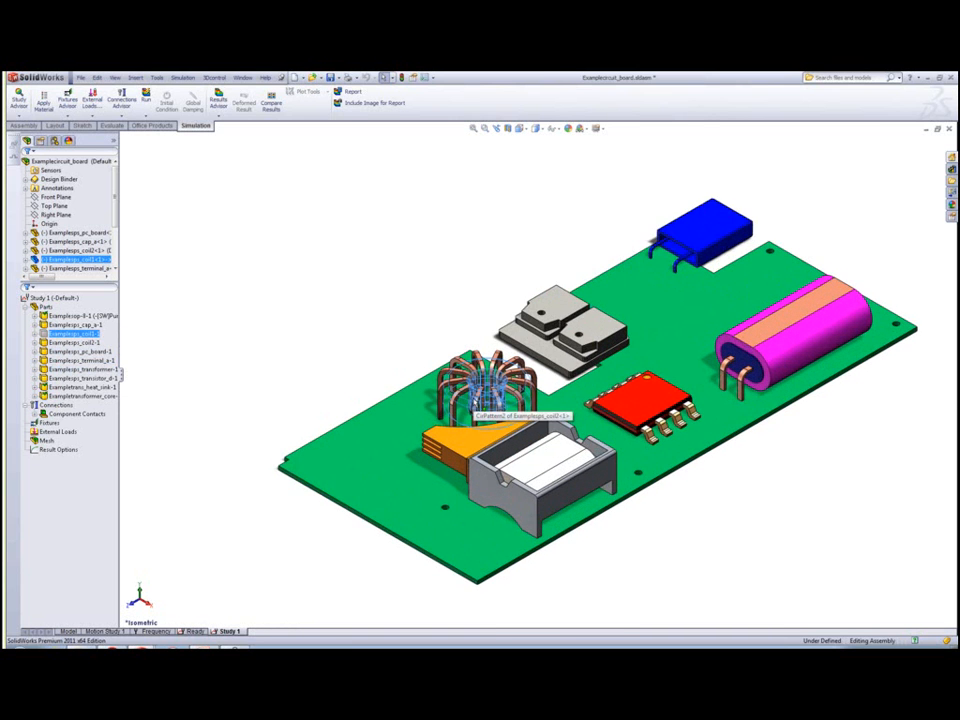
{"action": "scroll", "coordinate": [478, 402], "scroll_direction": "down", "scroll_amount": 3}
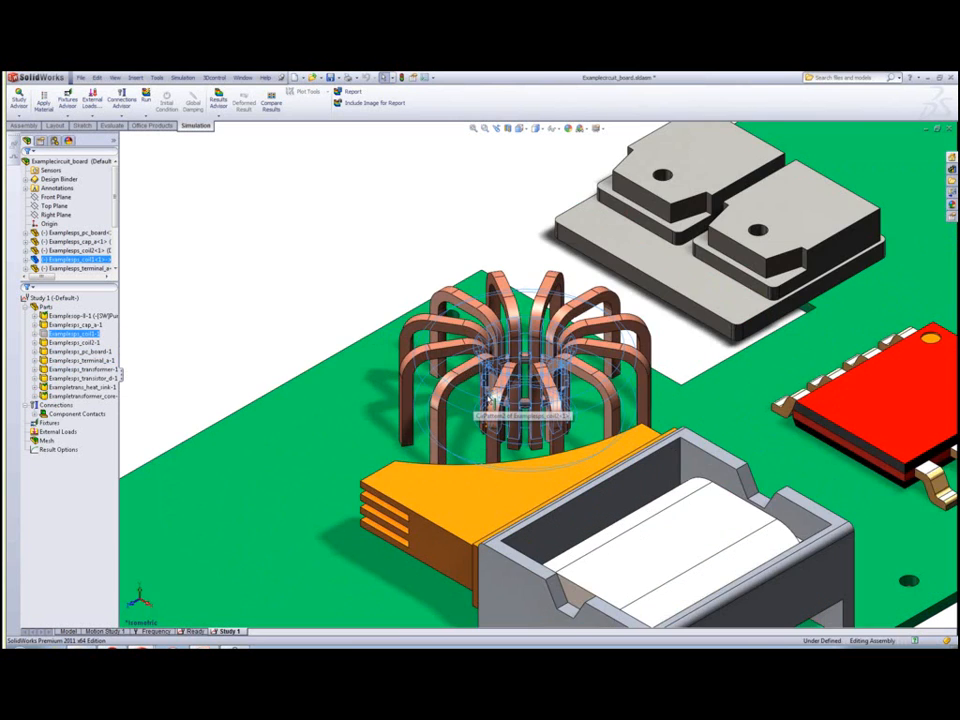
Step: Include the Examplesps_coil1-1 part in the analysis again, and exclude it once more
{"action": "right_click", "coordinate": [80, 336]}
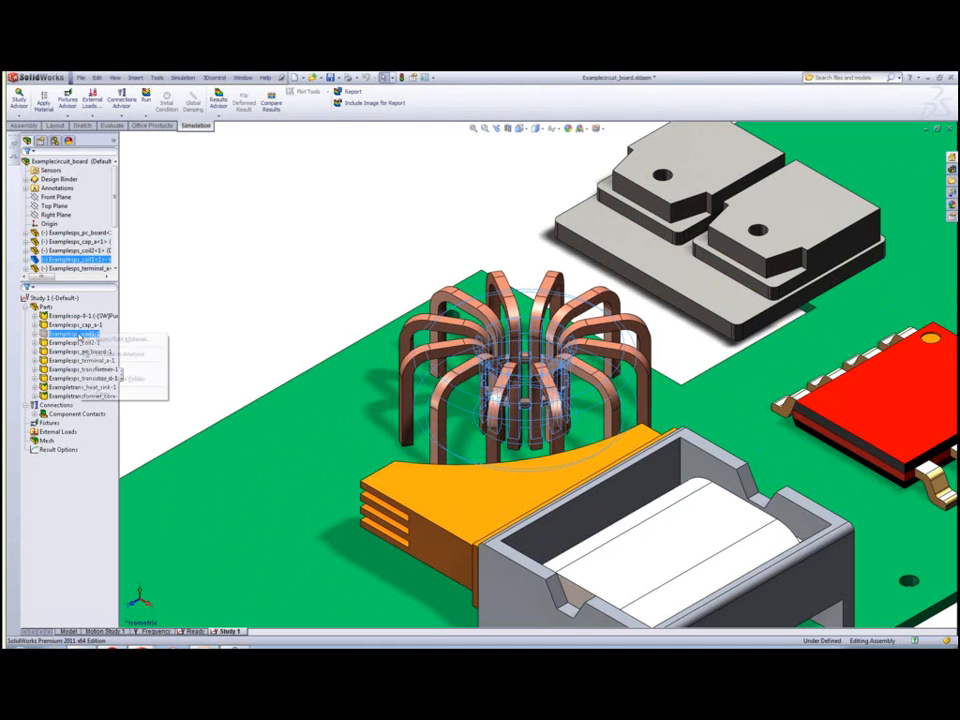
{"action": "left_click", "coordinate": [100, 354]}
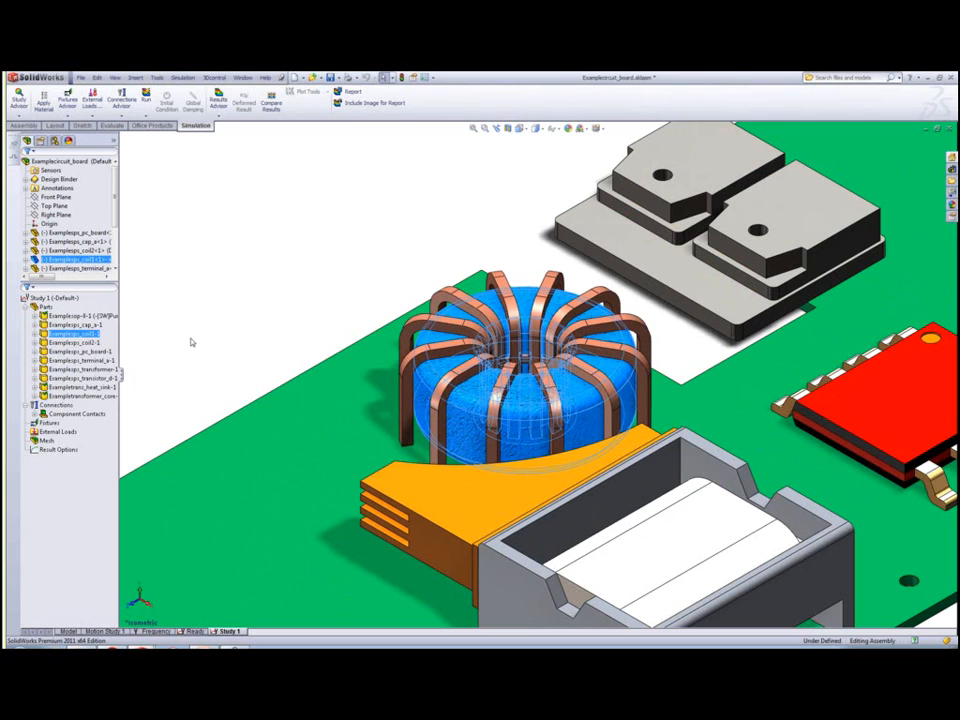
{"action": "right_click", "coordinate": [86, 334]}
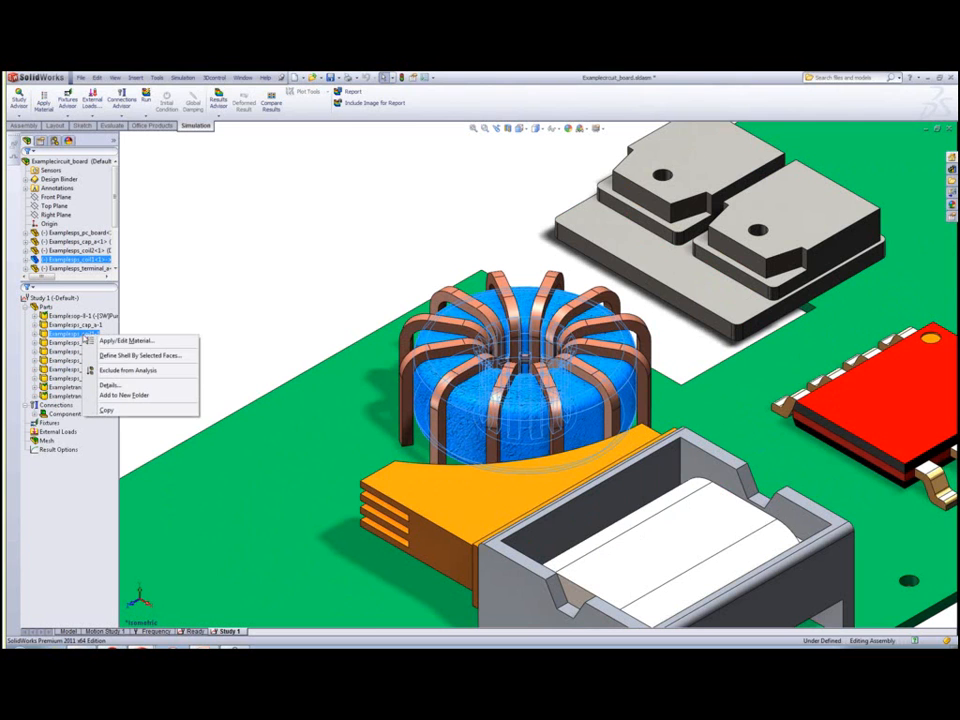
{"action": "left_click", "coordinate": [114, 371]}
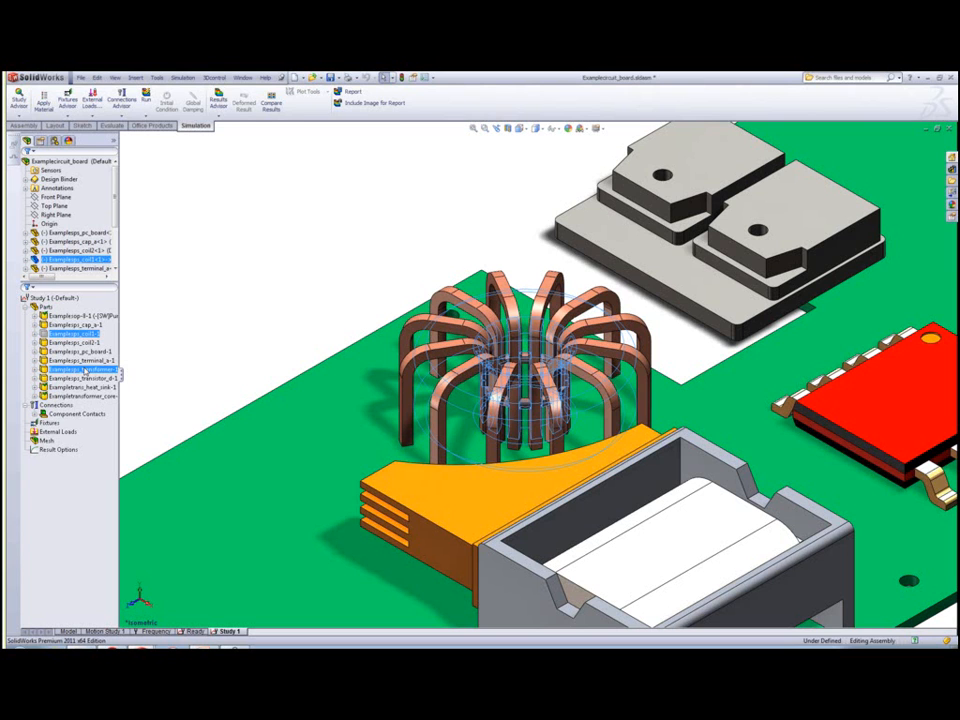
{"action": "left_click", "coordinate": [76, 361]}
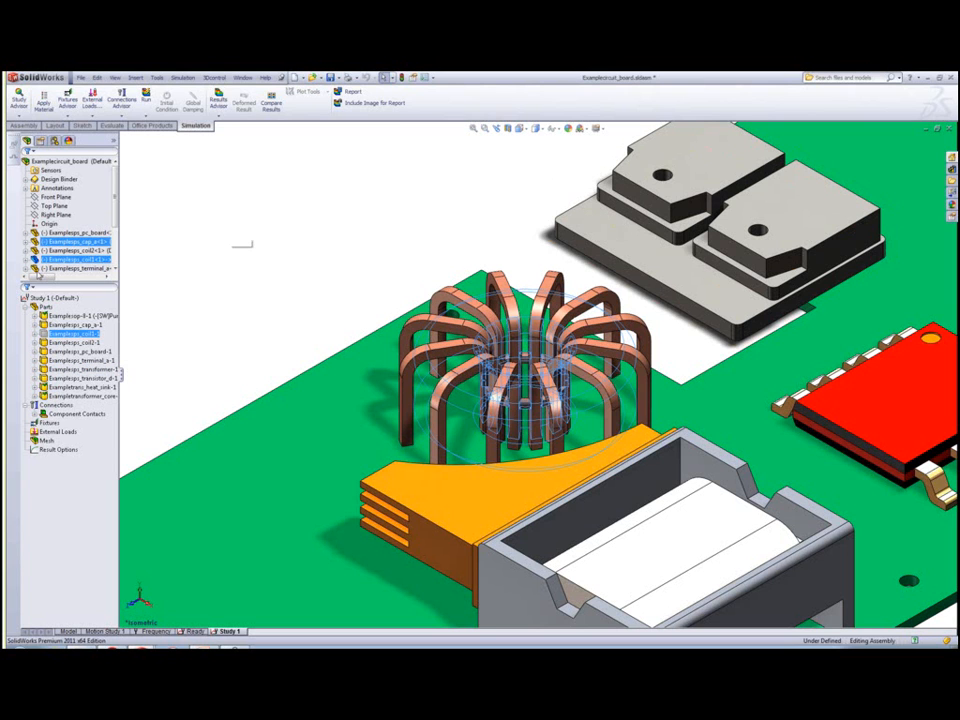
{"action": "right_click", "coordinate": [74, 363]}
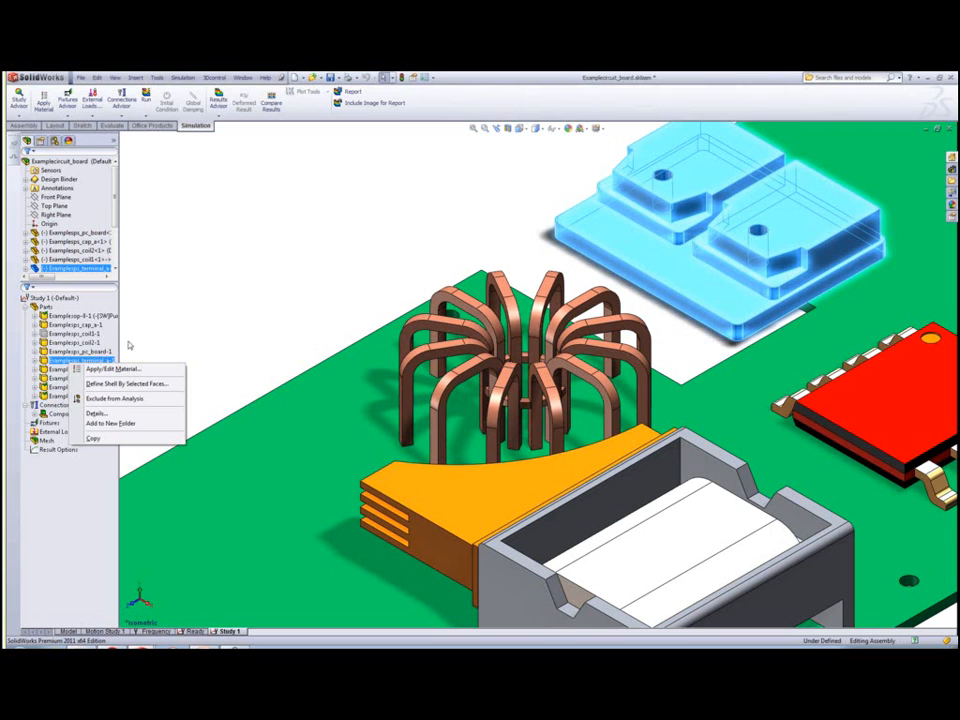
{"action": "left_click", "coordinate": [174, 306]}
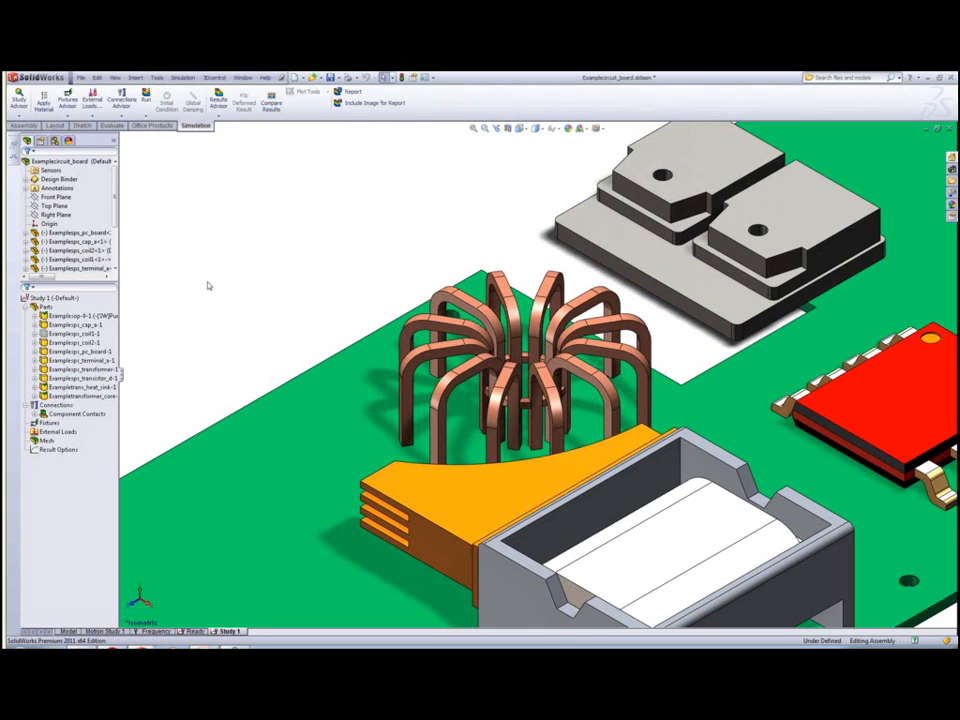
Step: Switch to the CutList Example&NonUniformBeam part, activate Study 2 and show the Force-1 load symbol
{"action": "key", "text": "ctrl+Tab"}
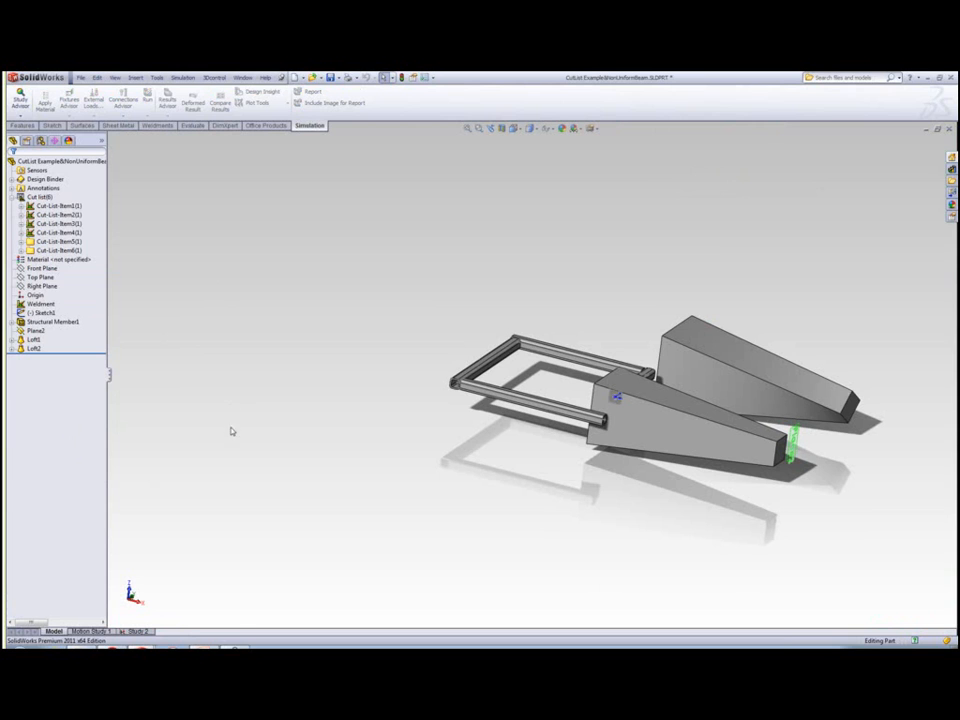
{"action": "left_click", "coordinate": [134, 631]}
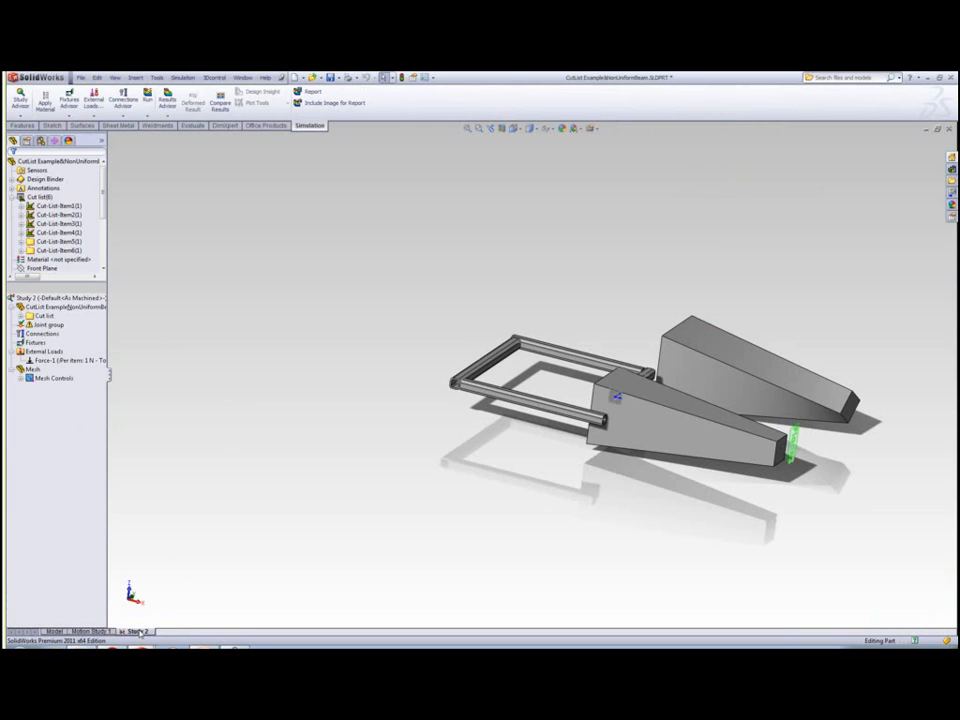
{"action": "left_click", "coordinate": [56, 361]}
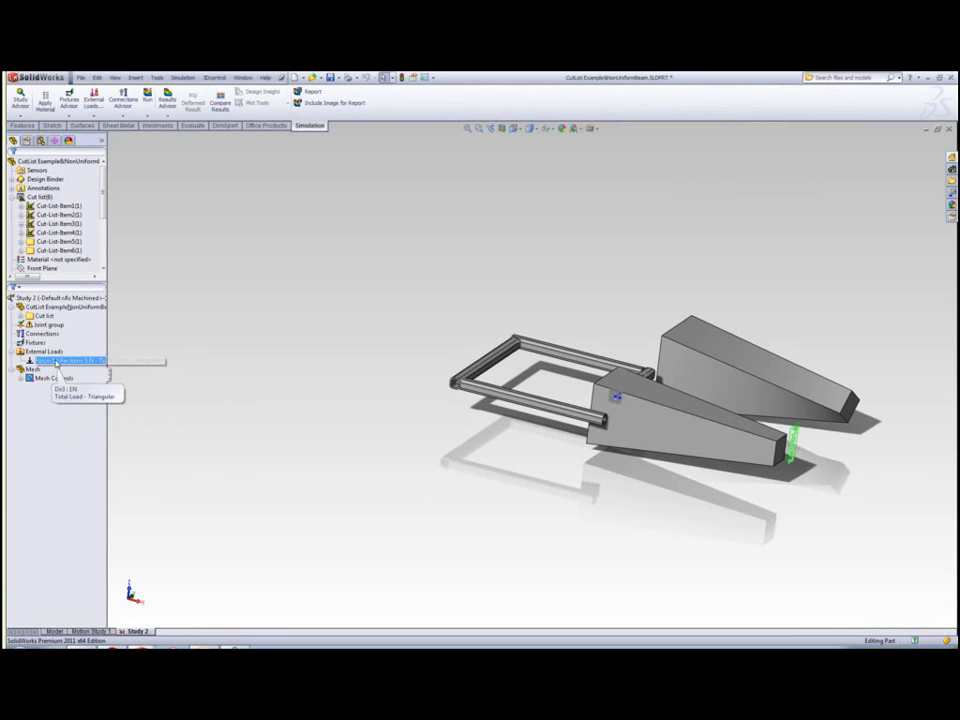
{"action": "right_click", "coordinate": [56, 362]}
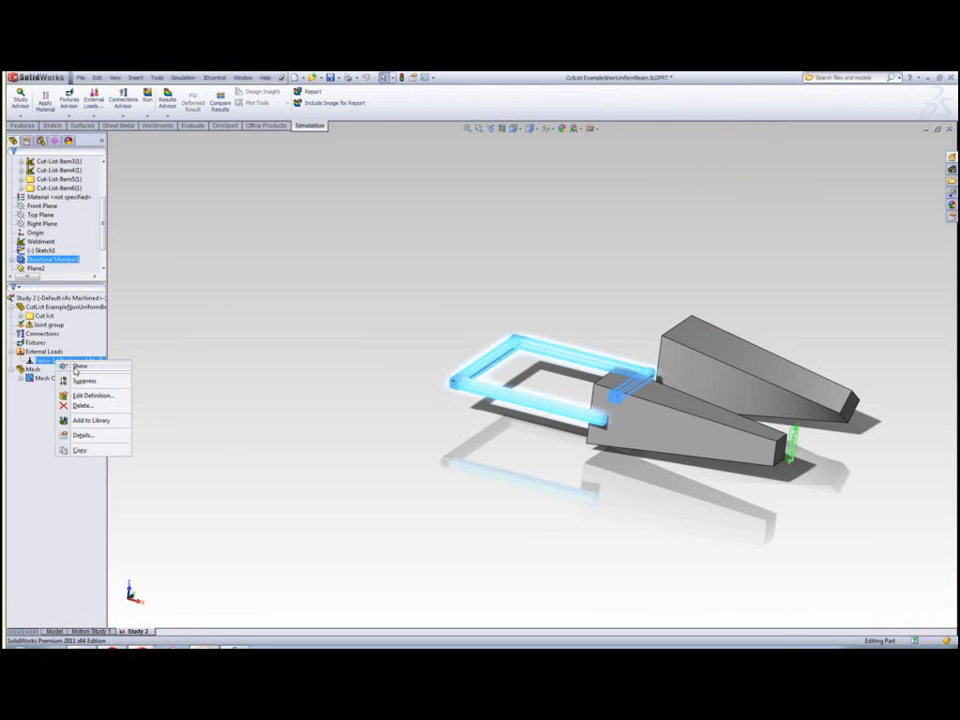
{"action": "left_click", "coordinate": [75, 370]}
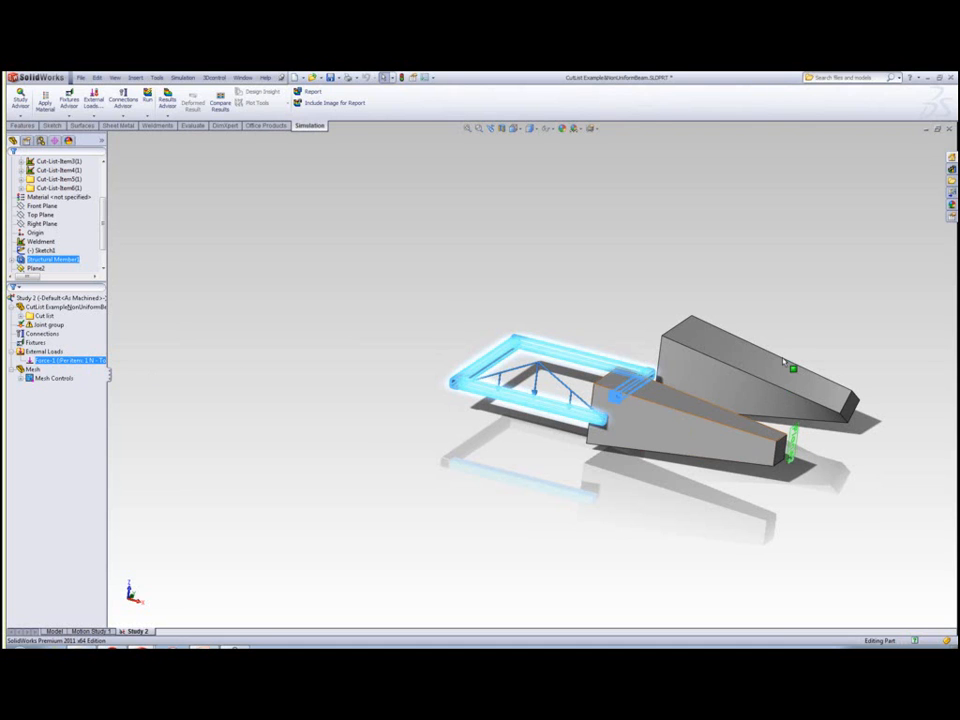
{"action": "left_click", "coordinate": [691, 464]}
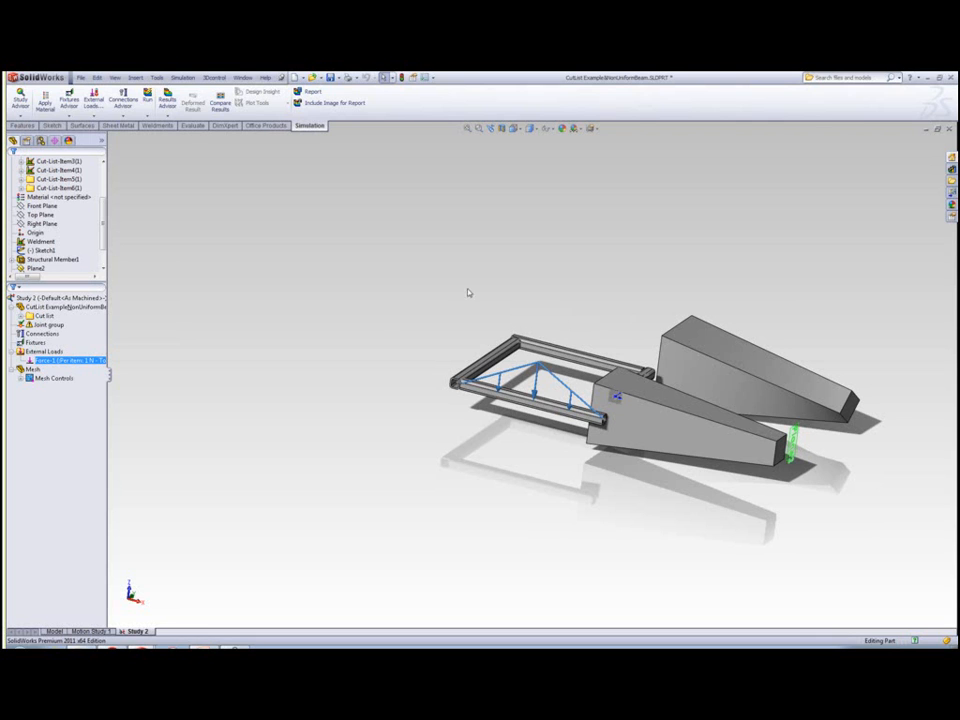
Step: Hide all simulation symbols in the graphics view, and show them again
{"action": "left_click", "coordinate": [115, 79]}
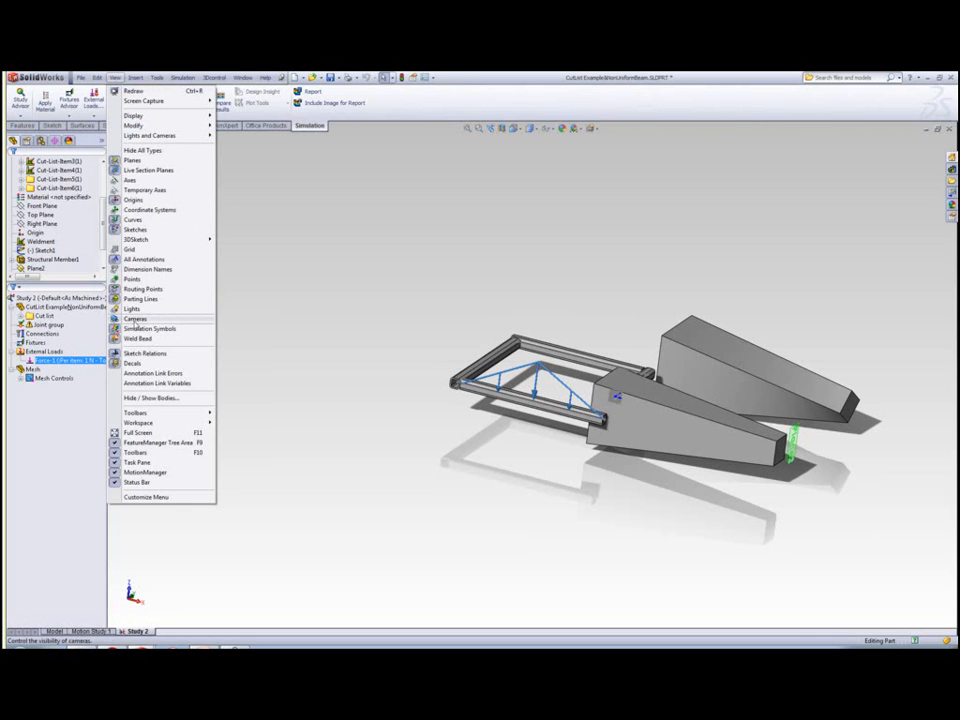
{"action": "left_click", "coordinate": [150, 328]}
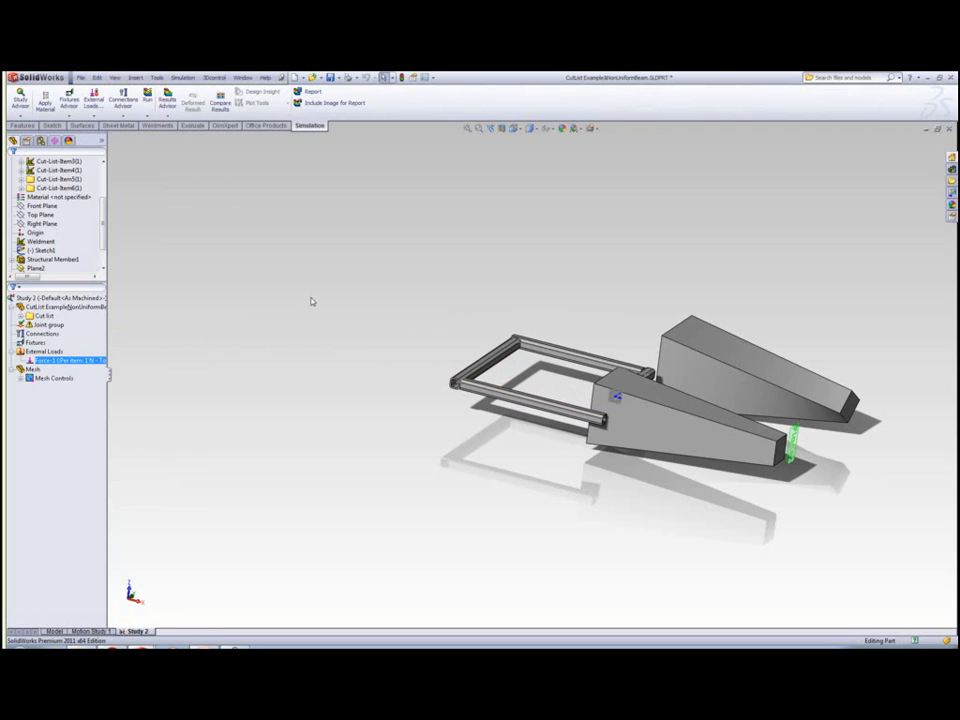
{"action": "left_click", "coordinate": [552, 131]}
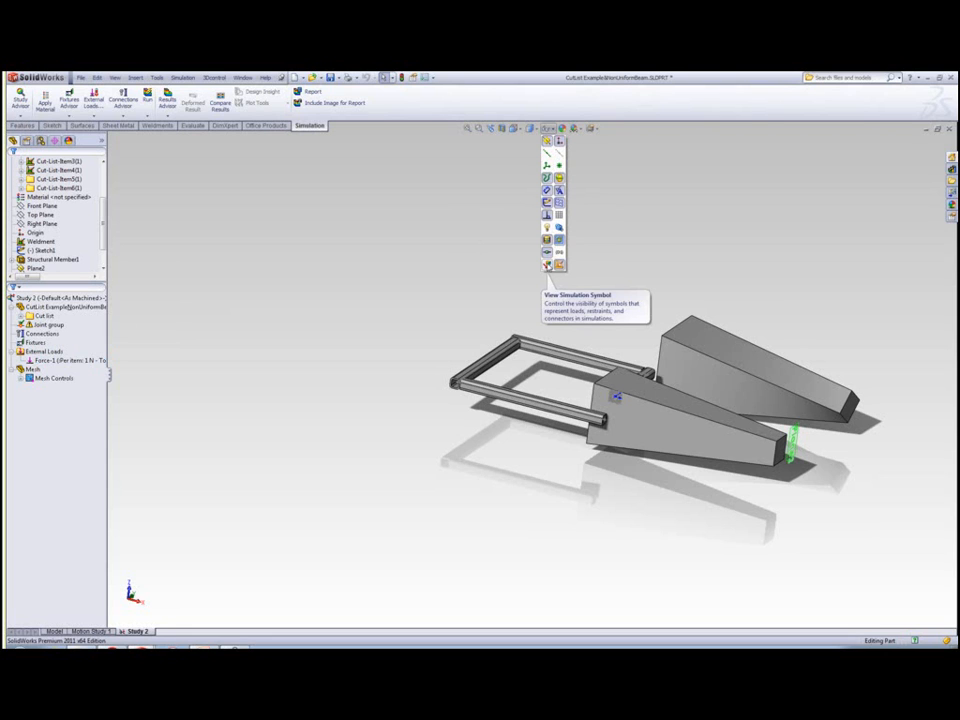
{"action": "left_click", "coordinate": [559, 265]}
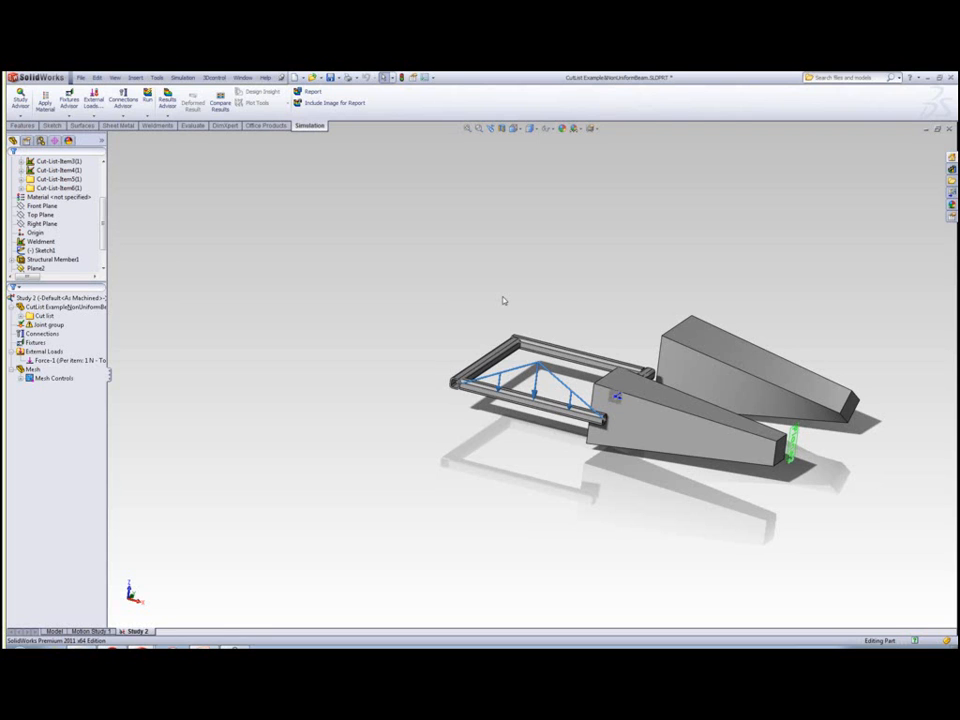
Step: Switch to the open Shells&Composites part and activate its Study 1
{"action": "key", "text": "ctrl+Tab"}
{"action": "key", "text": "ctrl+Tab"}
{"action": "key", "text": "ctrl+Tab"}
{"action": "key", "text": "ctrl+Tab"}
{"action": "key", "text": "ctrl+Tab"}
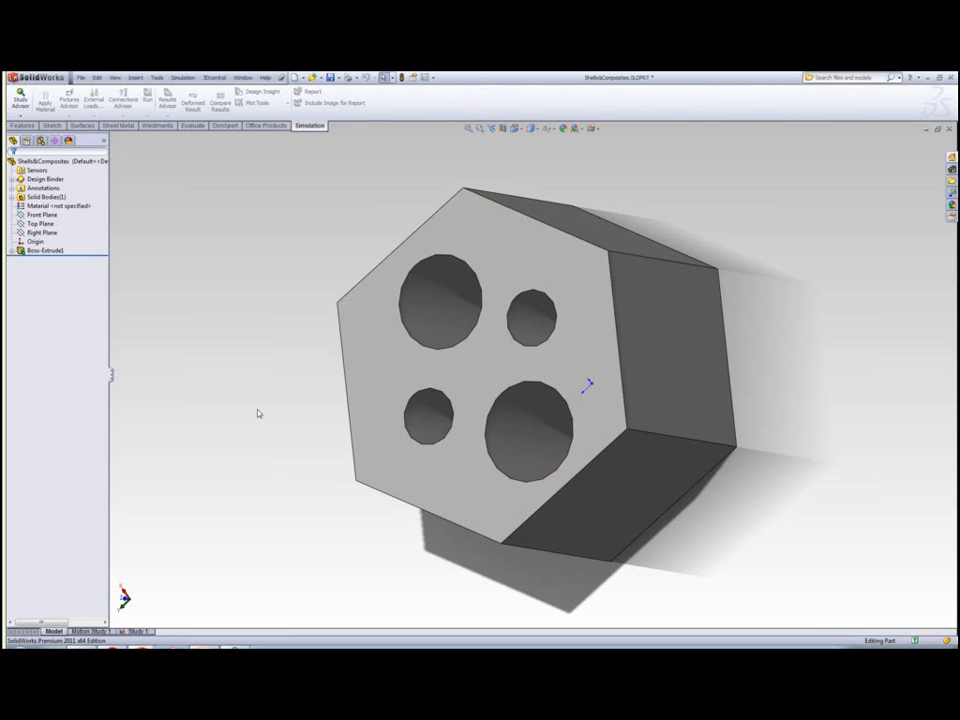
{"action": "left_click", "coordinate": [140, 631]}
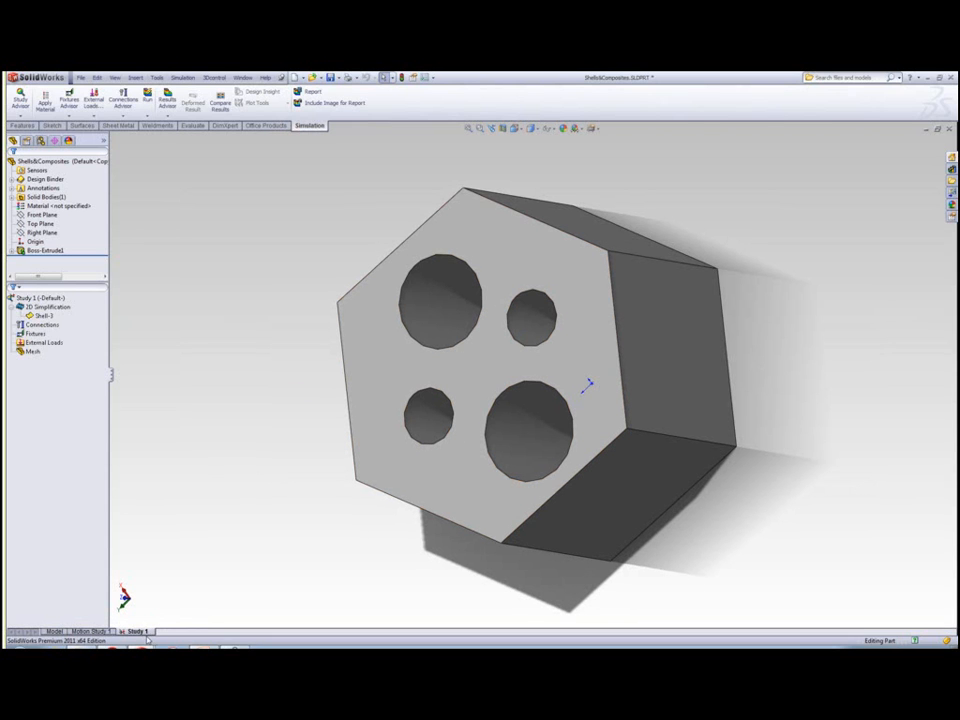
Step: Edit the Shell-3 composite definition and try the top surface, bottom surface and specified ratio offsets, ending on the top surface
{"action": "left_click", "coordinate": [92, 345]}
{"action": "left_click", "coordinate": [42, 316]}
{"action": "right_click", "coordinate": [42, 317]}
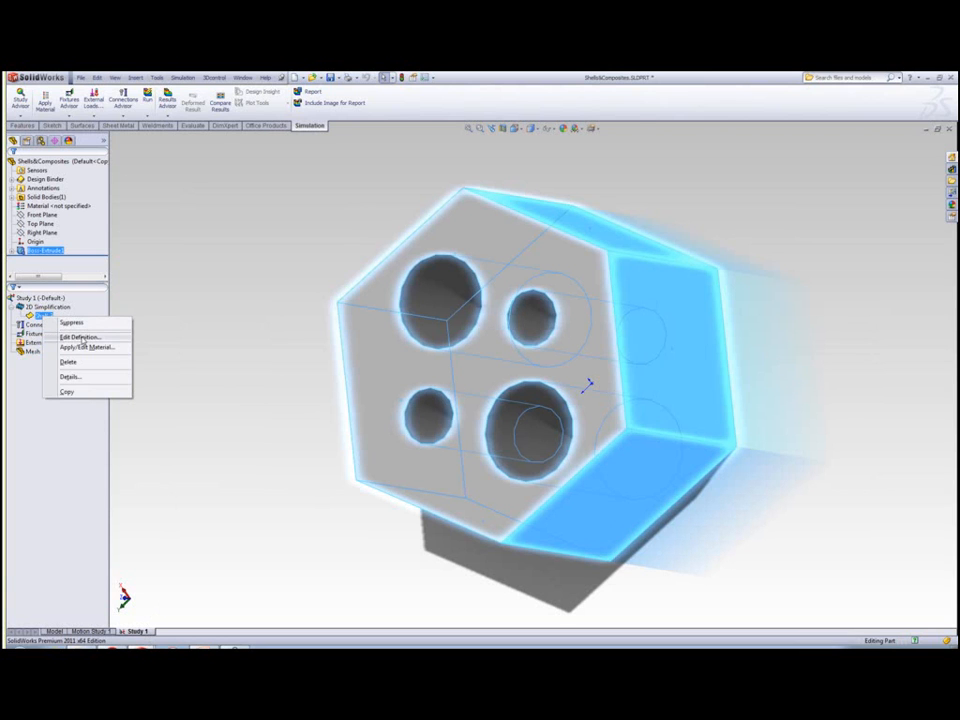
{"action": "left_click", "coordinate": [80, 338]}
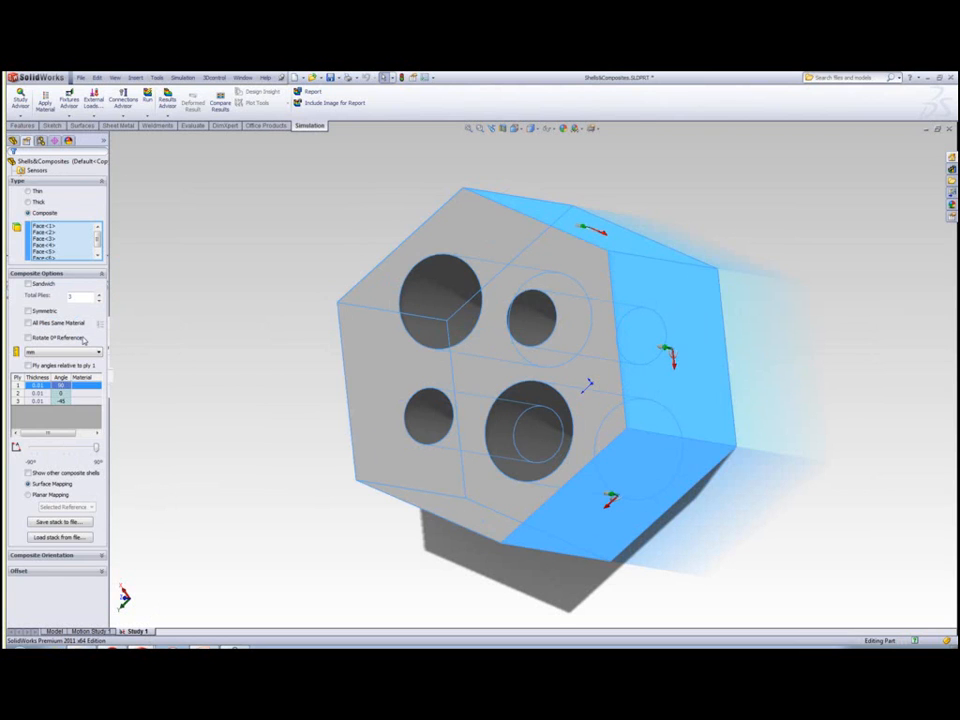
{"action": "left_click", "coordinate": [101, 573]}
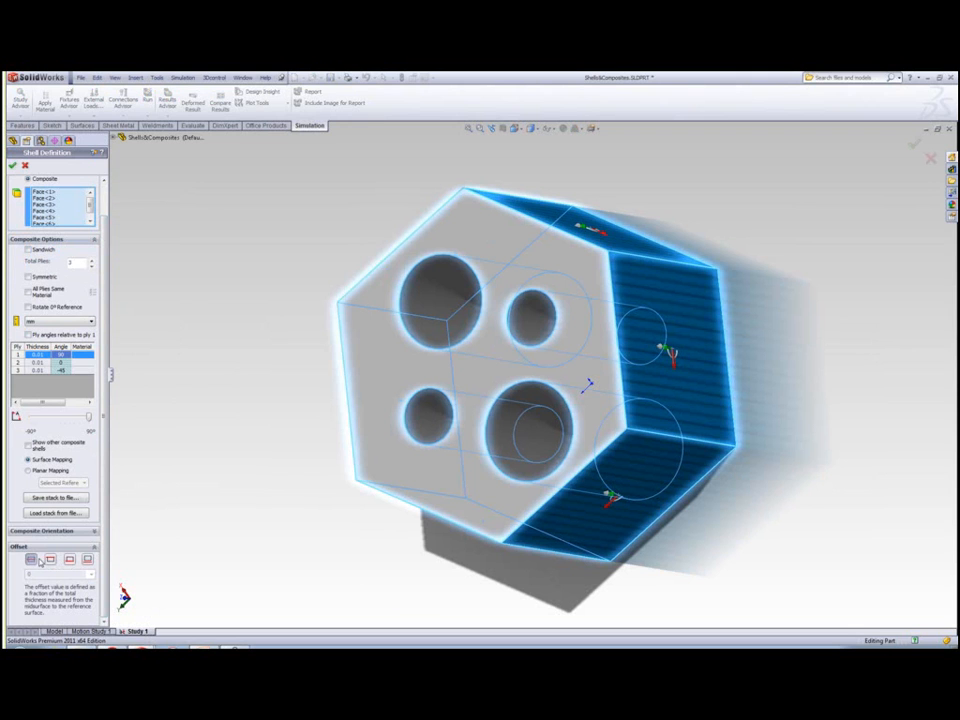
{"action": "left_click", "coordinate": [50, 560]}
{"action": "left_click", "coordinate": [68, 560]}
{"action": "middle_click_drag", "start_coordinate": [374, 523], "coordinate": [496, 511]}
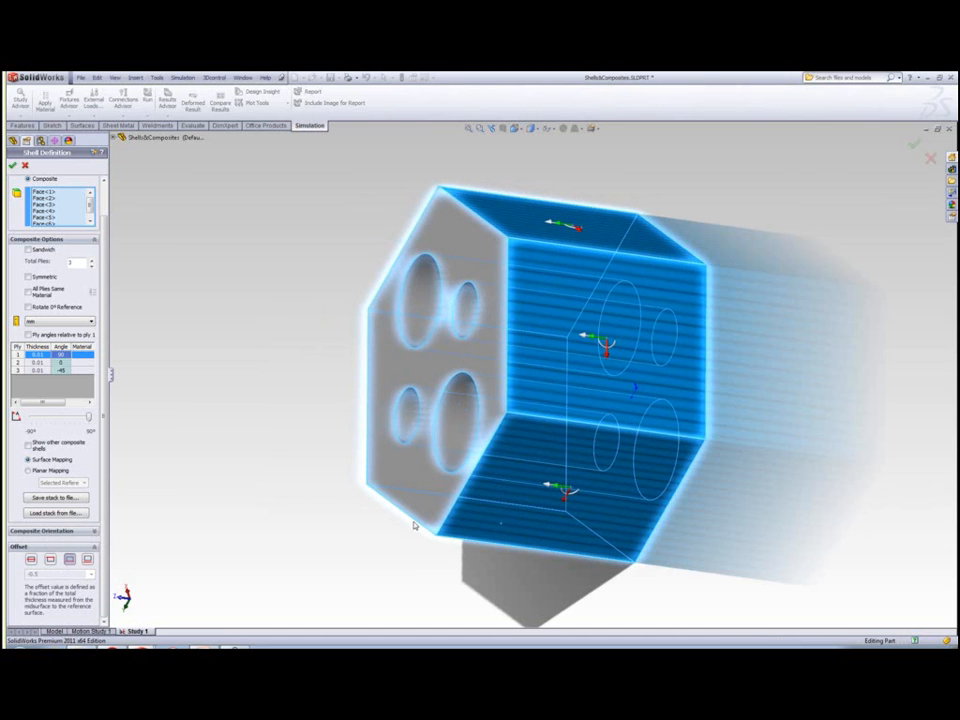
{"action": "middle_click_drag", "start_coordinate": [358, 525], "coordinate": [392, 521]}
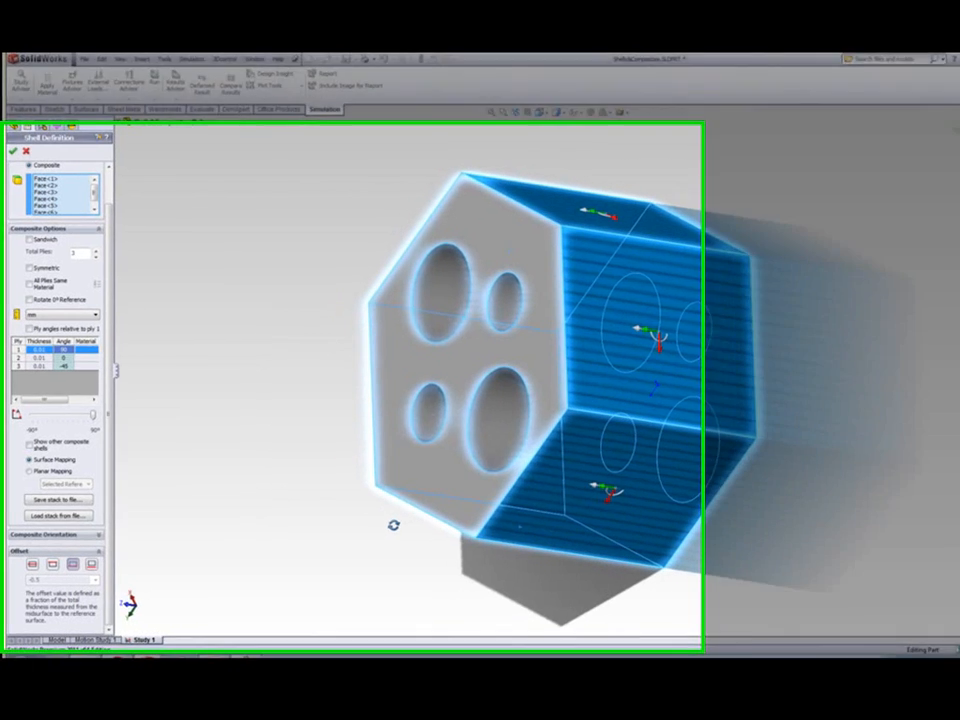
{"action": "left_click", "coordinate": [119, 605]}
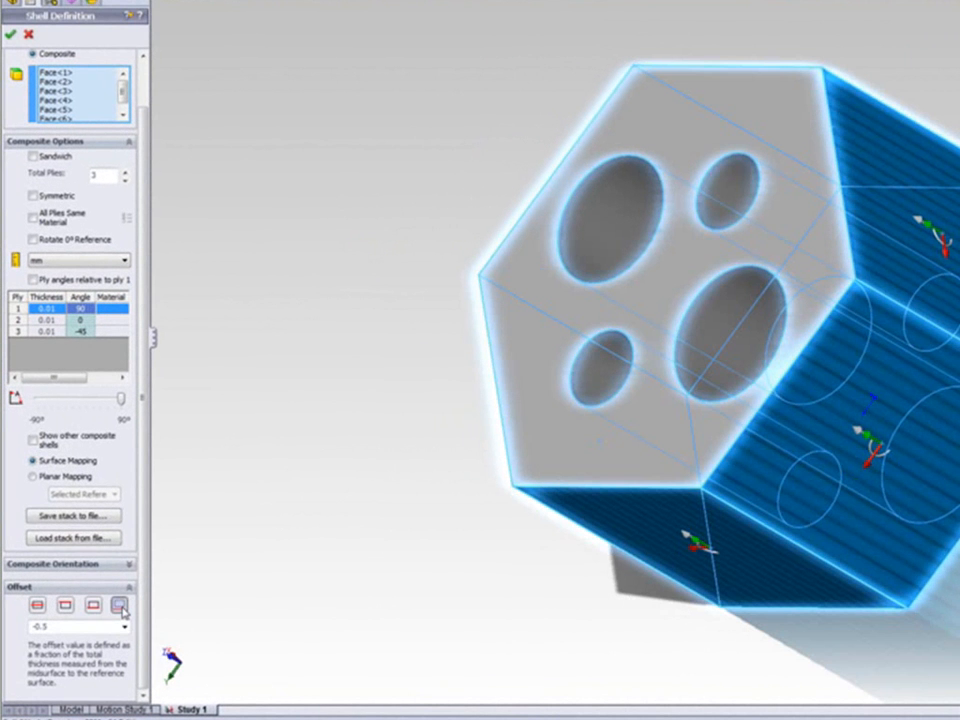
{"action": "left_click", "coordinate": [65, 606]}
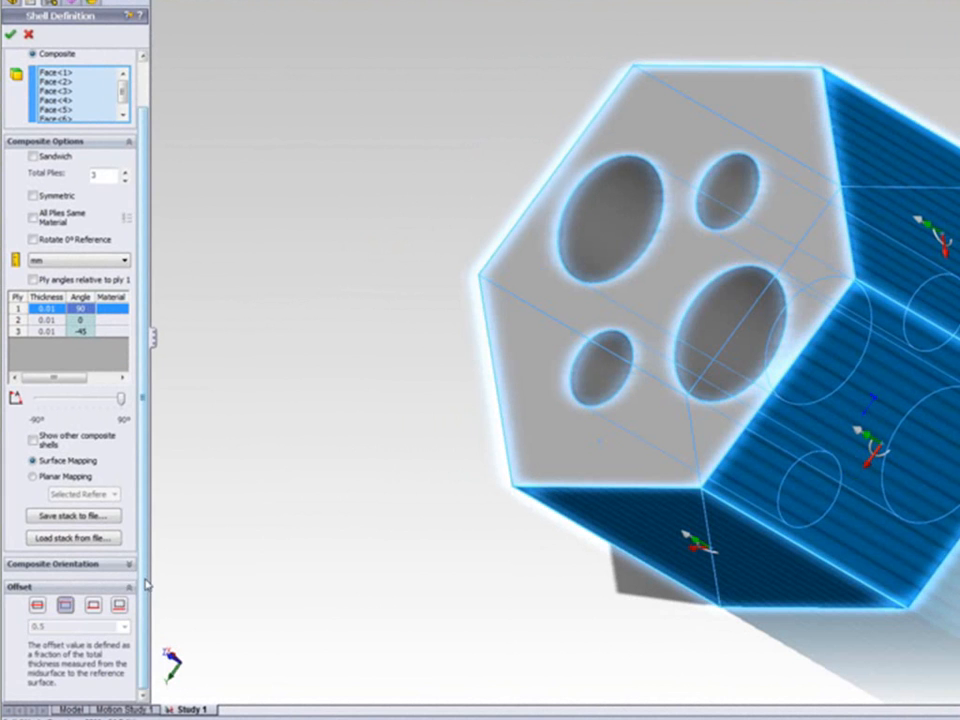
Step: Inspect the orientation of plies 1, 2 and 3 on the composite shell faces, and cancel the shell definition
{"action": "scroll", "coordinate": [135, 420], "scroll_direction": "up", "scroll_amount": 2}
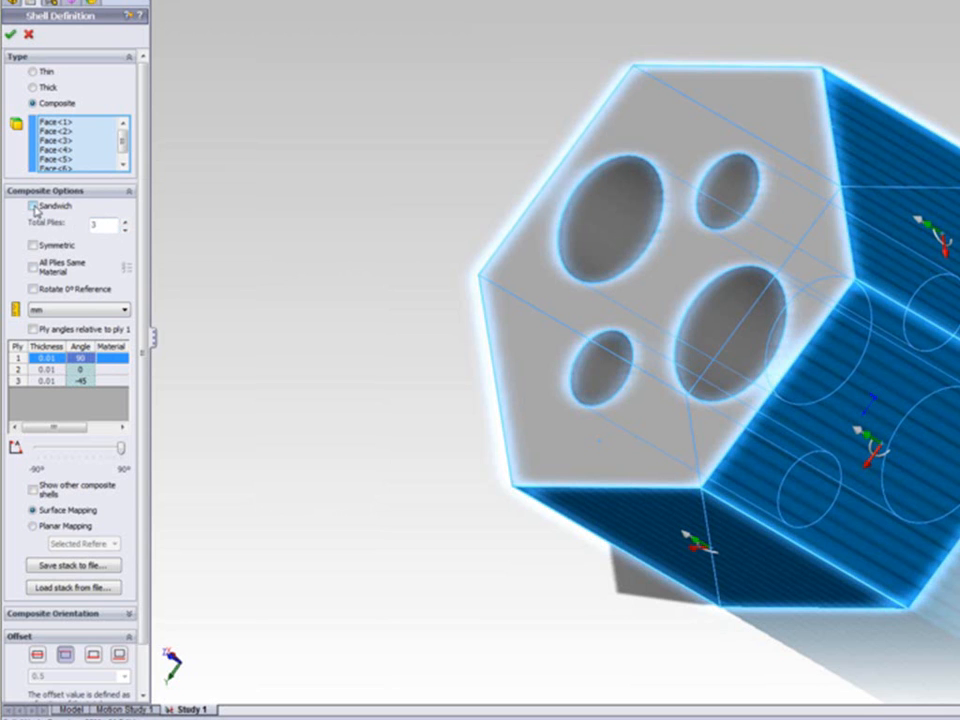
{"action": "left_click", "coordinate": [18, 370]}
{"action": "left_click", "coordinate": [20, 371]}
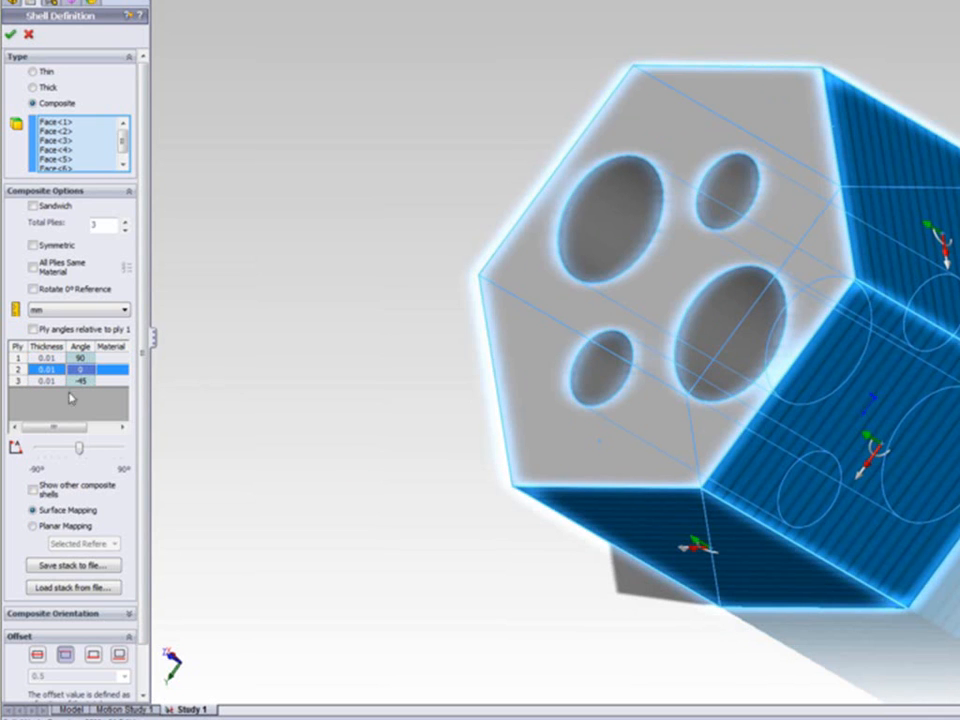
{"action": "left_click", "coordinate": [20, 360]}
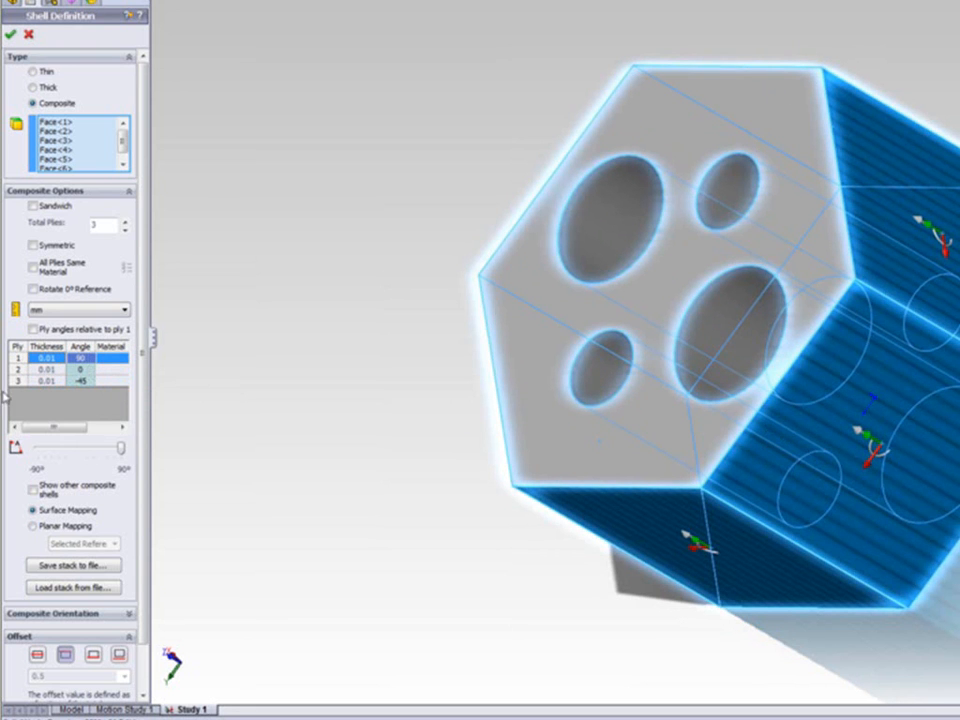
{"action": "left_click", "coordinate": [17, 370]}
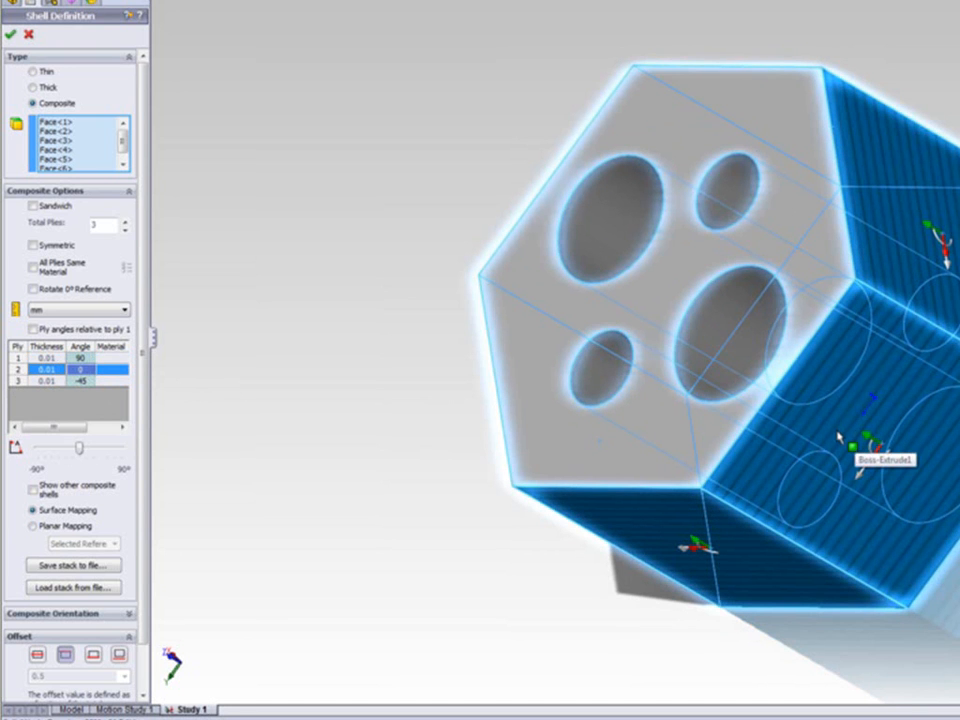
{"action": "left_click", "coordinate": [19, 381]}
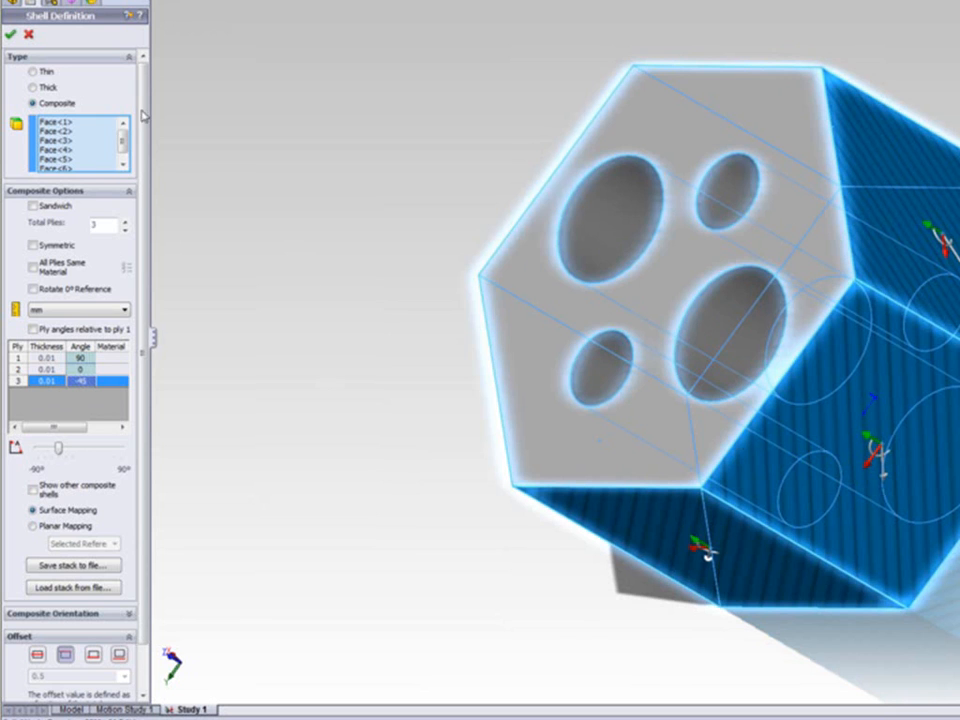
{"action": "left_click", "coordinate": [28, 36]}
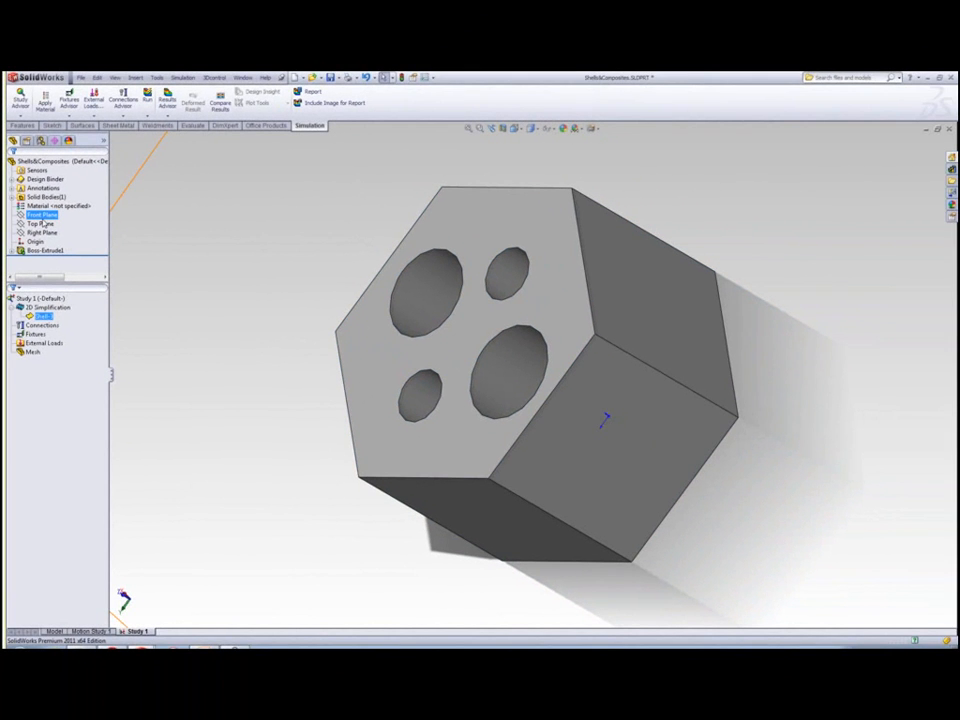
Step: Switch to the CutList Example&NonUniformBeam part, activate Study 2 and select the loaded beam of the frame
{"action": "key", "text": "ctrl+Tab"}
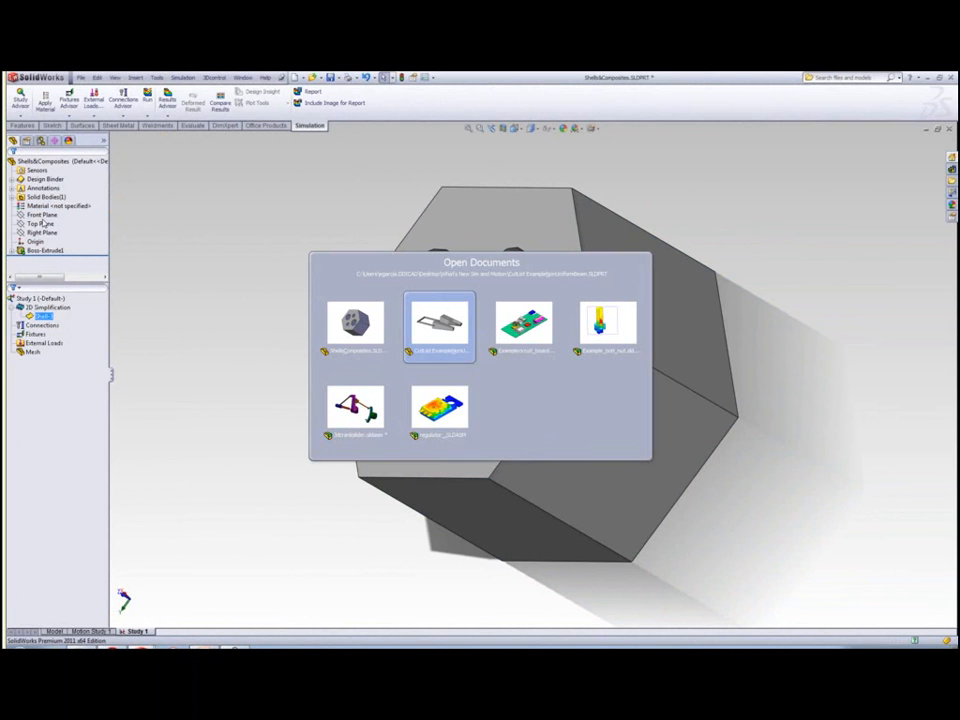
{"action": "left_click", "coordinate": [44, 218]}
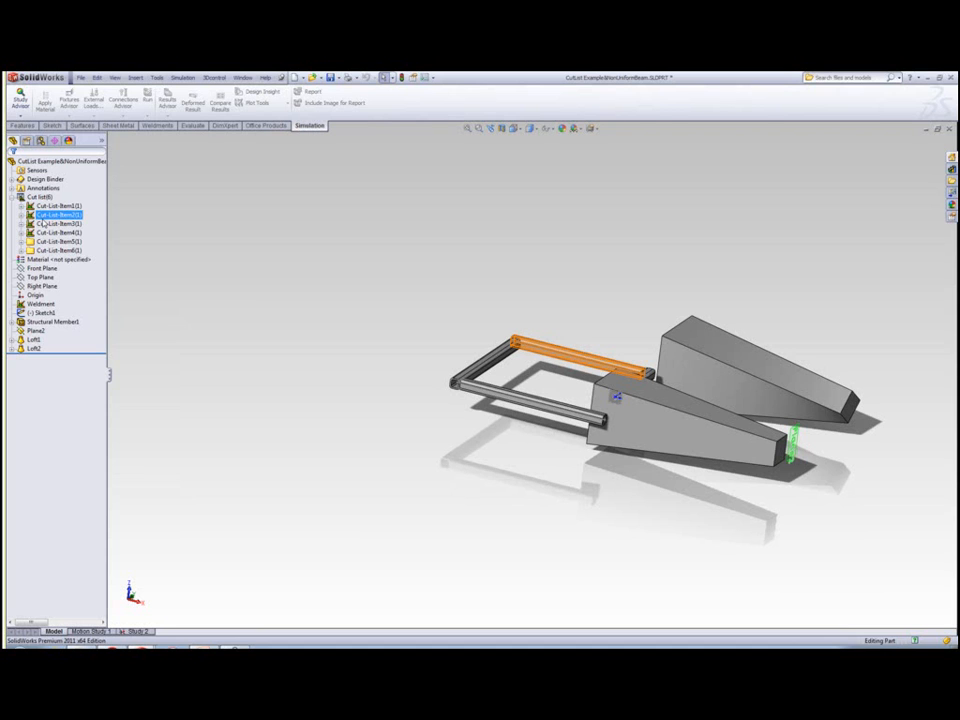
{"action": "left_click", "coordinate": [14, 272]}
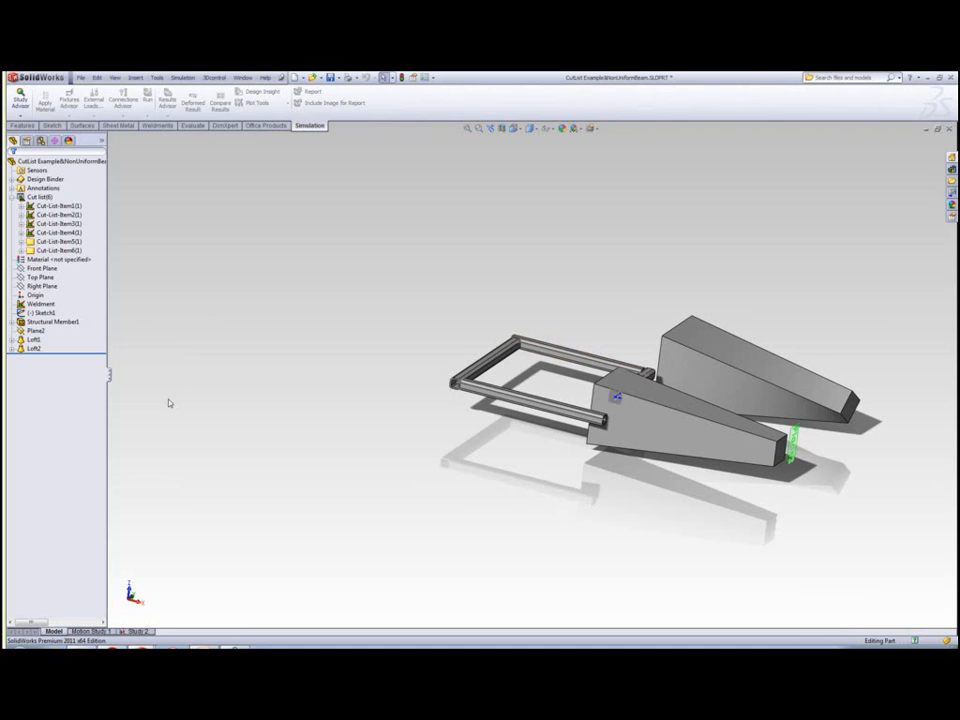
{"action": "left_click", "coordinate": [138, 631]}
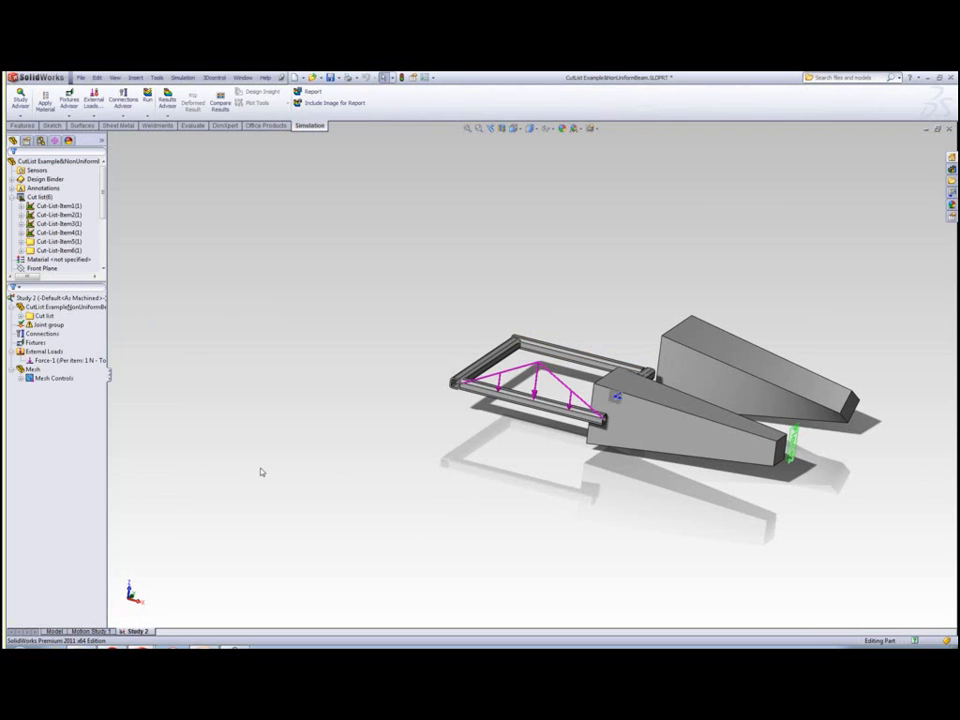
{"action": "left_click", "coordinate": [462, 393]}
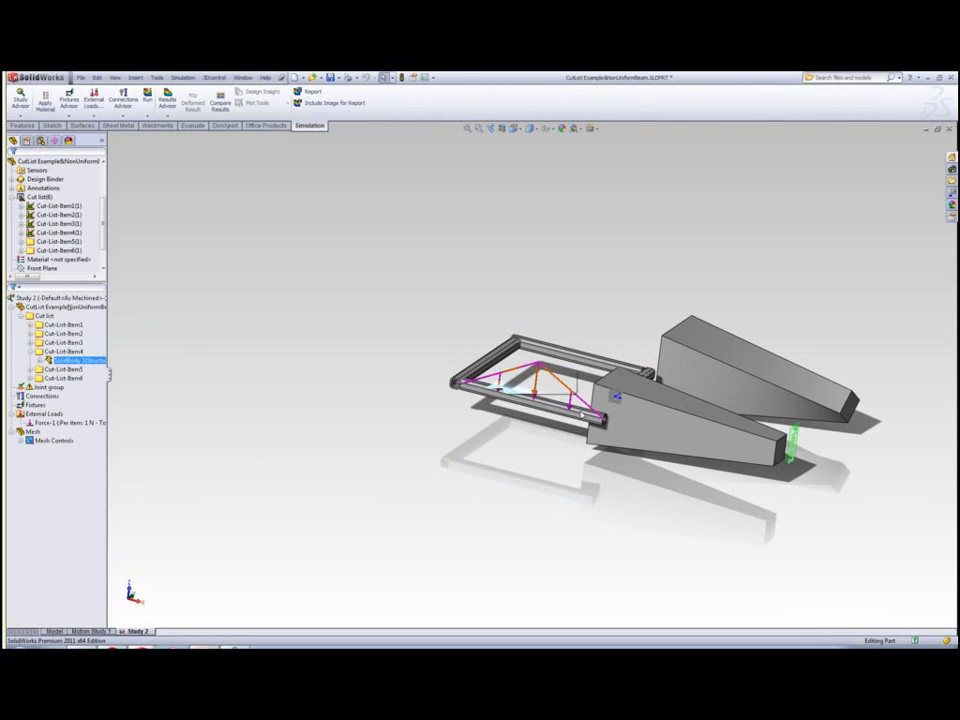
Step: Edit the Force-1 load and try the parabolic nonuniform distribution on the beam in place of the triangular one
{"action": "left_click", "coordinate": [46, 414]}
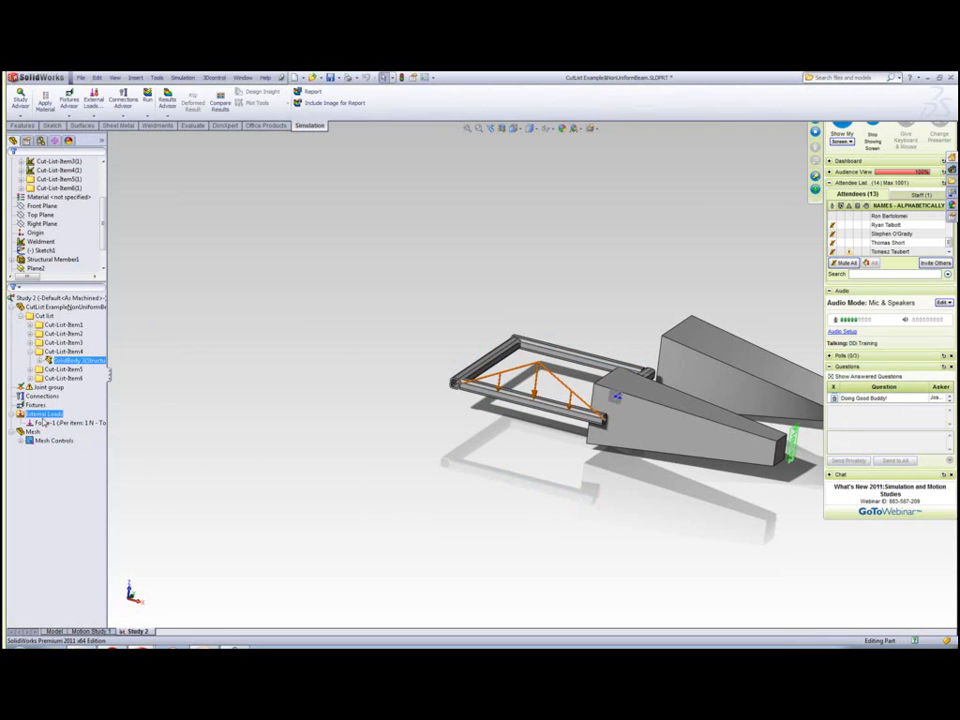
{"action": "right_click", "coordinate": [44, 424]}
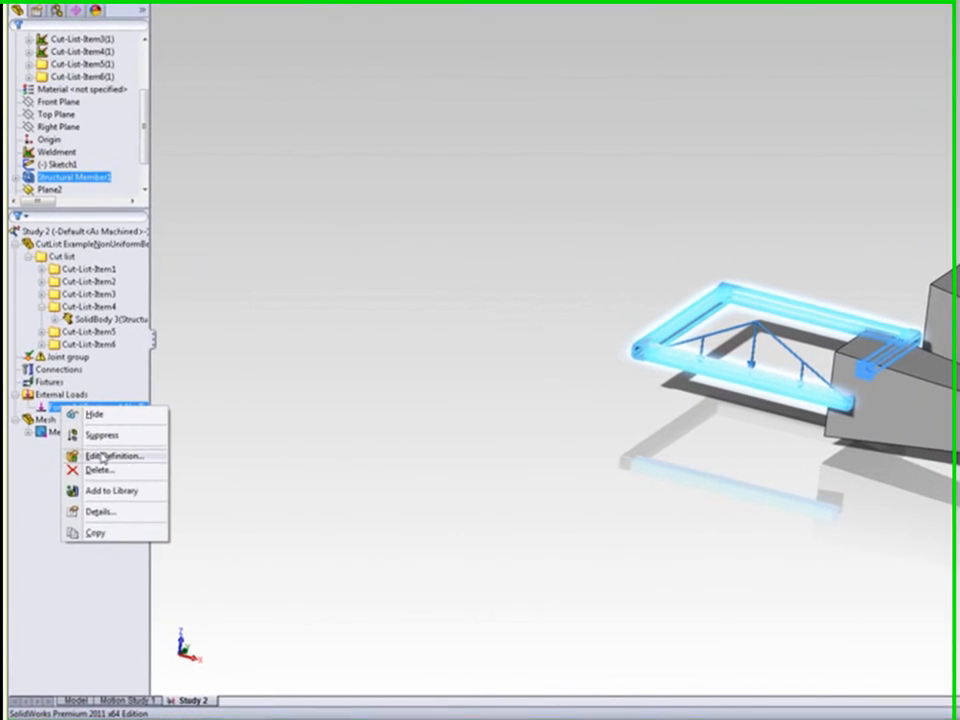
{"action": "left_click", "coordinate": [116, 447]}
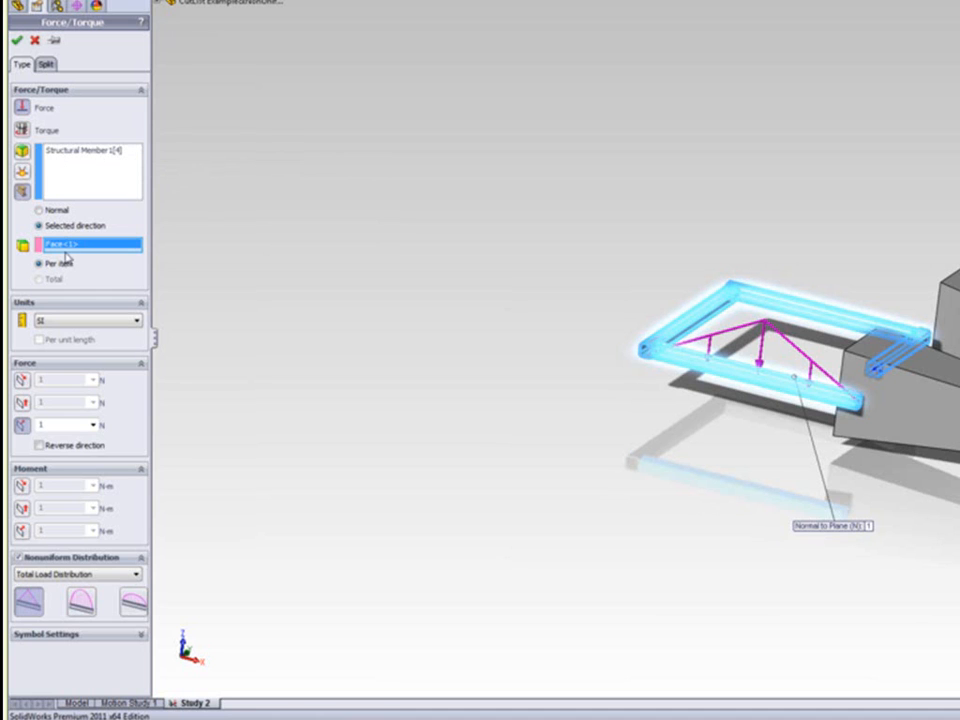
{"action": "left_click", "coordinate": [33, 598]}
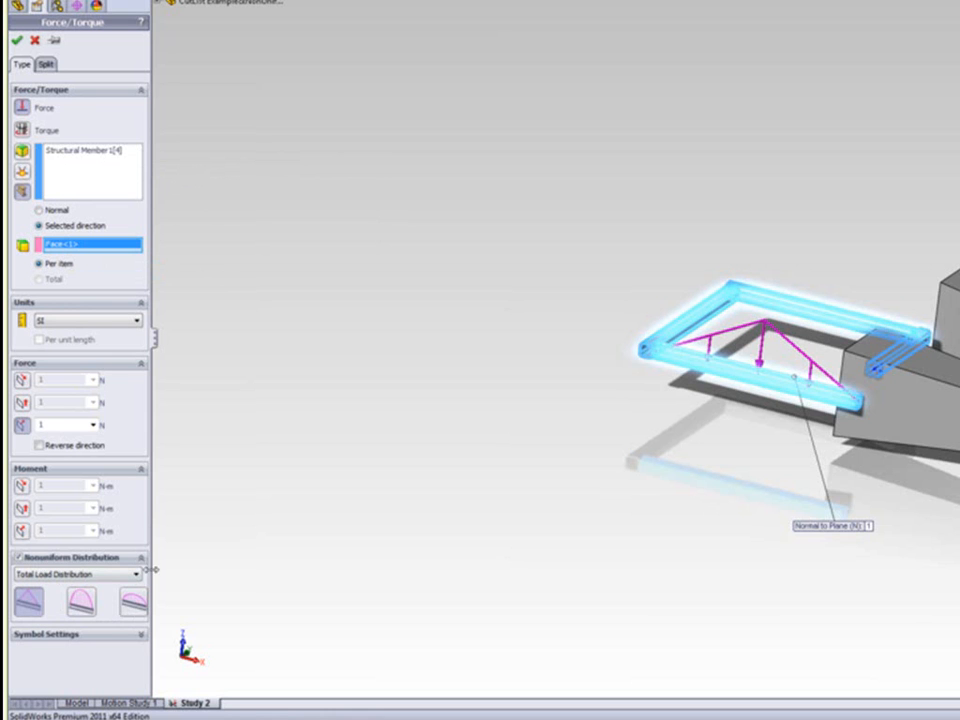
{"action": "scroll", "coordinate": [750, 357], "scroll_direction": "down", "scroll_amount": 5}
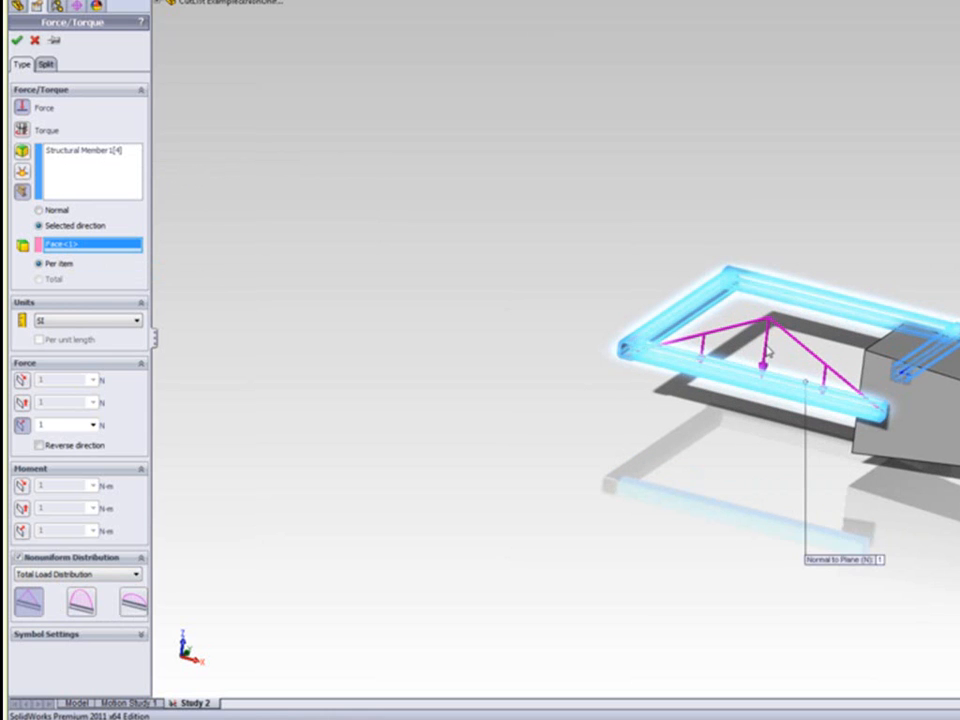
{"action": "scroll", "coordinate": [766, 352], "scroll_direction": "down", "scroll_amount": 3}
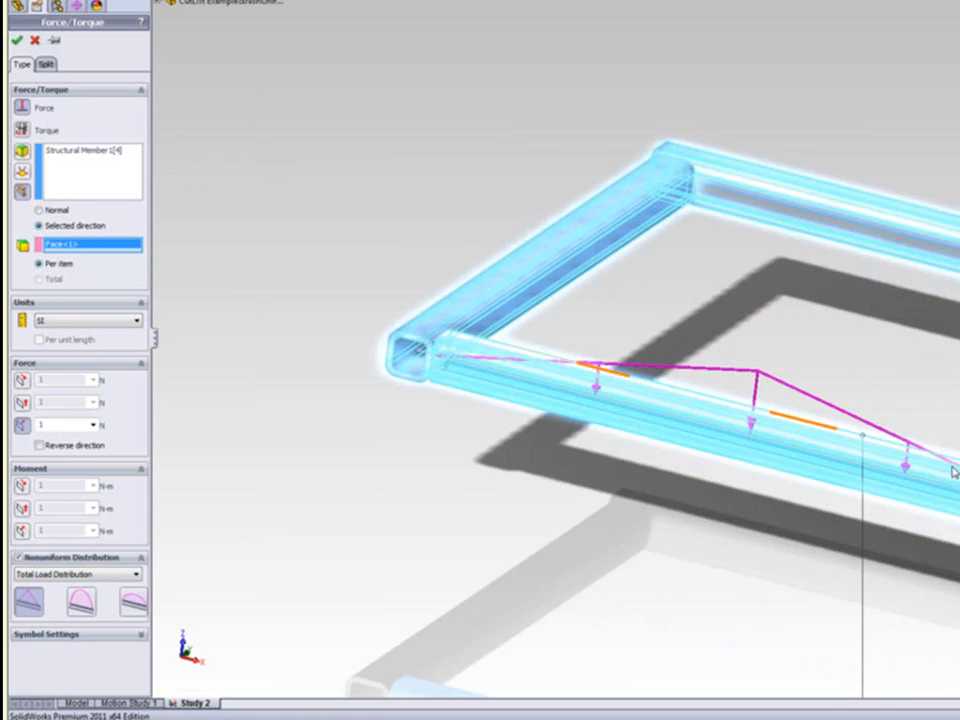
{"action": "left_click", "coordinate": [83, 601]}
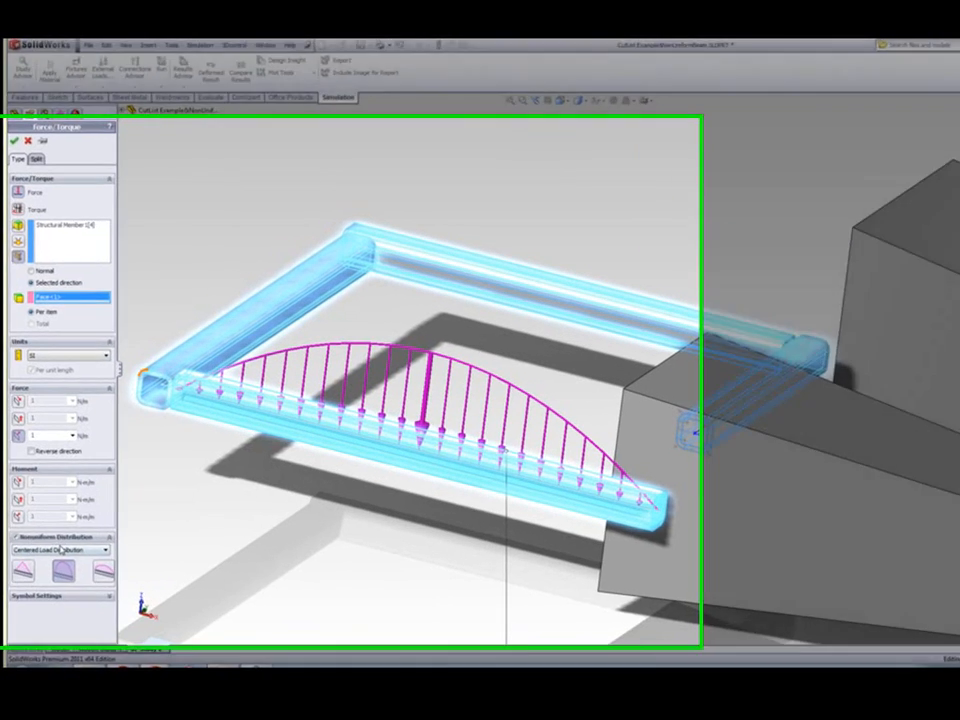
Step: Try Table Driven Load Distribution for the force and show its percentage table and file options
{"action": "left_click", "coordinate": [56, 540]}
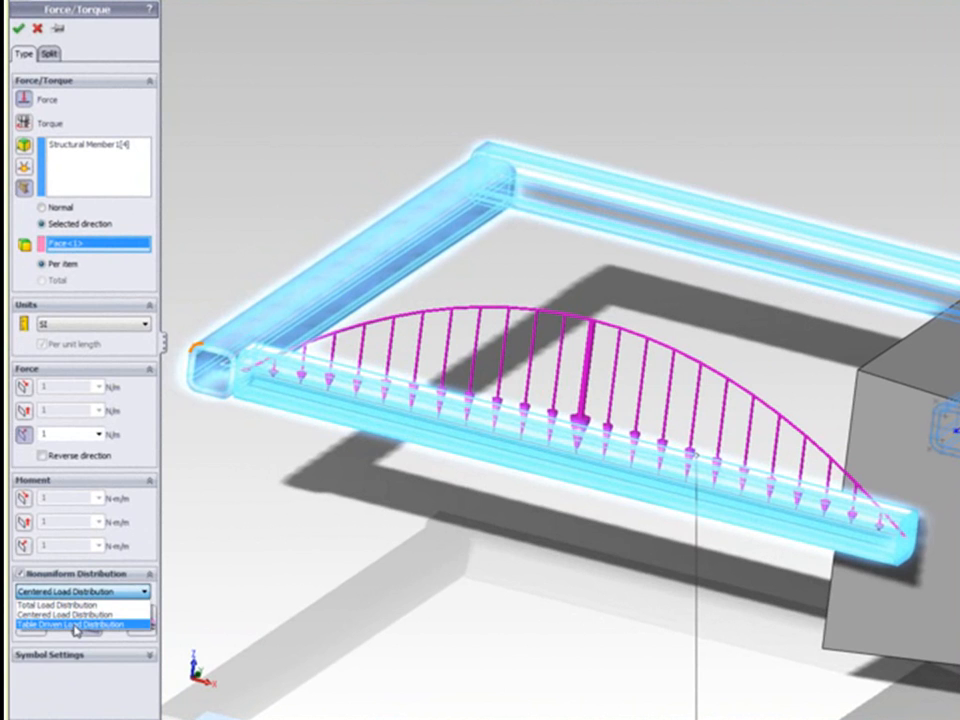
{"action": "left_click", "coordinate": [75, 626]}
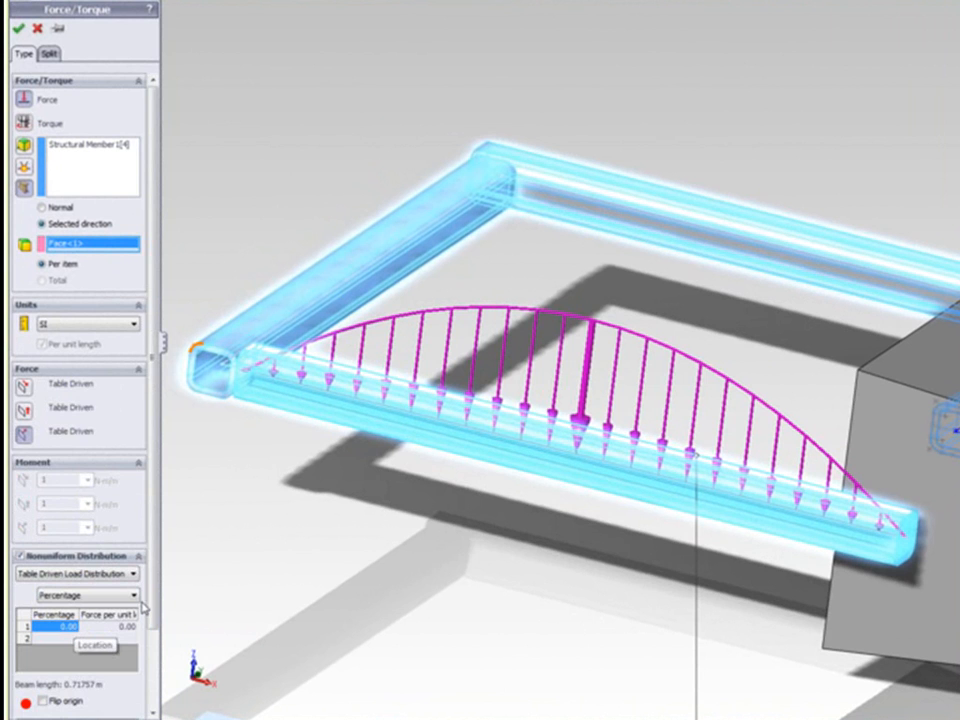
{"action": "left_click_drag", "start_coordinate": [155, 598], "coordinate": [155, 628]}
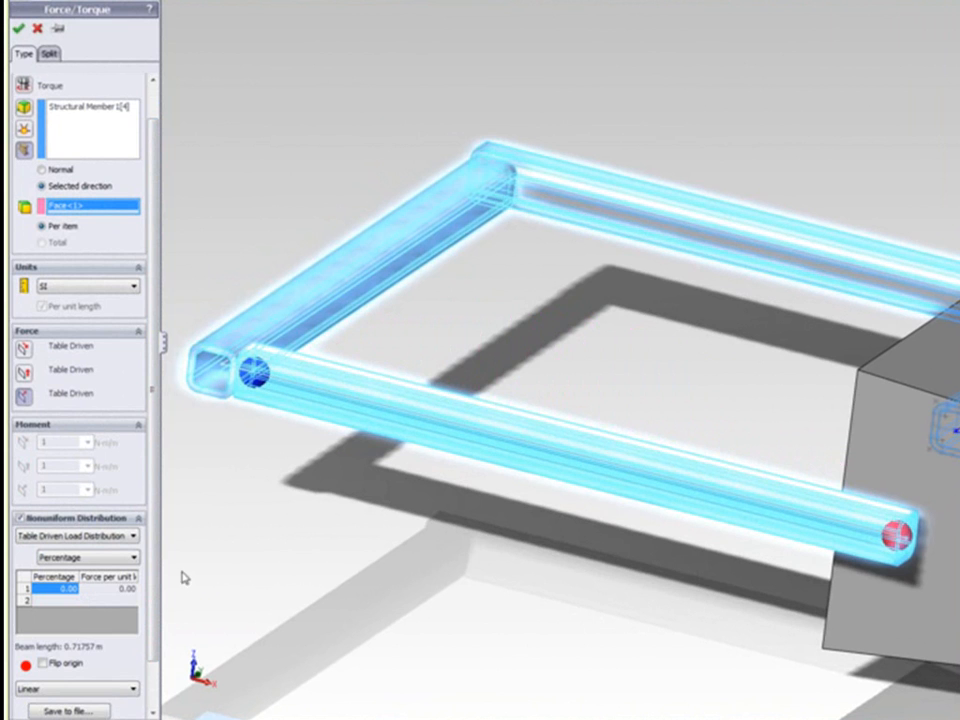
{"action": "left_click_drag", "start_coordinate": [156, 561], "coordinate": [161, 603]}
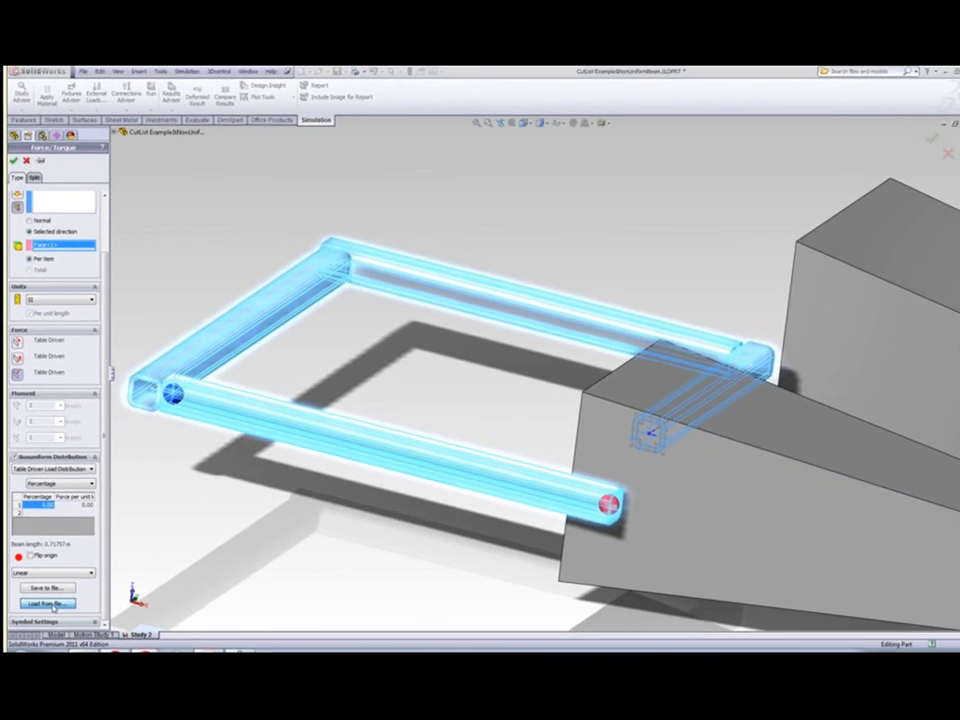
Step: Browse for a CSV load table to load, cancel the file selection and leave the force definition without applying changes
{"action": "left_click", "coordinate": [72, 684]}
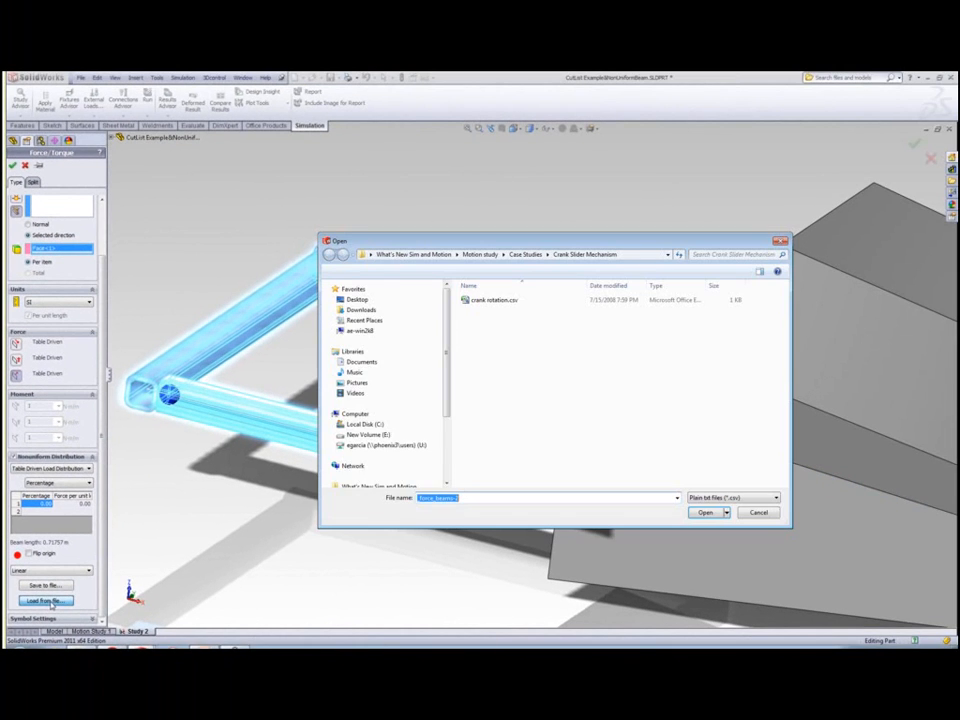
{"action": "left_click", "coordinate": [745, 498]}
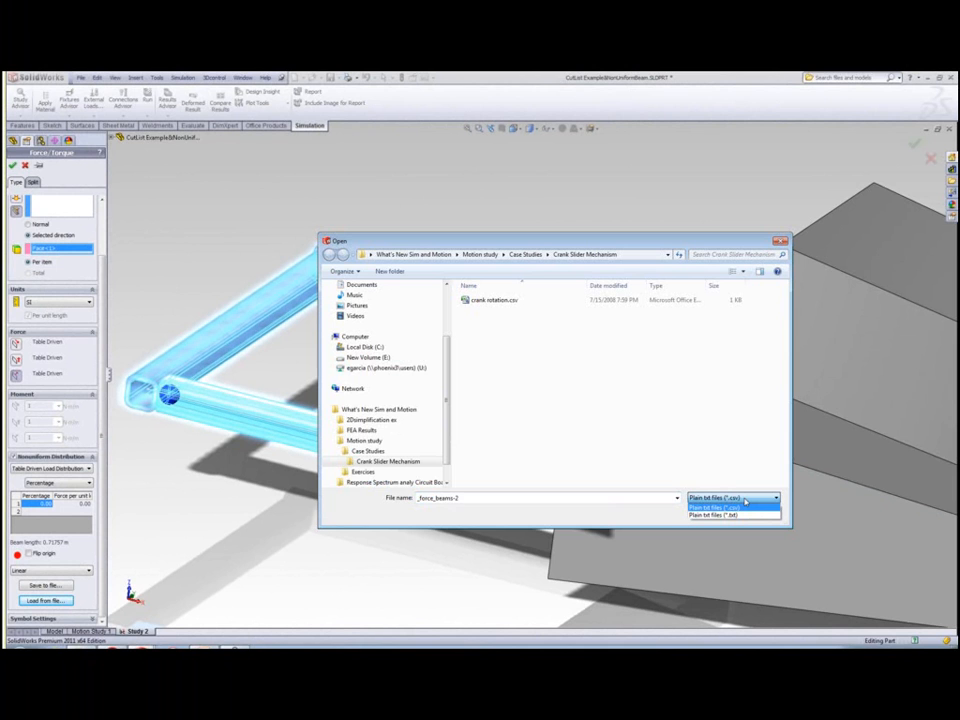
{"action": "left_click", "coordinate": [742, 507]}
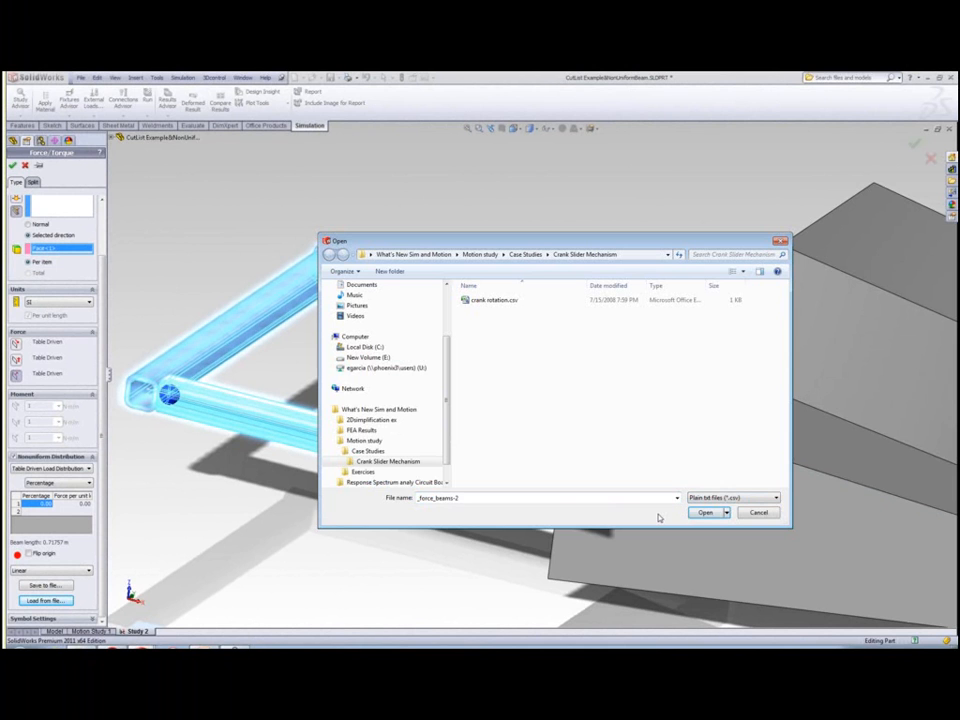
{"action": "left_click", "coordinate": [758, 512]}
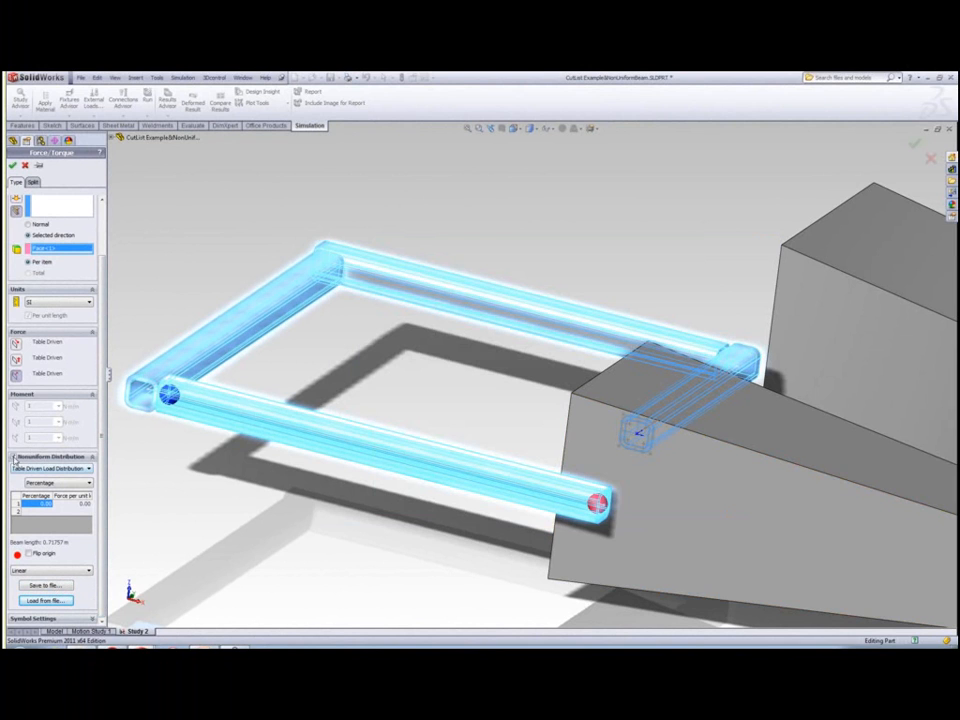
{"action": "left_click", "coordinate": [12, 140]}
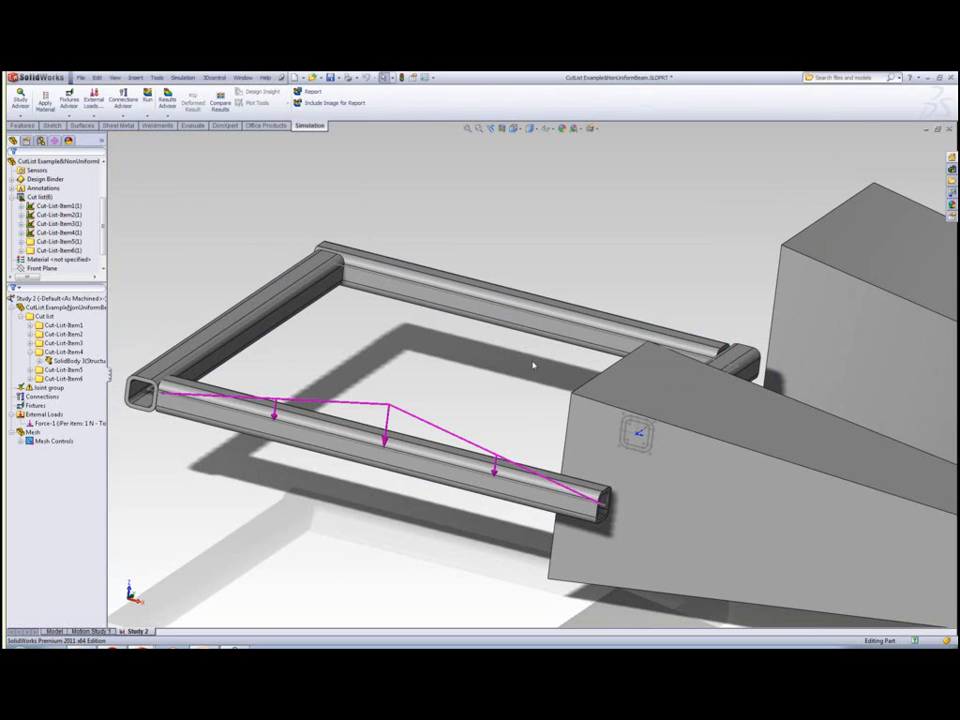
{"action": "scroll", "coordinate": [534, 365], "scroll_direction": "up", "scroll_amount": 8}
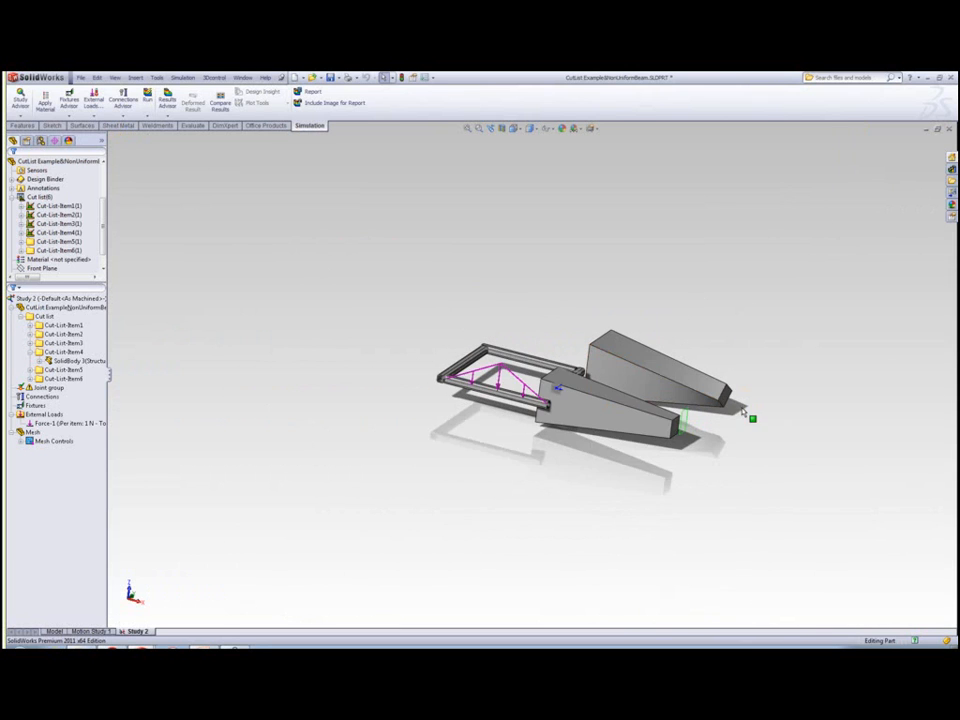
Step: Treat the Loft1 tapered solid body in Cut-List-Item5 as a beam and check its entry in the study's cut list
{"action": "scroll", "coordinate": [745, 414], "scroll_direction": "down", "scroll_amount": 2}
{"action": "scroll", "coordinate": [507, 274], "scroll_direction": "down", "scroll_amount": 6}
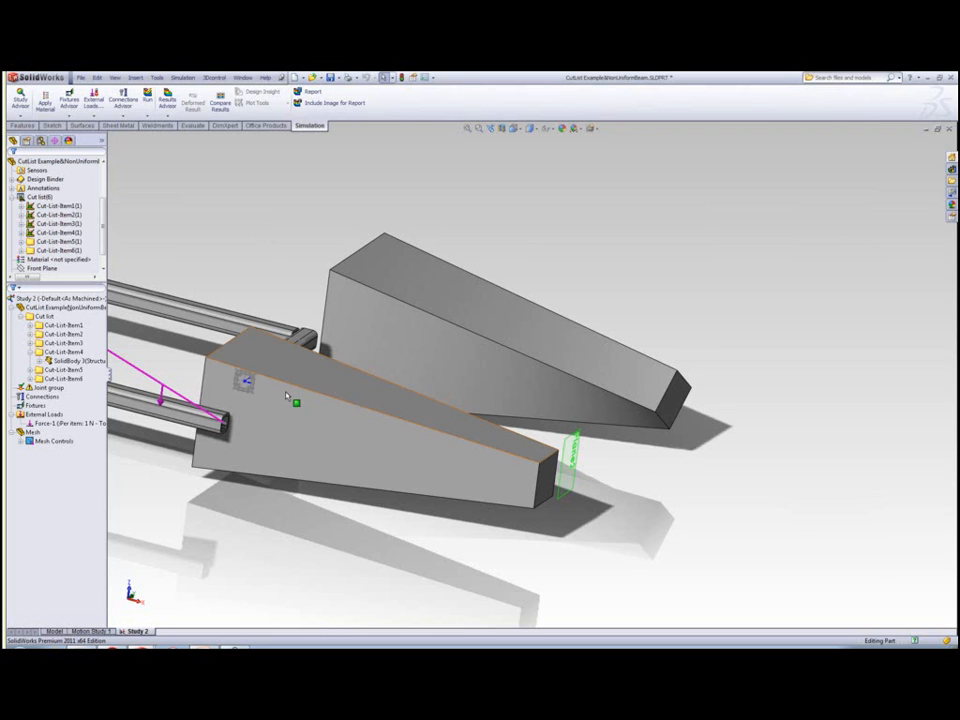
{"action": "left_click", "coordinate": [287, 426]}
{"action": "left_click", "coordinate": [189, 405], "text": "ctrl"}
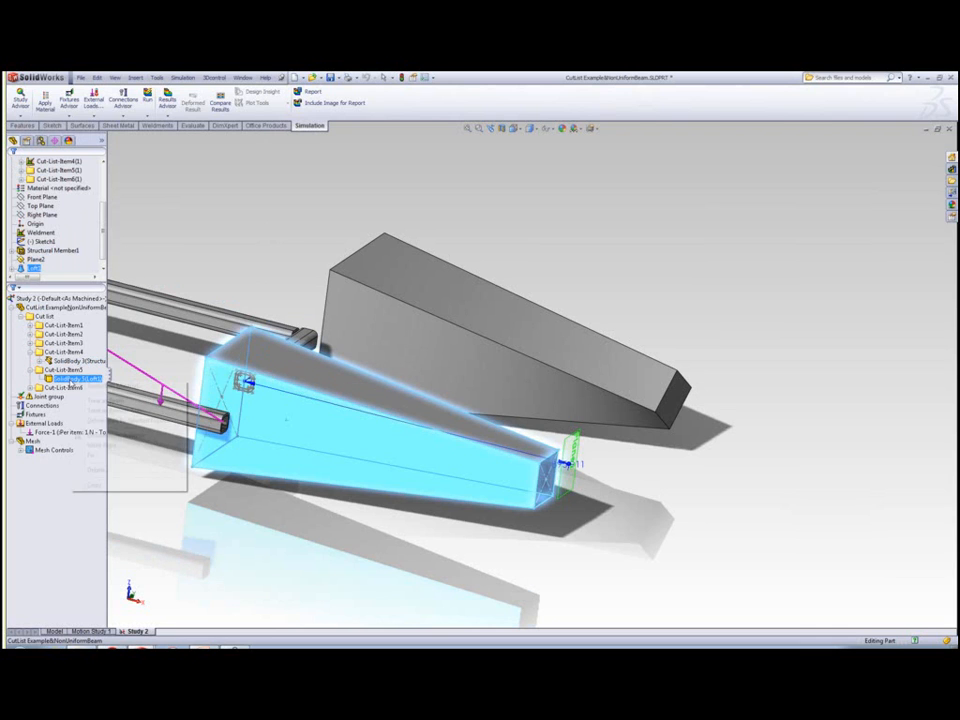
{"action": "right_click", "coordinate": [72, 379]}
{"action": "left_click", "coordinate": [95, 401]}
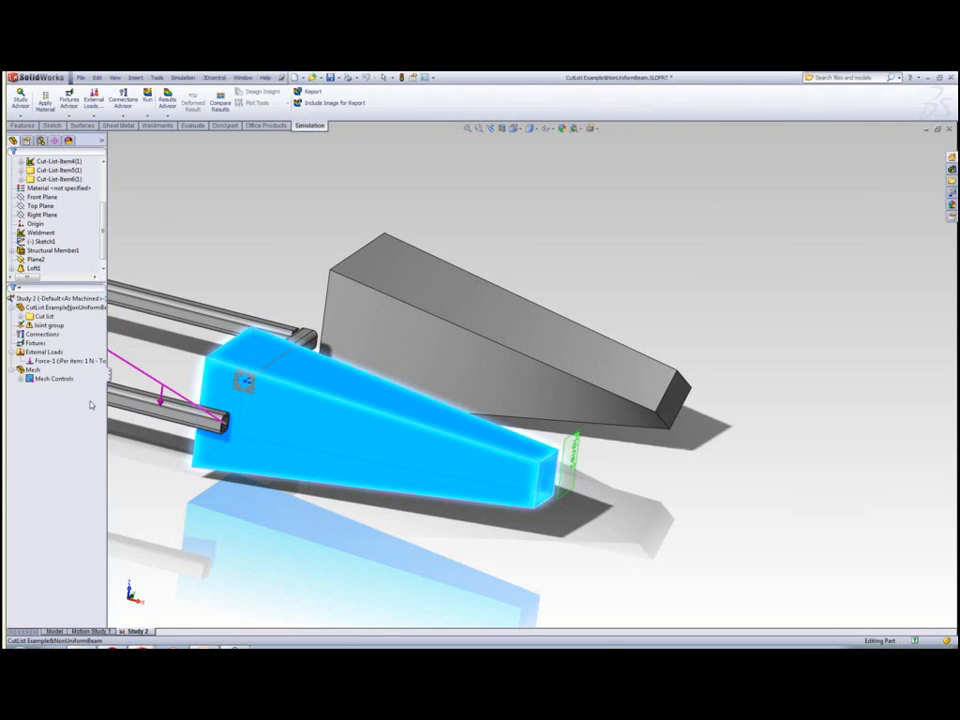
{"action": "left_click", "coordinate": [21, 316]}
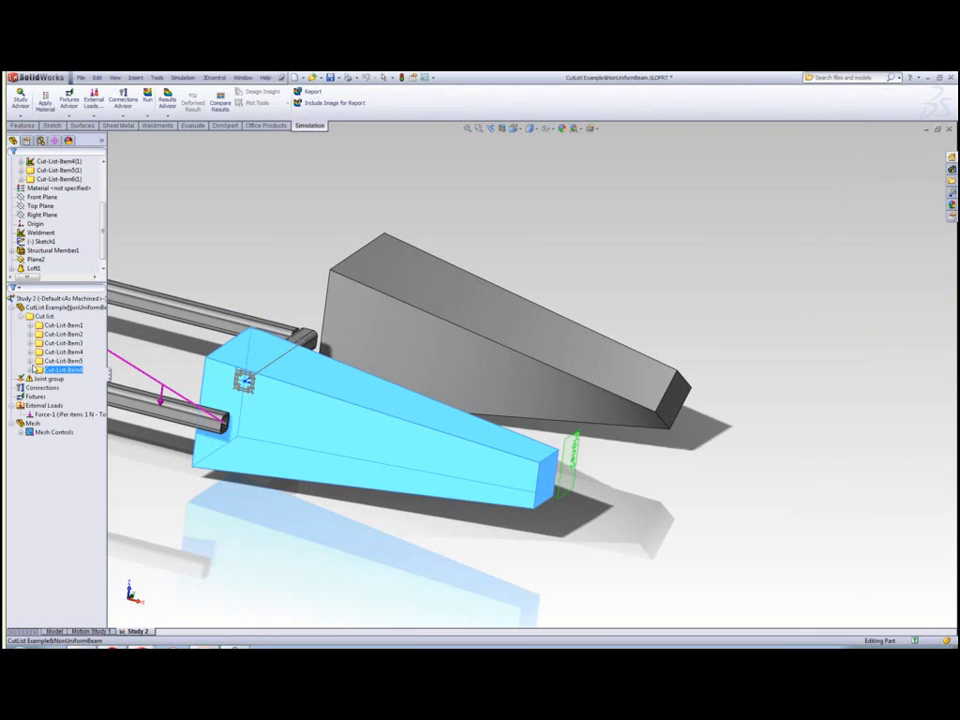
{"action": "left_click", "coordinate": [31, 361]}
{"action": "left_click", "coordinate": [70, 370]}
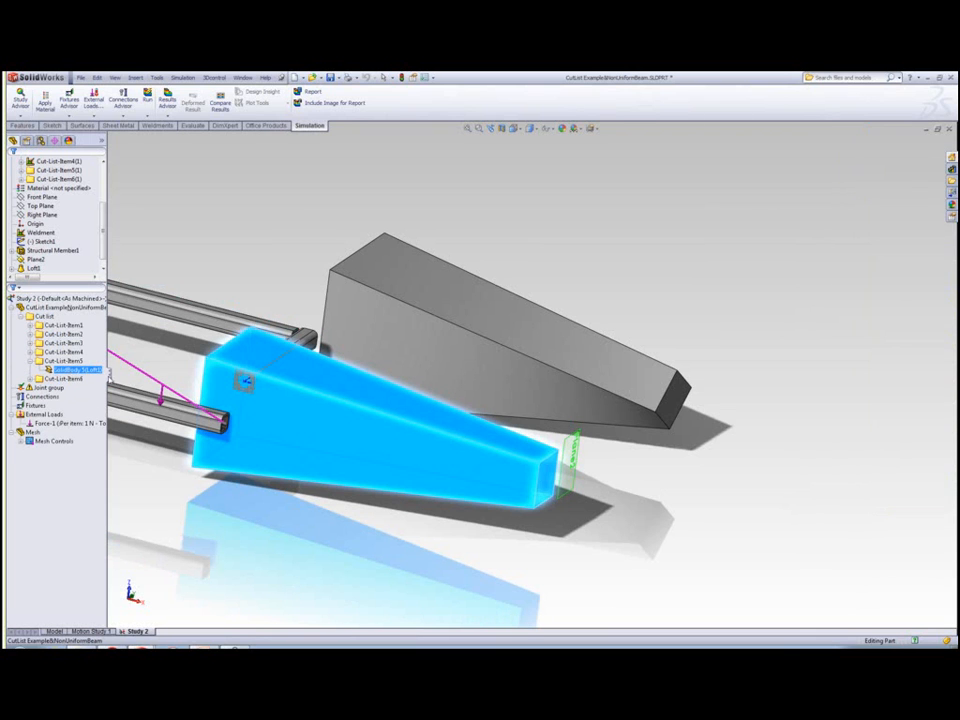
{"action": "left_click", "coordinate": [626, 452]}
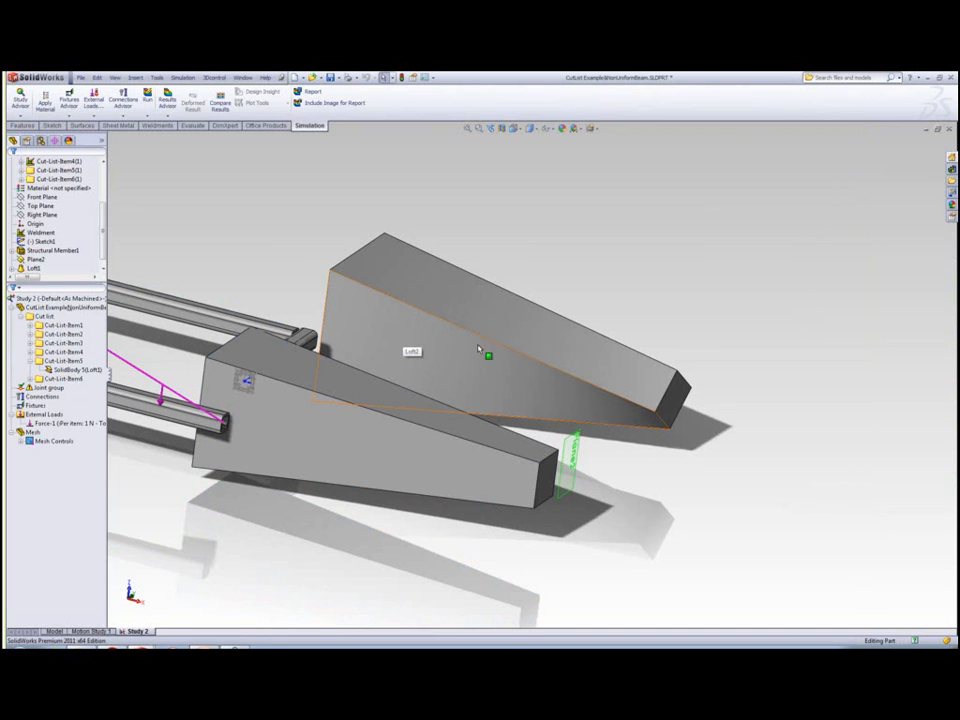
Step: Treat the Loft2 tapered solid body in Cut-List-Item6 as a beam
{"action": "left_click", "coordinate": [542, 373]}
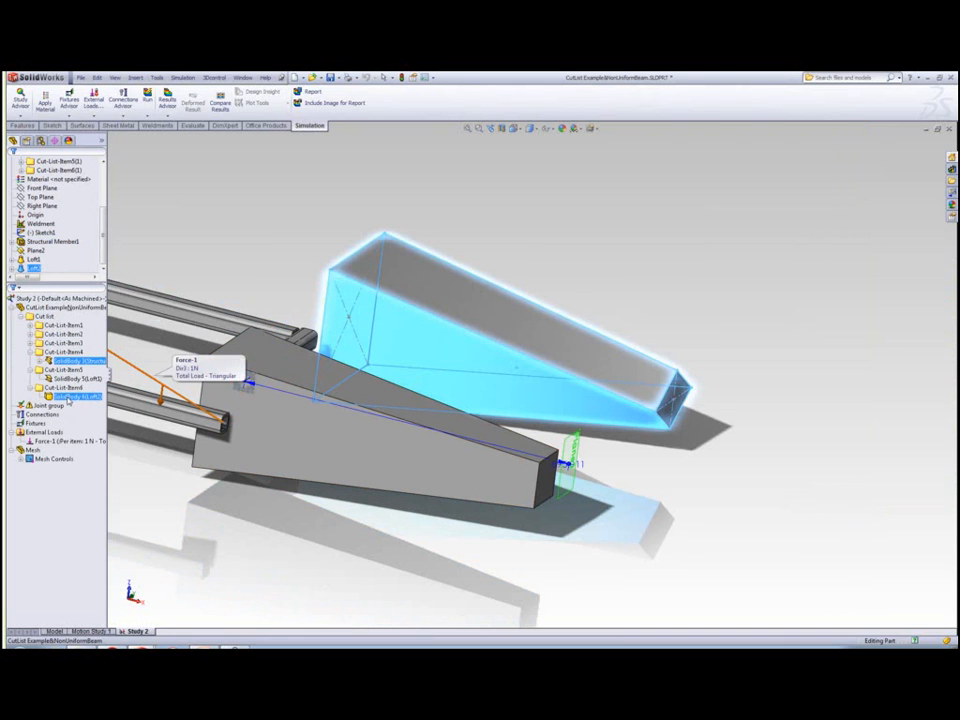
{"action": "right_click", "coordinate": [72, 397]}
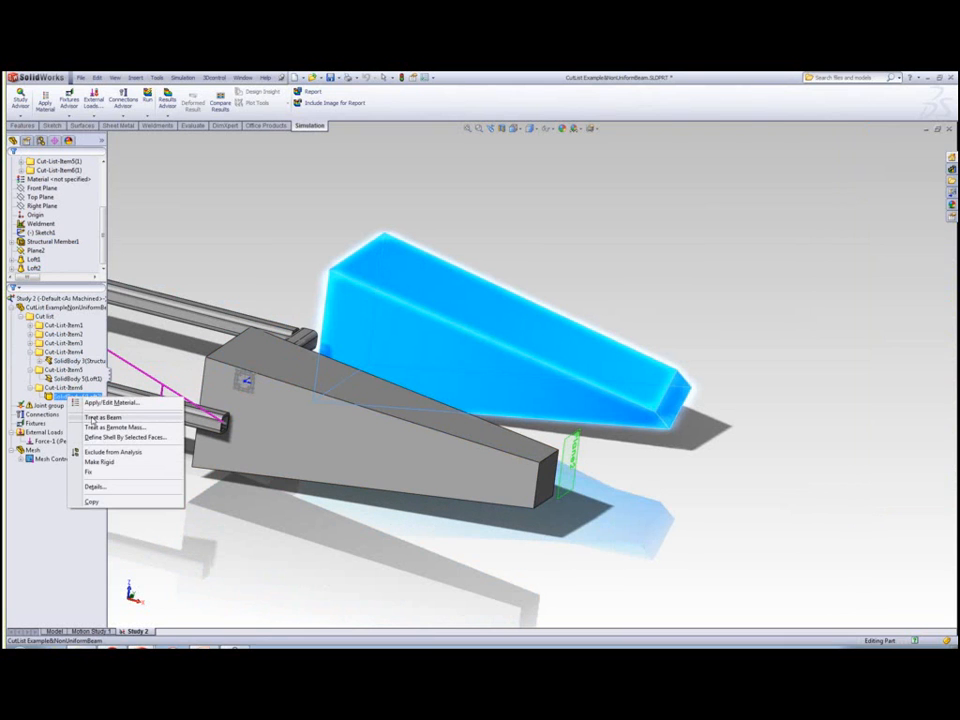
{"action": "left_click", "coordinate": [98, 417]}
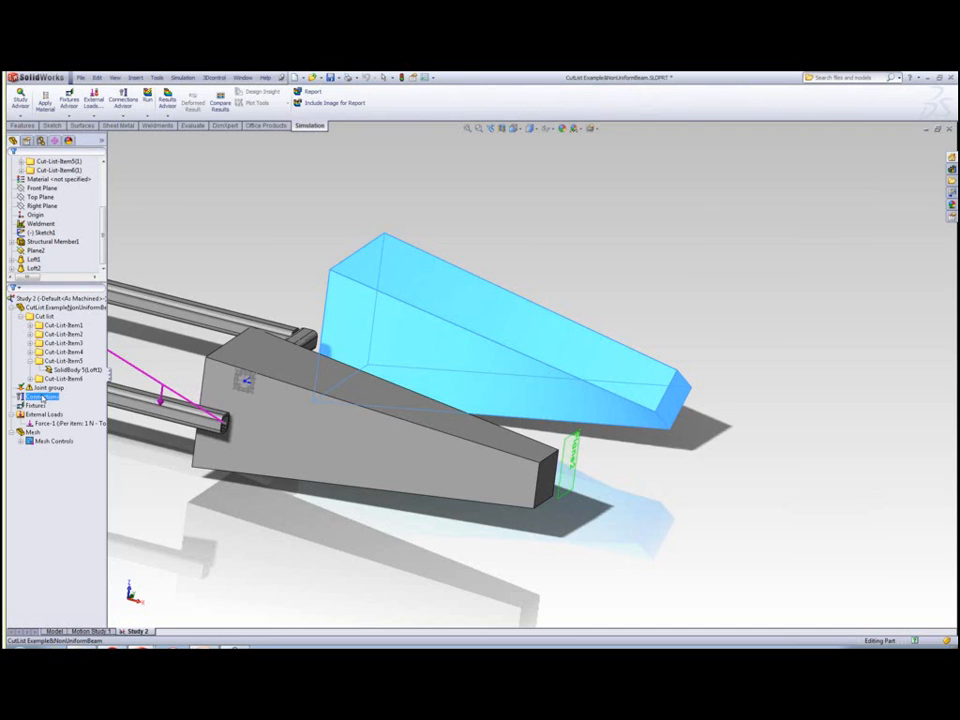
Step: Open an edge weld connector definition, show its European Standard weld sizing options and cancel it
{"action": "right_click", "coordinate": [33, 334]}
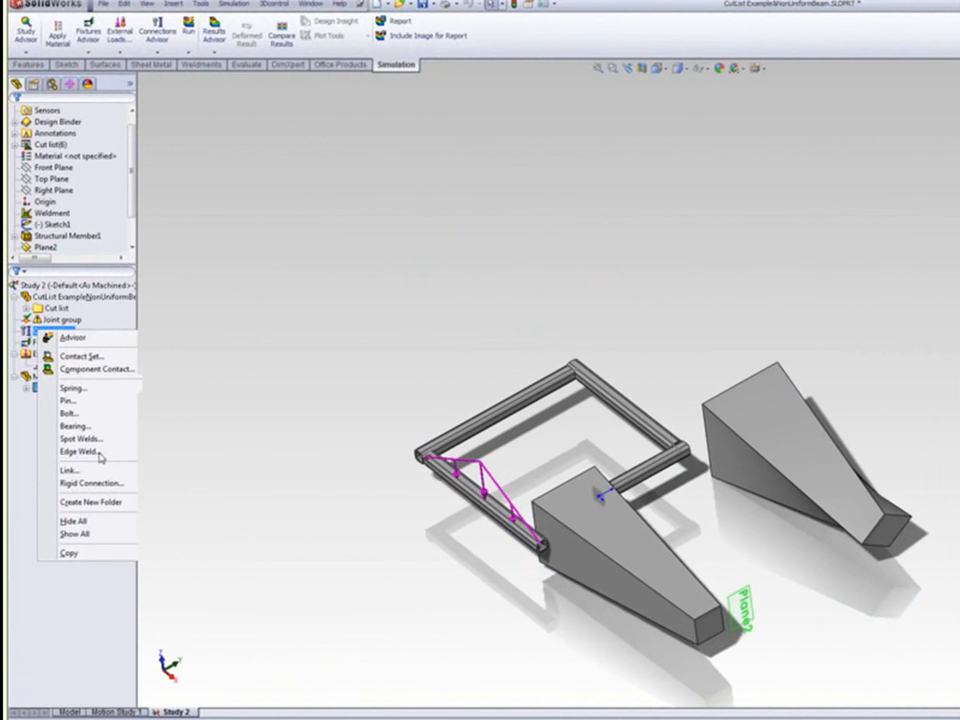
{"action": "left_click", "coordinate": [99, 455]}
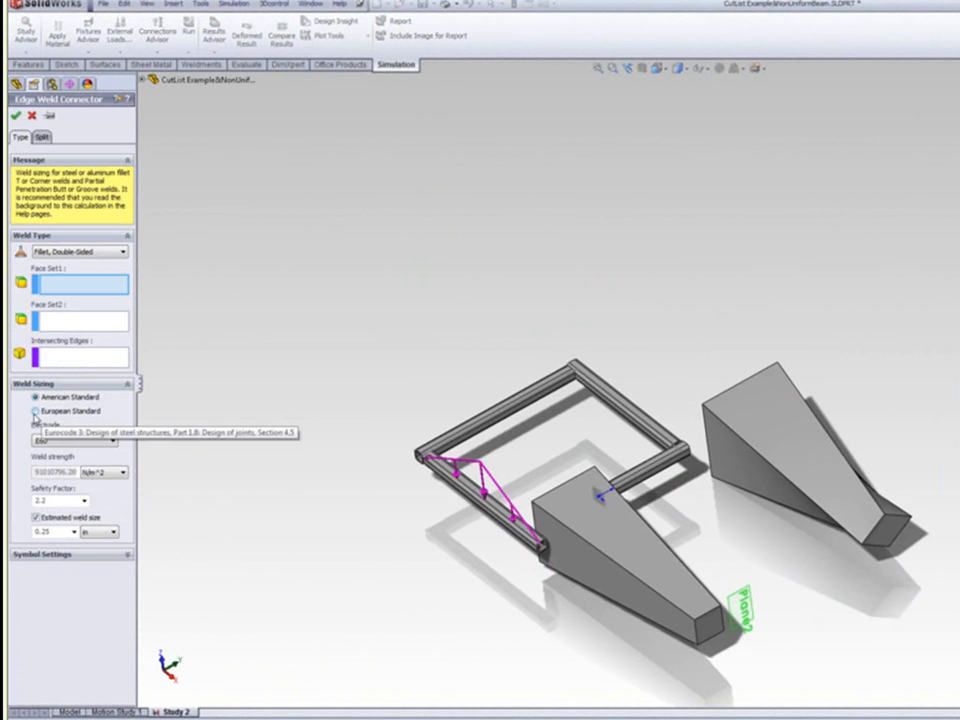
{"action": "left_click", "coordinate": [35, 411]}
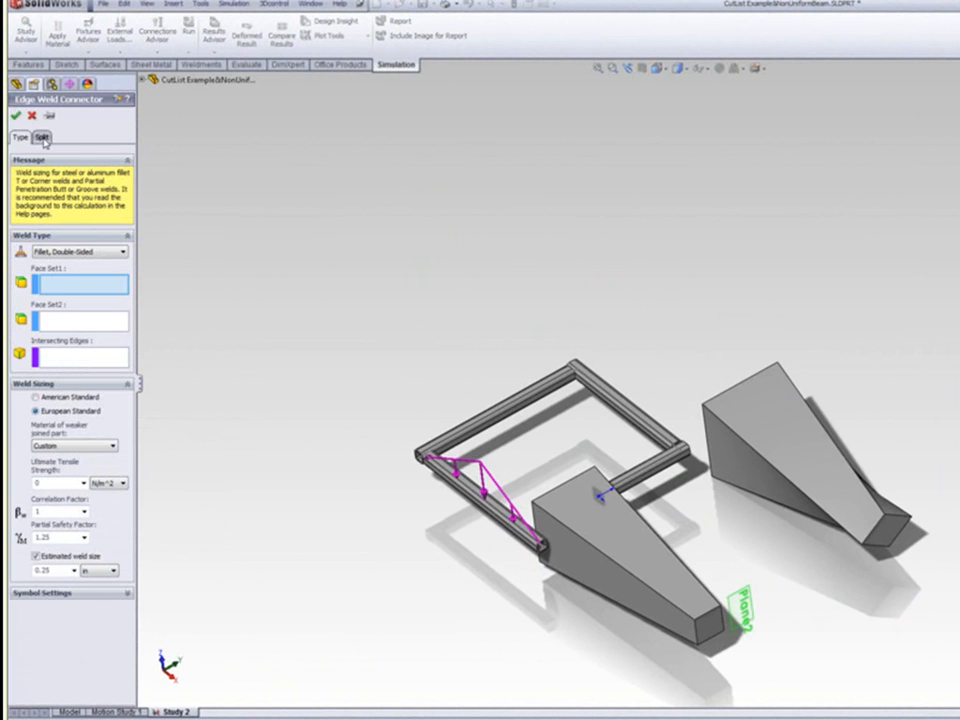
{"action": "left_click", "coordinate": [31, 116]}
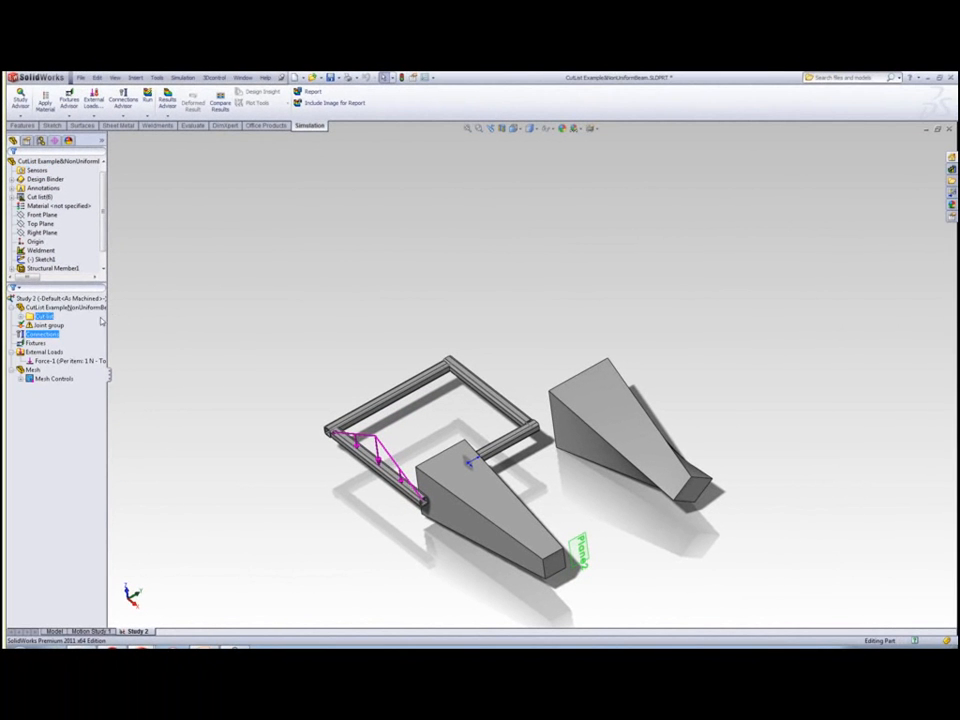
Step: Open a contact set definition, show the advanced No Penetration contact options and cancel it
{"action": "right_click", "coordinate": [57, 335]}
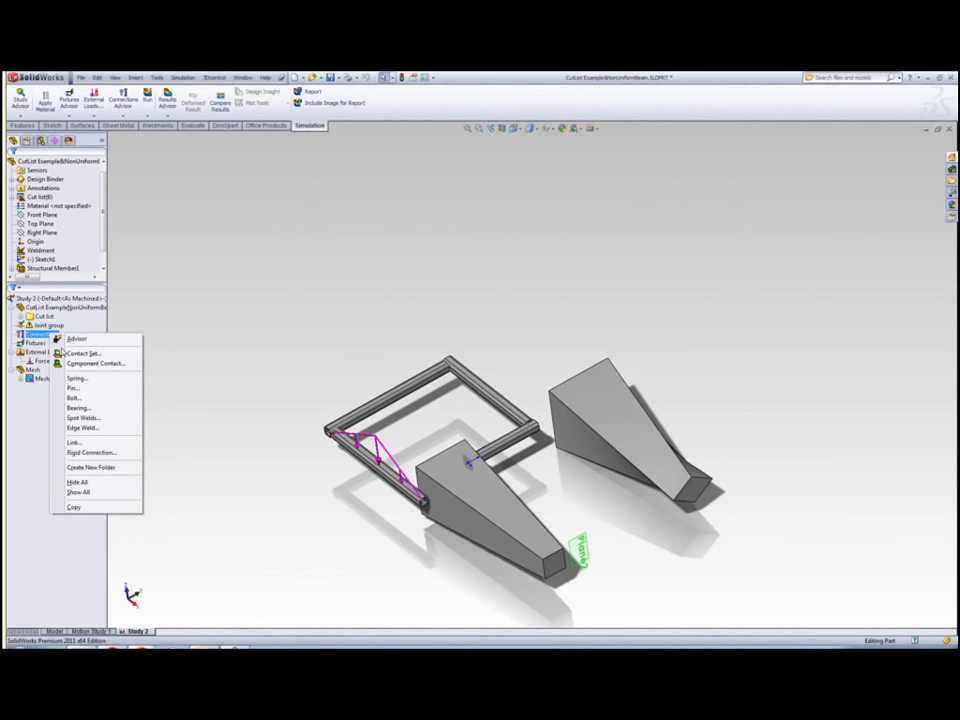
{"action": "left_click", "coordinate": [72, 353]}
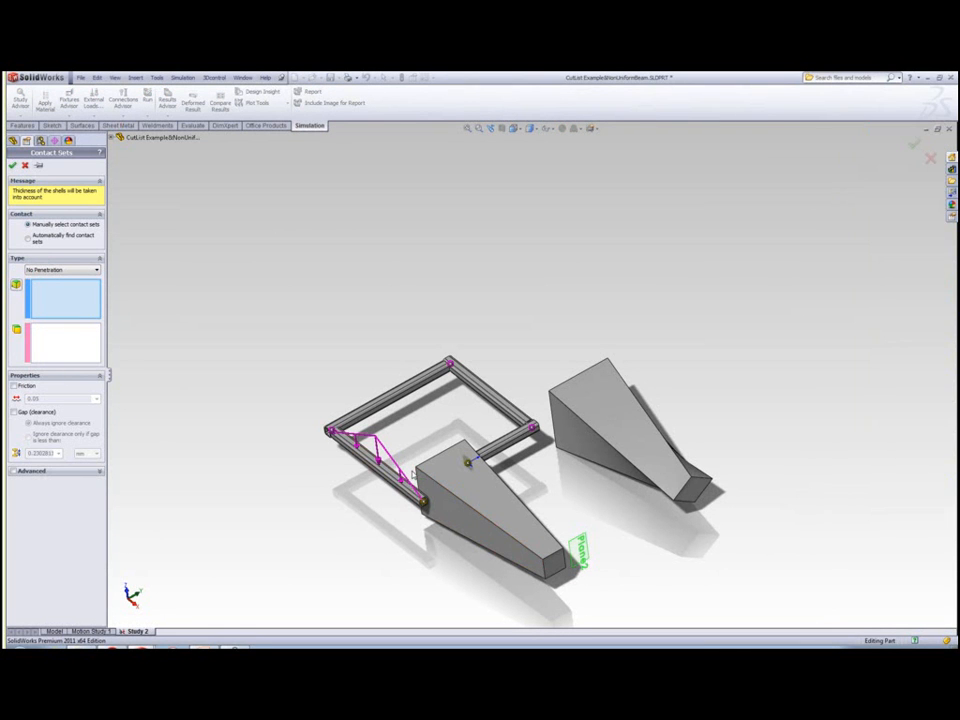
{"action": "left_click", "coordinate": [14, 472]}
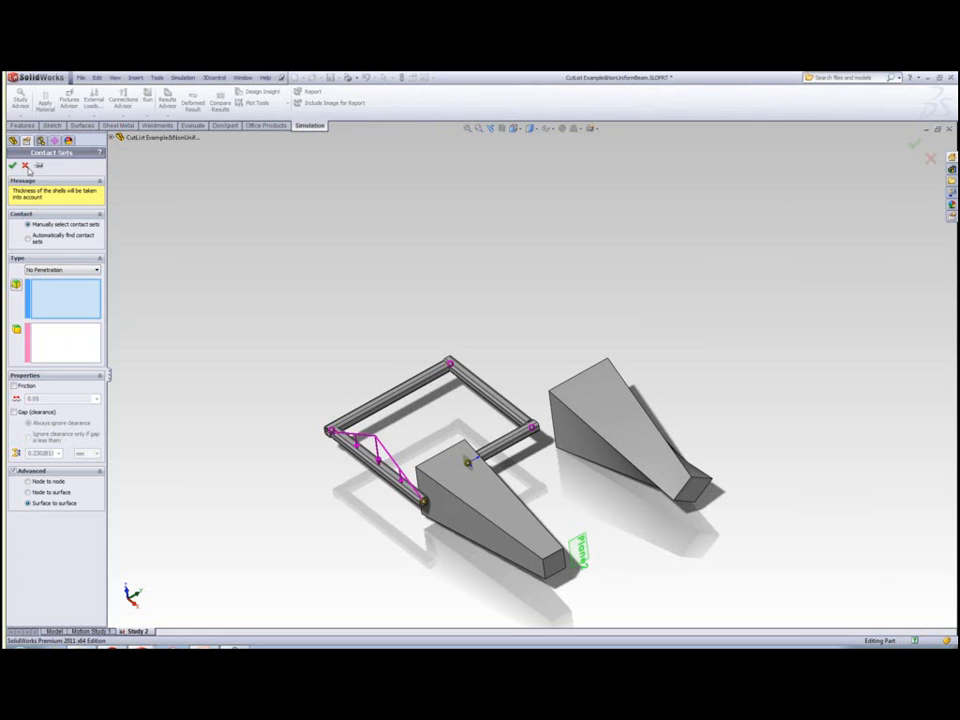
{"action": "left_click", "coordinate": [25, 165]}
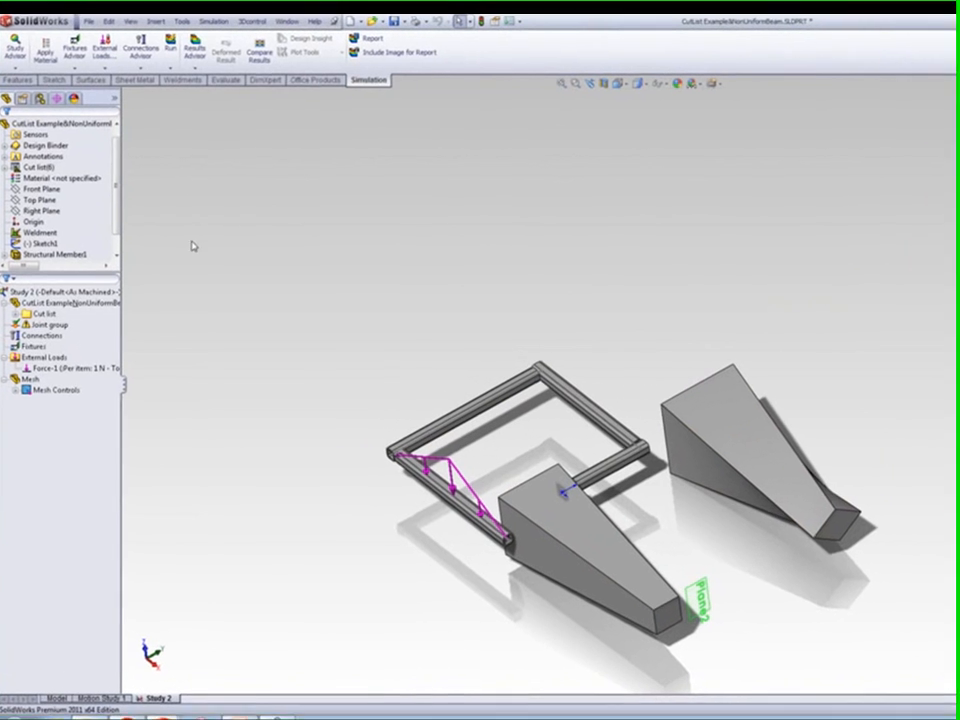
Step: Examine the static properties of Study 2, including the gap/contact, incompatible bonding and solver options, and cancel the dialog
{"action": "left_click", "coordinate": [80, 298]}
{"action": "right_click", "coordinate": [70, 292]}
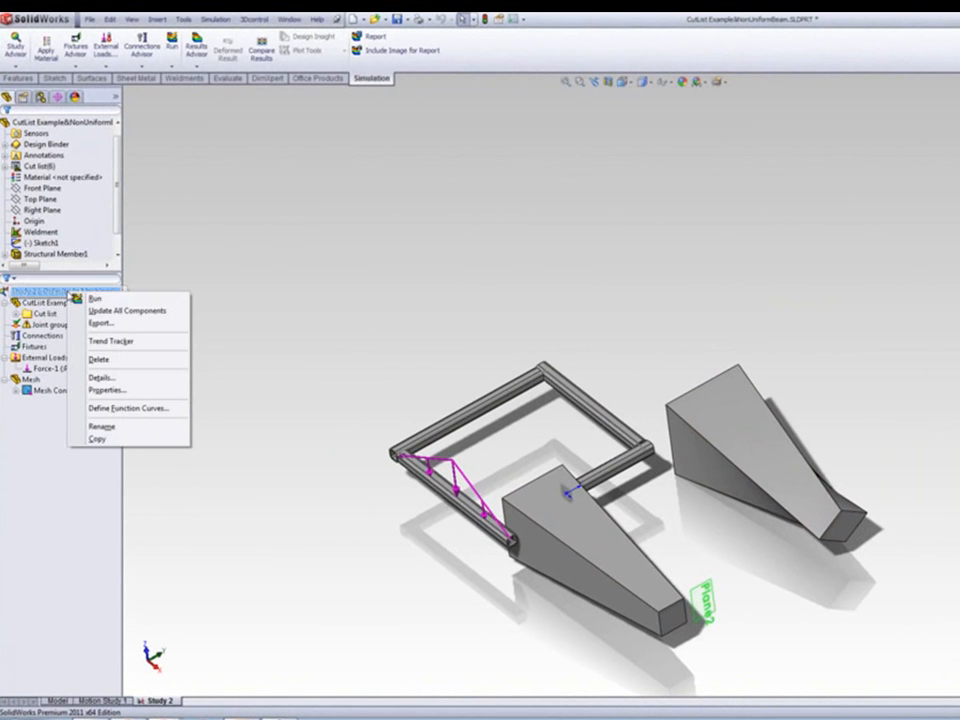
{"action": "left_click", "coordinate": [110, 390]}
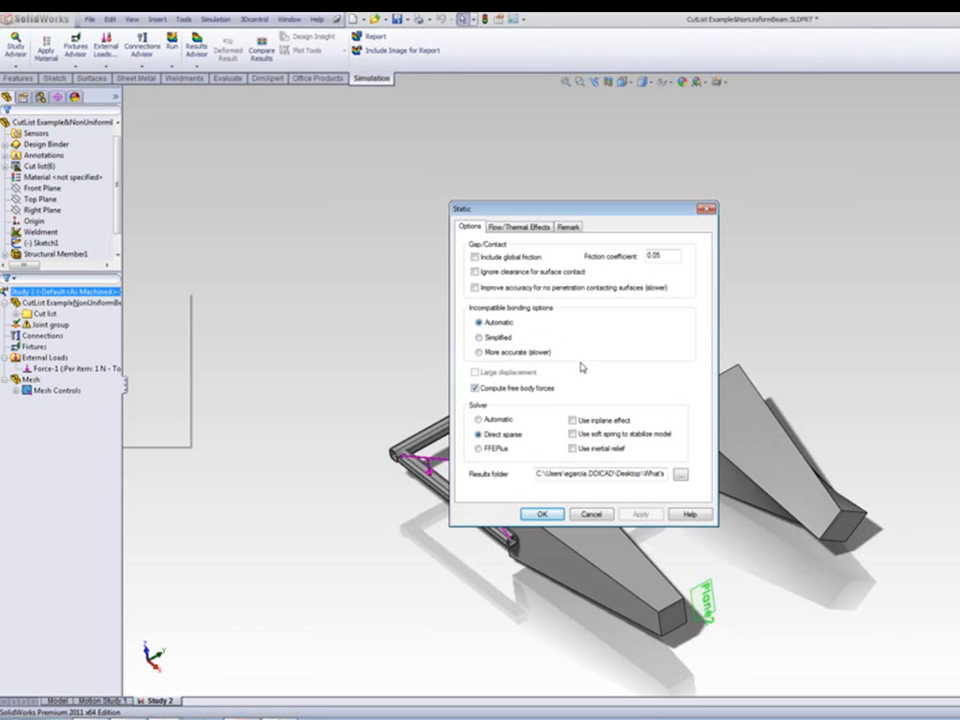
{"action": "left_click", "coordinate": [594, 514]}
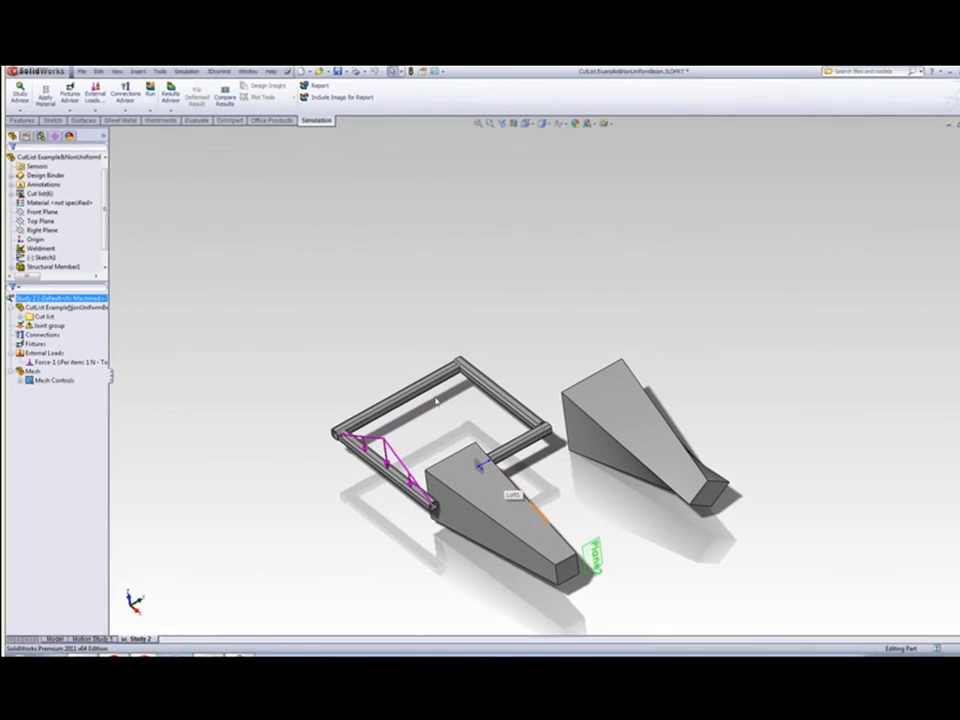
{"action": "left_click", "coordinate": [363, 332]}
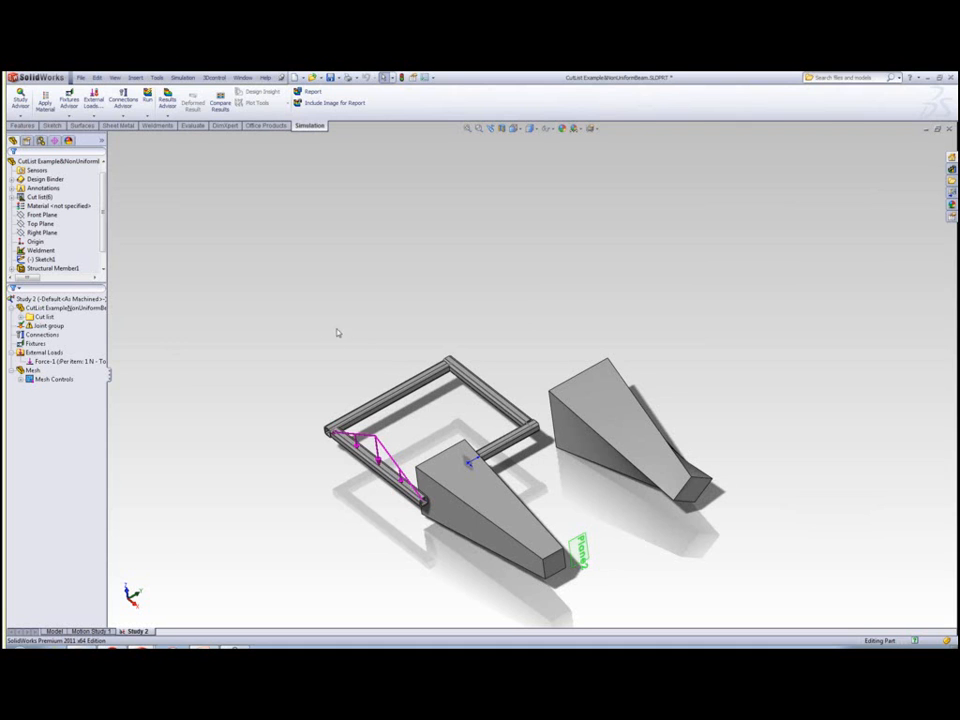
Step: Open the mesh creation settings, compare the parameters and advanced options of standard and curvature based meshes, and cancel the meshing
{"action": "left_click", "coordinate": [45, 352]}
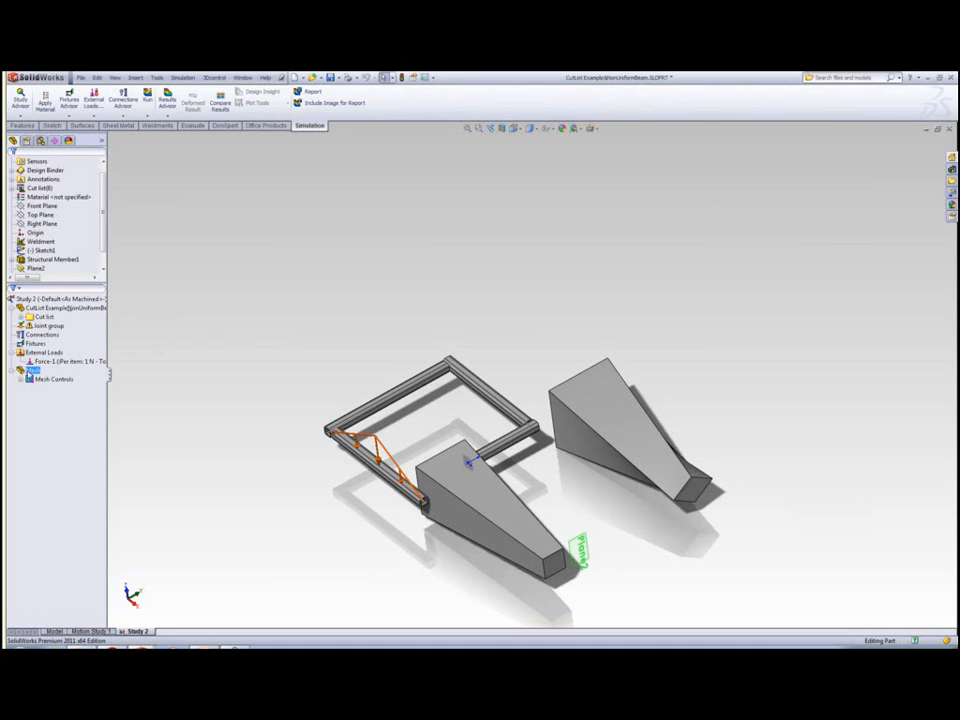
{"action": "right_click", "coordinate": [33, 370]}
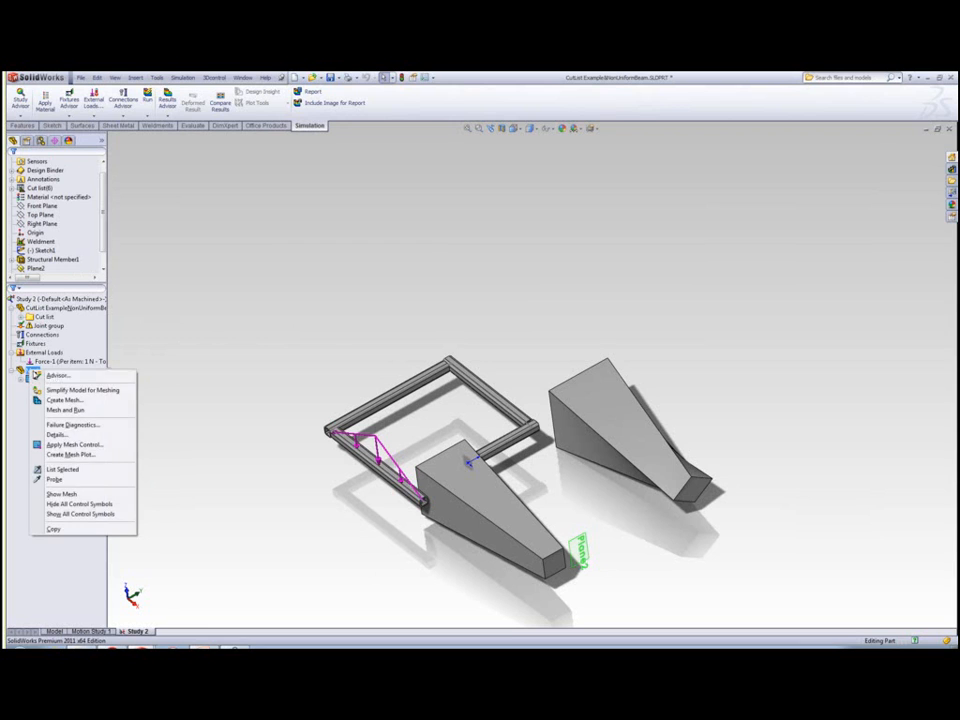
{"action": "left_click", "coordinate": [54, 400]}
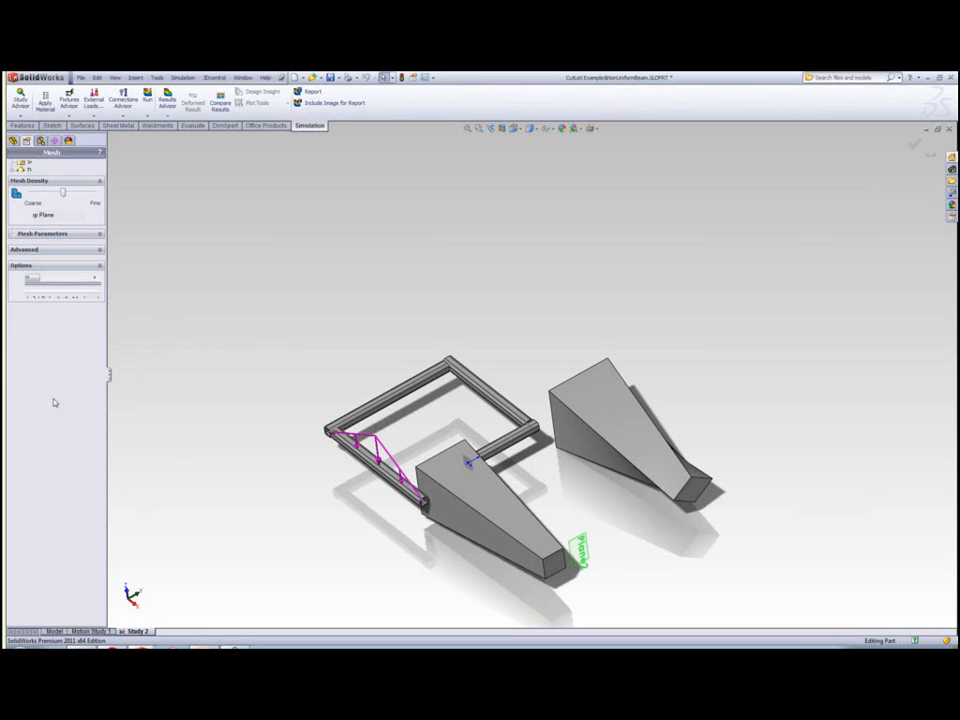
{"action": "left_click", "coordinate": [14, 234]}
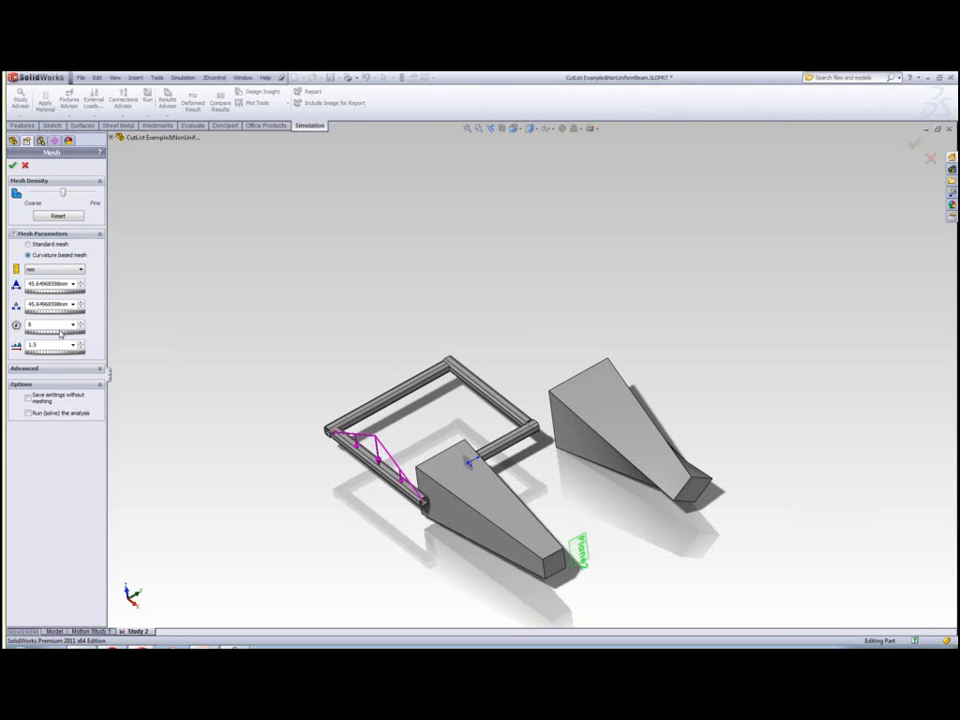
{"action": "left_click", "coordinate": [99, 368]}
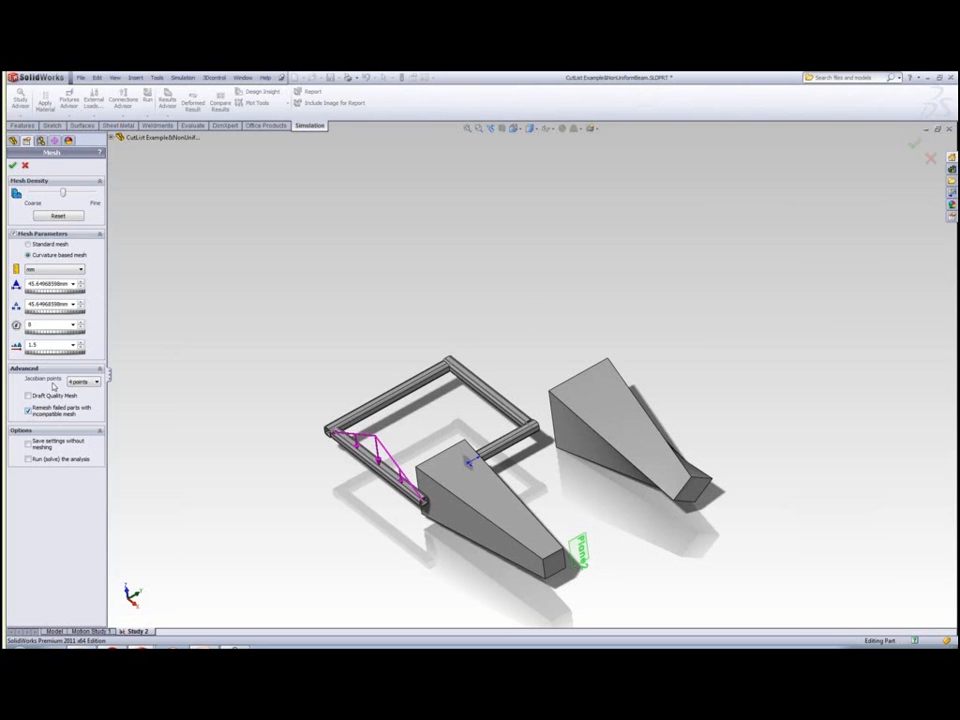
{"action": "left_click", "coordinate": [29, 244]}
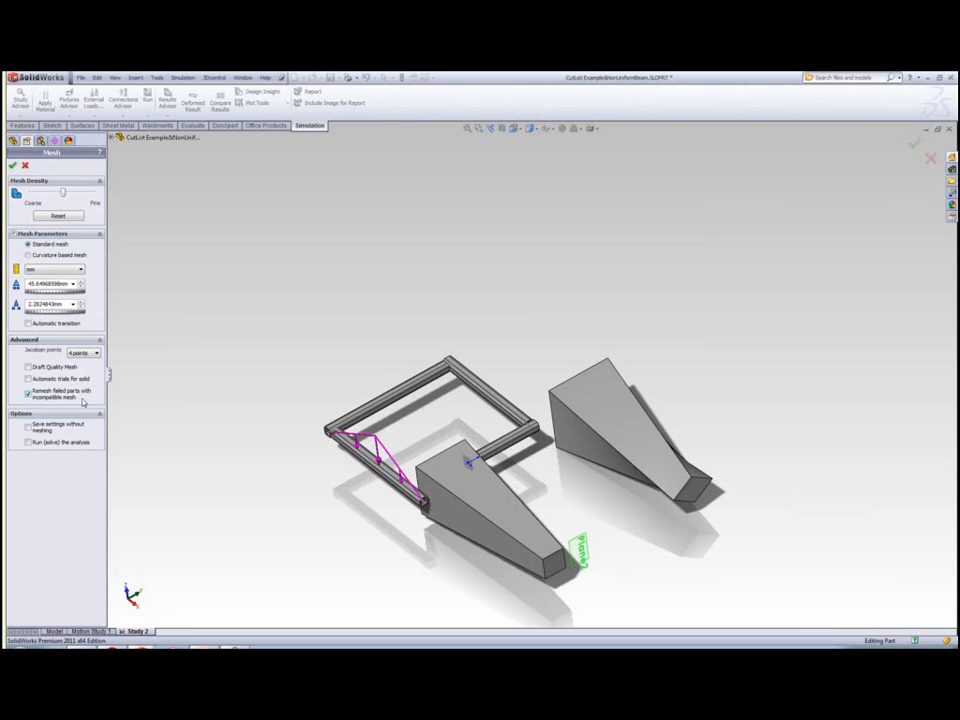
{"action": "left_click", "coordinate": [28, 255]}
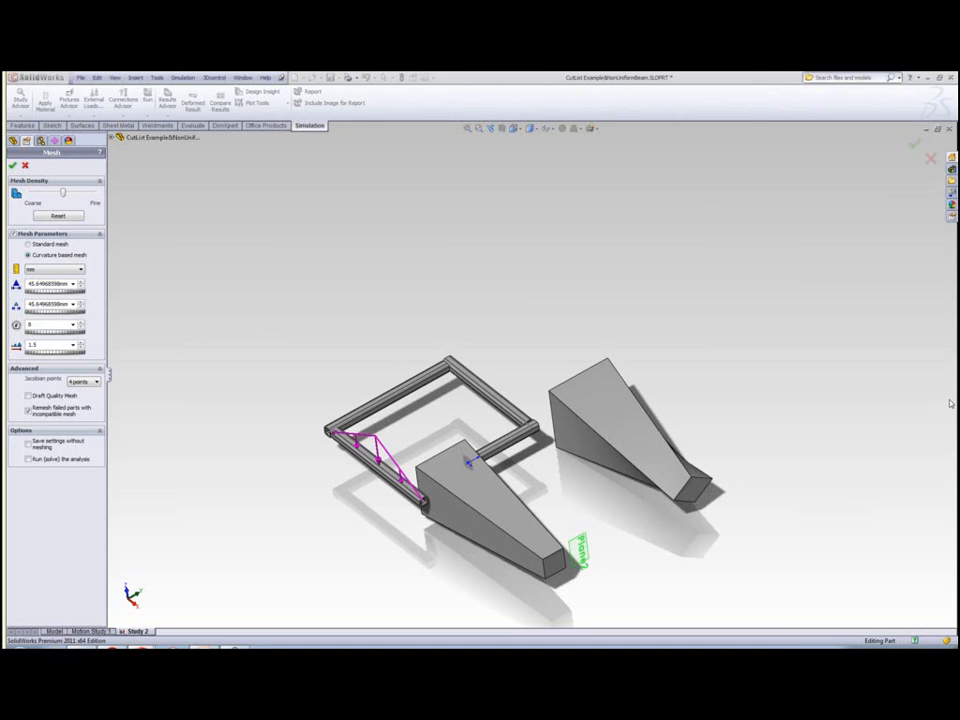
{"action": "left_click", "coordinate": [27, 168]}
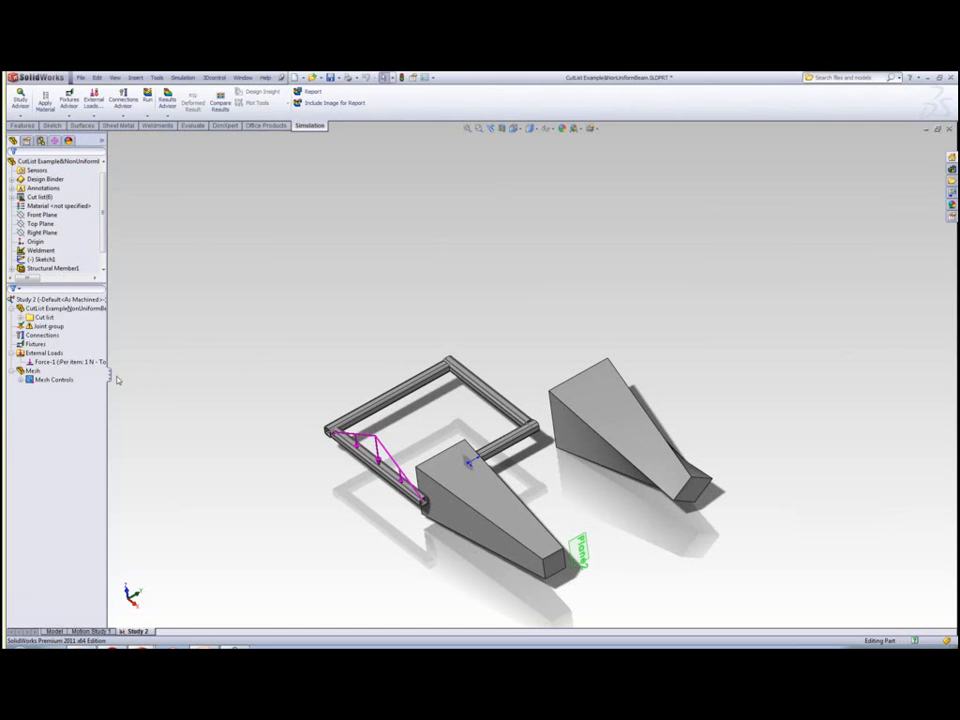
Step: Open the definition of the Control-1 mesh control, examine the beam's element count and element size options, and cancel the edit
{"action": "left_click", "coordinate": [34, 371]}
{"action": "right_click", "coordinate": [38, 371]}
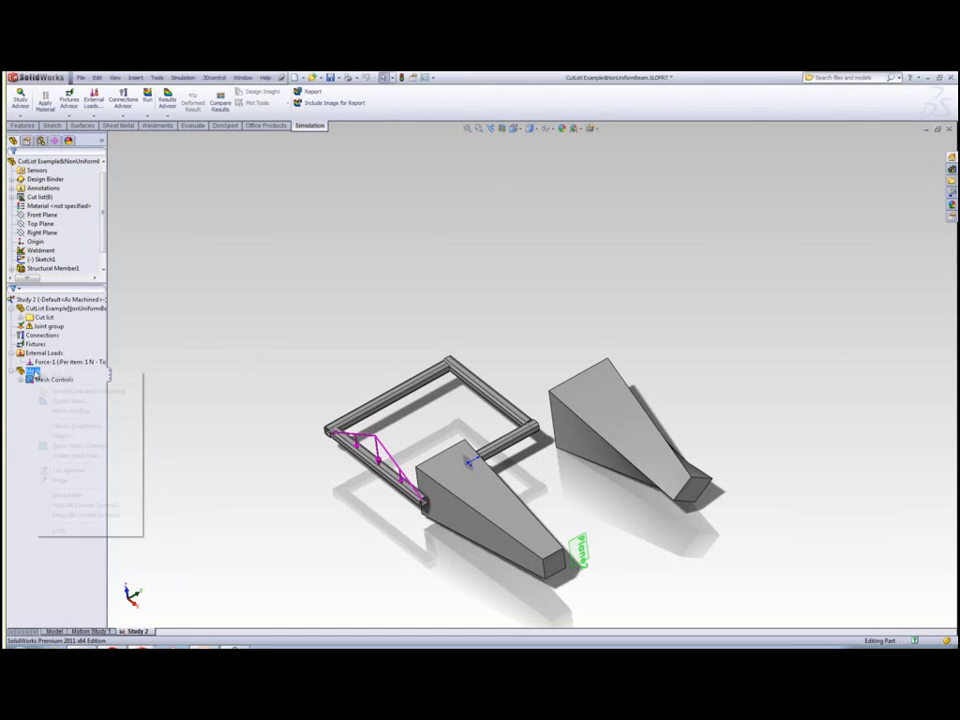
{"action": "left_click", "coordinate": [201, 410]}
{"action": "left_click", "coordinate": [347, 422]}
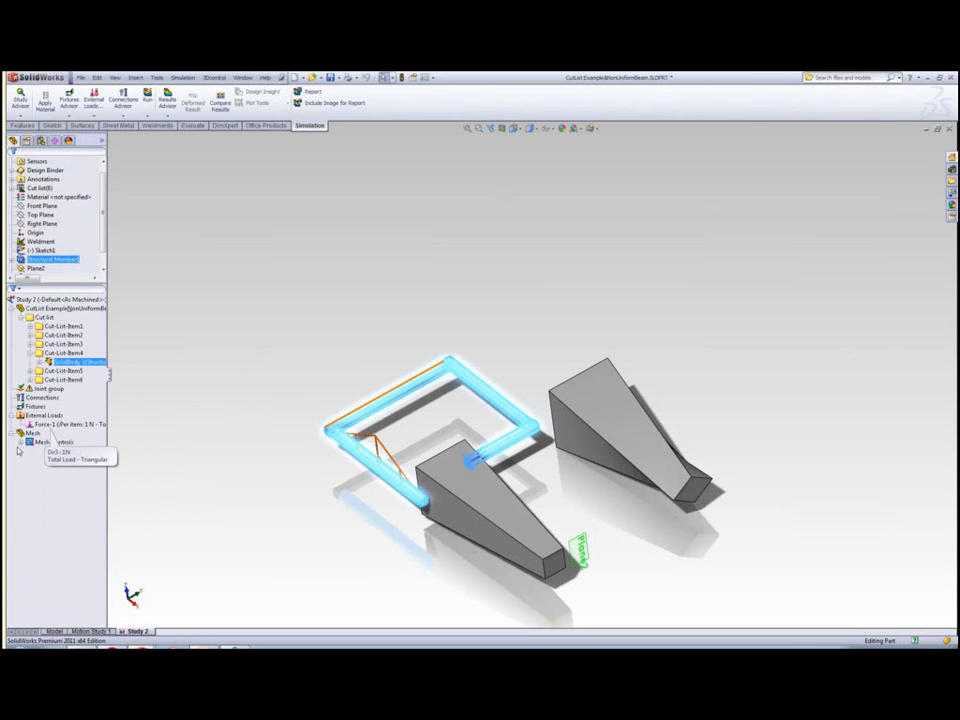
{"action": "left_click", "coordinate": [30, 441]}
{"action": "right_click", "coordinate": [40, 450]}
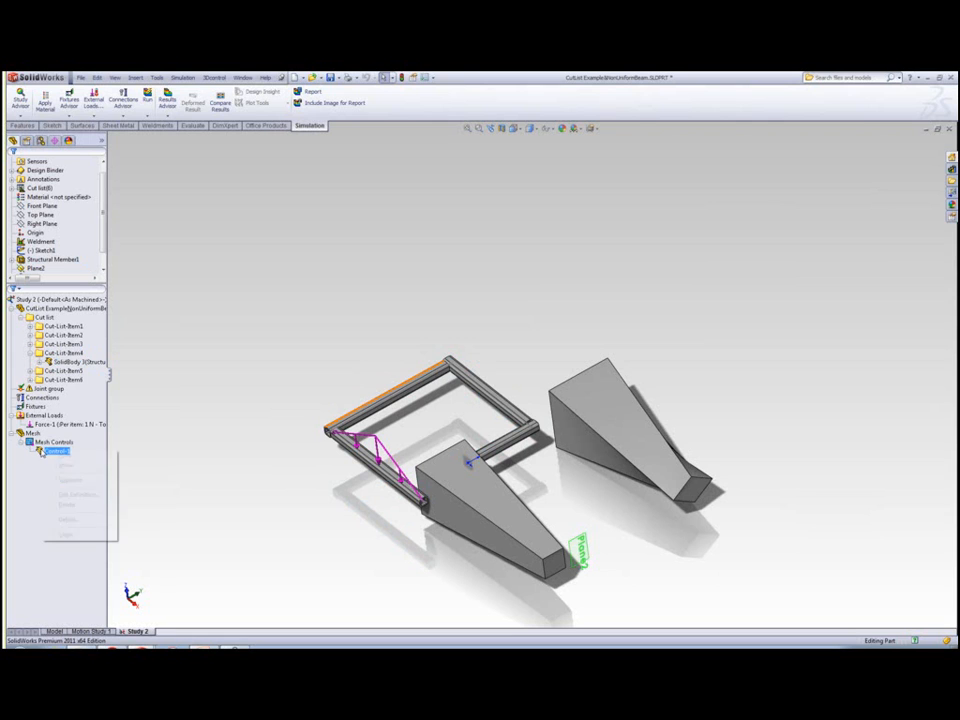
{"action": "left_click", "coordinate": [64, 495]}
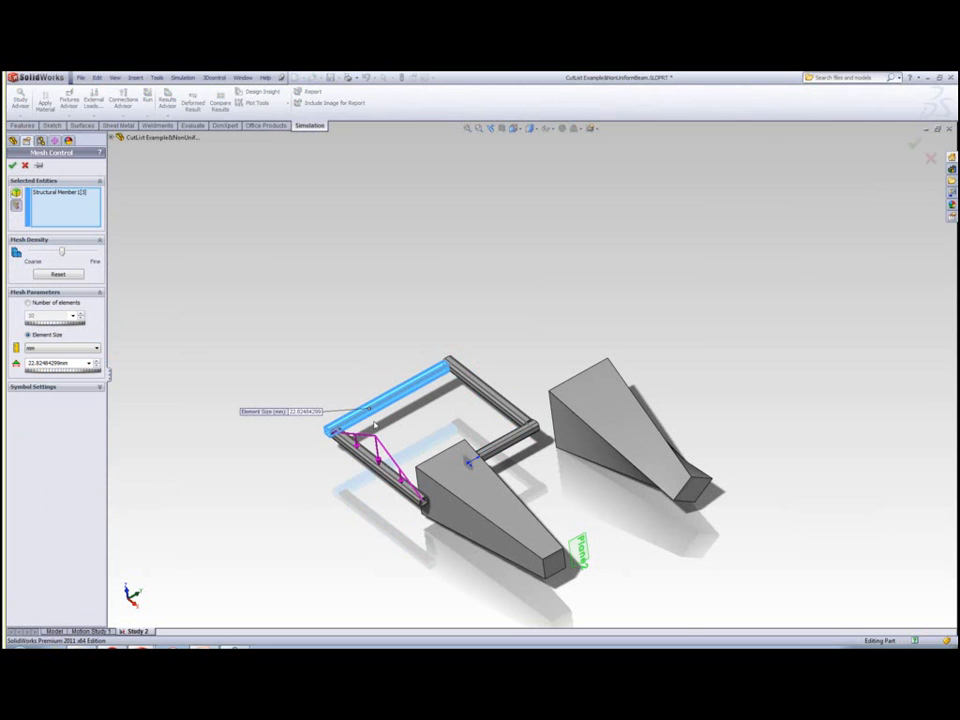
{"action": "scroll", "coordinate": [370, 425], "scroll_direction": "down", "scroll_amount": 3}
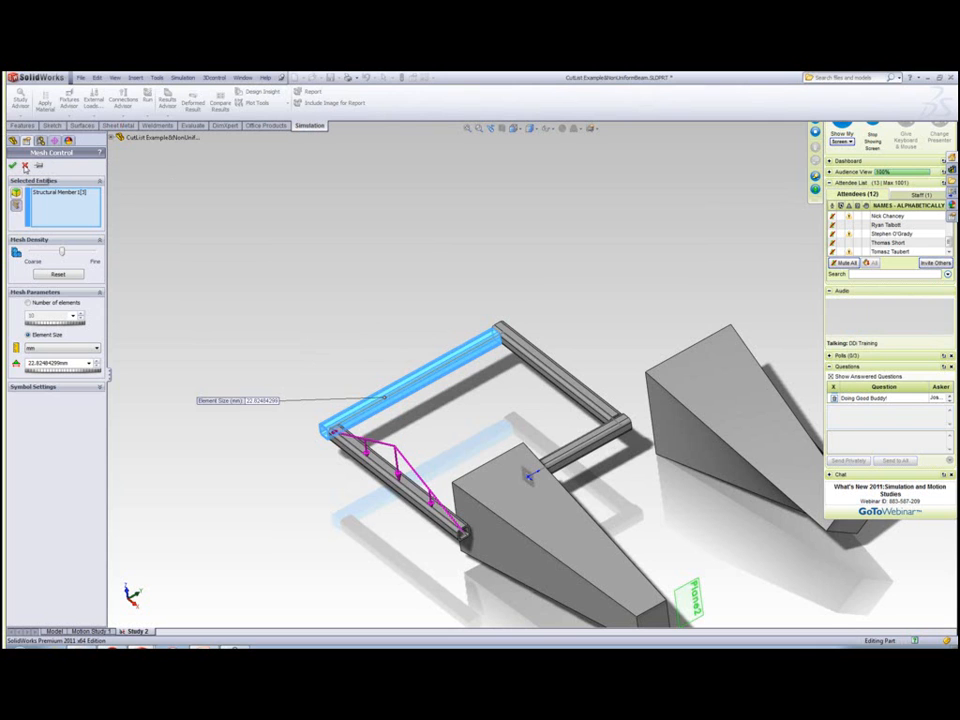
{"action": "left_click", "coordinate": [25, 167]}
{"action": "left_click", "coordinate": [217, 252]}
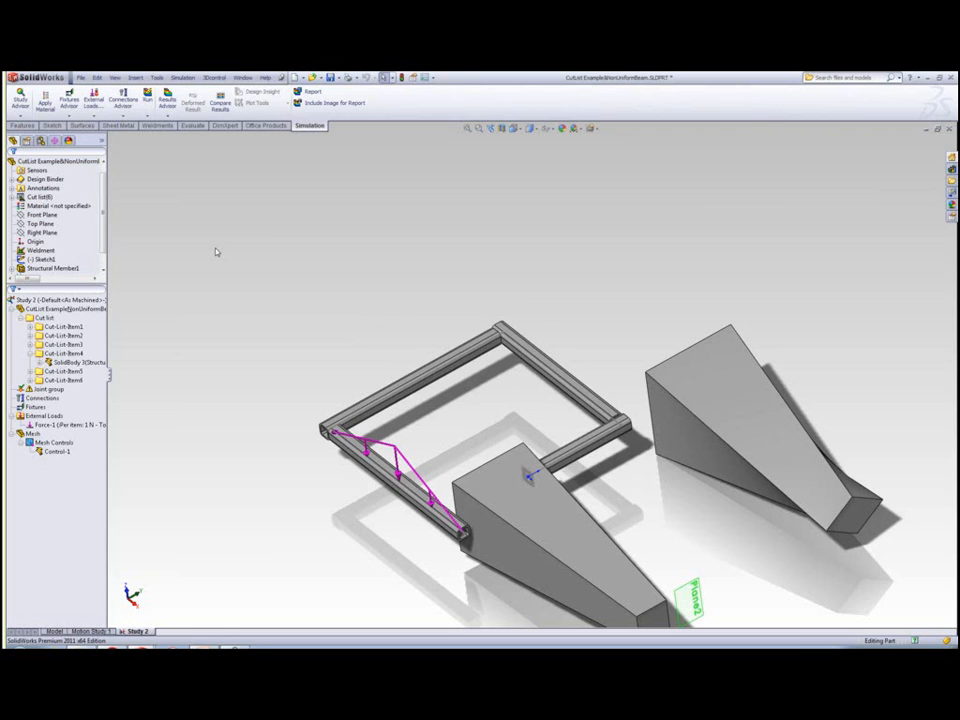
Step: Switch to the regulator_& assembly and activate its transient 01 thermal study
{"action": "key", "text": "ctrl+Tab"}
{"action": "key", "text": "ctrl+Tab"}
{"action": "key", "text": "ctrl+Tab"}
{"action": "key", "text": "ctrl+Tab"}
{"action": "key", "text": "ctrl+Tab"}
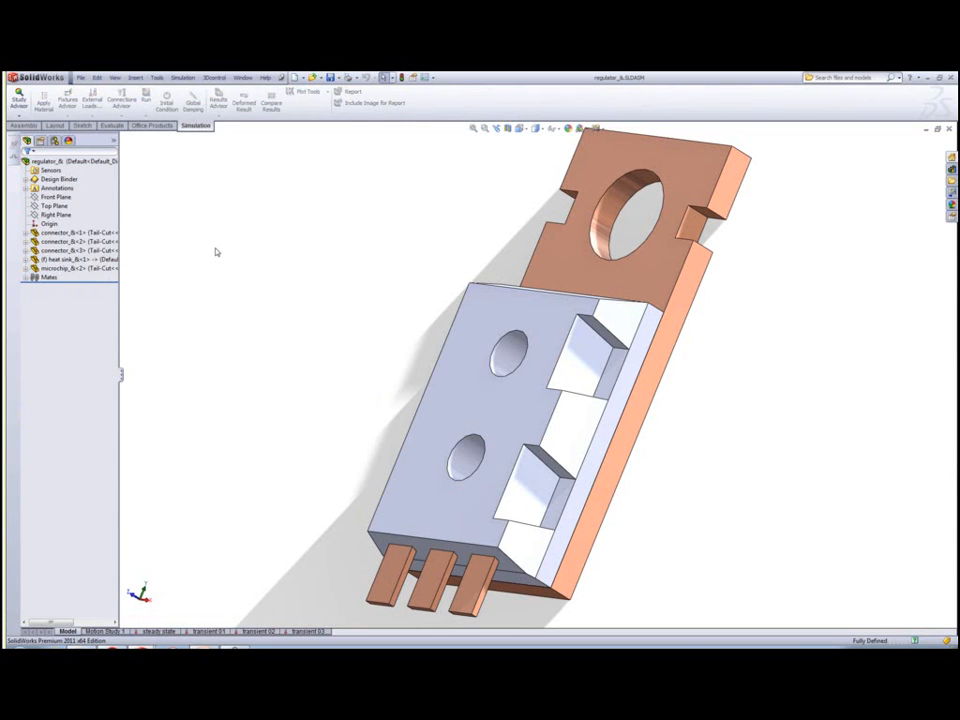
{"action": "left_click", "coordinate": [208, 631]}
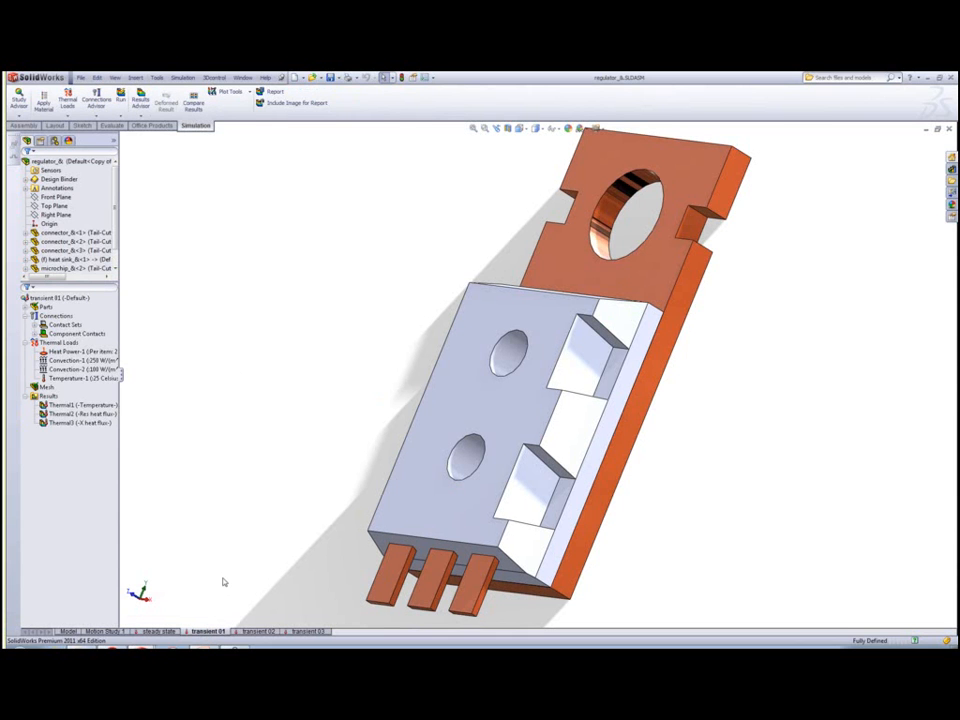
Step: Display the Thermal1 temperature plot and the Thermal2 resultant heat flux plot of the transient 01 study
{"action": "left_click", "coordinate": [70, 405]}
{"action": "double_click", "coordinate": [61, 405]}
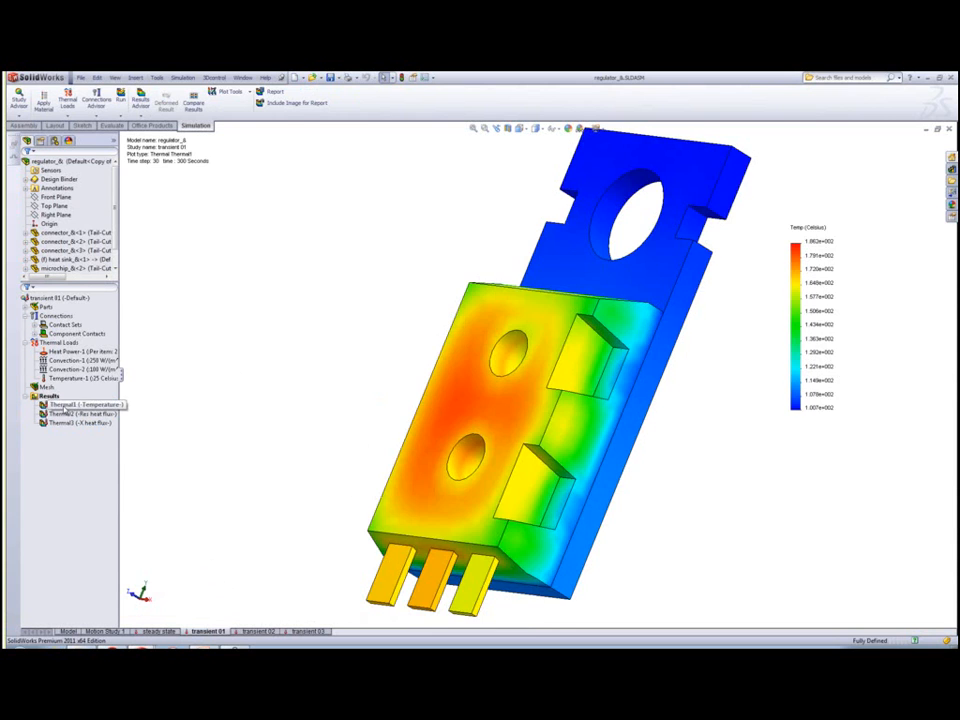
{"action": "left_click", "coordinate": [66, 414]}
{"action": "double_click", "coordinate": [66, 414]}
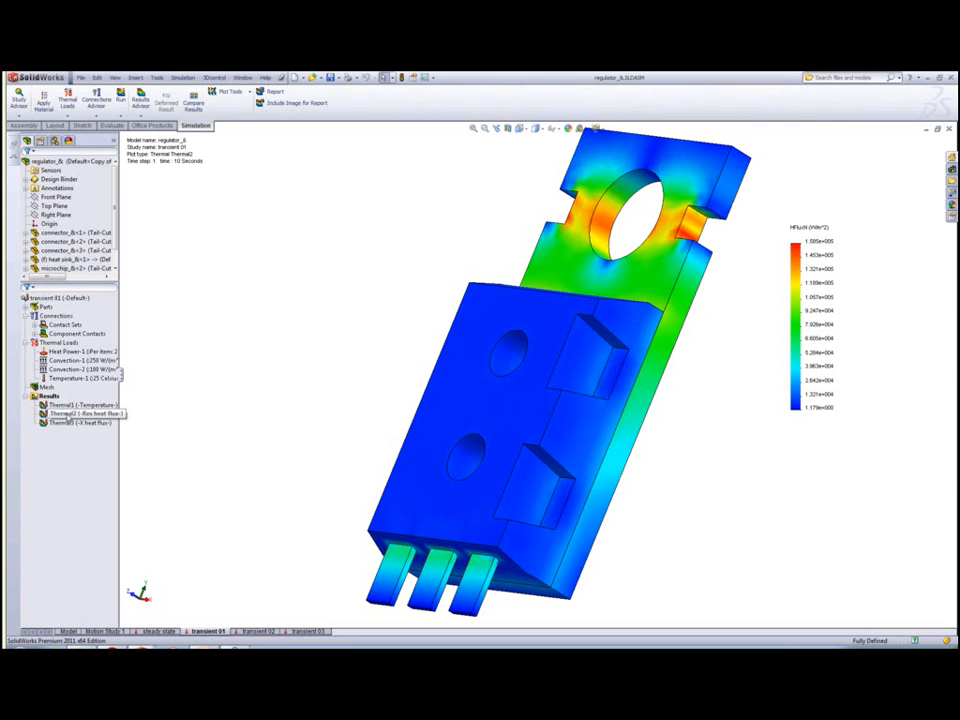
{"action": "left_click", "coordinate": [66, 414]}
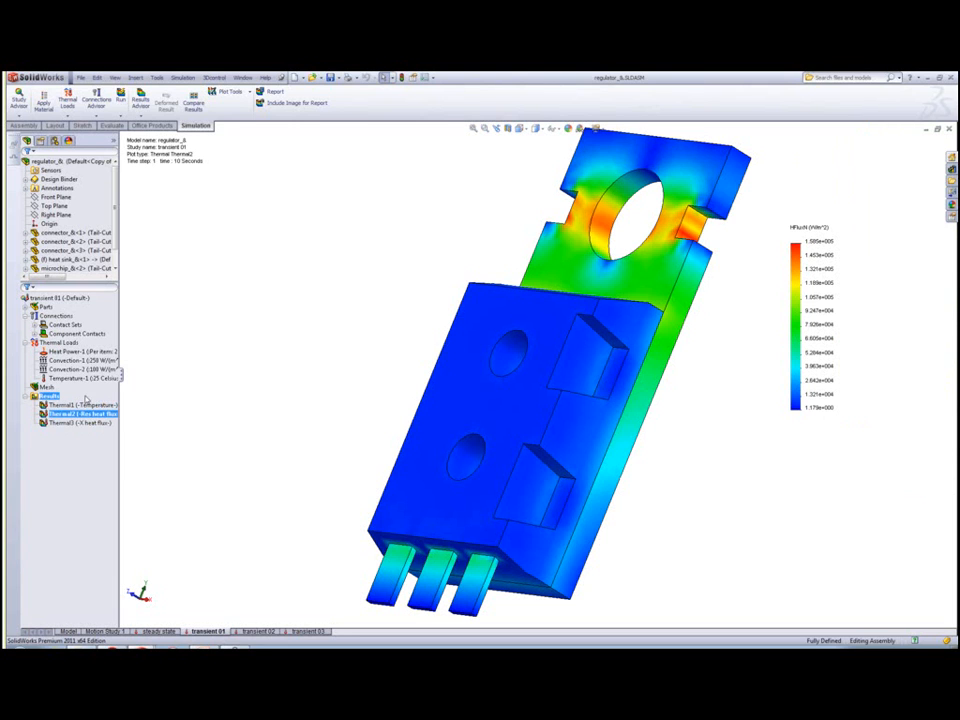
Step: List the heat power through the heat sink's front face at solution step 1, switch the listing to heat energy and close it
{"action": "right_click", "coordinate": [50, 398]}
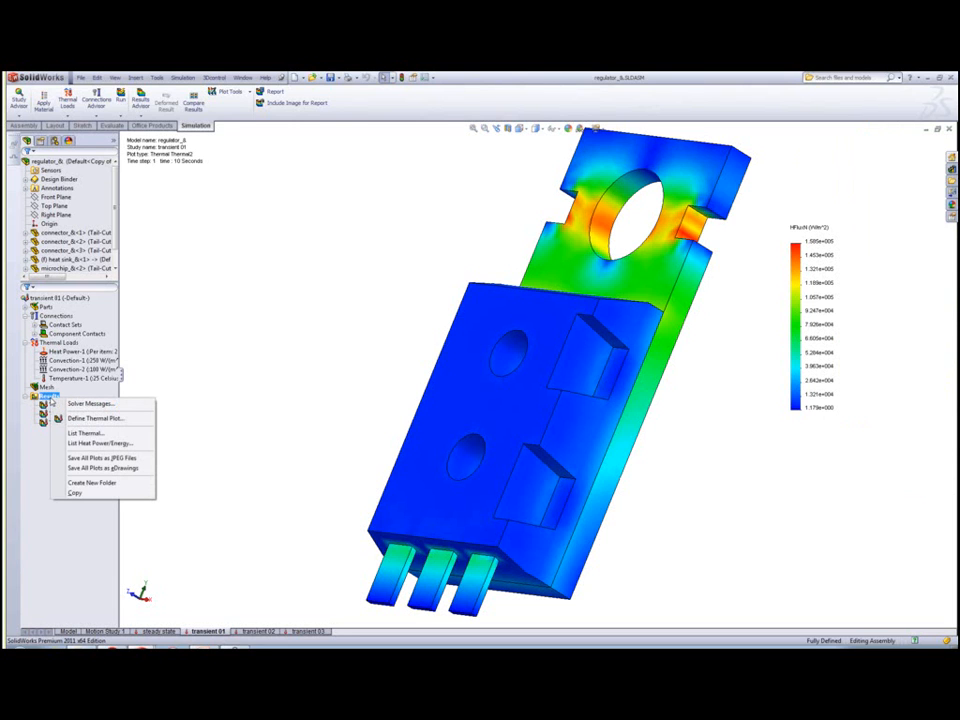
{"action": "left_click", "coordinate": [100, 444]}
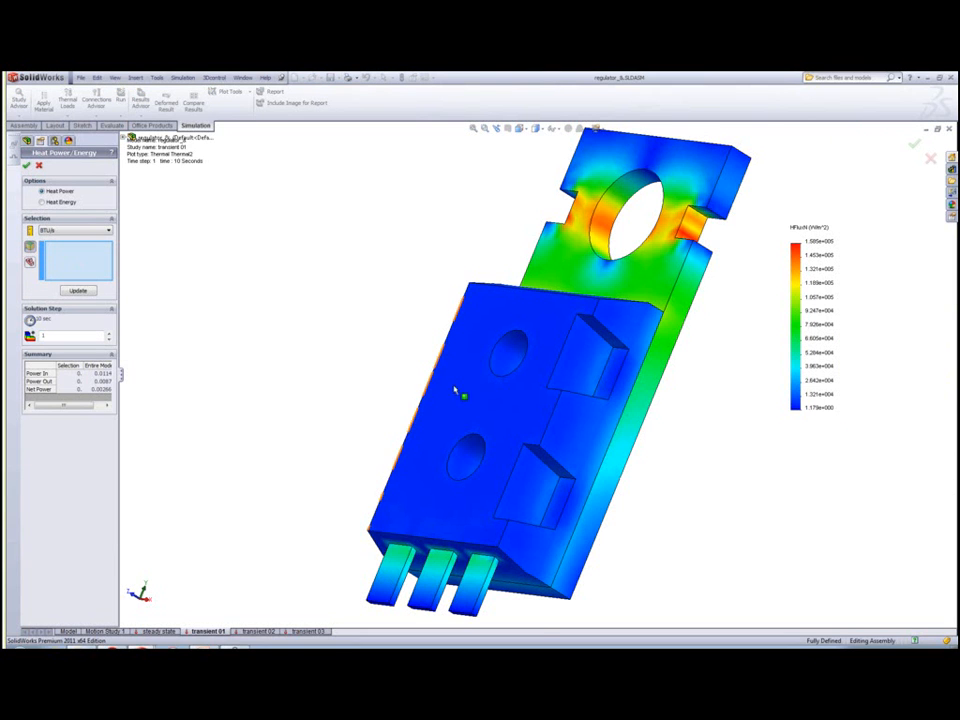
{"action": "left_click", "coordinate": [558, 270]}
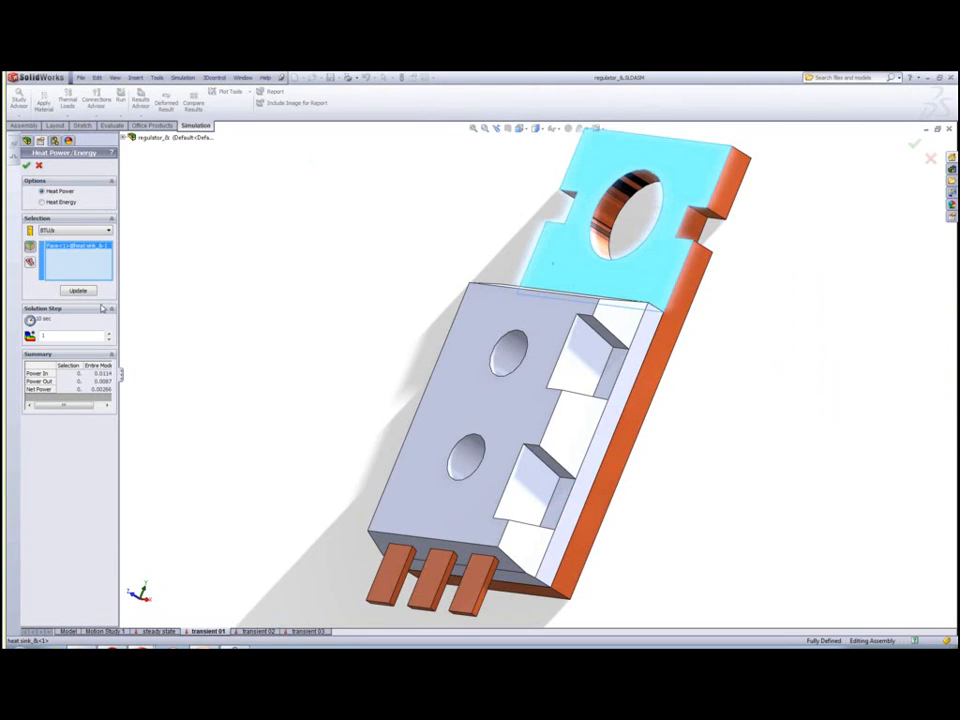
{"action": "left_click", "coordinate": [86, 293]}
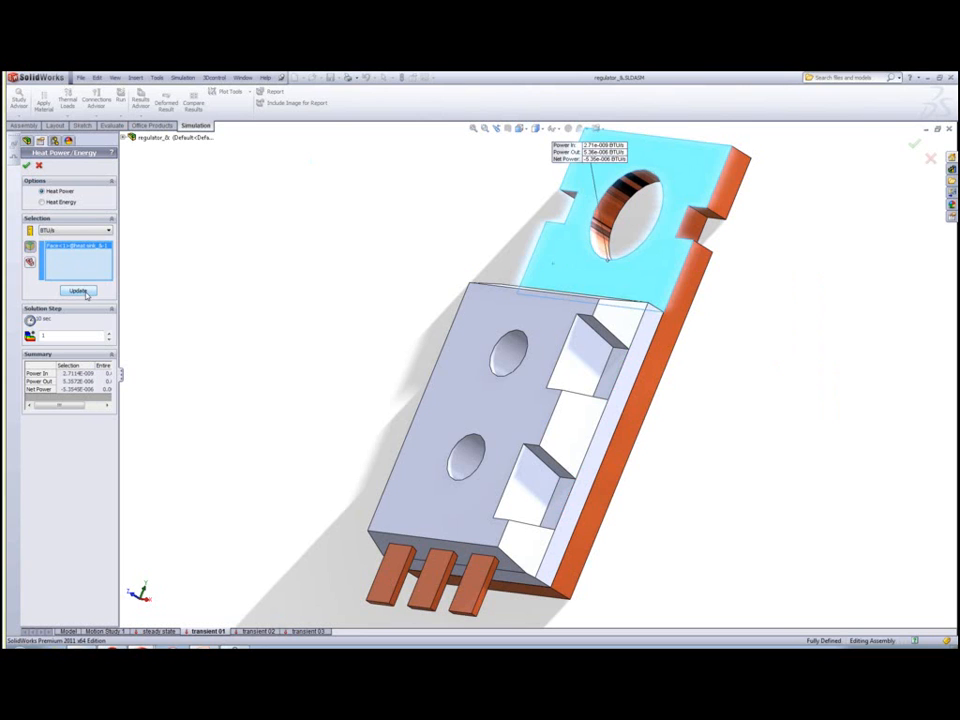
{"action": "left_click_drag", "start_coordinate": [545, 169], "coordinate": [448, 197]}
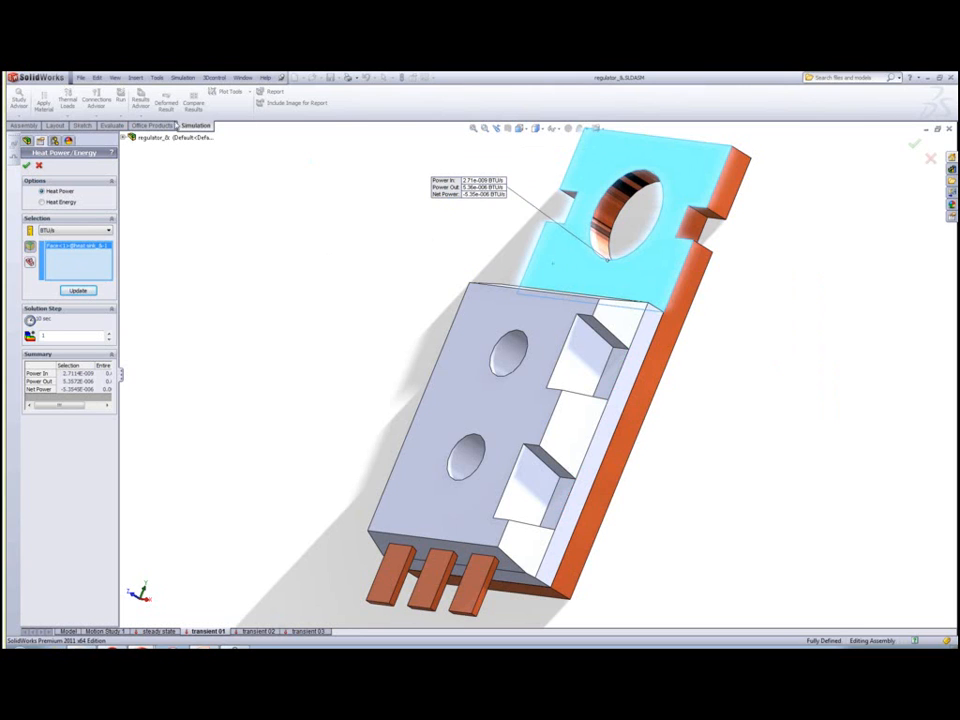
{"action": "left_click", "coordinate": [47, 204]}
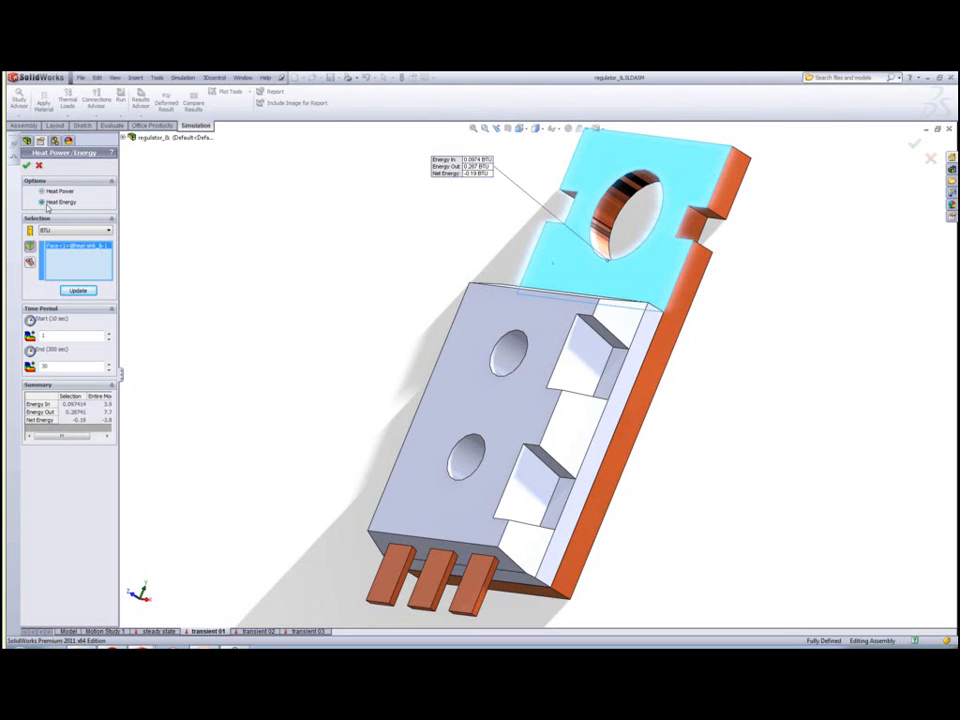
{"action": "left_click", "coordinate": [27, 165]}
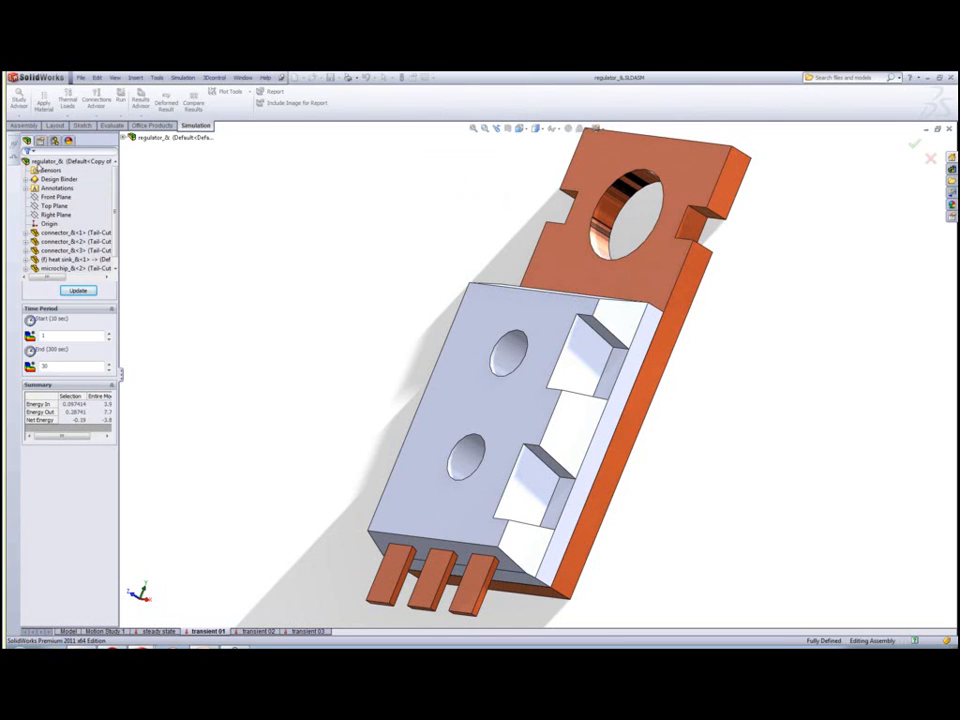
Step: Activate the steady state study and check its results listing options, including List Heat Power
{"action": "left_click", "coordinate": [158, 631]}
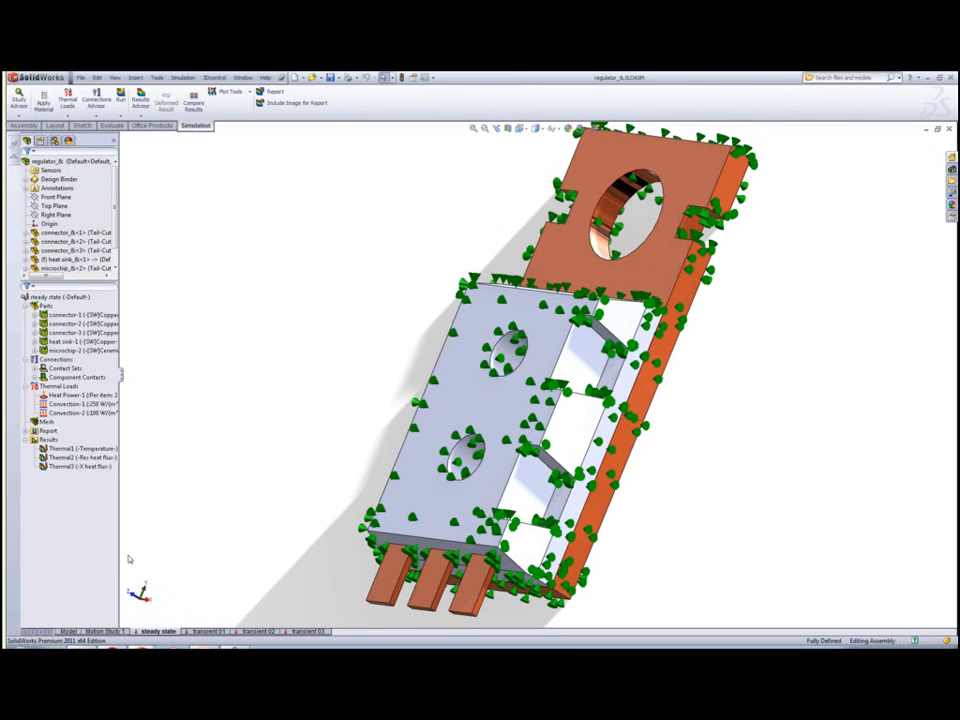
{"action": "right_click", "coordinate": [50, 441]}
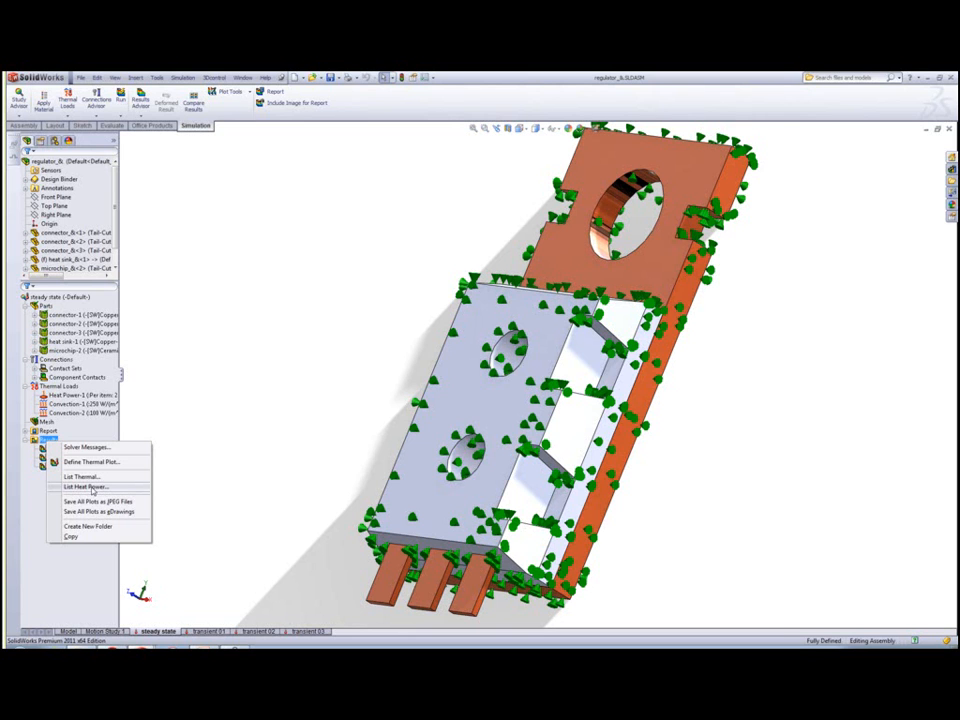
{"action": "left_click", "coordinate": [221, 489]}
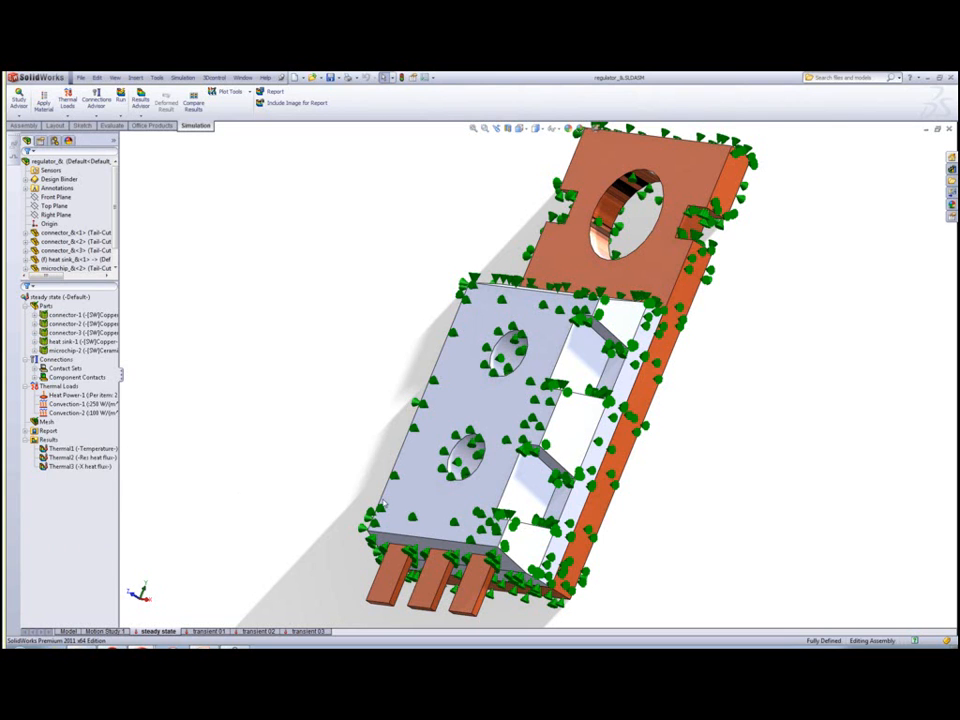
Step: Highlight the microchip's convection load, then hide all simulation symbols on the model and show them again
{"action": "left_click", "coordinate": [527, 408]}
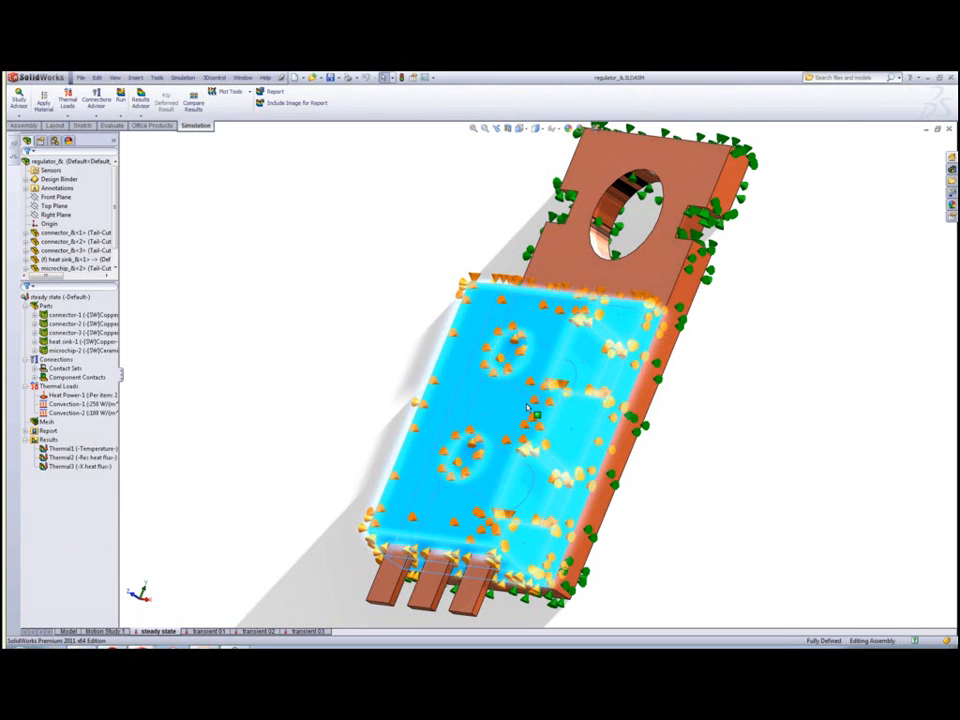
{"action": "left_click", "coordinate": [328, 380]}
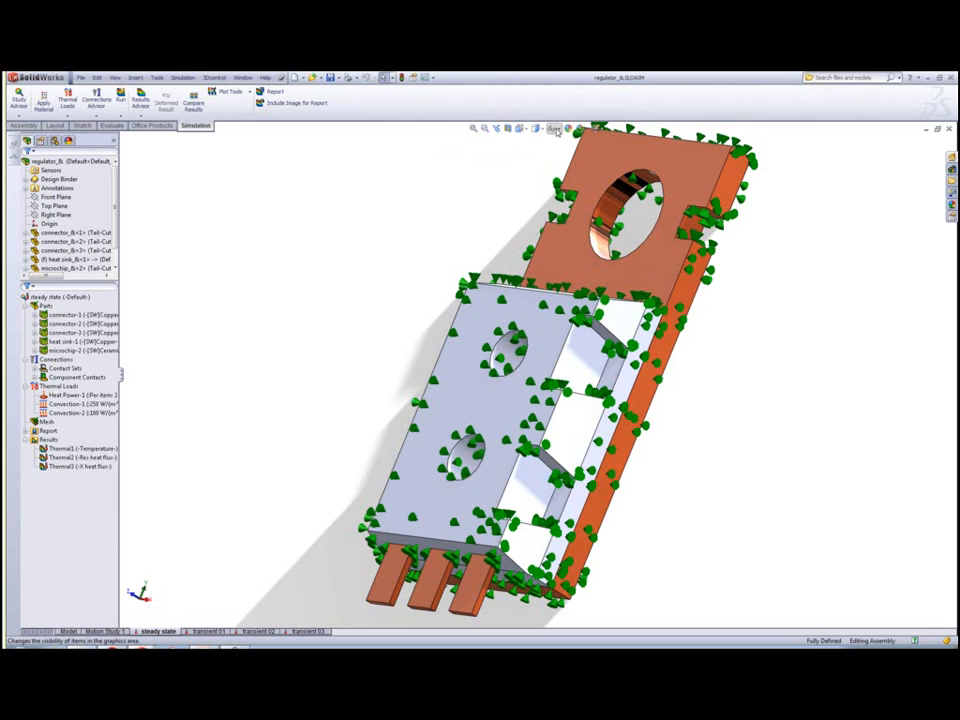
{"action": "left_click", "coordinate": [553, 129]}
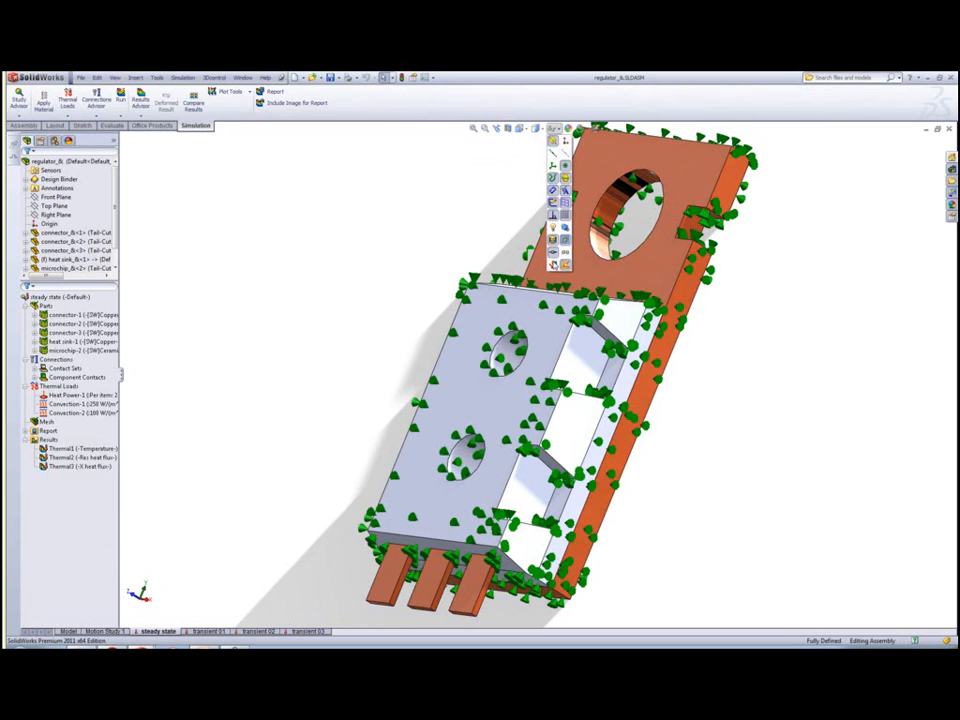
{"action": "left_click", "coordinate": [553, 264]}
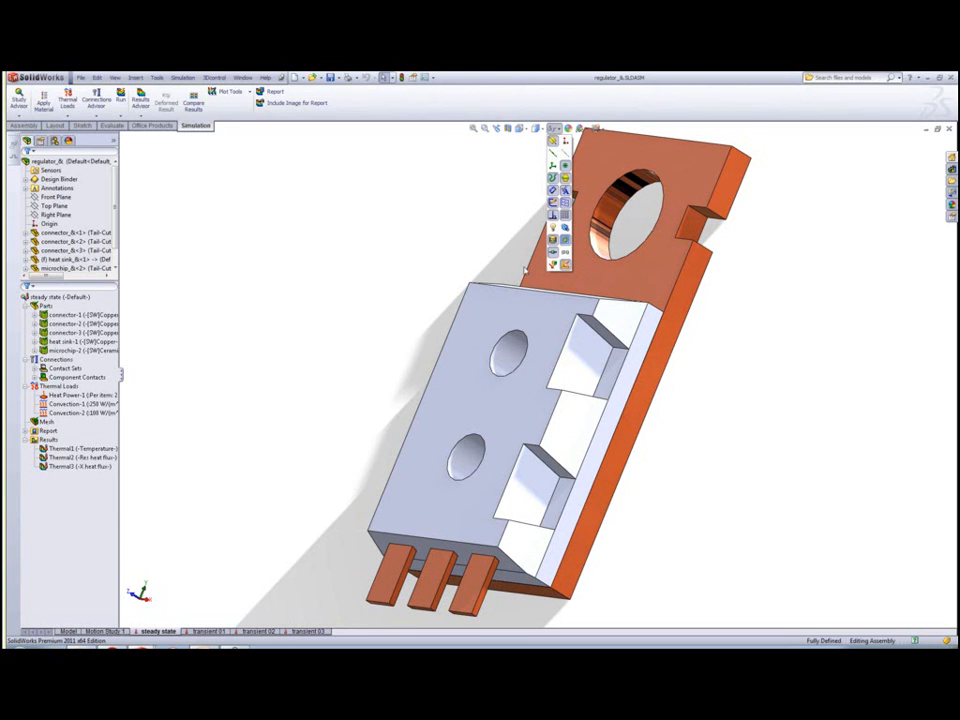
{"action": "left_click", "coordinate": [553, 265]}
{"action": "left_click", "coordinate": [404, 258]}
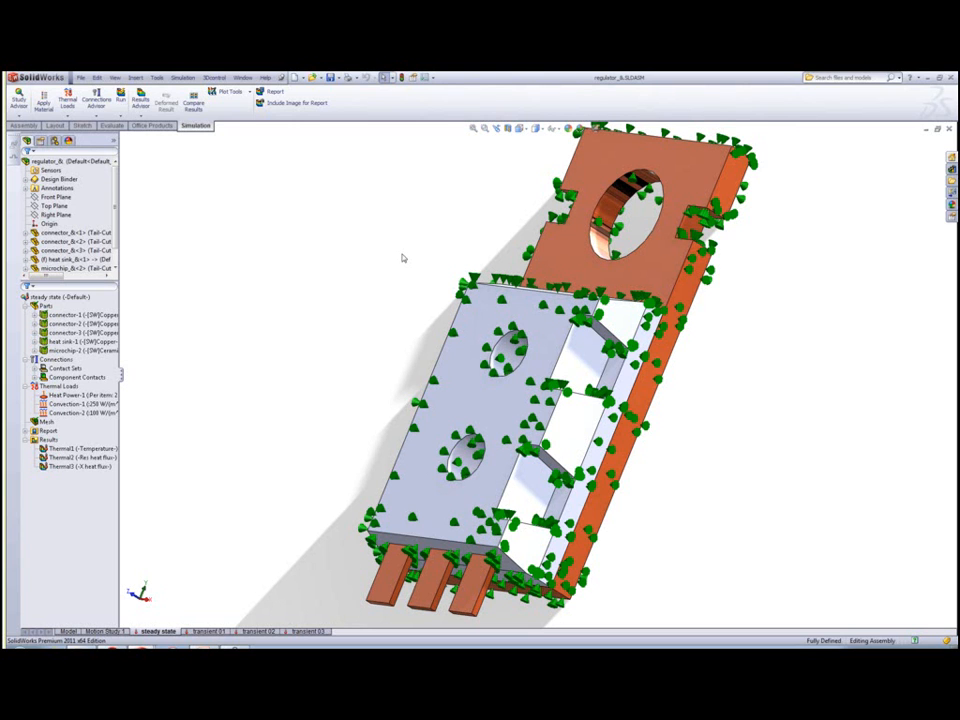
Step: Examine the Heat Power-1 and Convection-2 loads of the steady state study and highlight the faces carrying the convection
{"action": "left_click", "coordinate": [98, 396]}
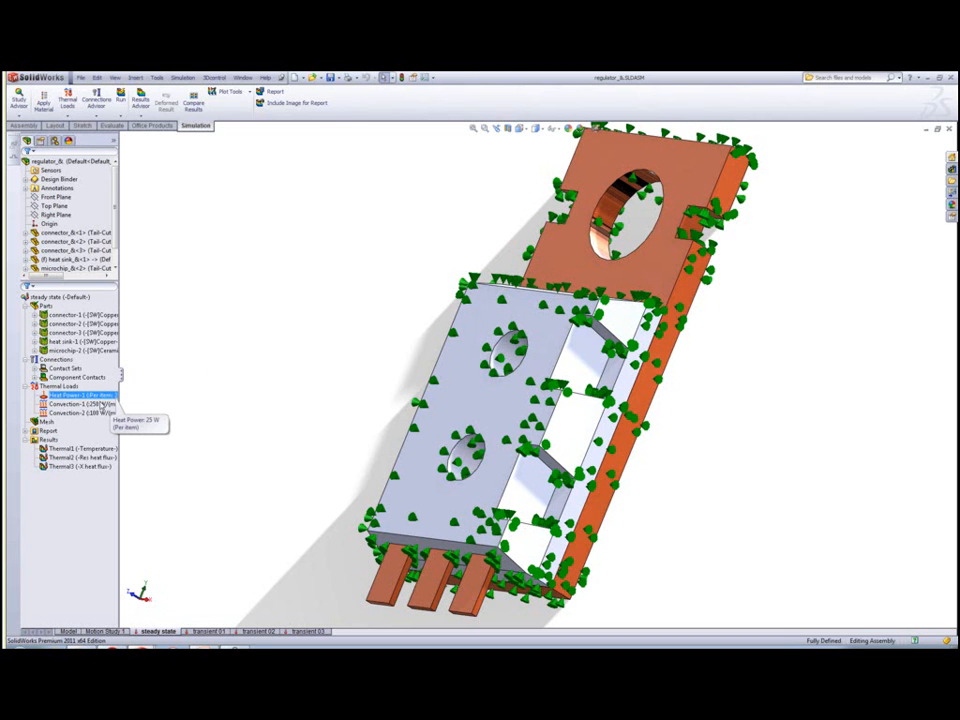
{"action": "left_click", "coordinate": [80, 413]}
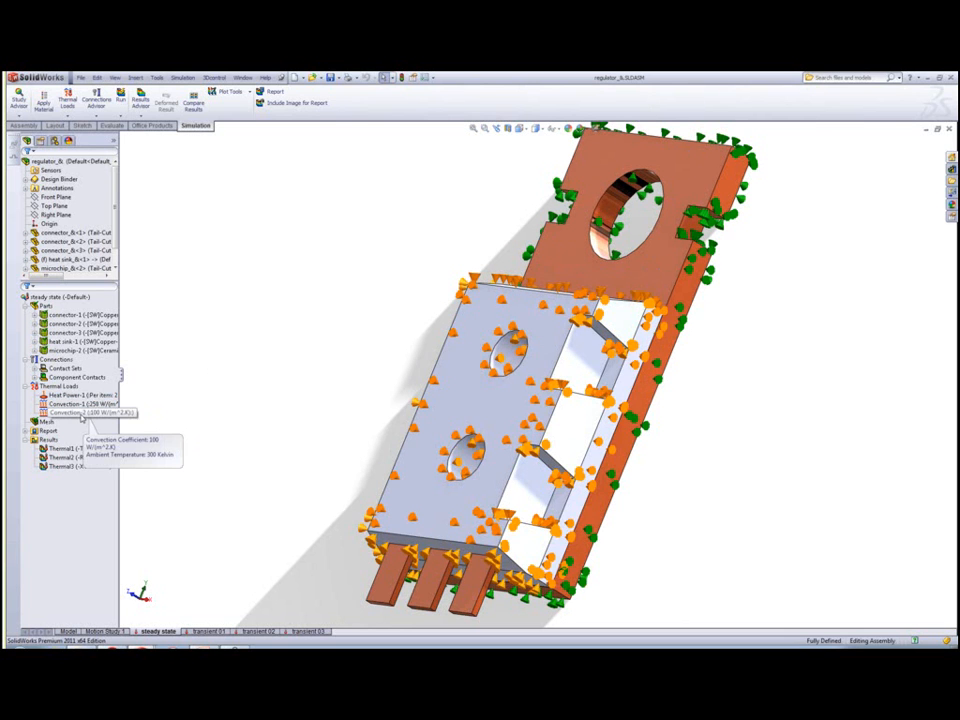
{"action": "left_click", "coordinate": [82, 416]}
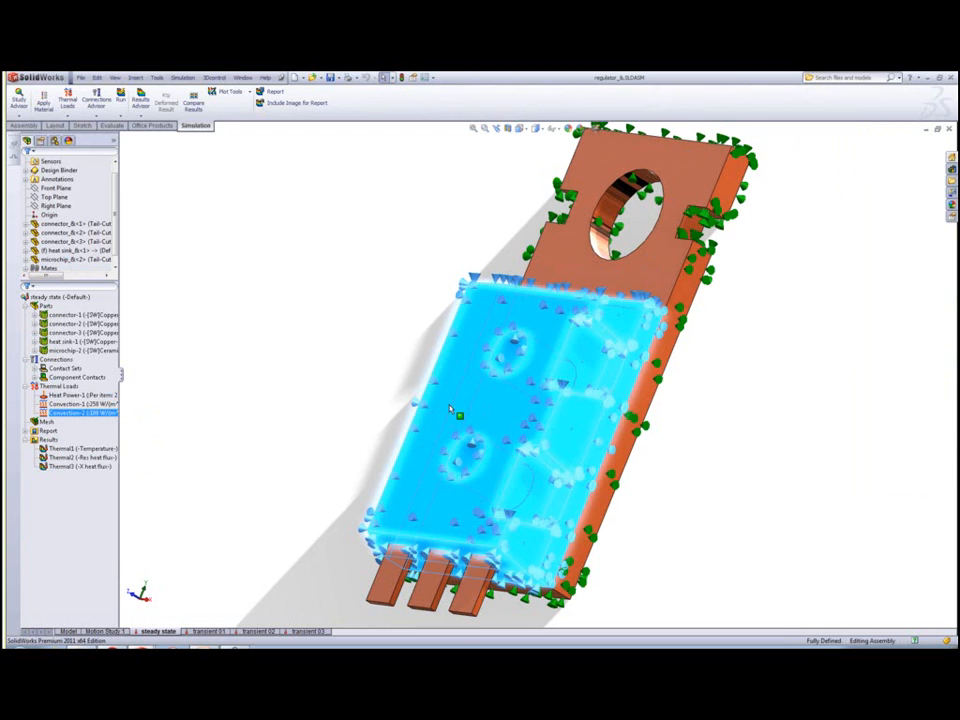
{"action": "left_click", "coordinate": [355, 444]}
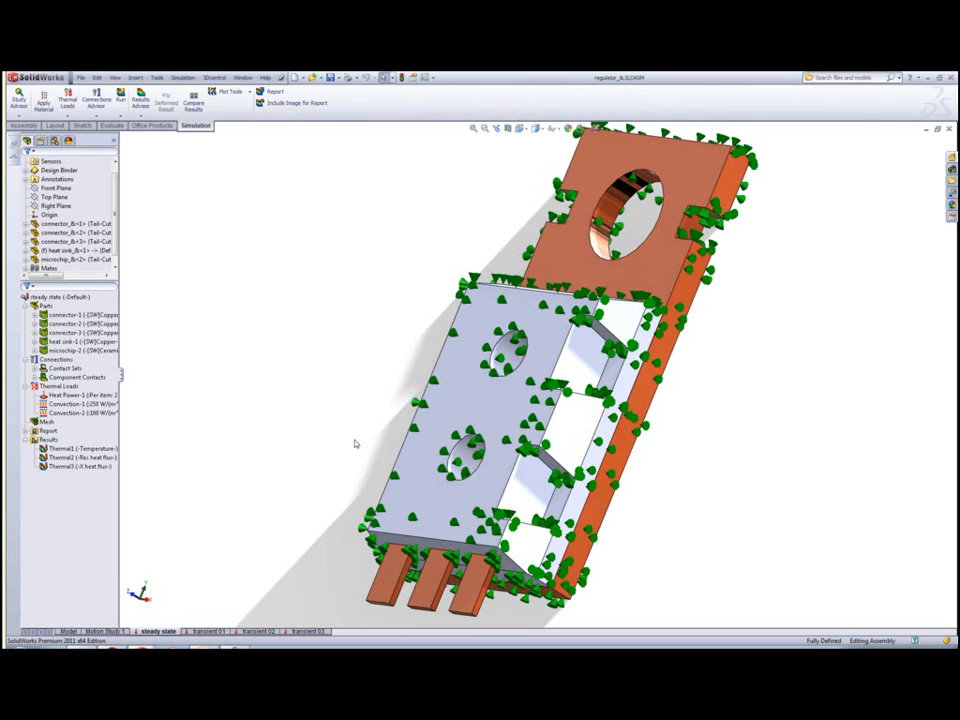
Step: Show the Thermal1 temperature plot of the steady state study
{"action": "left_click", "coordinate": [66, 449]}
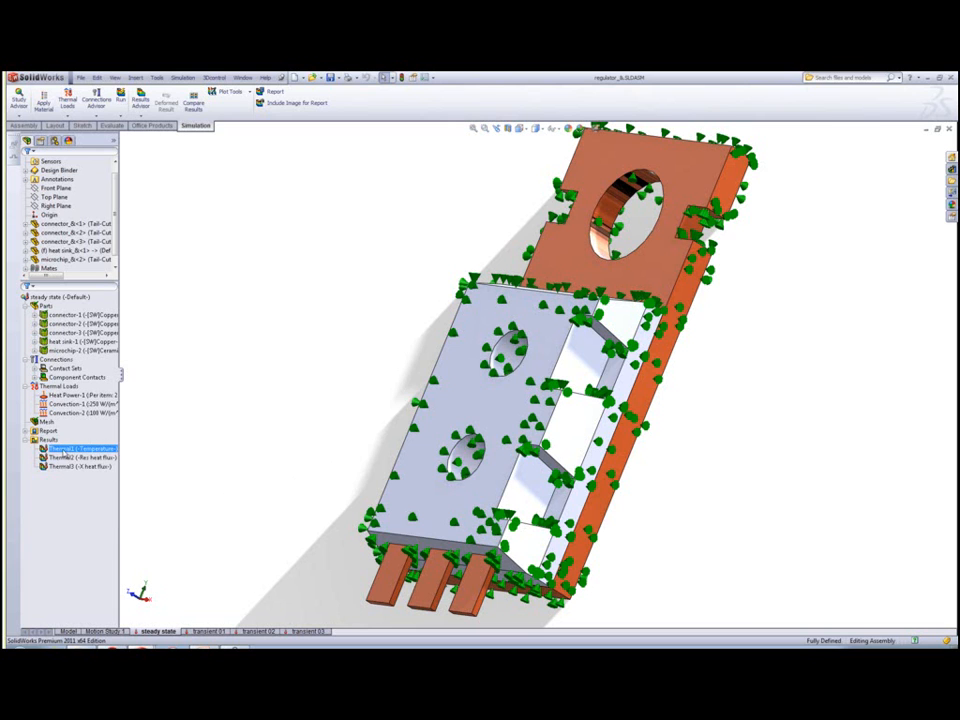
{"action": "right_click", "coordinate": [64, 452]}
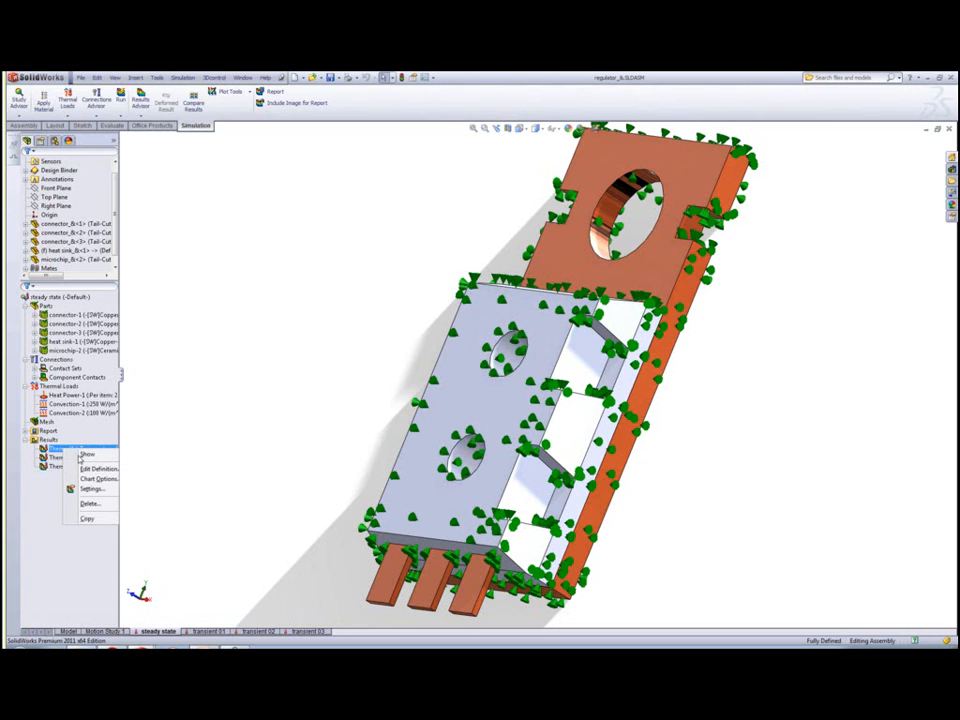
{"action": "left_click", "coordinate": [86, 455]}
Step: Probe the temperature at a location on the microchip's front face and place the callout beside the model
{"action": "right_click", "coordinate": [68, 450]}
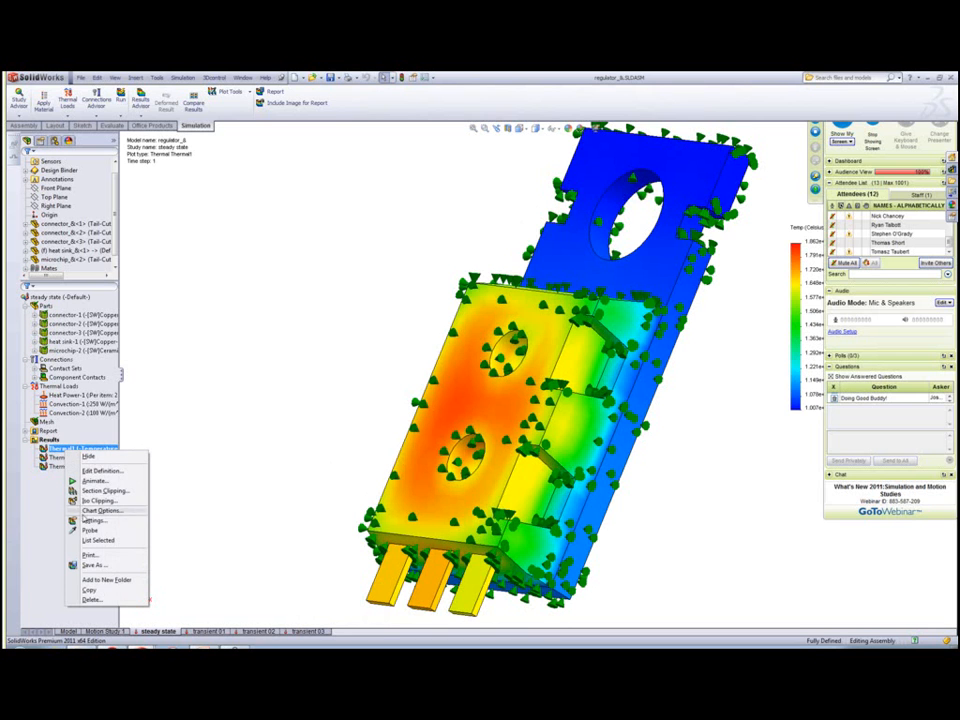
{"action": "left_click", "coordinate": [90, 532]}
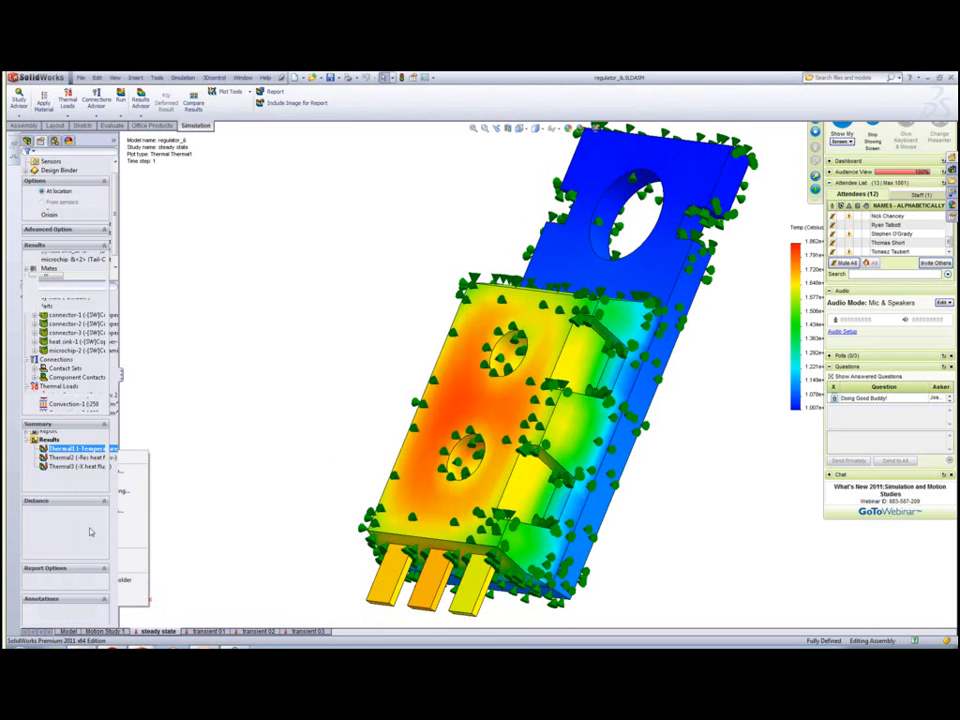
{"action": "left_click", "coordinate": [484, 340]}
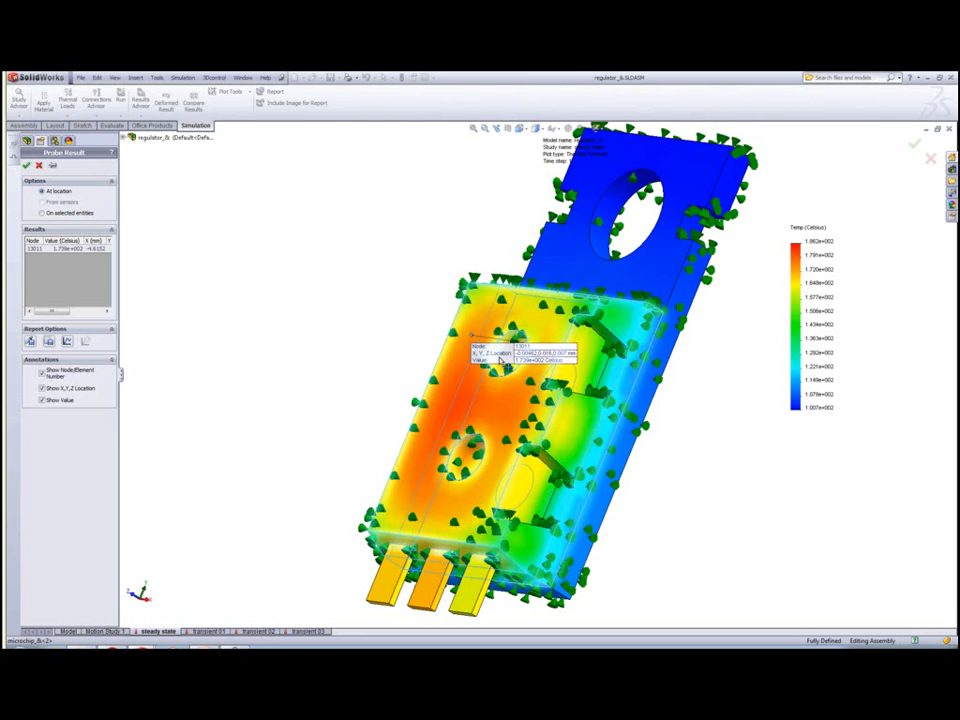
{"action": "left_click_drag", "start_coordinate": [451, 369], "coordinate": [300, 240]}
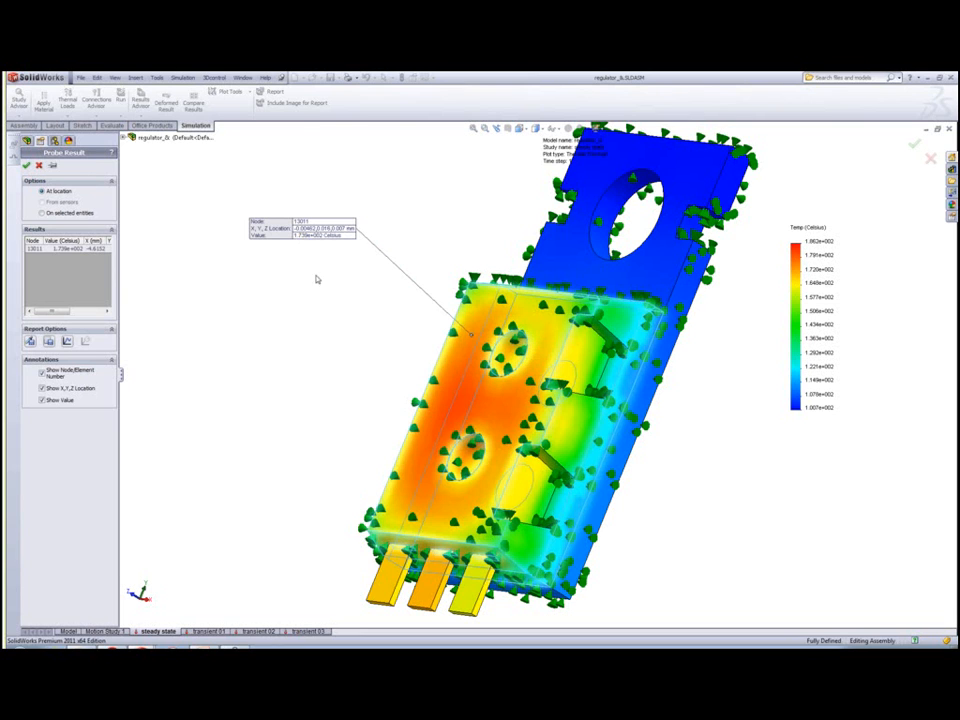
{"action": "left_click_drag", "start_coordinate": [332, 236], "coordinate": [335, 221]}
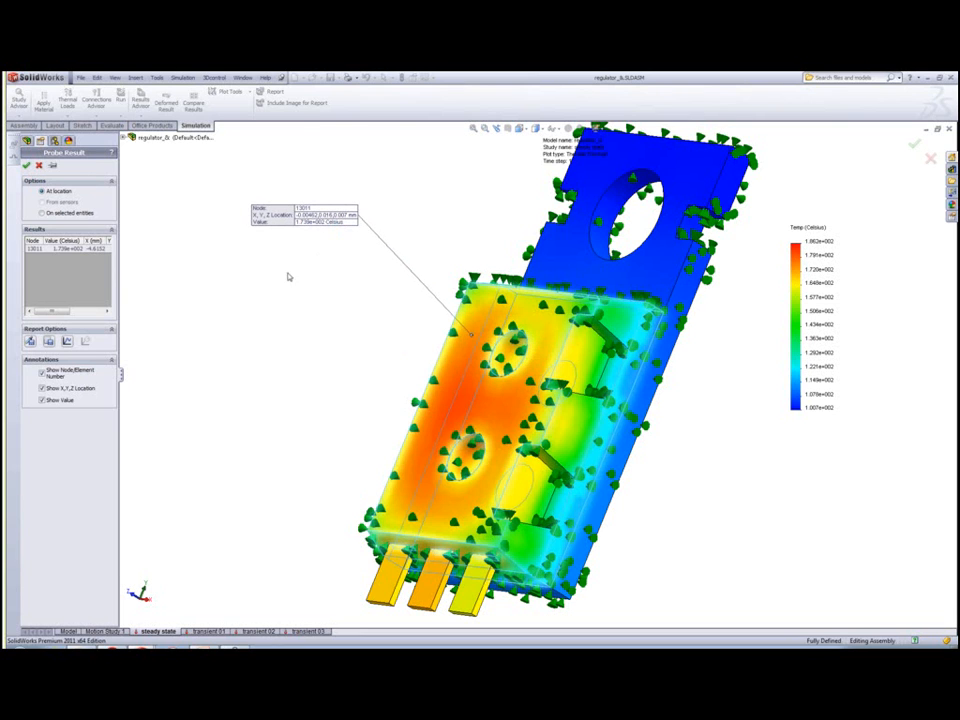
Step: Turn the probe callout's node number, X,Y,Z location and value annotations off and back on
{"action": "left_click", "coordinate": [42, 372]}
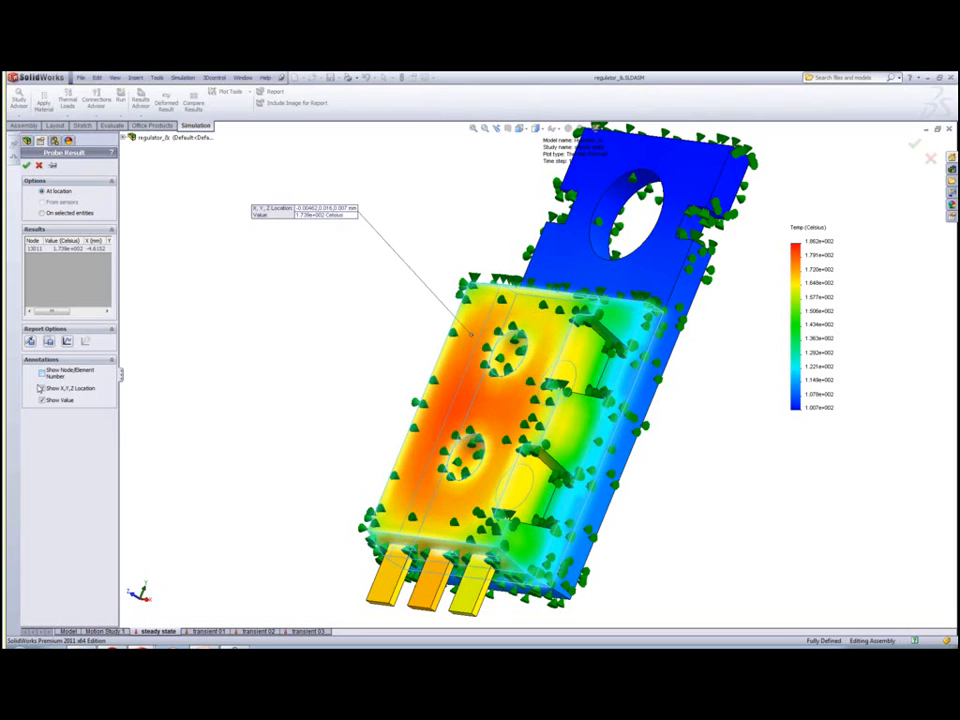
{"action": "left_click", "coordinate": [42, 388]}
{"action": "left_click", "coordinate": [43, 400]}
{"action": "left_click", "coordinate": [43, 400]}
{"action": "left_click", "coordinate": [42, 388]}
{"action": "left_click", "coordinate": [42, 372]}
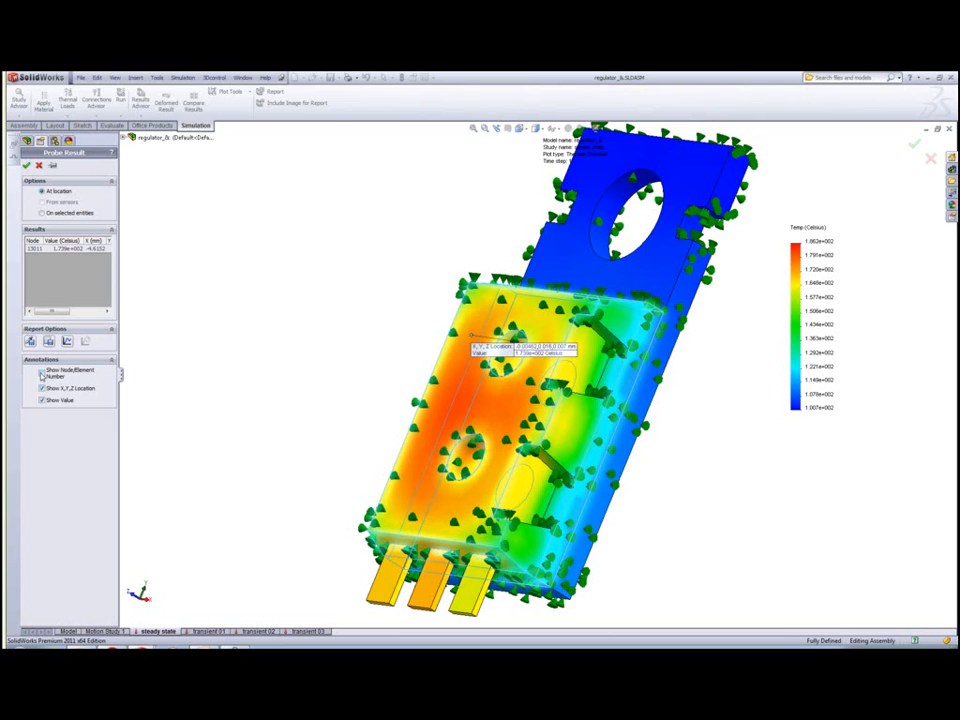
Step: Reposition the probe callout beside the model and hide its node number and X,Y,Z location, keeping only the value
{"action": "left_click_drag", "start_coordinate": [482, 352], "coordinate": [282, 263]}
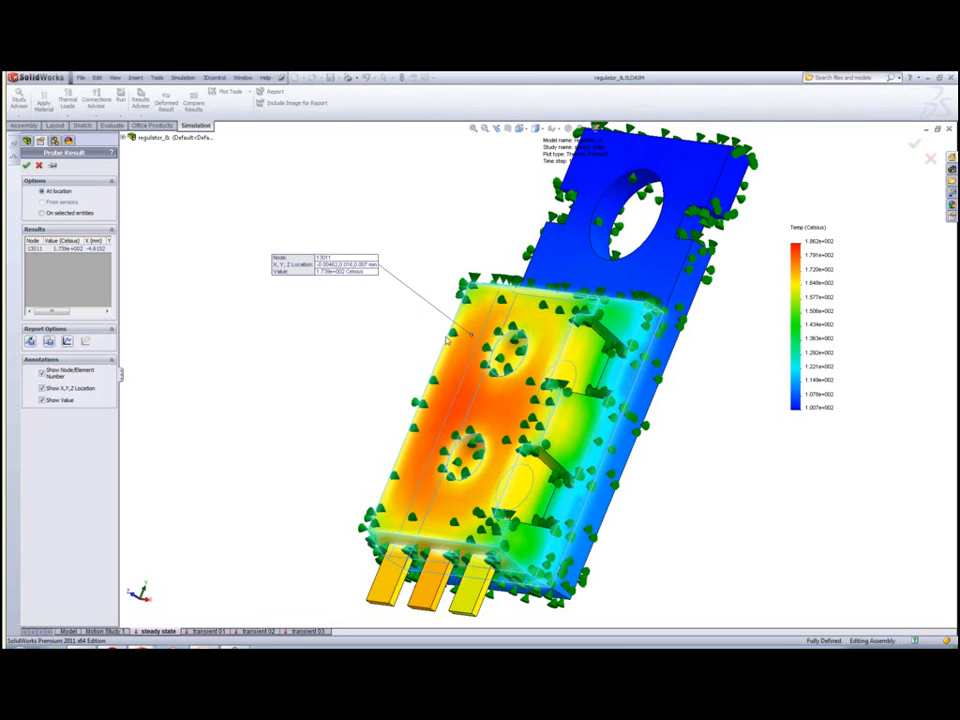
{"action": "left_click", "coordinate": [42, 388]}
{"action": "left_click", "coordinate": [42, 374]}
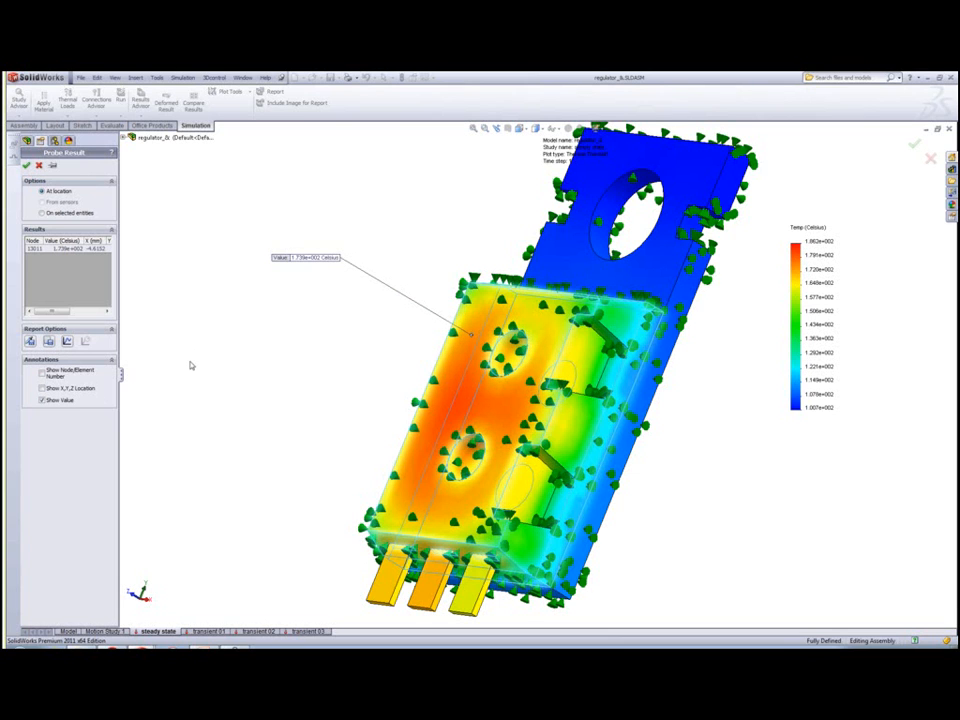
Step: Move the temperature probe callout slightly and close the probe results without keeping them
{"action": "left_click_drag", "start_coordinate": [287, 262], "coordinate": [294, 253]}
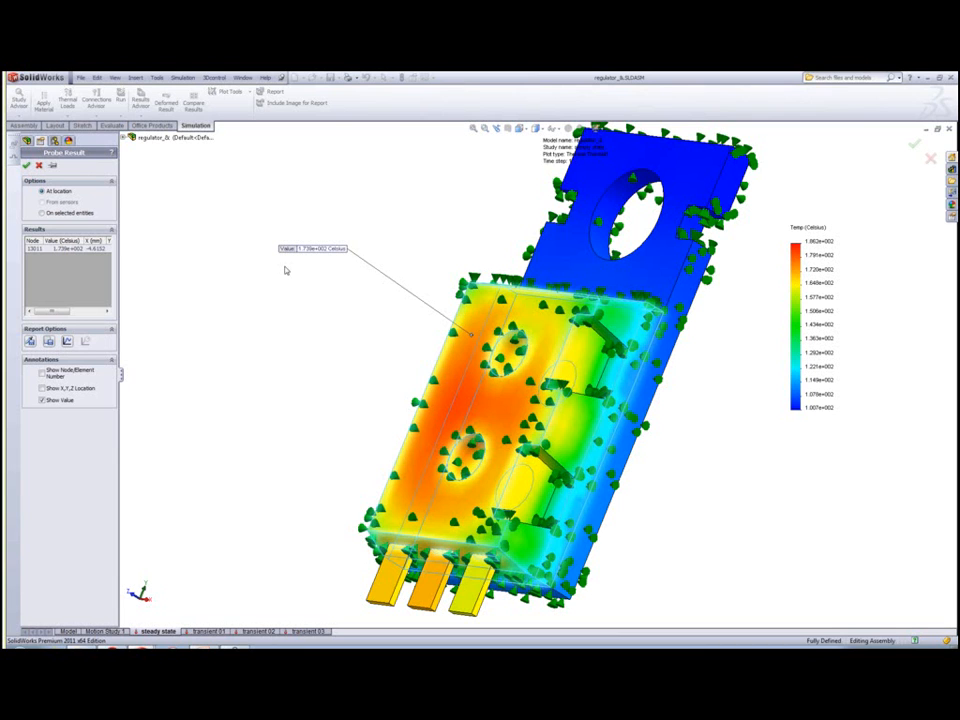
{"action": "left_click", "coordinate": [37, 166]}
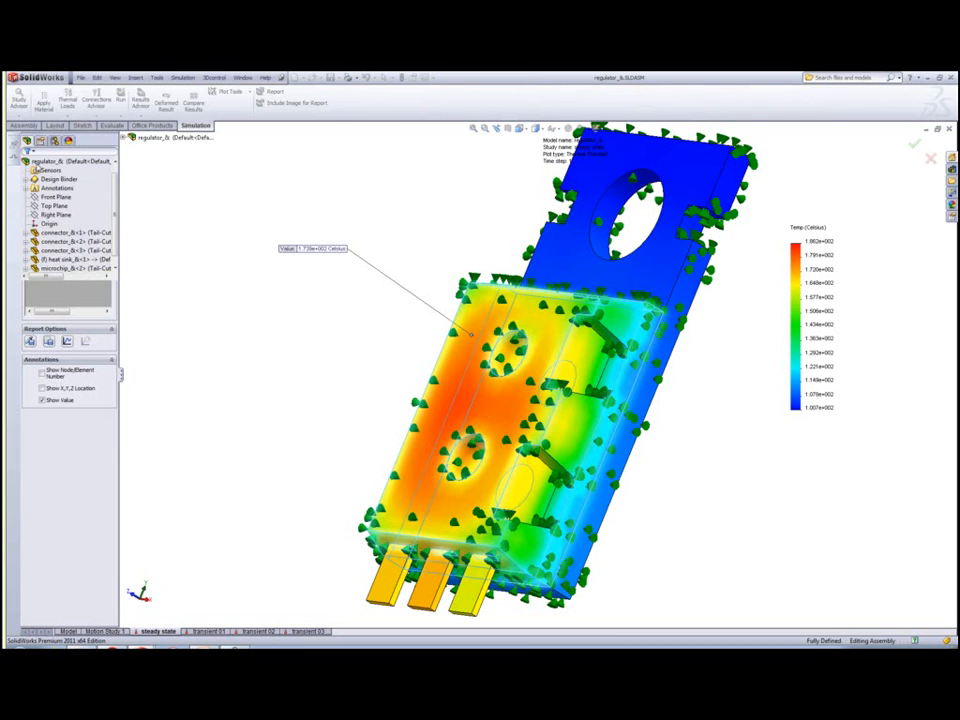
Step: Start a Simulation Data sensor for the assembly, examine its step criterion choices, and dismiss it without adding the sensor
{"action": "right_click", "coordinate": [51, 173]}
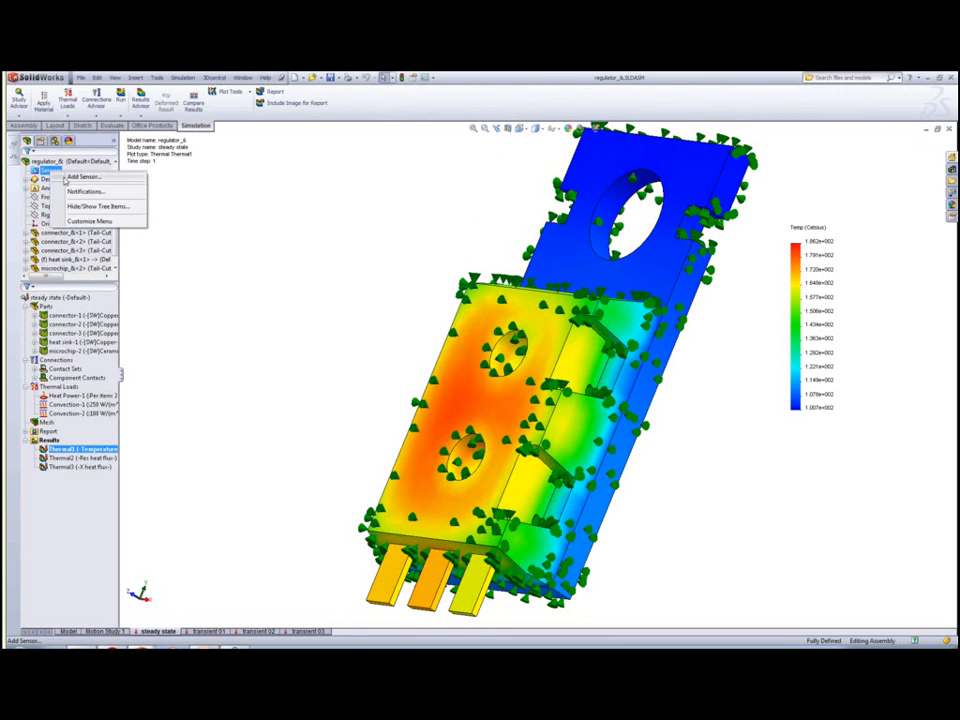
{"action": "key", "text": "Escape"}
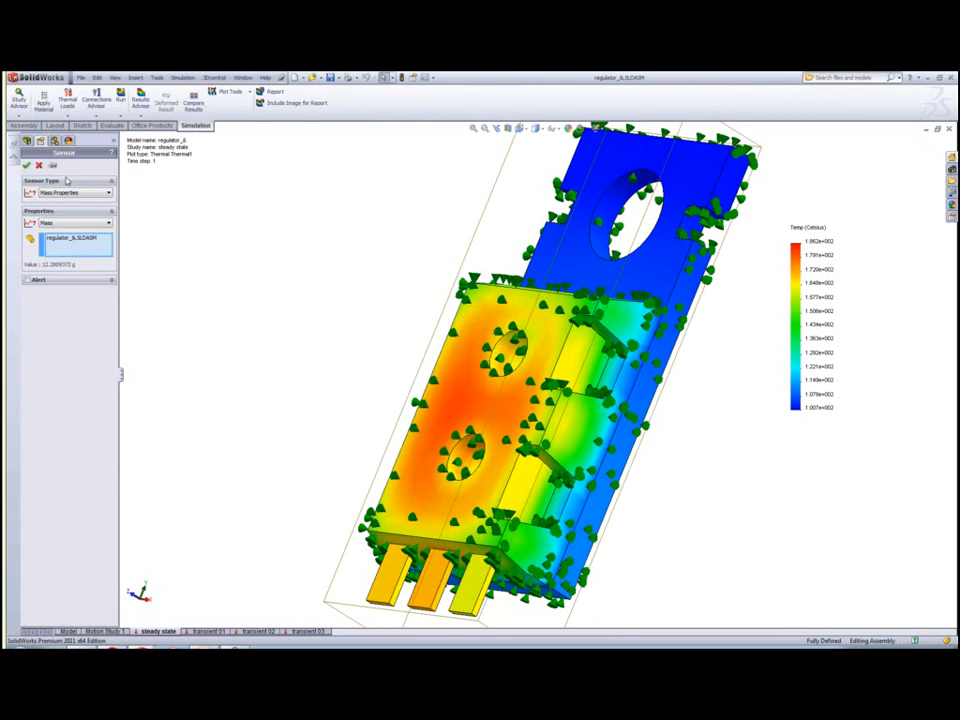
{"action": "left_click", "coordinate": [60, 196]}
{"action": "left_click", "coordinate": [58, 201]}
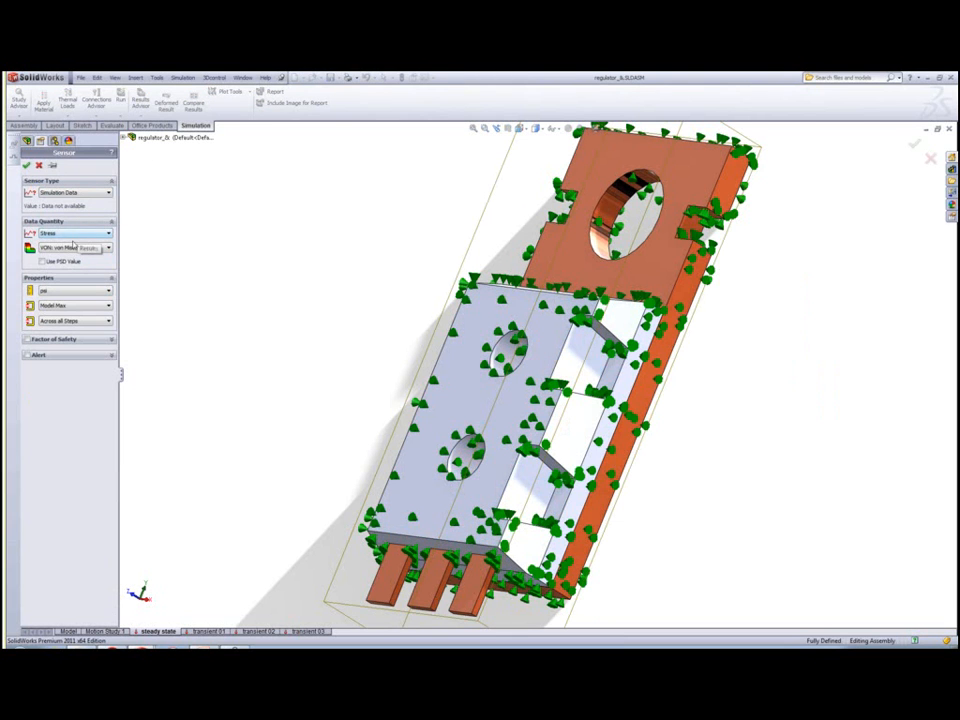
{"action": "left_click", "coordinate": [83, 321]}
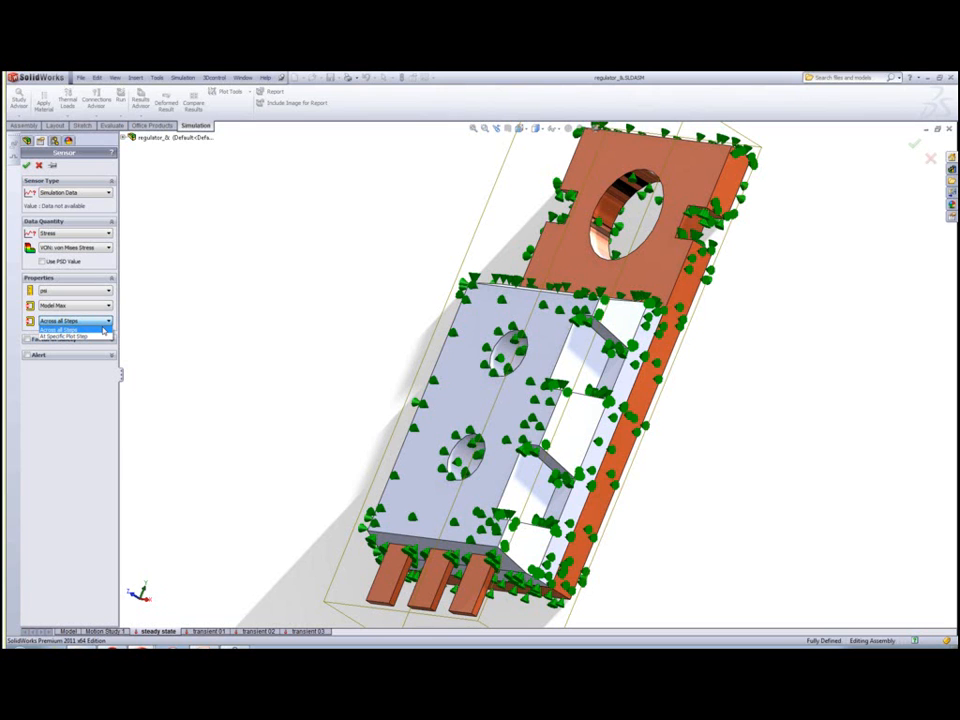
{"action": "left_click", "coordinate": [129, 307]}
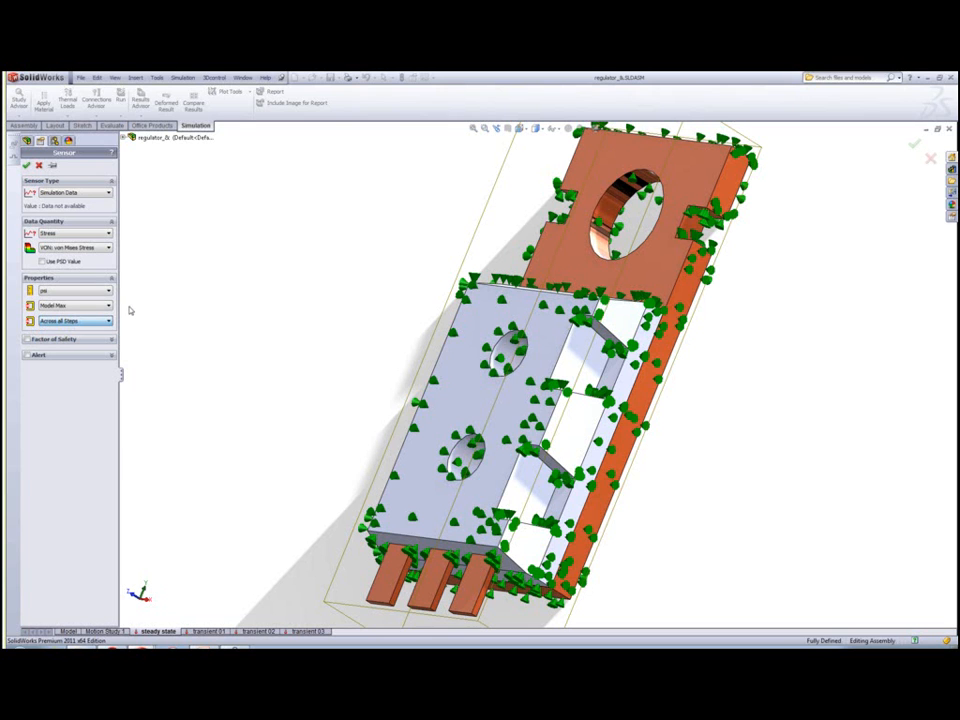
{"action": "left_click", "coordinate": [39, 166]}
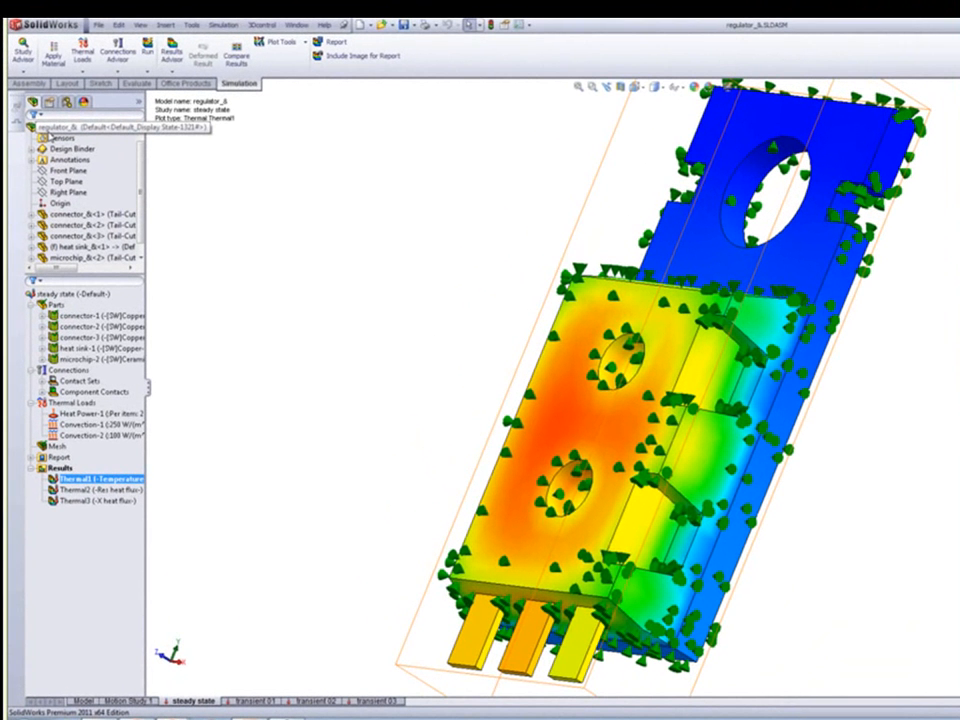
{"action": "left_click", "coordinate": [48, 131]}
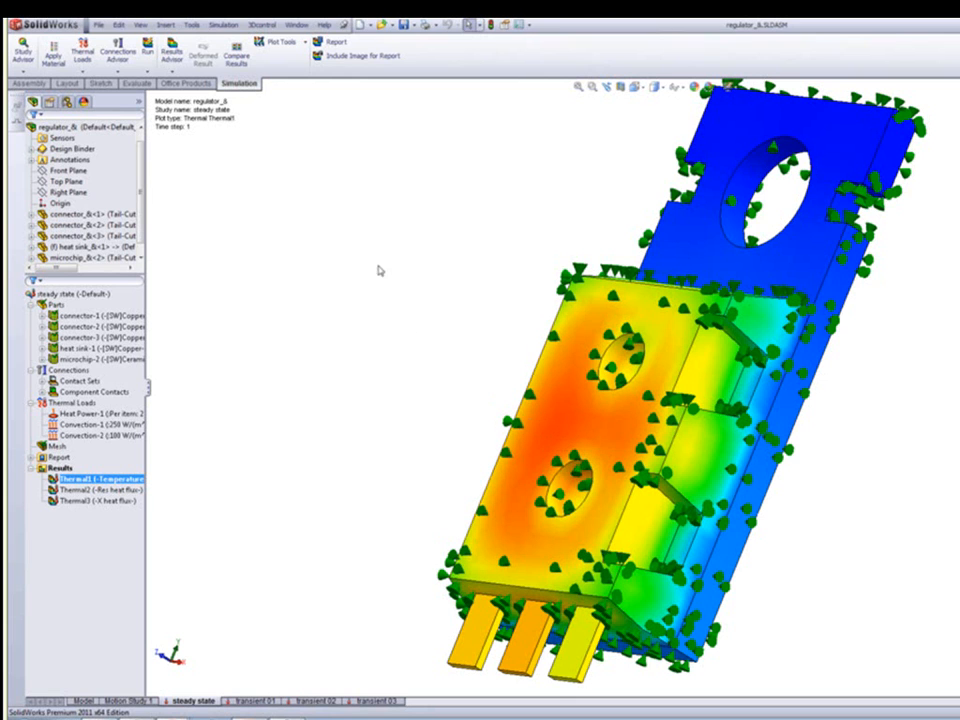
Step: Review the report sections for the steady state study and publish the report as regulator_&-steady state-2
{"action": "left_click", "coordinate": [221, 26]}
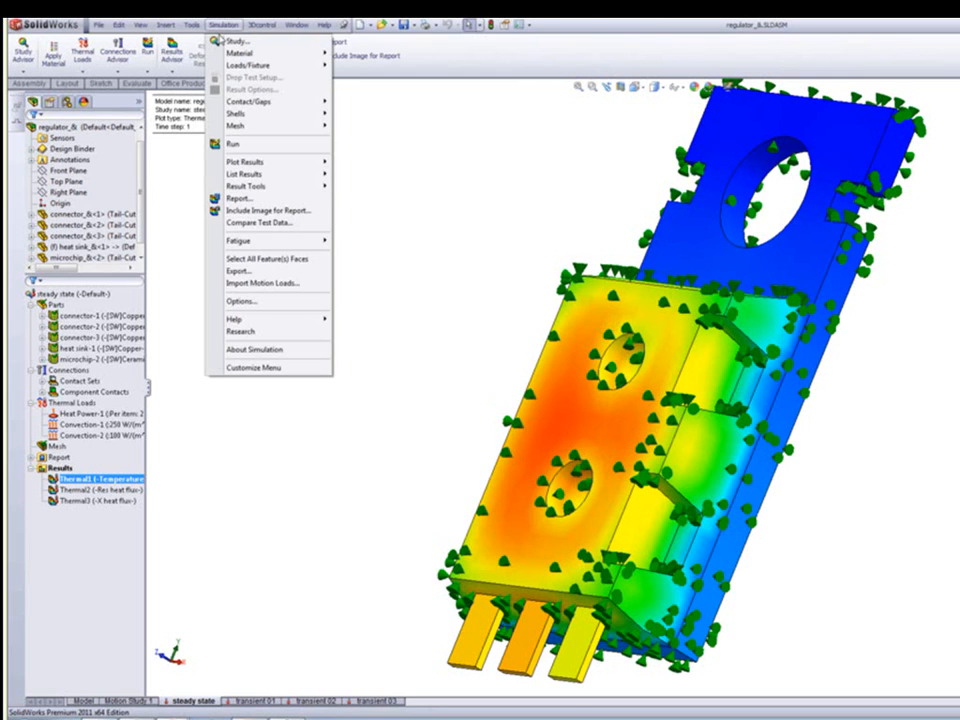
{"action": "left_click", "coordinate": [240, 200]}
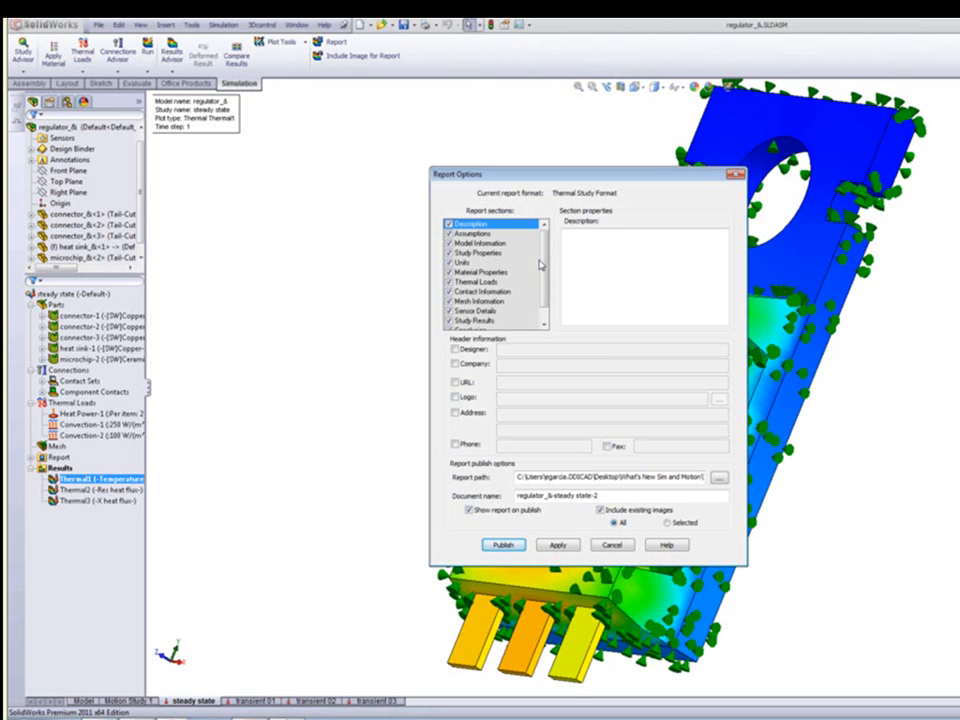
{"action": "scroll", "coordinate": [545, 265], "scroll_direction": "down", "scroll_amount": 1}
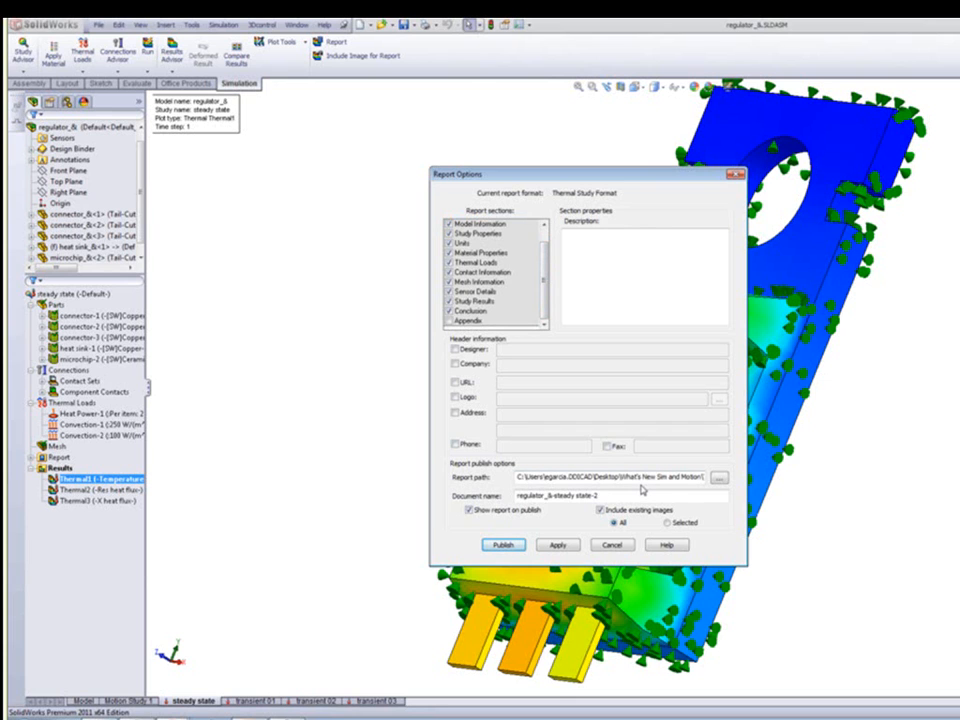
{"action": "left_click", "coordinate": [503, 544]}
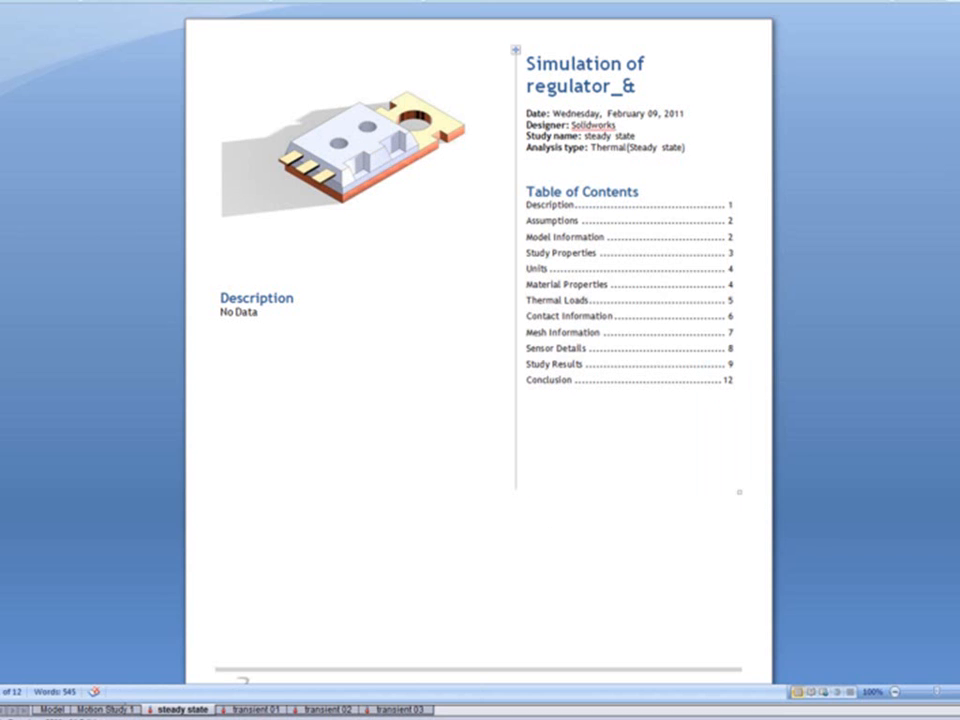
Step: Look through the published report's study properties, mesh details and result plots in Word, return to its first page and close it
{"action": "left_click_drag", "start_coordinate": [958, 62], "coordinate": [958, 84]}
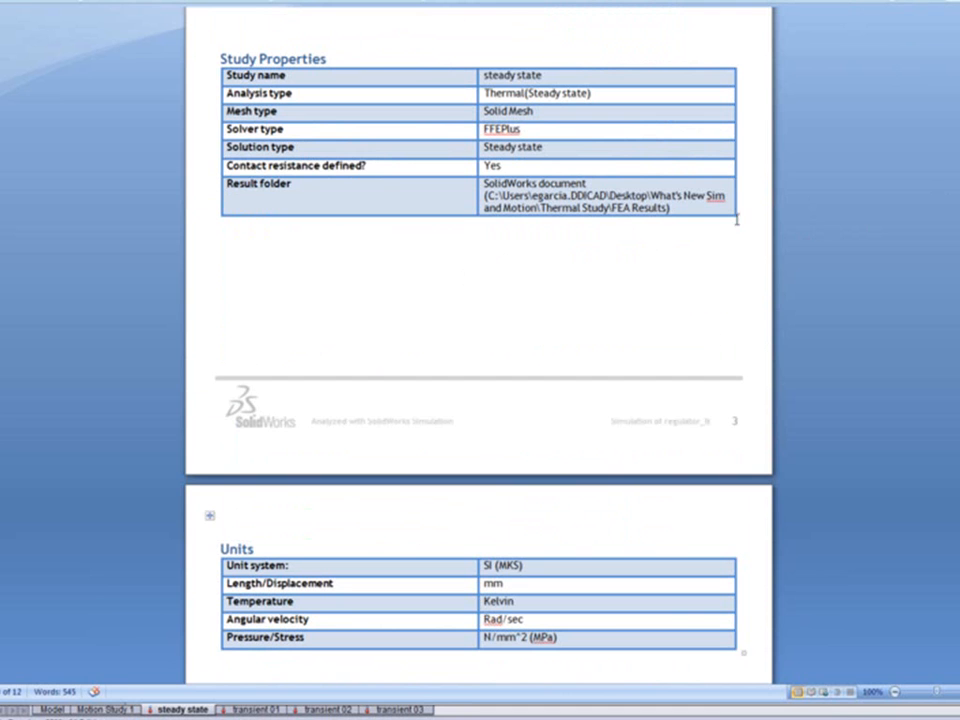
{"action": "left_click_drag", "start_coordinate": [958, 168], "coordinate": [958, 287]}
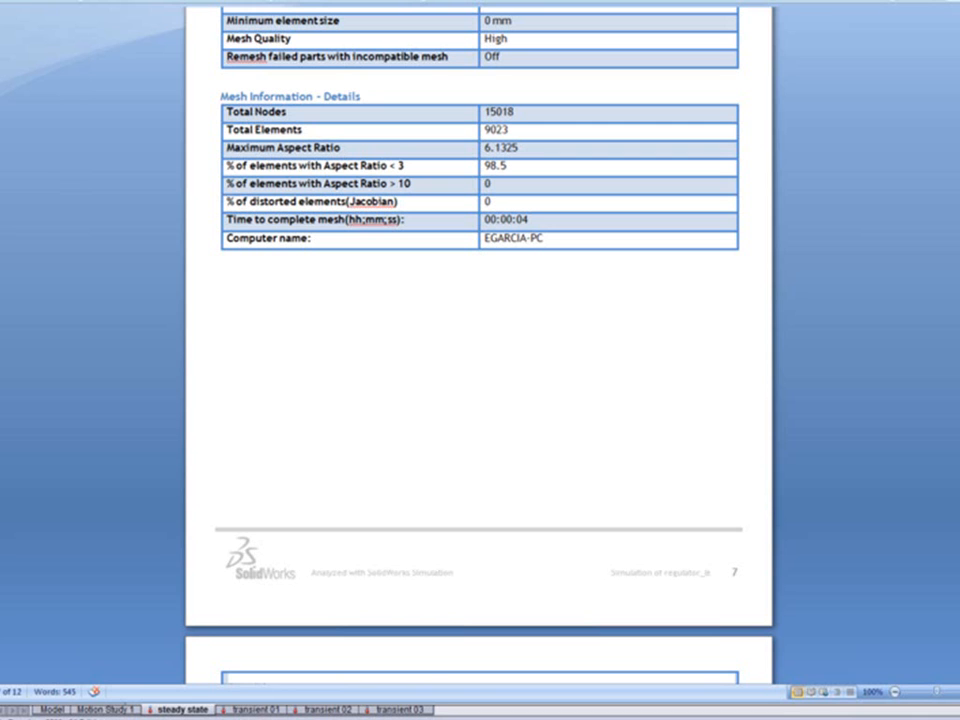
{"action": "left_click_drag", "start_coordinate": [958, 349], "coordinate": [958, 363]}
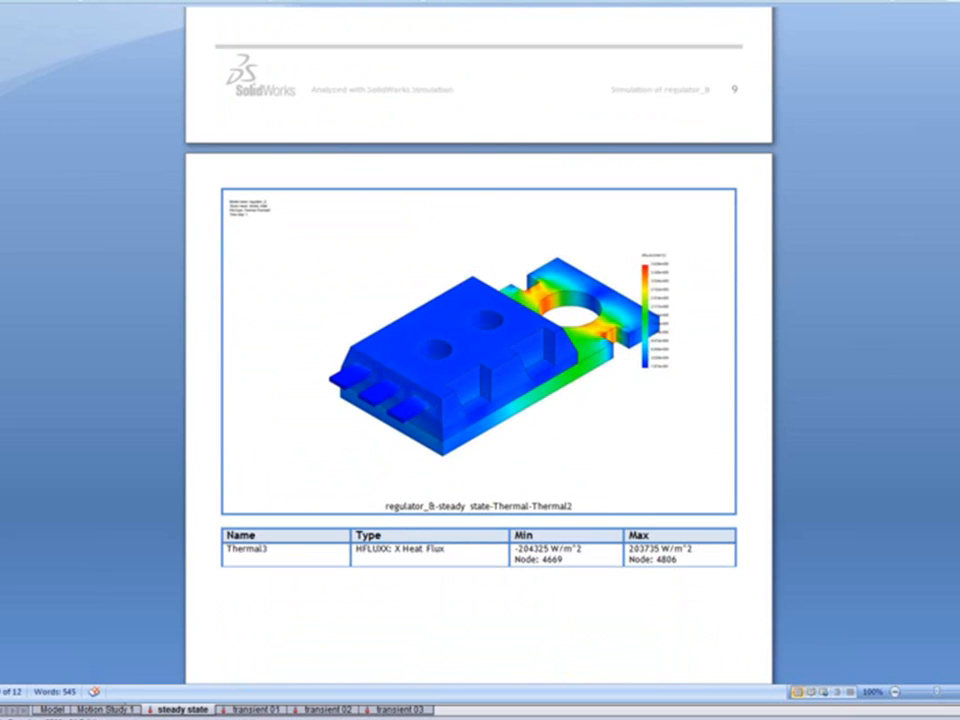
{"action": "left_click_drag", "start_coordinate": [958, 493], "coordinate": [958, 45]}
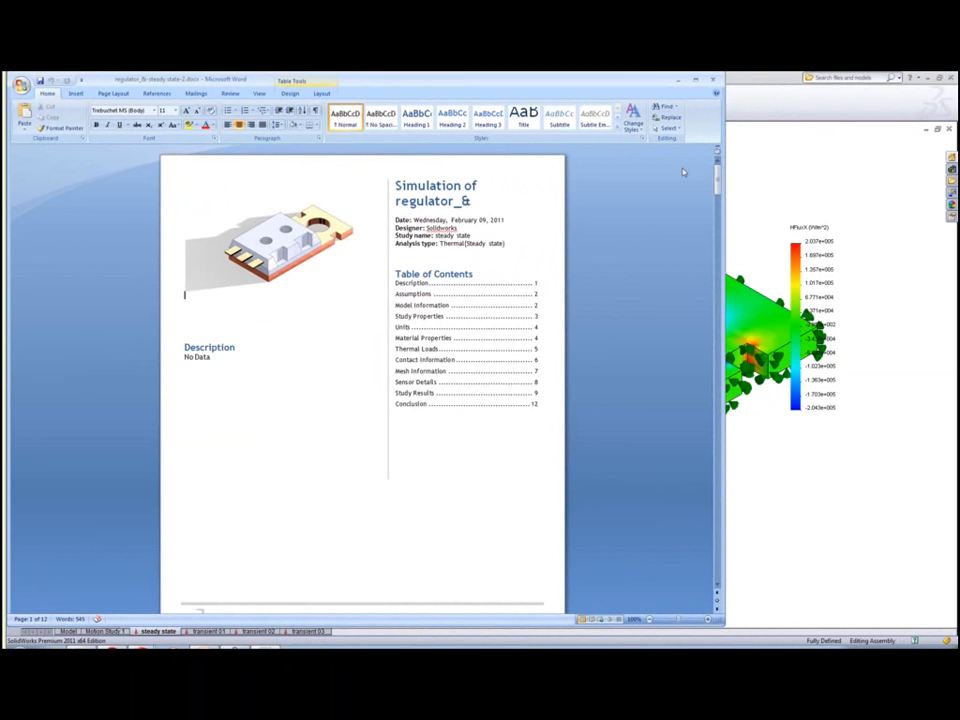
{"action": "left_click", "coordinate": [712, 82]}
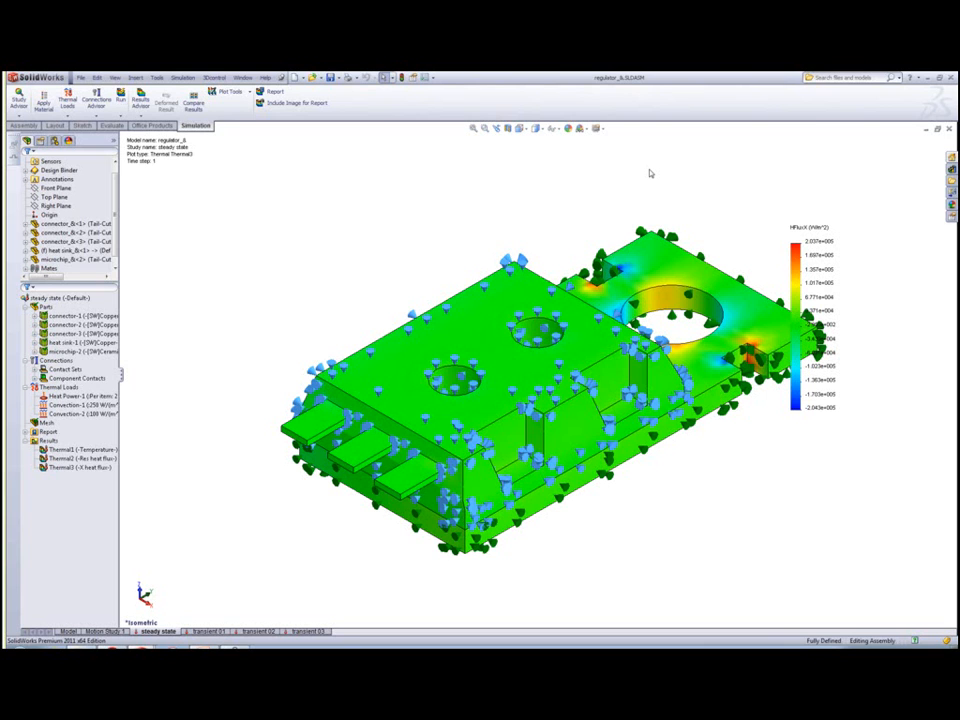
Step: Switch to the open 3dcrankslider assembly and show its Motion Study 1
{"action": "key", "text": "ctrl+Tab"}
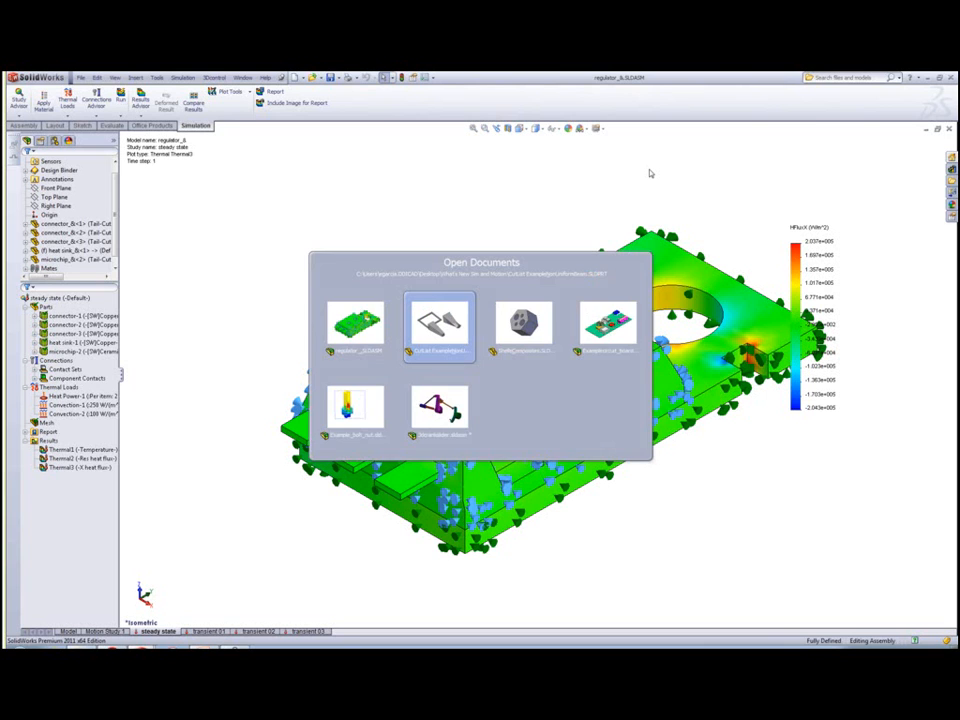
{"action": "key", "text": "ctrl+Tab"}
{"action": "key", "text": "ctrl+Tab"}
{"action": "key", "text": "ctrl+Tab"}
{"action": "key", "text": "ctrl+Tab"}
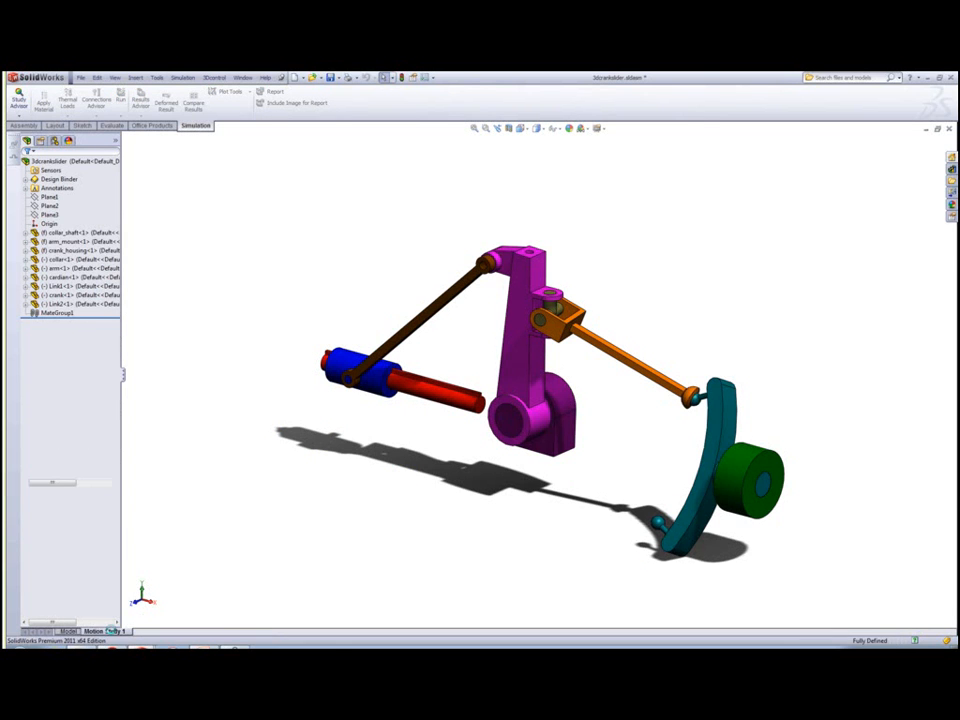
{"action": "left_click", "coordinate": [106, 631]}
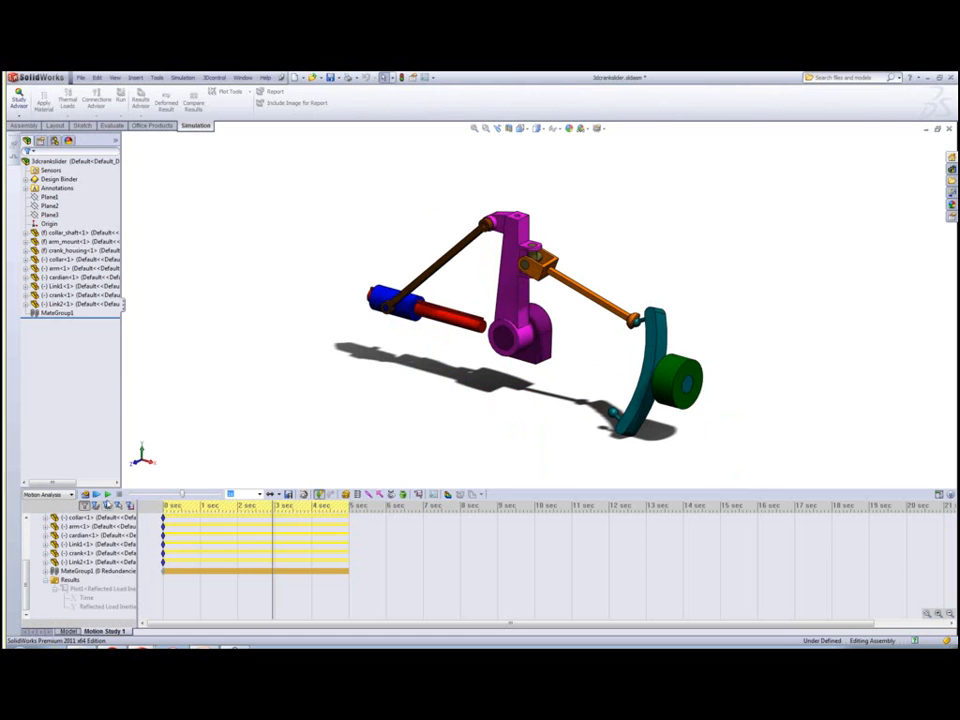
Step: Play and stop the crank slider motion, and check the available motion study types while keeping Motion Analysis
{"action": "left_click", "coordinate": [108, 494]}
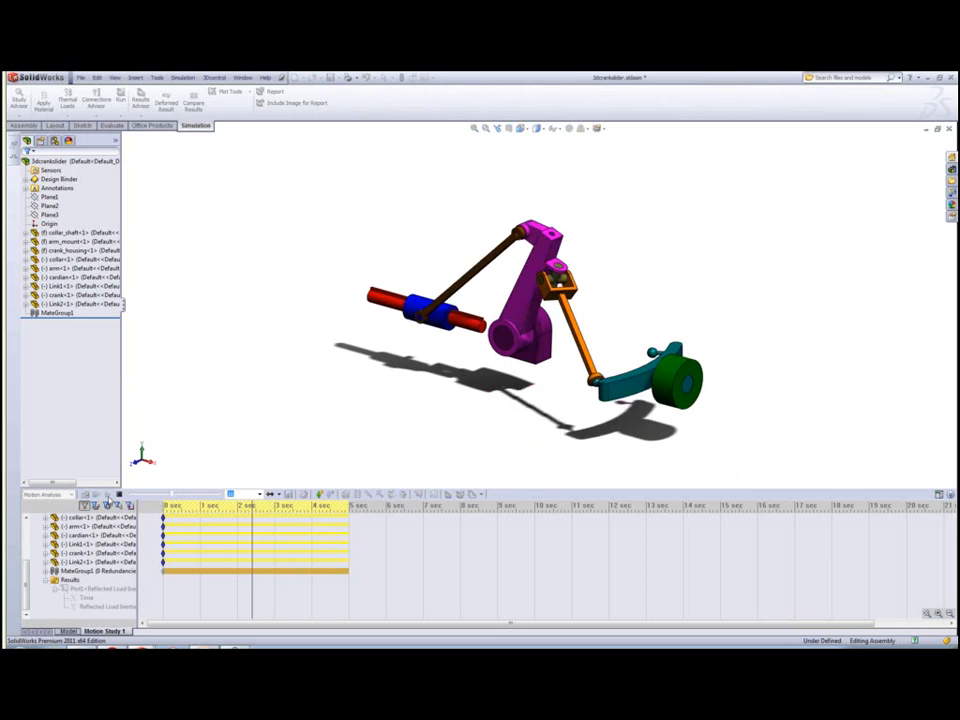
{"action": "left_click", "coordinate": [118, 494]}
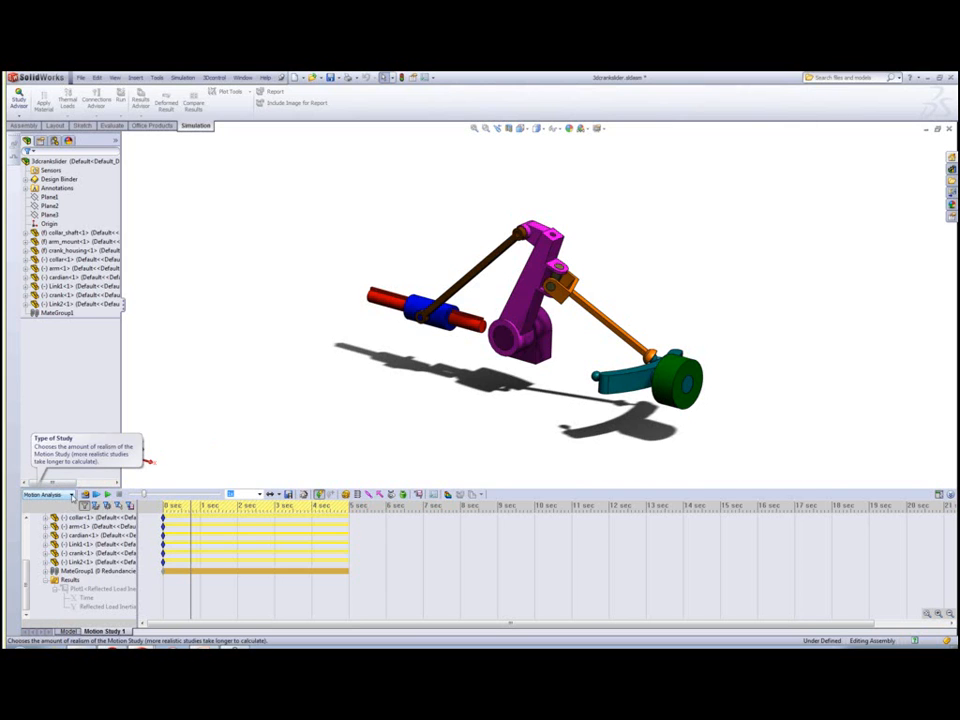
{"action": "left_click", "coordinate": [72, 494]}
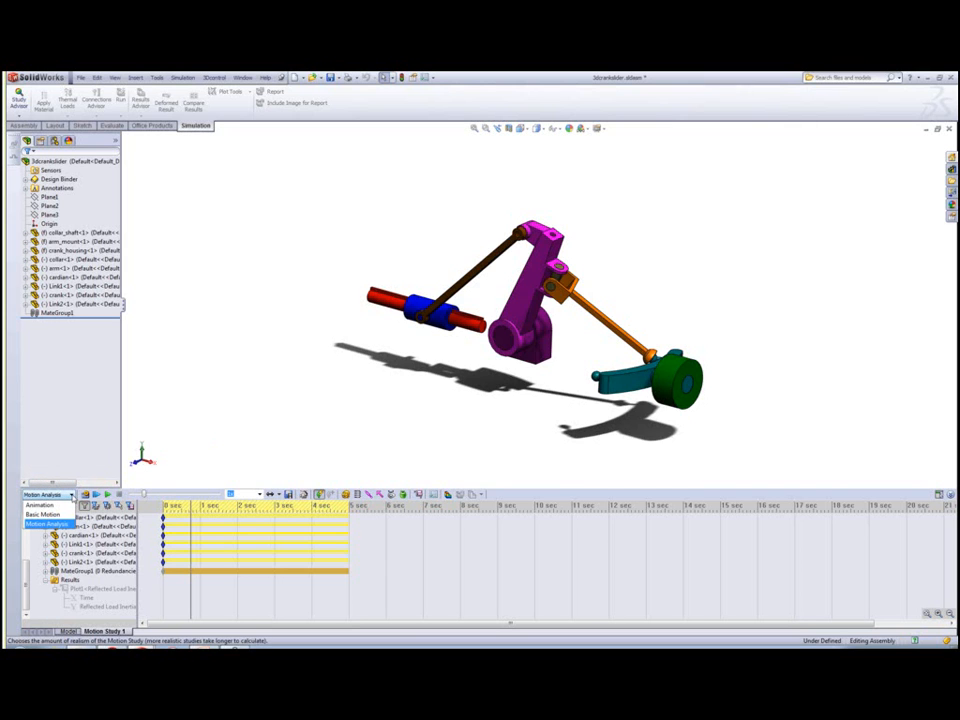
{"action": "left_click", "coordinate": [221, 443]}
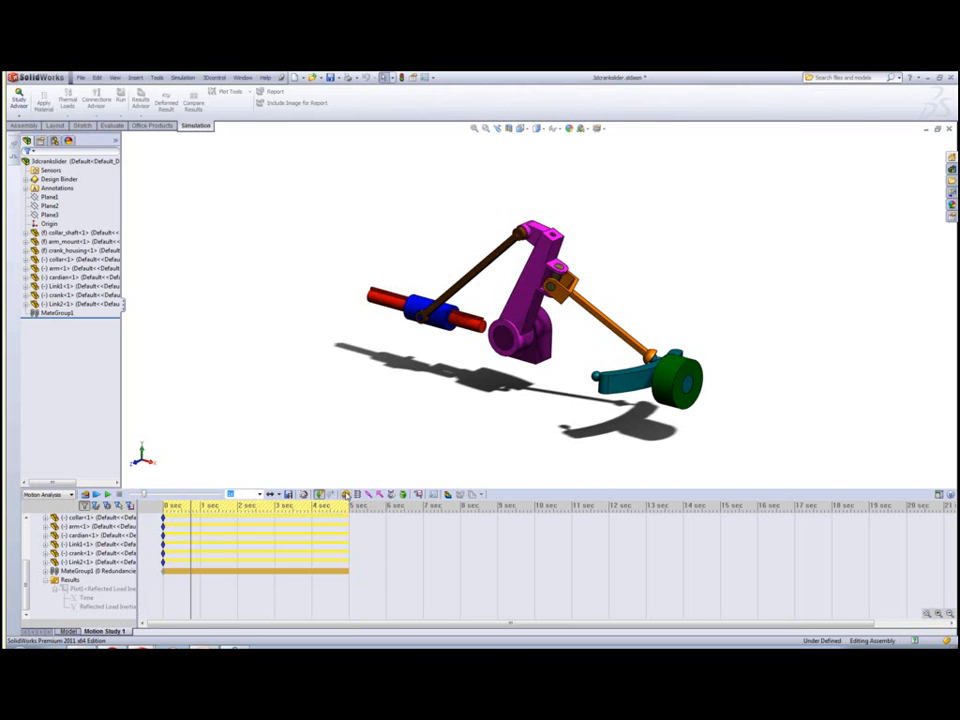
Step: Start a rotary motor driven by Data Points and import its velocity data from crank rotation.csv
{"action": "left_click", "coordinate": [345, 494]}
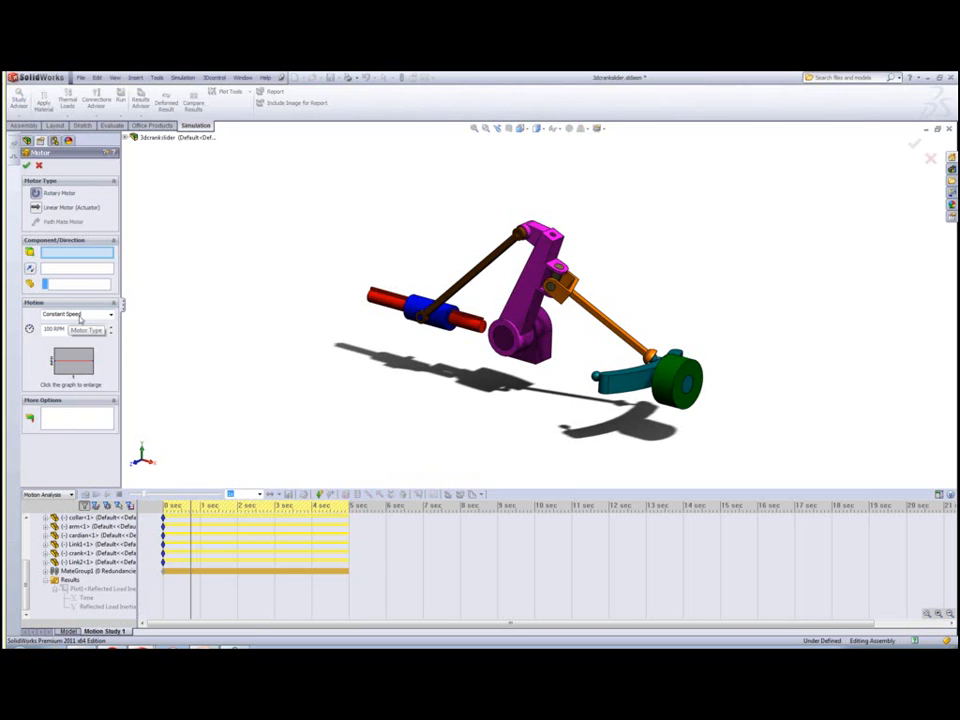
{"action": "left_click", "coordinate": [110, 315]}
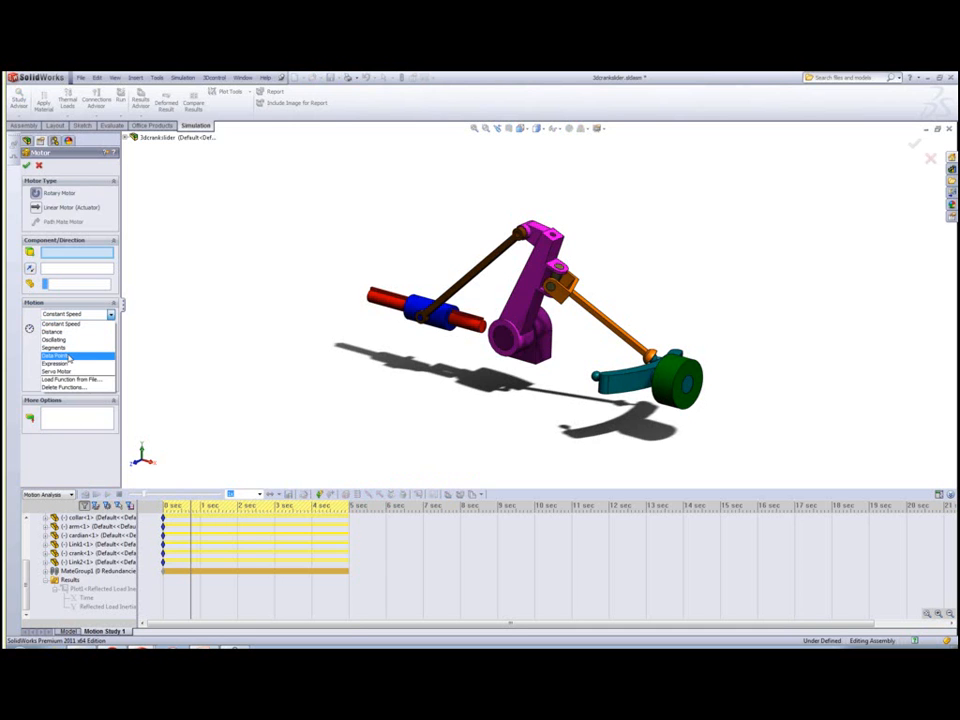
{"action": "left_click", "coordinate": [68, 357]}
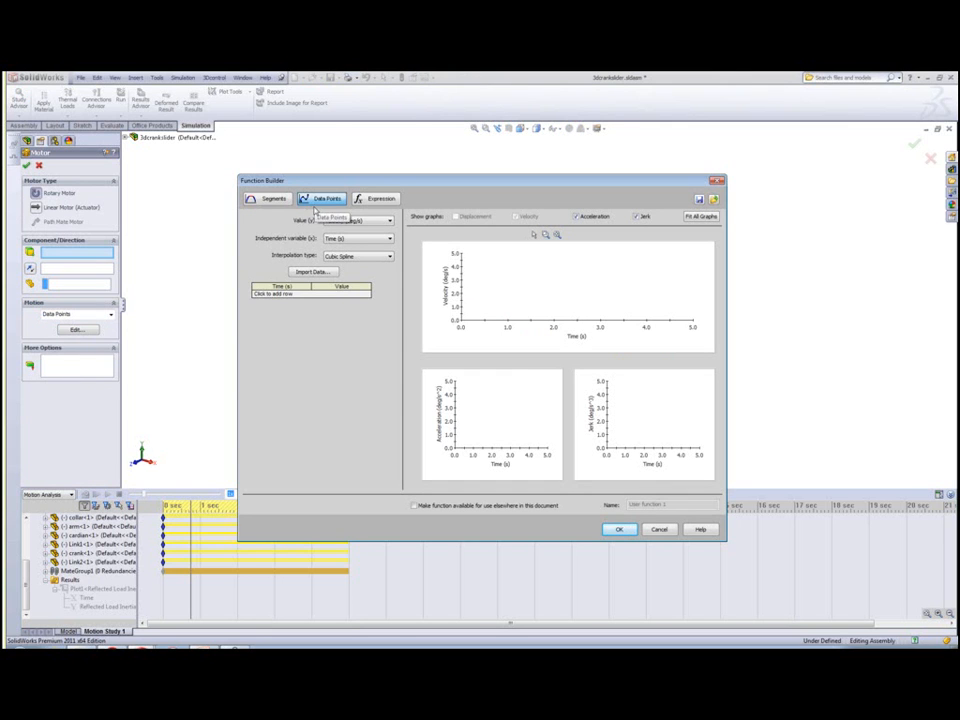
{"action": "left_click", "coordinate": [312, 271]}
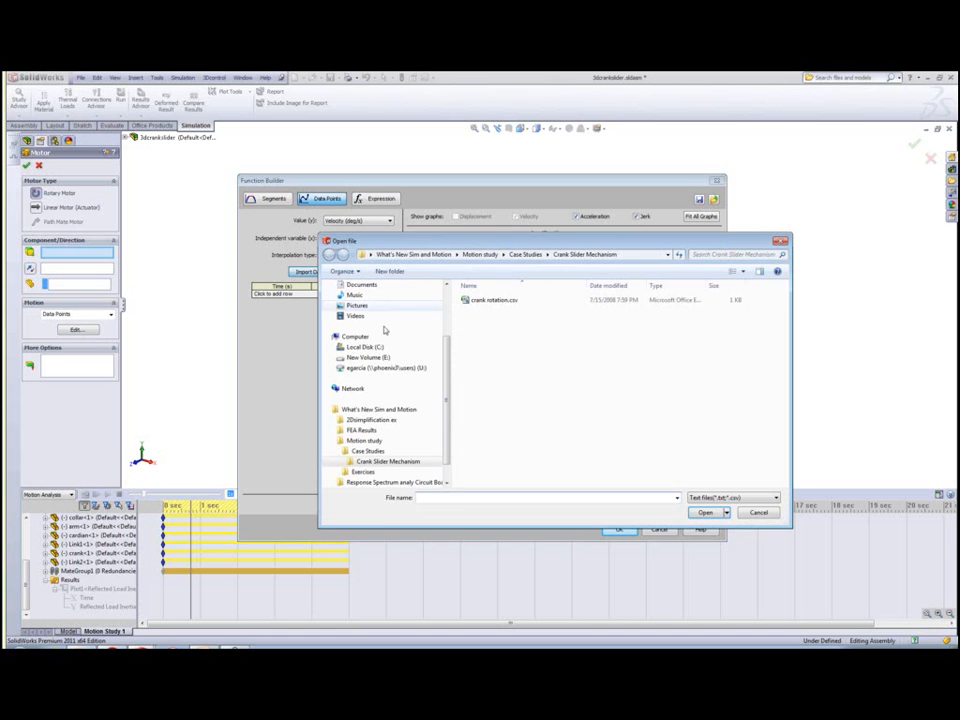
{"action": "left_click", "coordinate": [494, 301]}
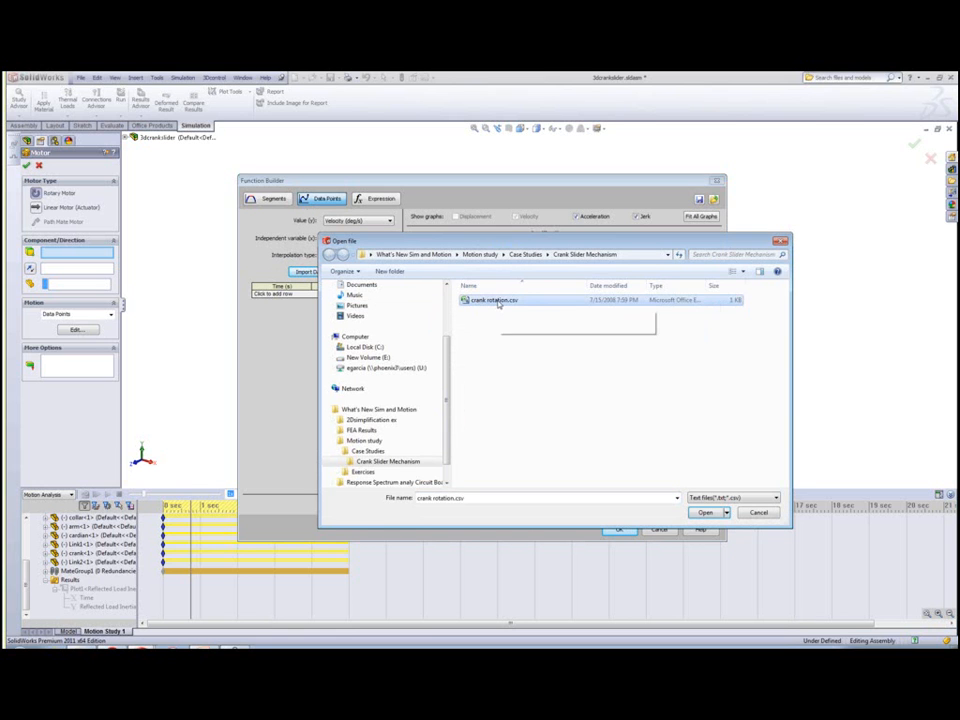
{"action": "left_click", "coordinate": [706, 512]}
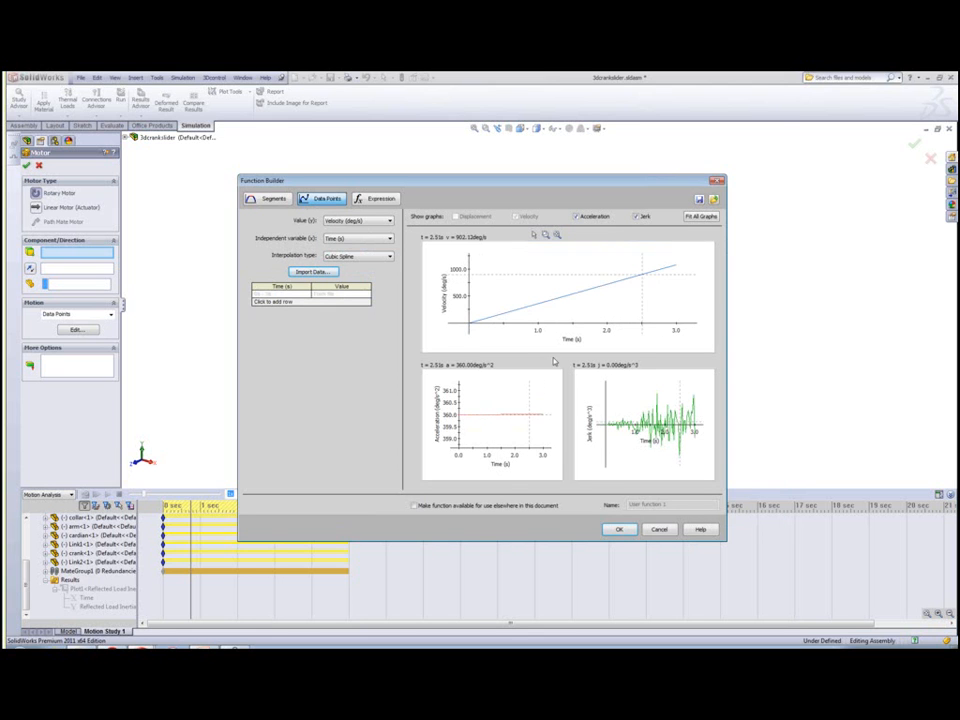
Step: Try the Linear and Akima Spline interpolation types on the imported motor data and return to Cubic Spline
{"action": "left_click", "coordinate": [367, 257]}
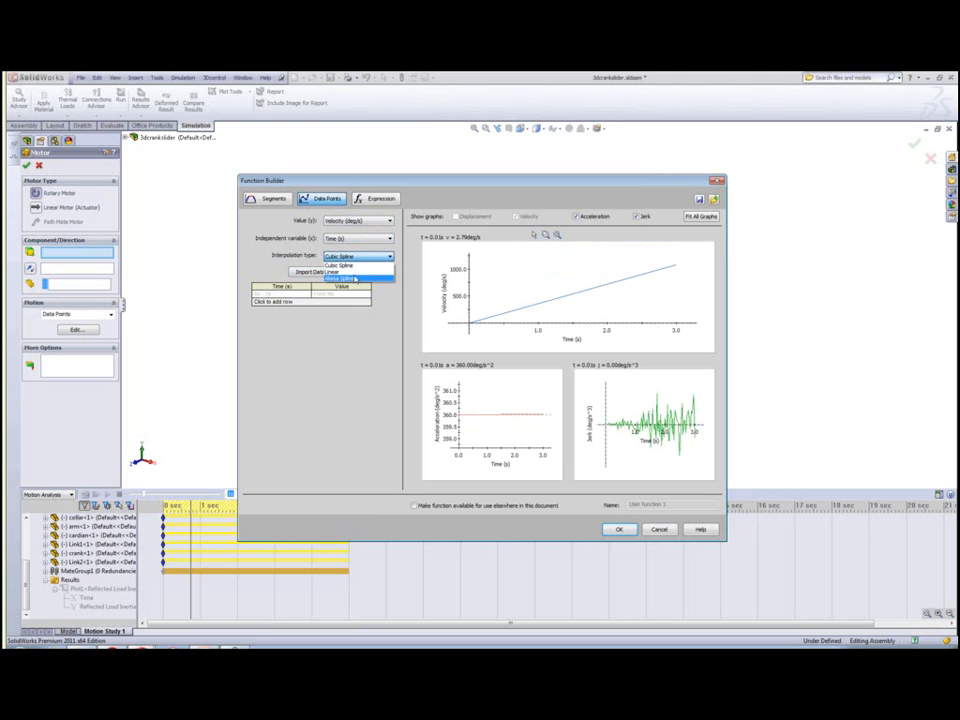
{"action": "left_click", "coordinate": [345, 271]}
{"action": "left_click", "coordinate": [365, 257]}
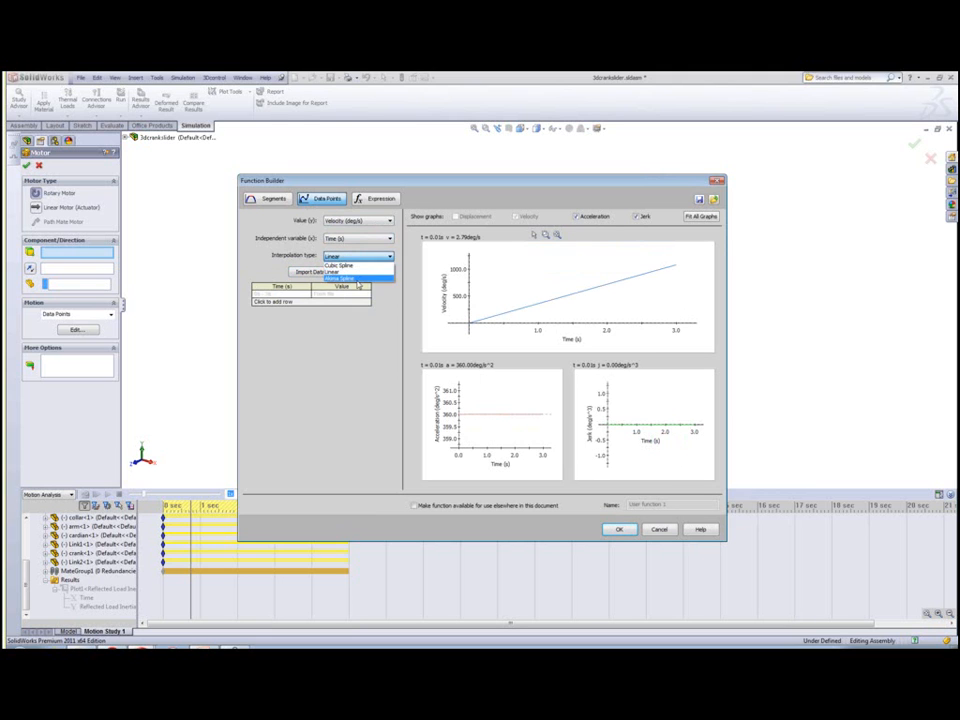
{"action": "left_click", "coordinate": [356, 279]}
{"action": "left_click", "coordinate": [389, 258]}
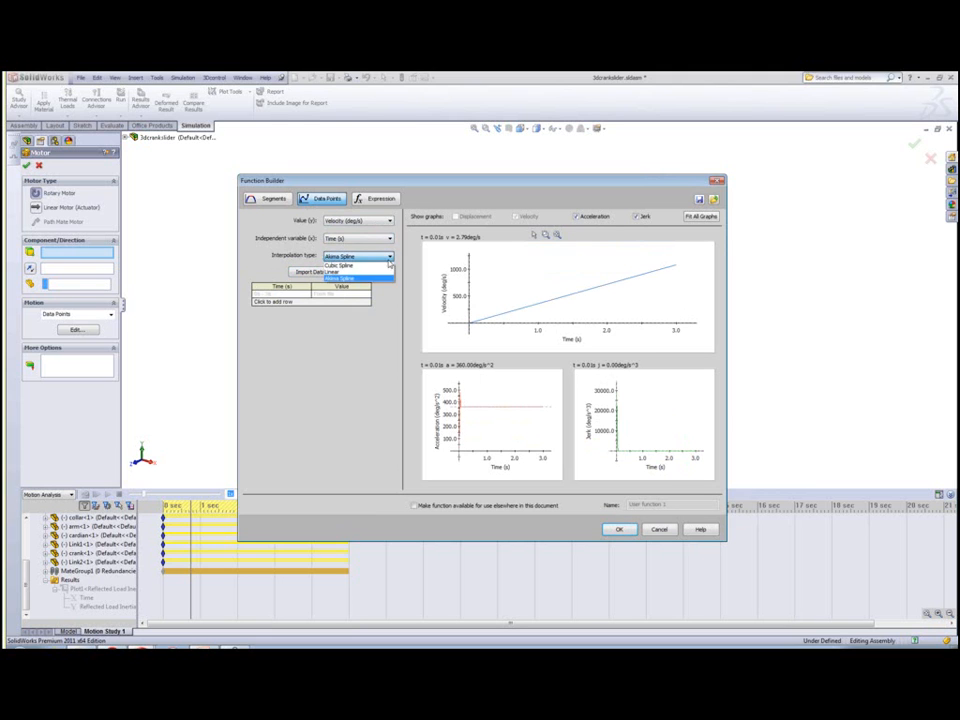
{"action": "left_click", "coordinate": [372, 265]}
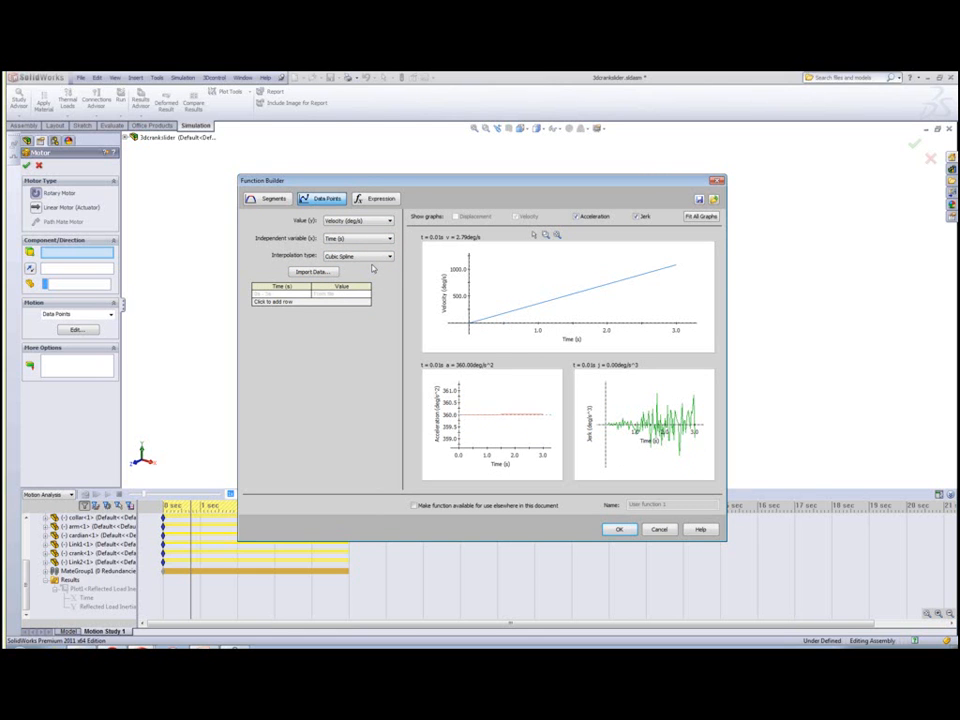
Step: Examine the Segments and Expression function definitions available for the motor, and cancel the motor without adding it
{"action": "left_click", "coordinate": [268, 198]}
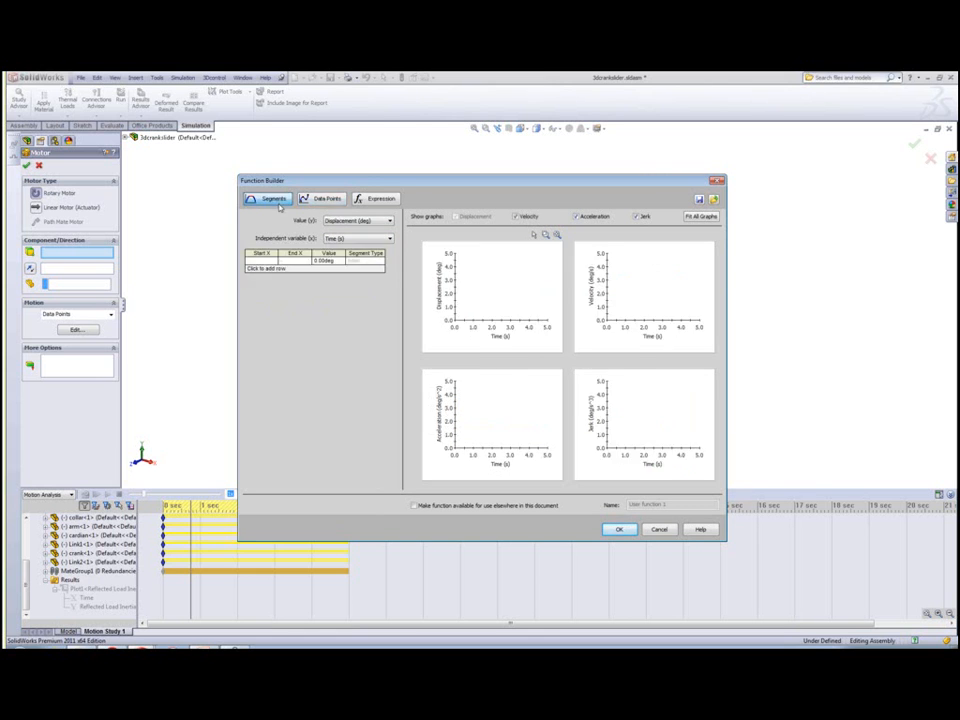
{"action": "left_click", "coordinate": [373, 200]}
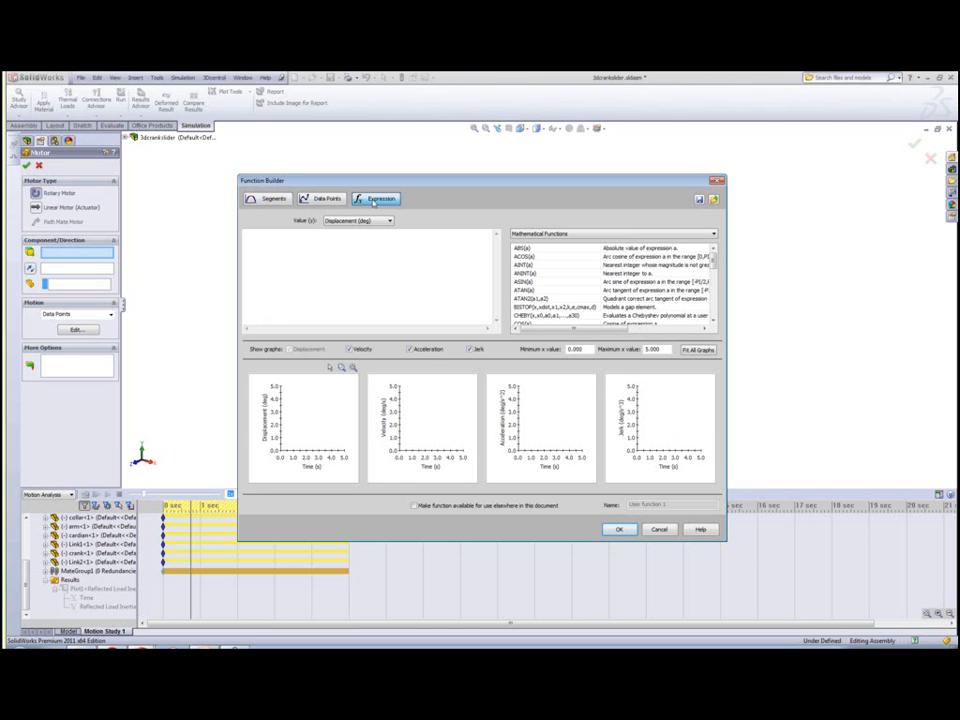
{"action": "left_click", "coordinate": [270, 199]}
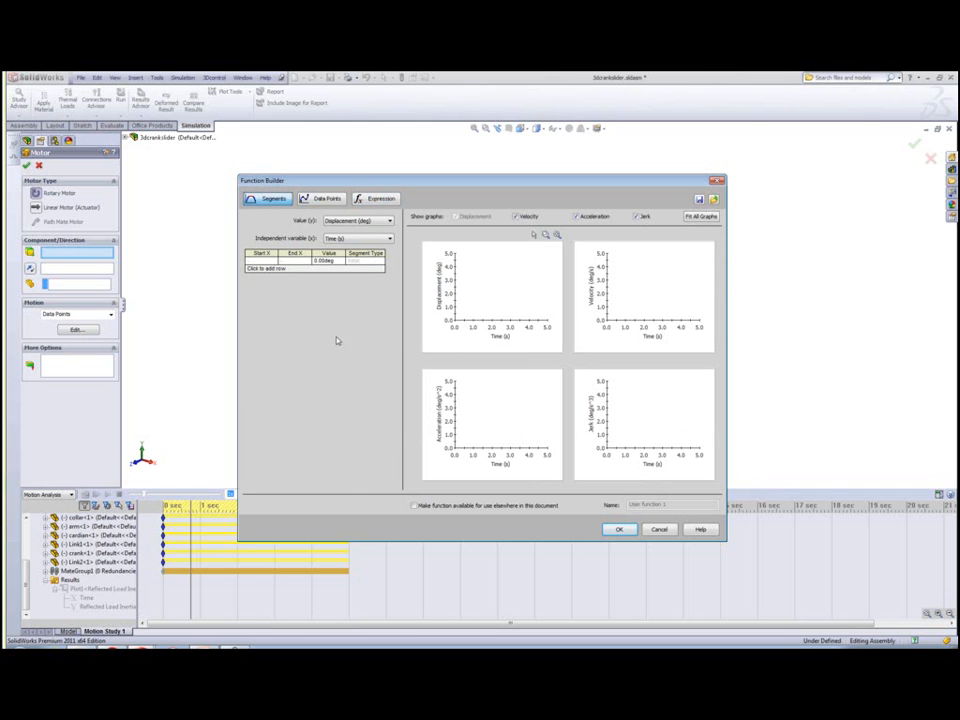
{"action": "left_click", "coordinate": [655, 530]}
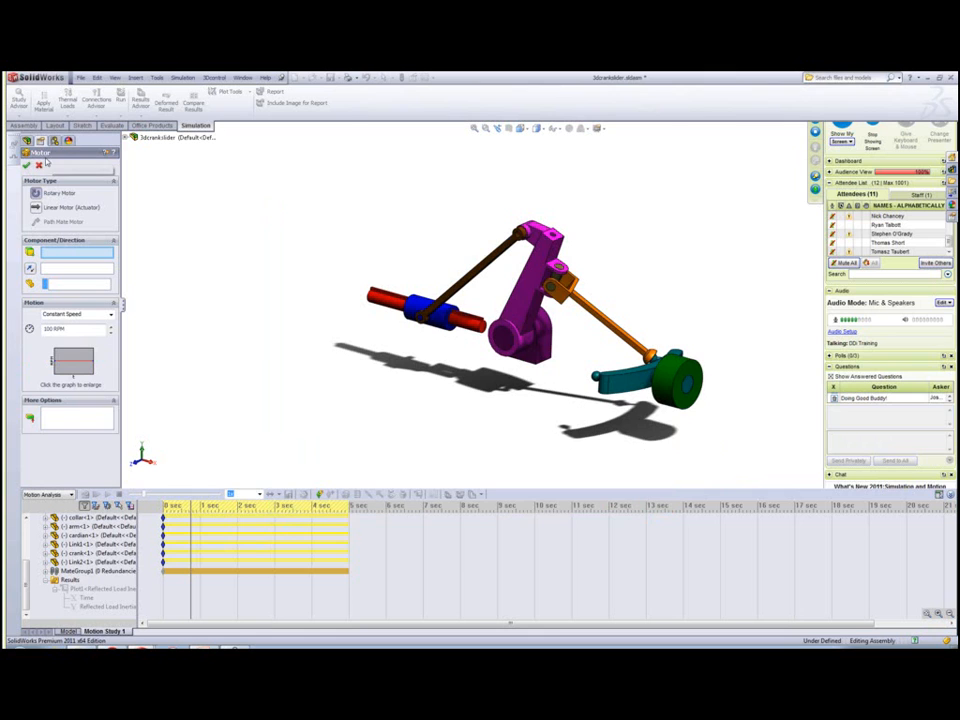
{"action": "left_click", "coordinate": [40, 166]}
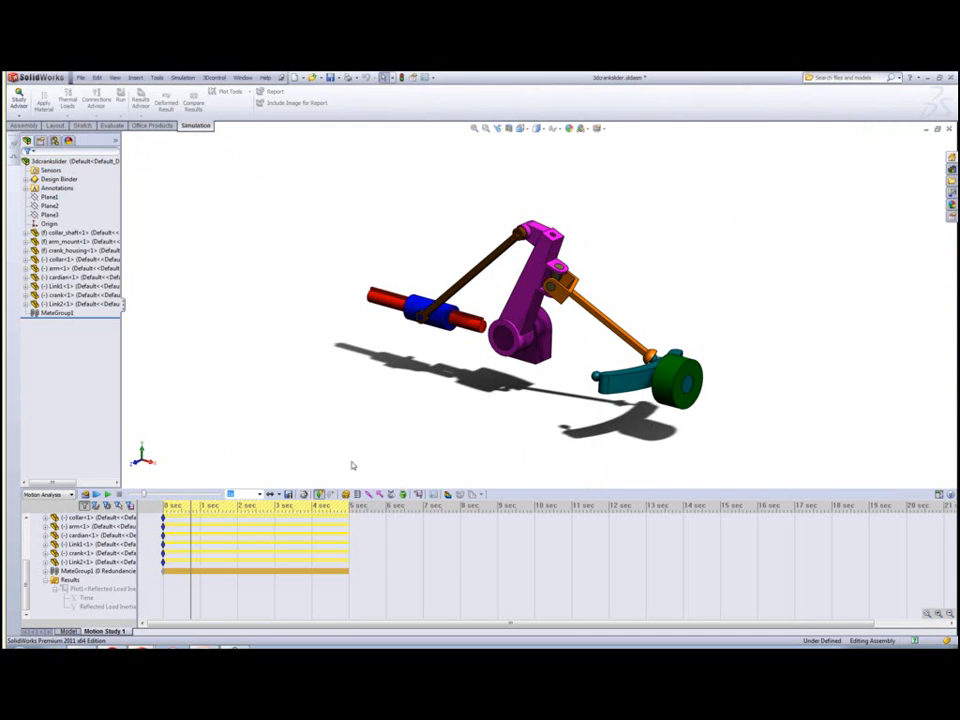
Step: Start a Force/Torque, check its force function types, and view the Segments, Data Points and Expression definitions in the Function Builder
{"action": "left_click", "coordinate": [380, 497]}
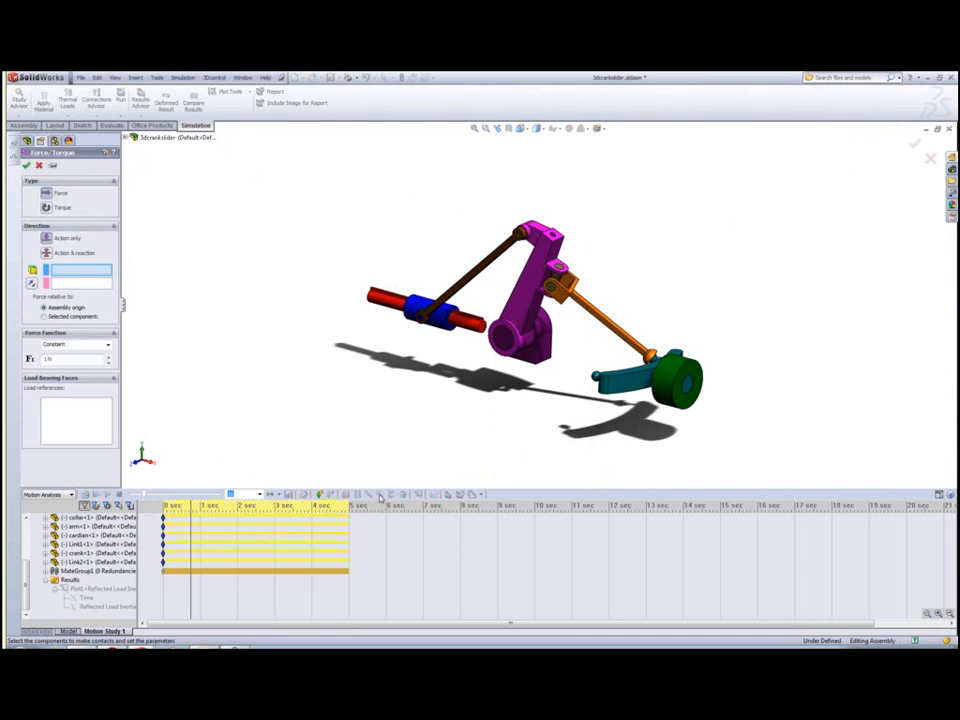
{"action": "left_click", "coordinate": [108, 347]}
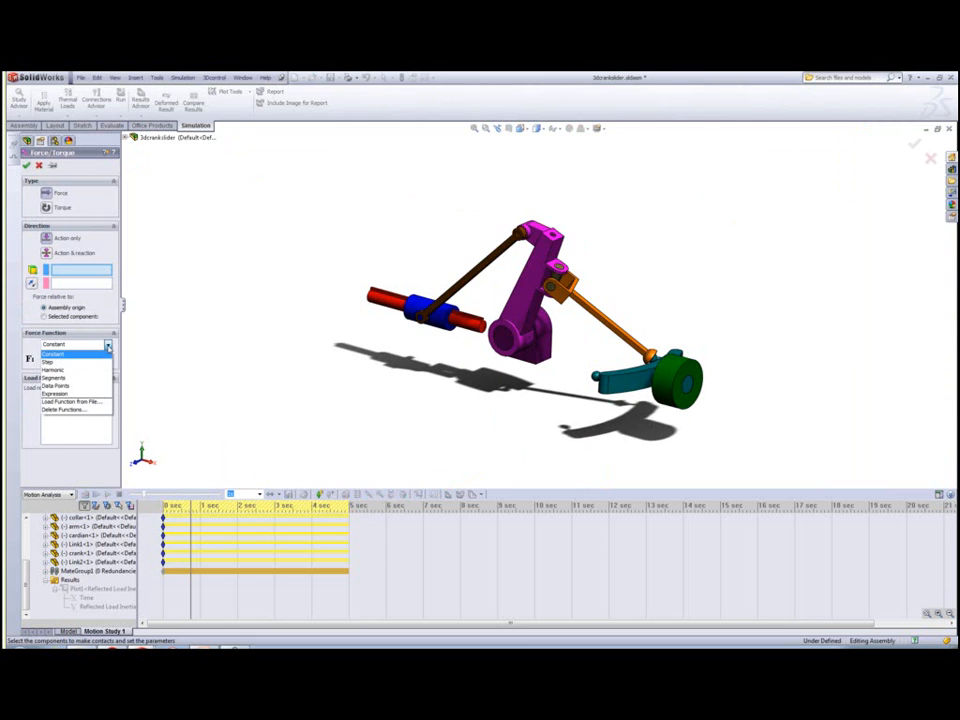
{"action": "left_click", "coordinate": [70, 386]}
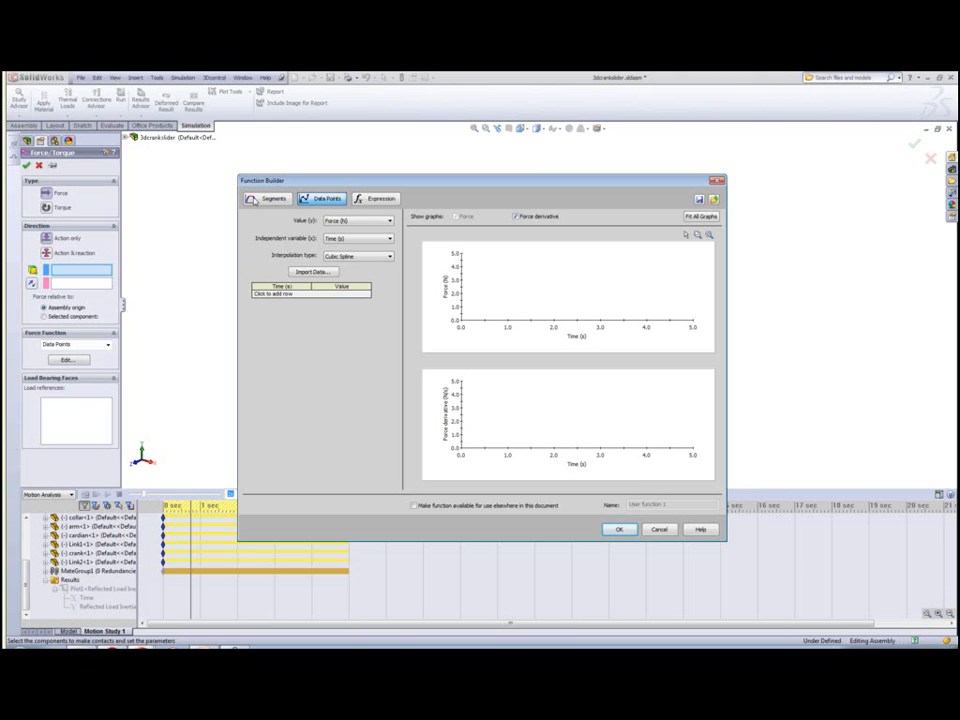
{"action": "left_click", "coordinate": [268, 198]}
{"action": "left_click", "coordinate": [325, 199]}
{"action": "left_click", "coordinate": [376, 199]}
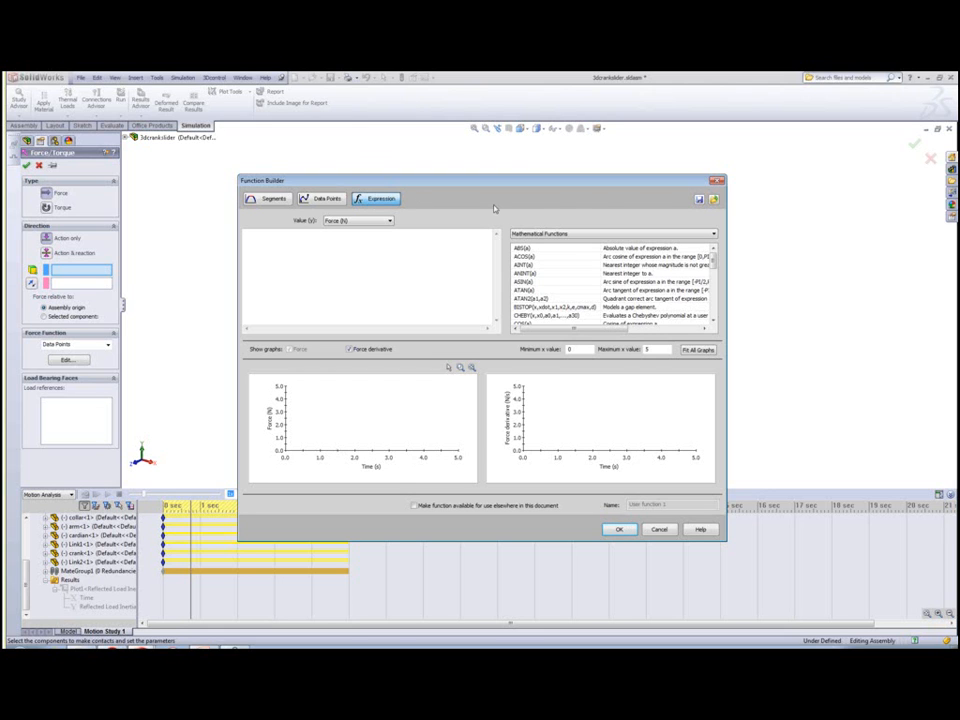
{"action": "left_click", "coordinate": [717, 181]}
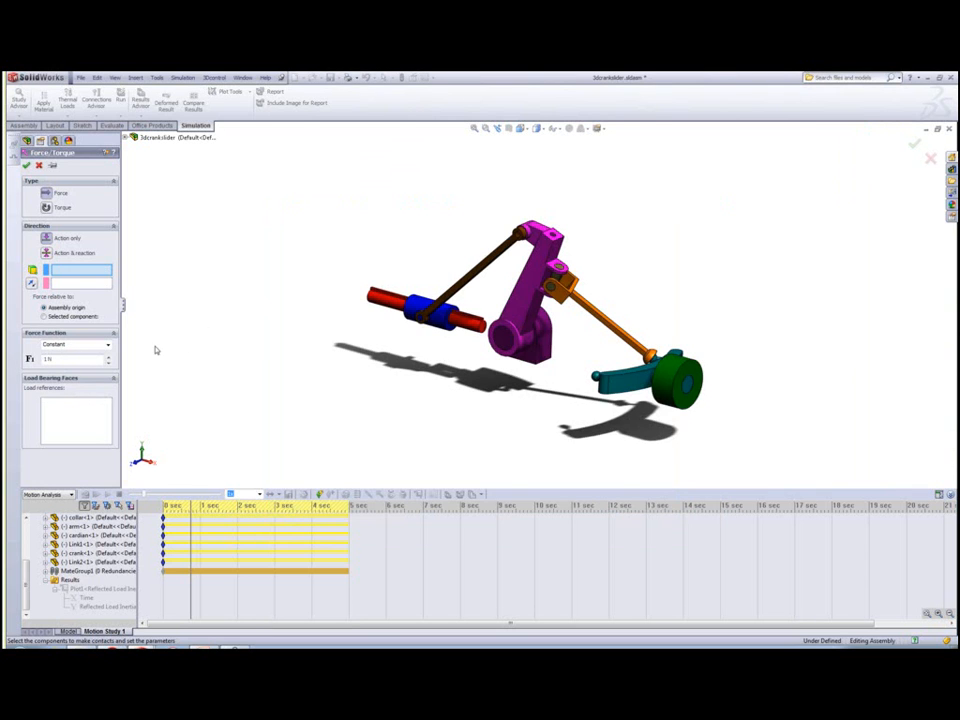
Step: Reopen the force function as Data Points, compare it with the Segments definition, and cancel the function and the force
{"action": "left_click", "coordinate": [53, 345]}
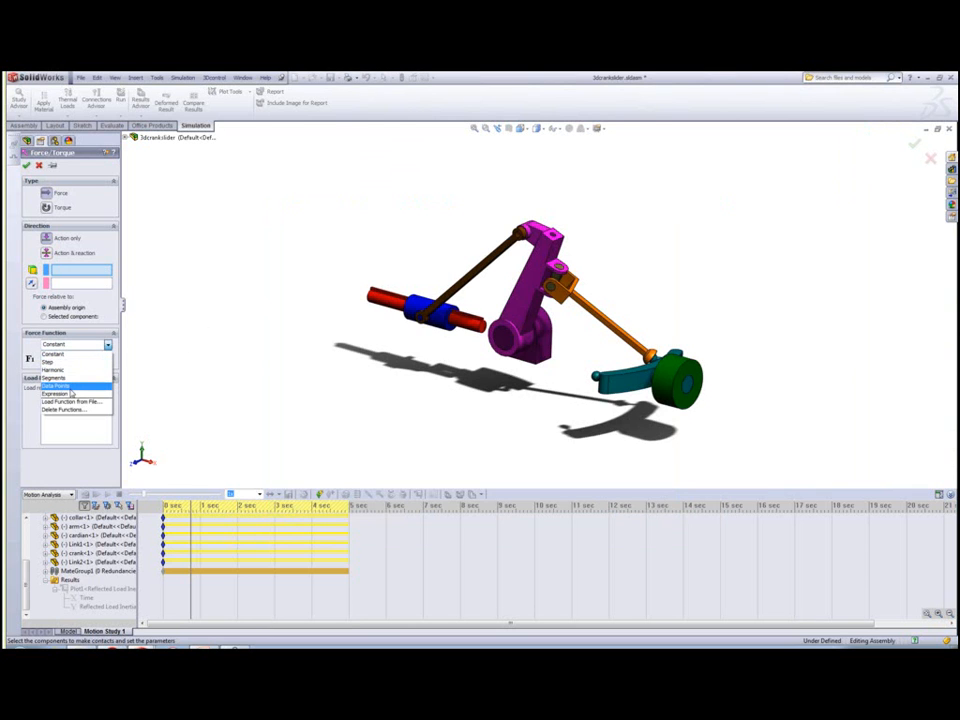
{"action": "left_click", "coordinate": [62, 386]}
{"action": "left_click", "coordinate": [268, 198]}
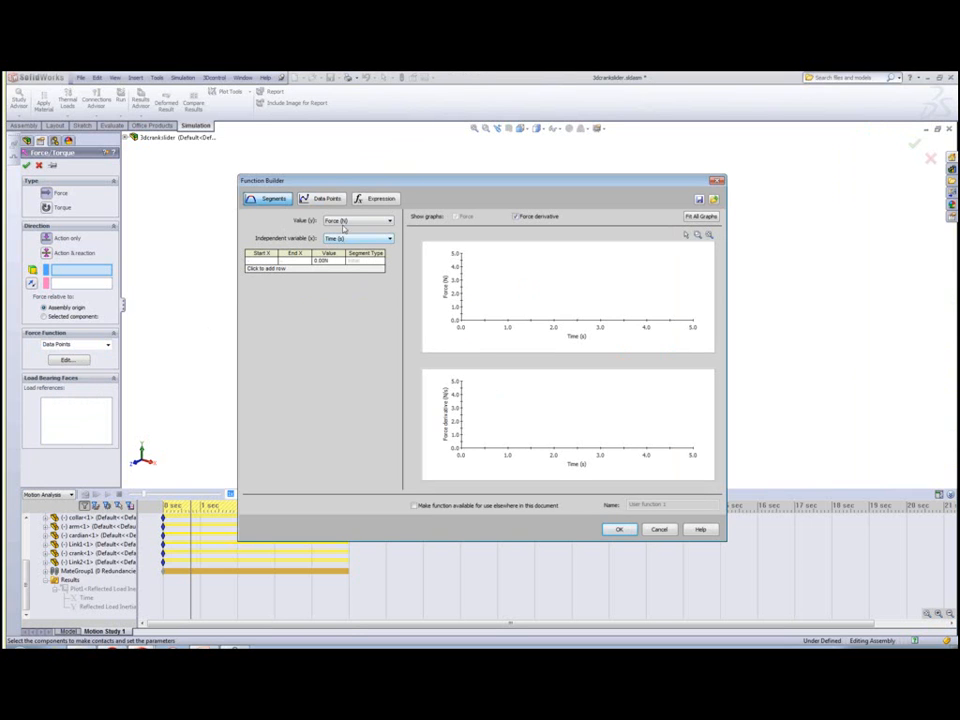
{"action": "left_click", "coordinate": [324, 199]}
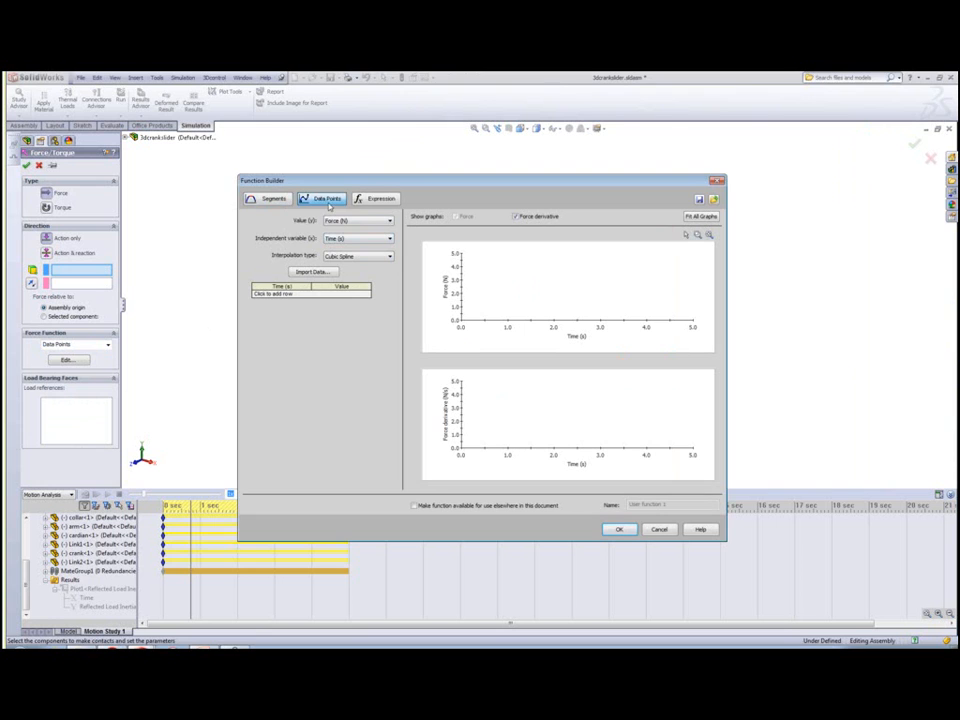
{"action": "left_click", "coordinate": [273, 200]}
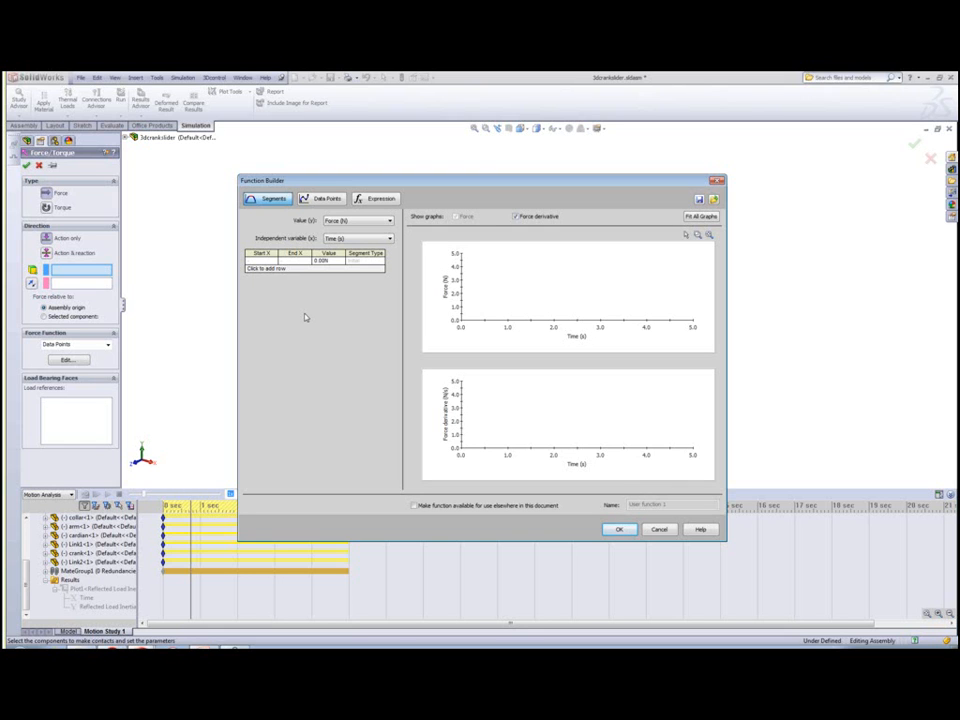
{"action": "left_click", "coordinate": [659, 529]}
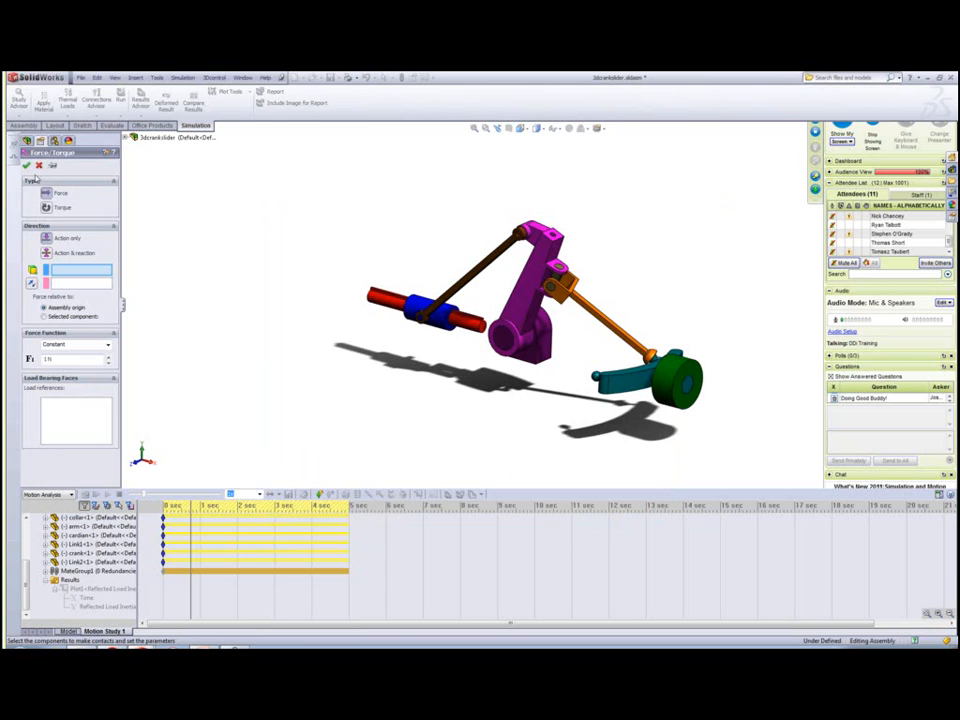
{"action": "left_click", "coordinate": [27, 140]}
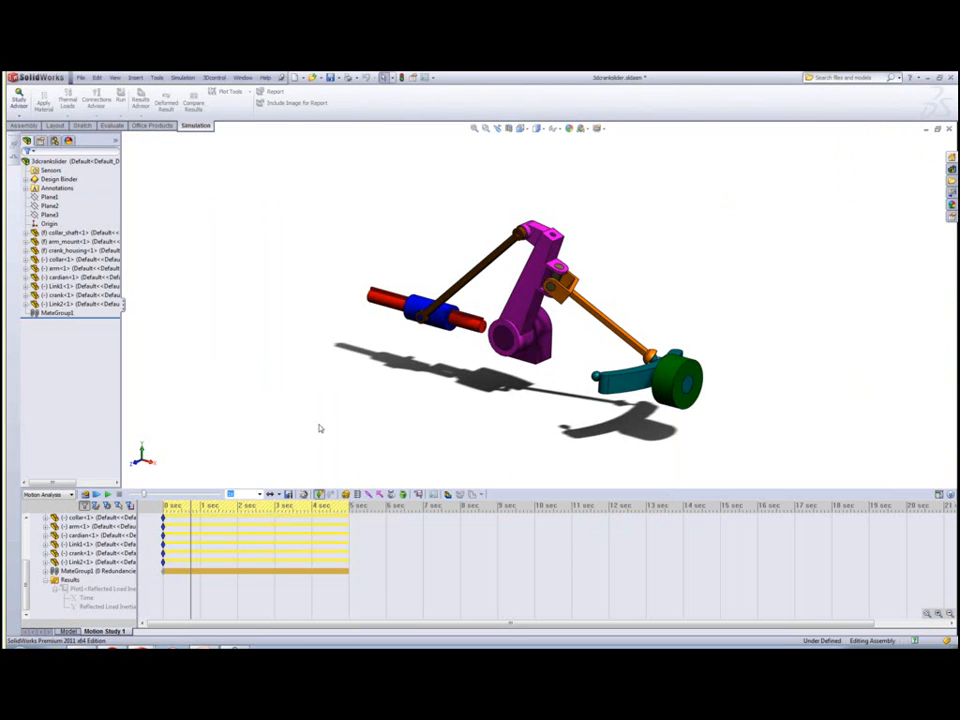
Step: Try a new motion results plot with category Other quantities and sub-category Reflected Load Inertia, and cancel it
{"action": "left_click", "coordinate": [419, 494]}
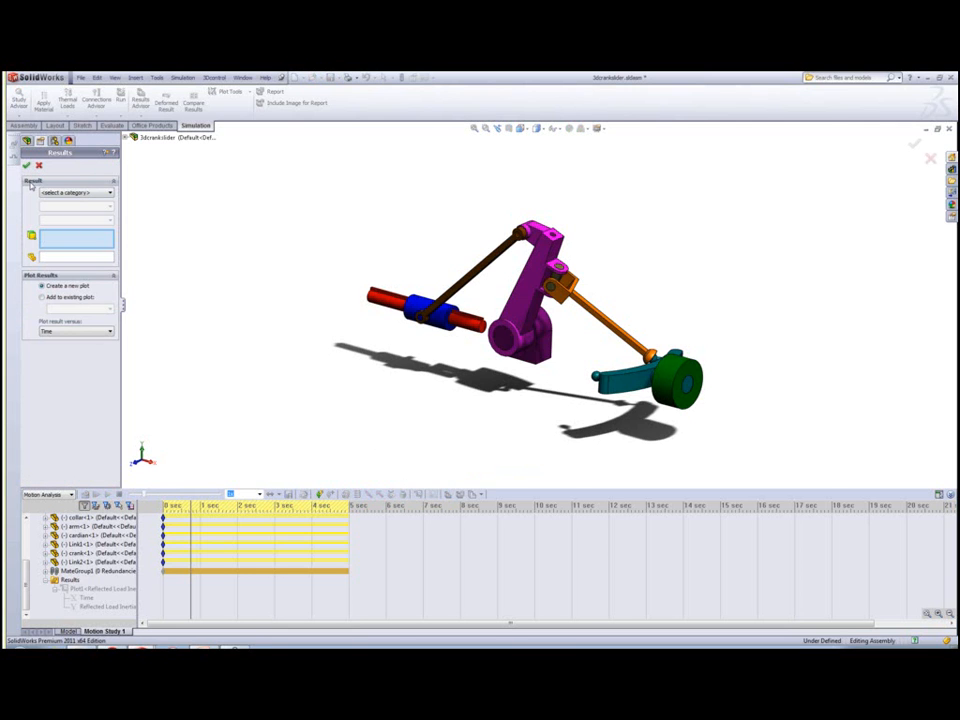
{"action": "left_click", "coordinate": [70, 193]}
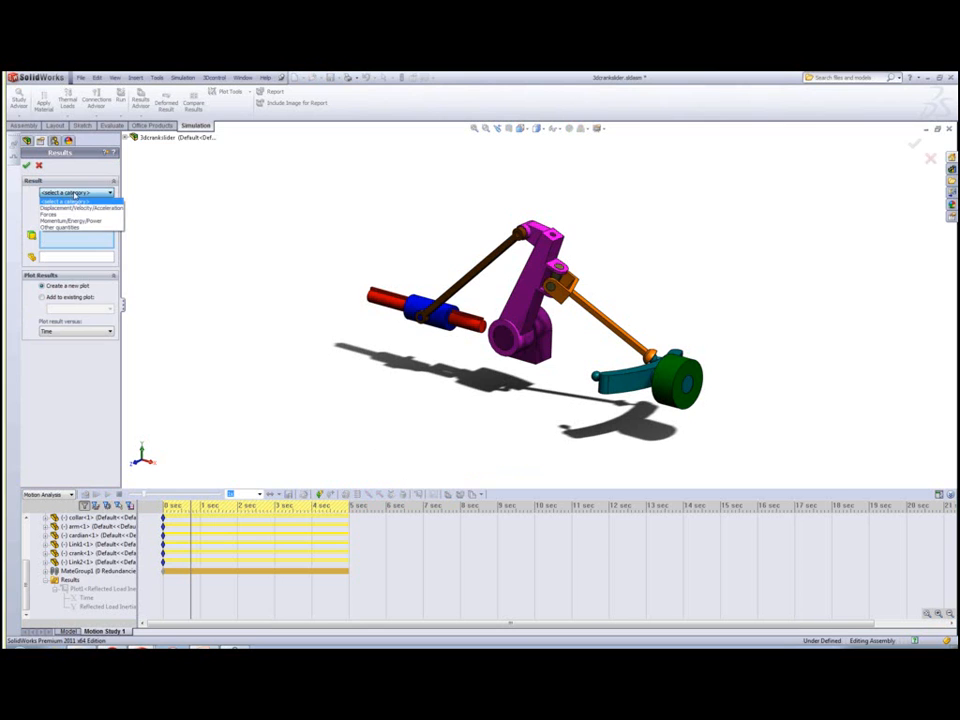
{"action": "left_click", "coordinate": [80, 227]}
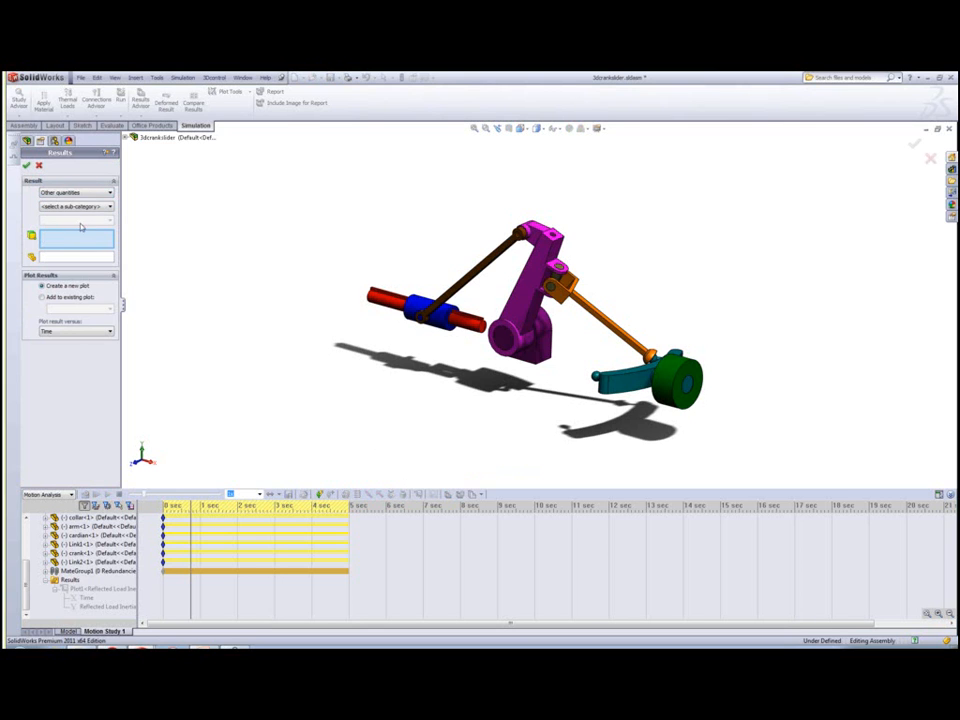
{"action": "left_click", "coordinate": [84, 207]}
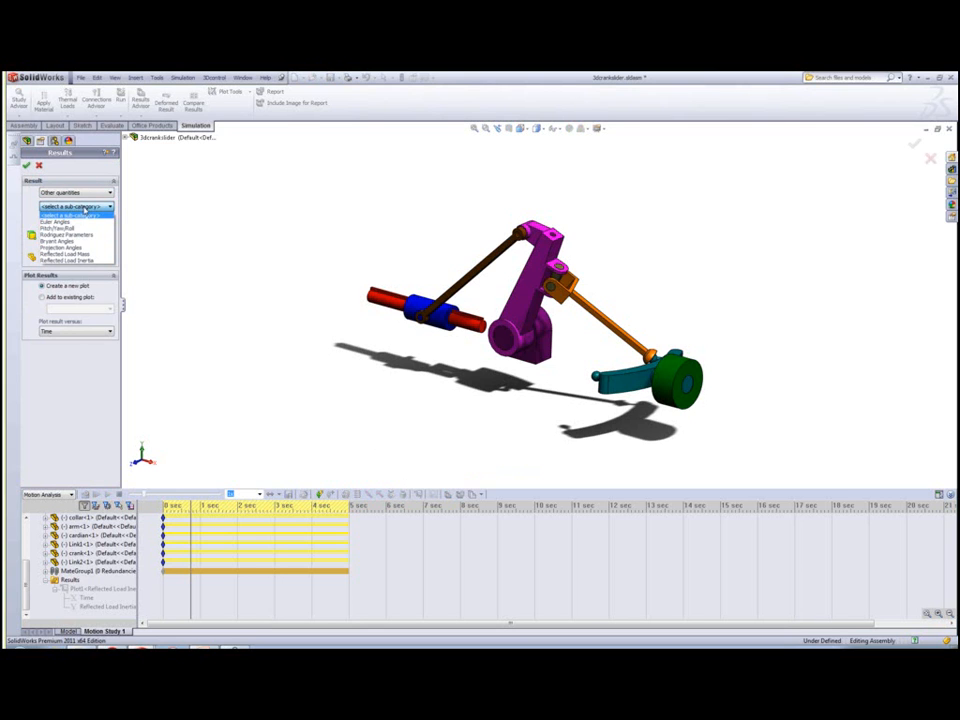
{"action": "left_click", "coordinate": [88, 261]}
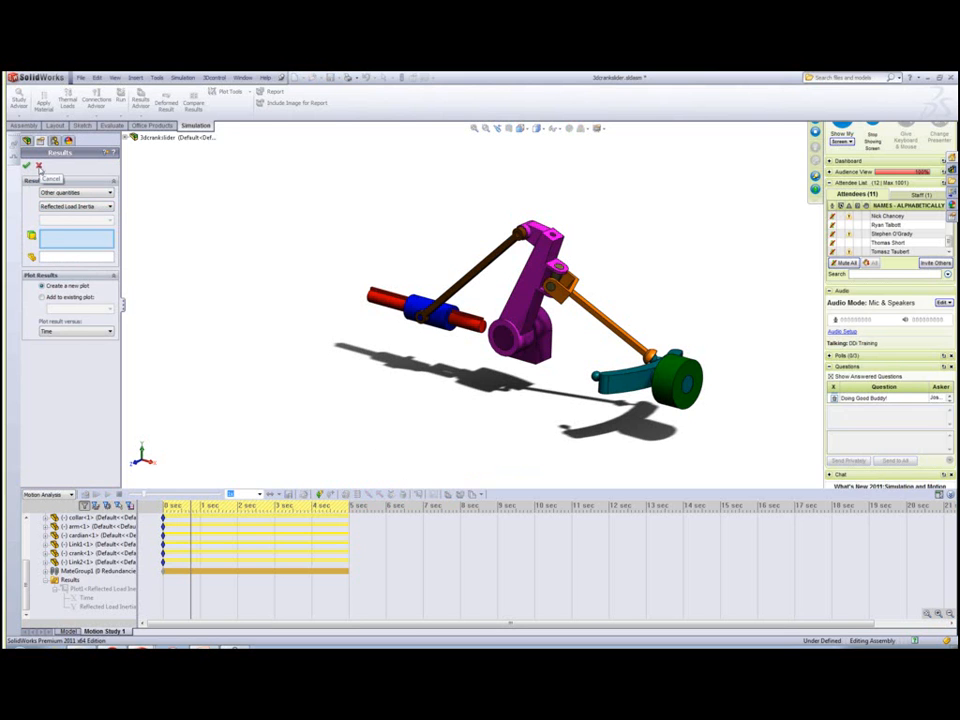
{"action": "left_click", "coordinate": [38, 167]}
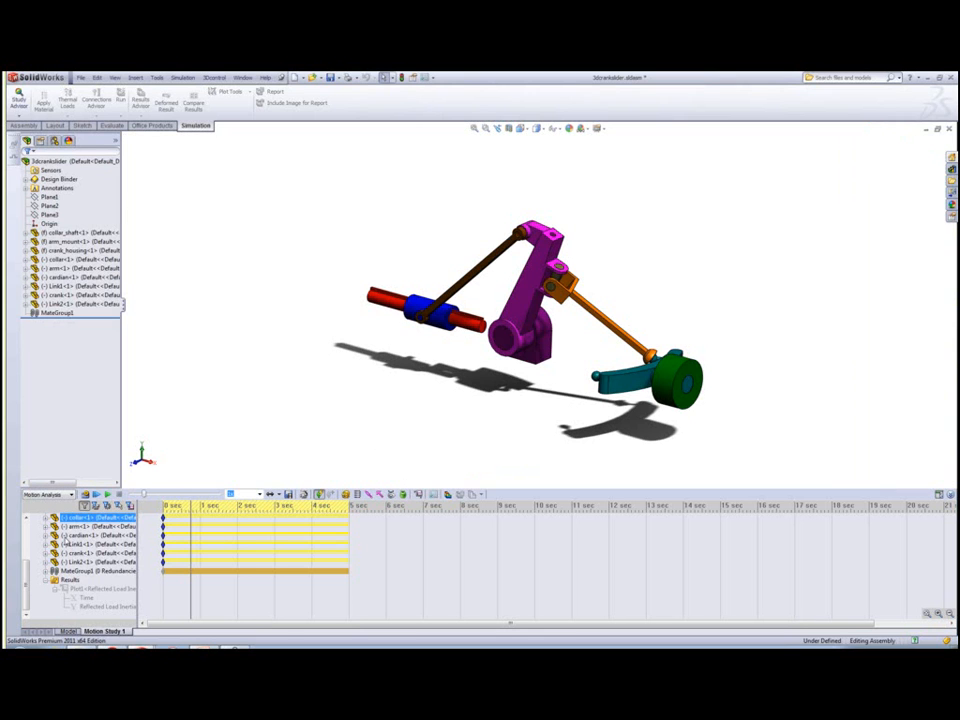
Step: Show the existing Reflected Load Inertia plot from the motion study's results
{"action": "right_click", "coordinate": [67, 589]}
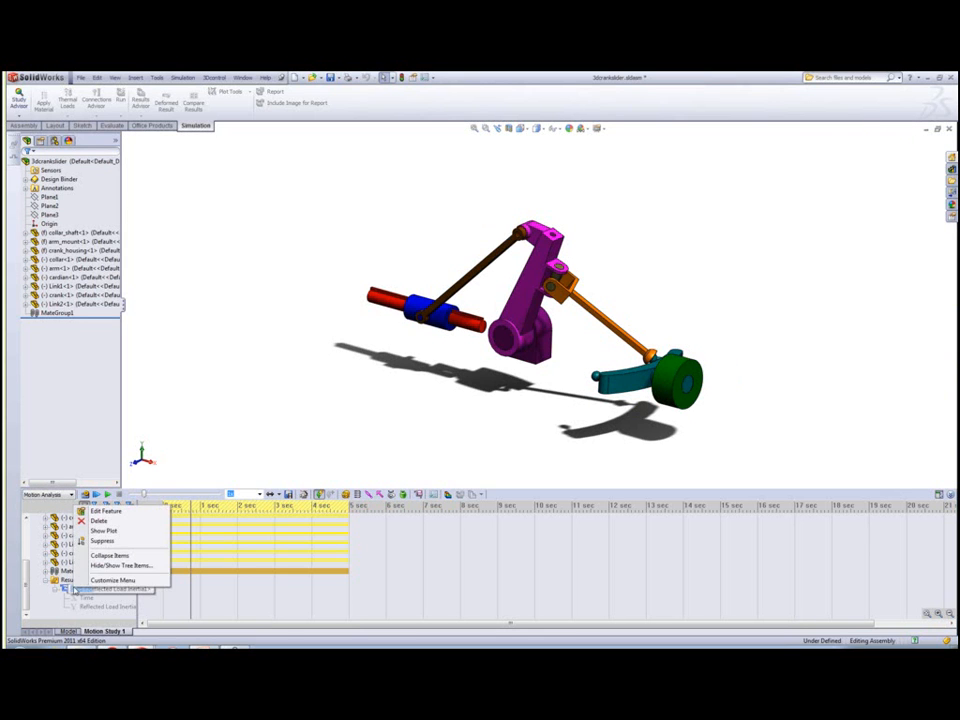
{"action": "left_click", "coordinate": [101, 531]}
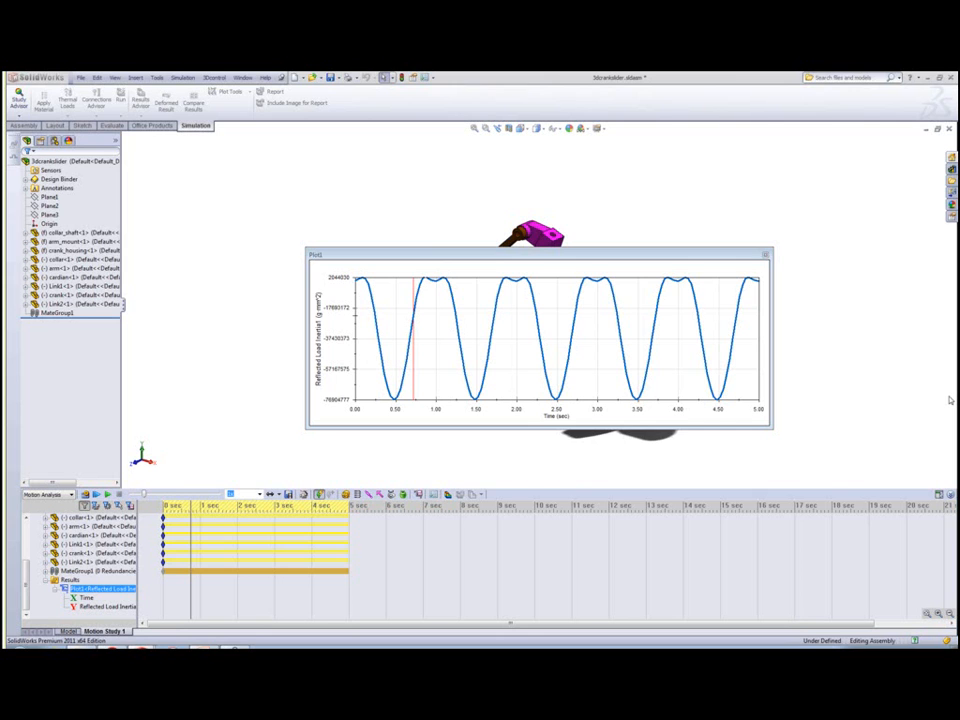
Step: Switch to the PowerPoint slide show and advance to the Thank You slide
{"action": "key", "text": "alt+Tab"}
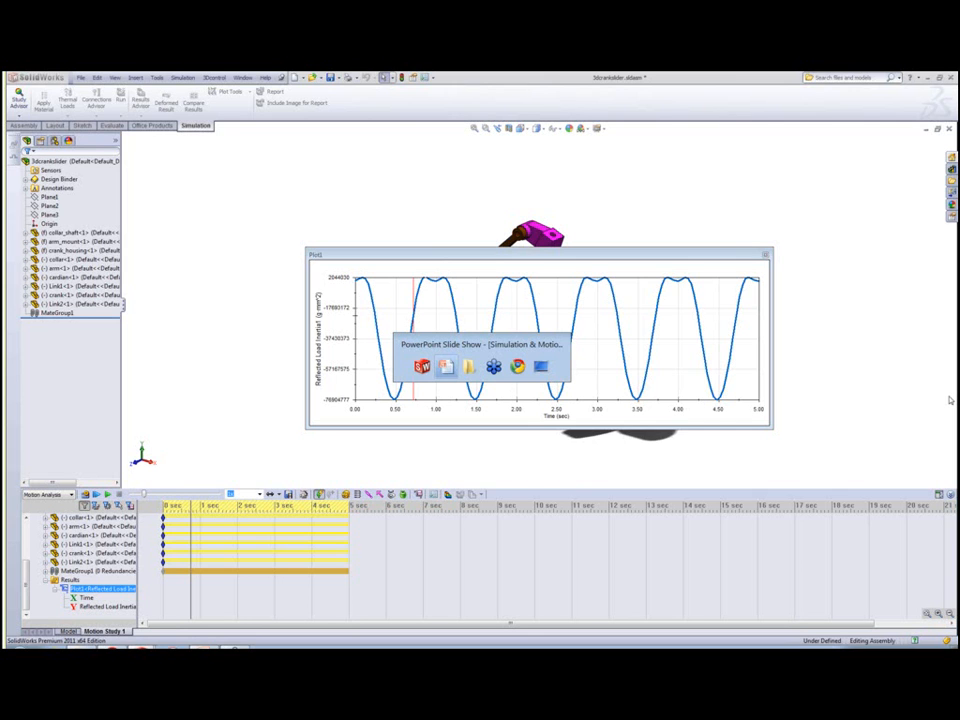
{"action": "key", "text": "Right"}
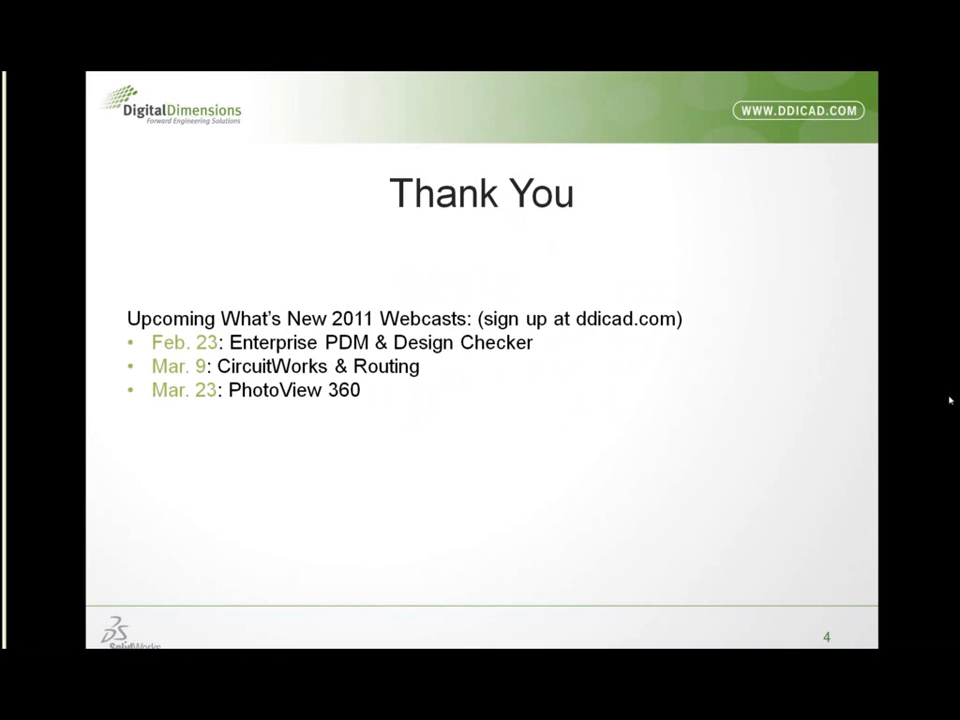